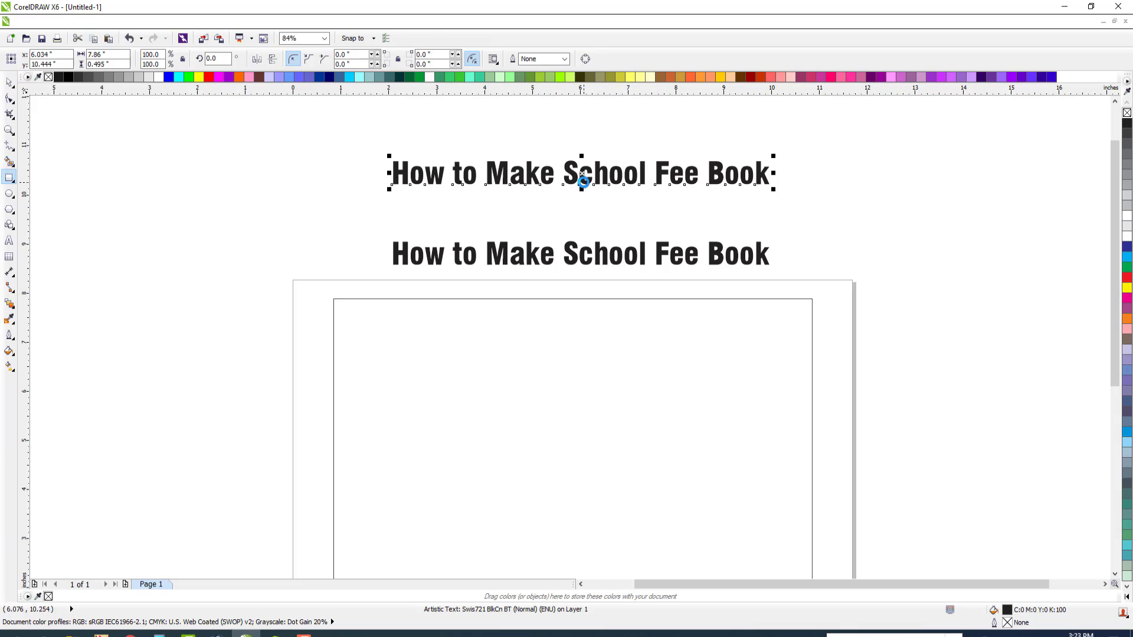
Replace the upper text line with "20x30 =8 Size 7.5x10"
{"action": "key", "text": "F8"}
{"action": "key", "text": "ctrl+a"}
{"action": "type", "text": "20x30 "}
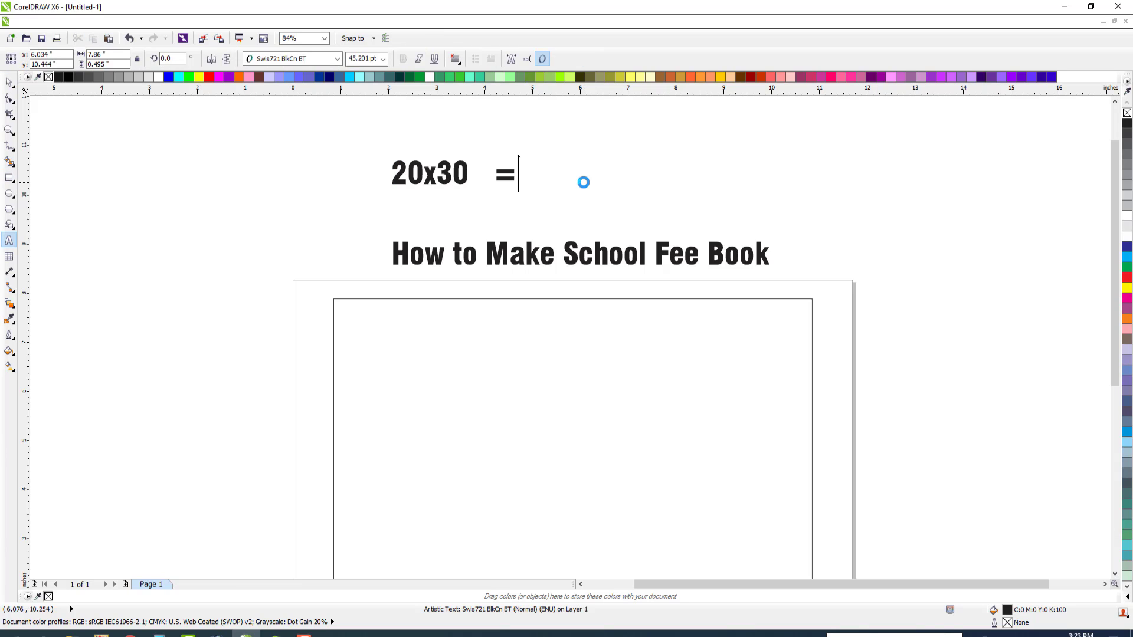
{"action": "type", "text": "  =8 Size "}
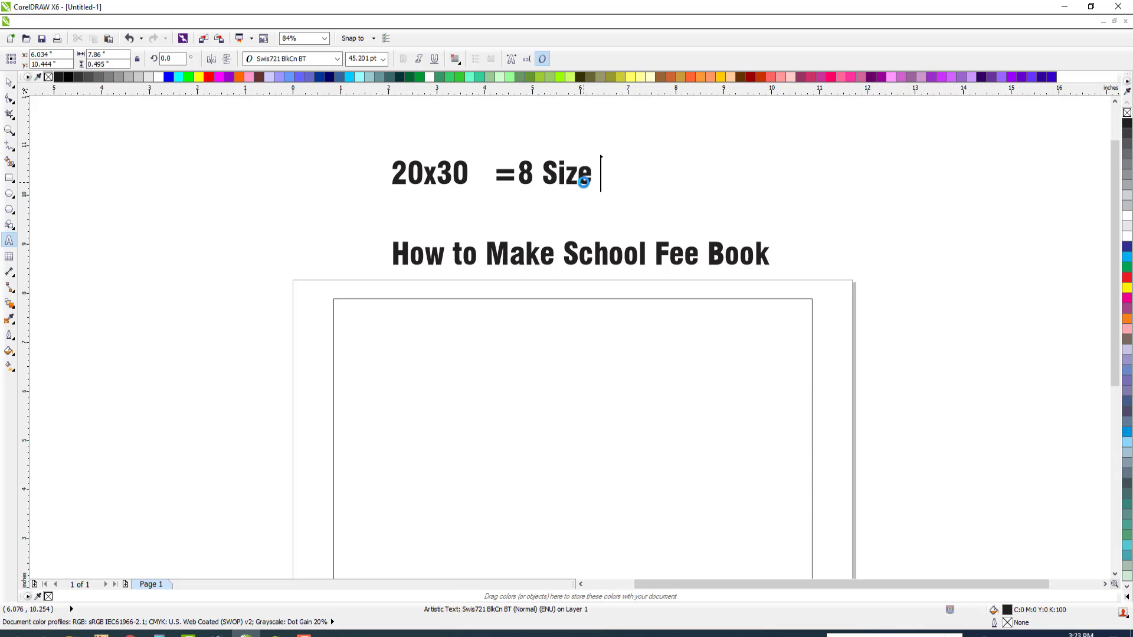
{"action": "type", "text": " 7.5x10"}
{"action": "key", "text": "Escape"}
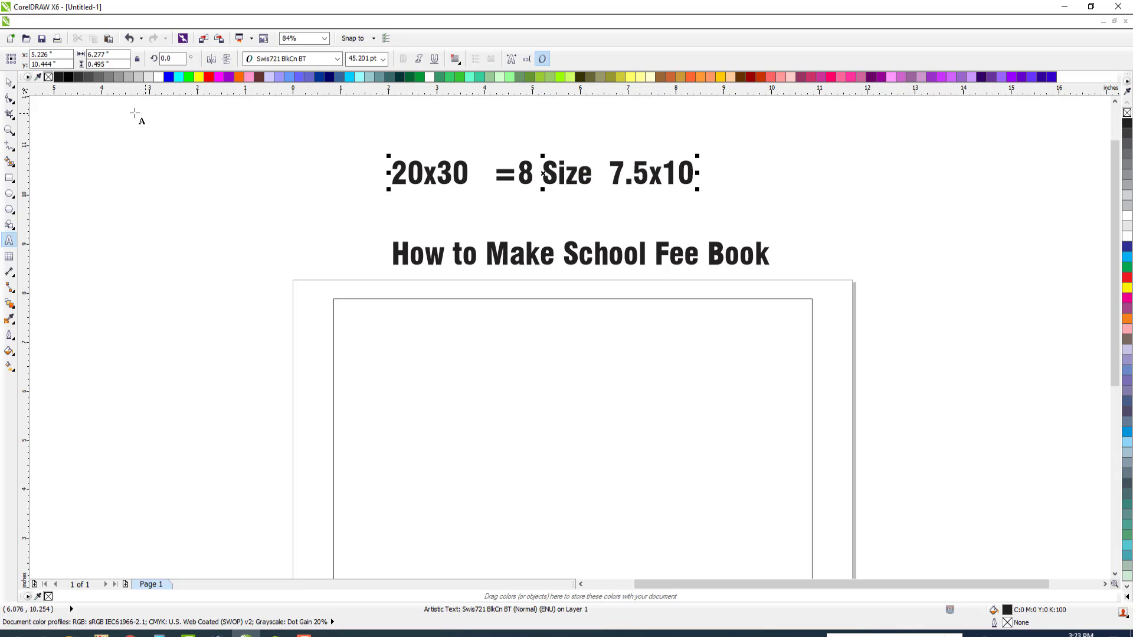
Duplicate the page's rectangle in place and set the copy to 9 inches wide by 6.5 inches high
{"action": "left_click", "coordinate": [14, 84]}
{"action": "scroll", "coordinate": [609, 261], "scroll_direction": "down", "scroll_amount": 3}
{"action": "scroll", "coordinate": [678, 268], "scroll_direction": "up", "scroll_amount": 2}
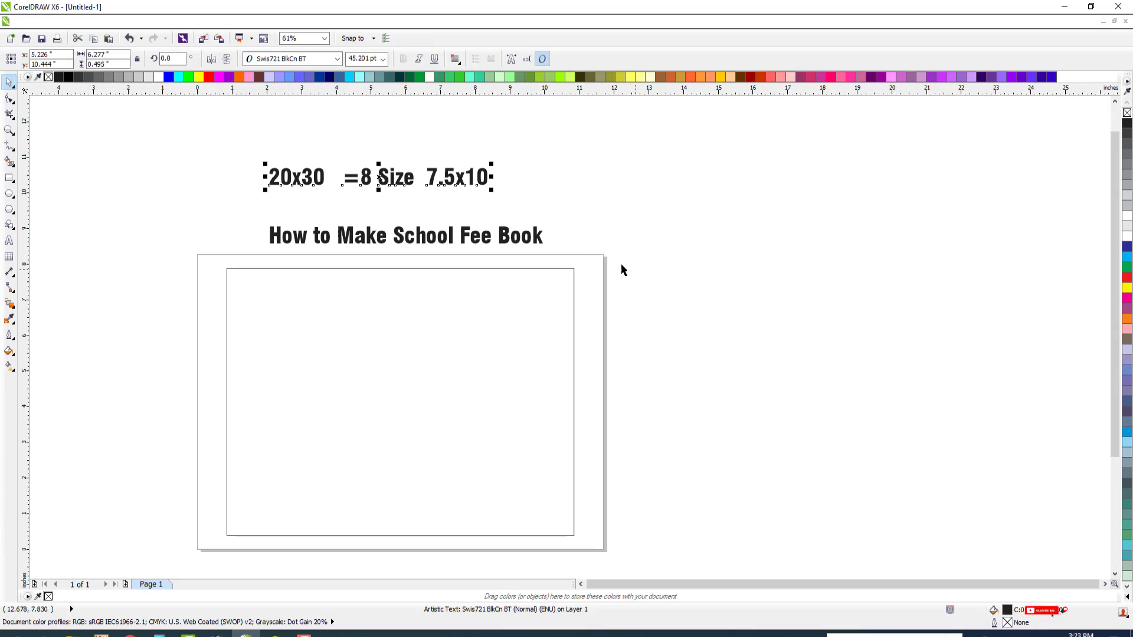
{"action": "left_click", "coordinate": [528, 289]}
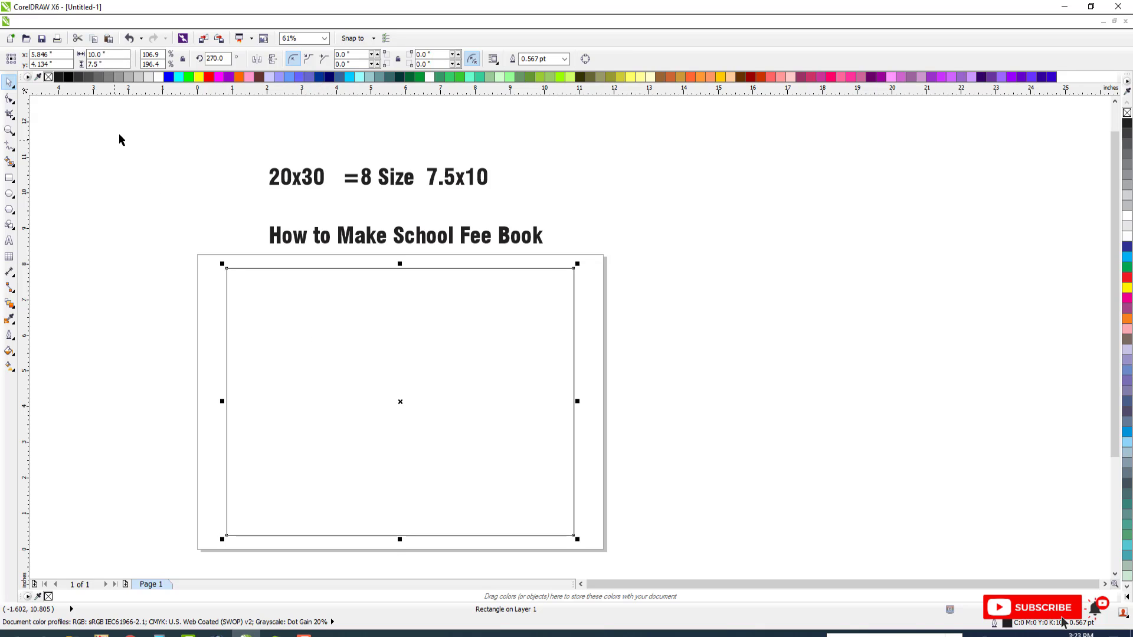
{"action": "type", "text": "9"}
{"action": "key", "text": "Tab"}
{"action": "type", "text": "6."}
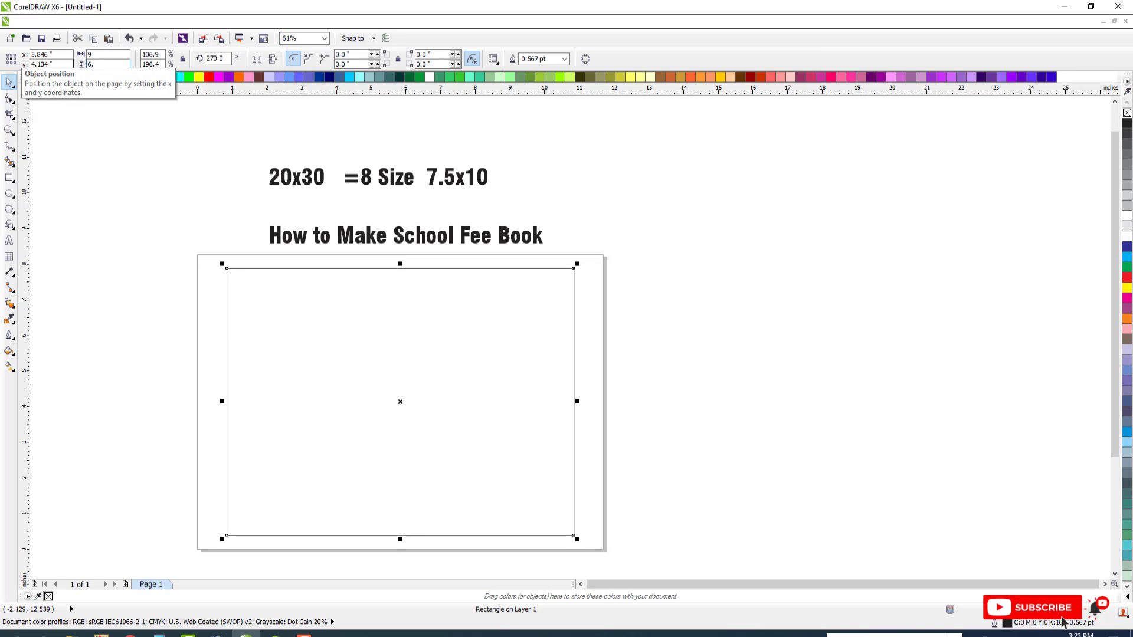
{"action": "type", "text": "5"}
{"action": "key", "text": "Return"}
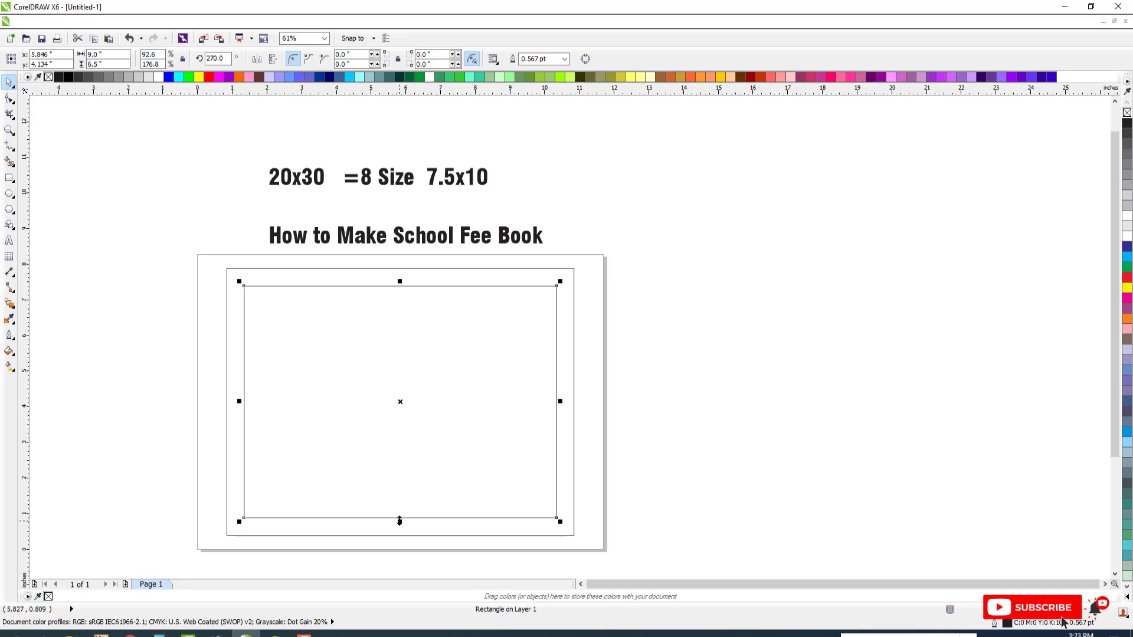
Copy the 9-inch inner frame as a rectangle 3.3 inches high and align it with the frame's top edge
{"action": "left_click_drag", "start_coordinate": [400, 521], "coordinate": [402, 420]}
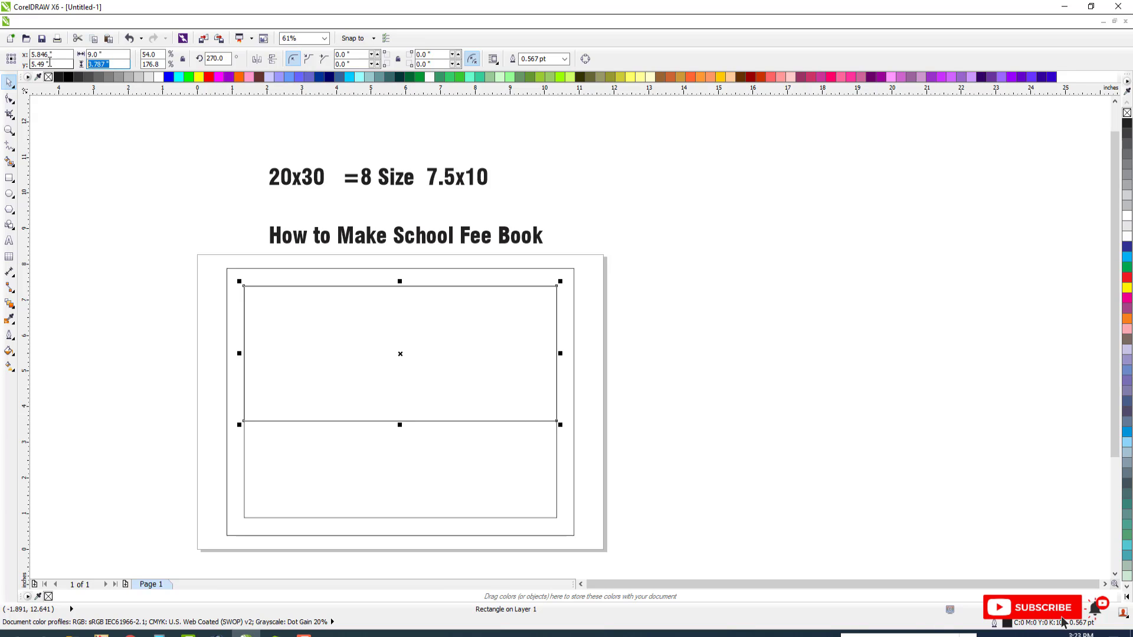
{"action": "type", "text": "3.3"}
{"action": "key", "text": "Return"}
{"action": "left_click", "coordinate": [440, 445], "text": "shift"}
{"action": "key", "text": "t"}
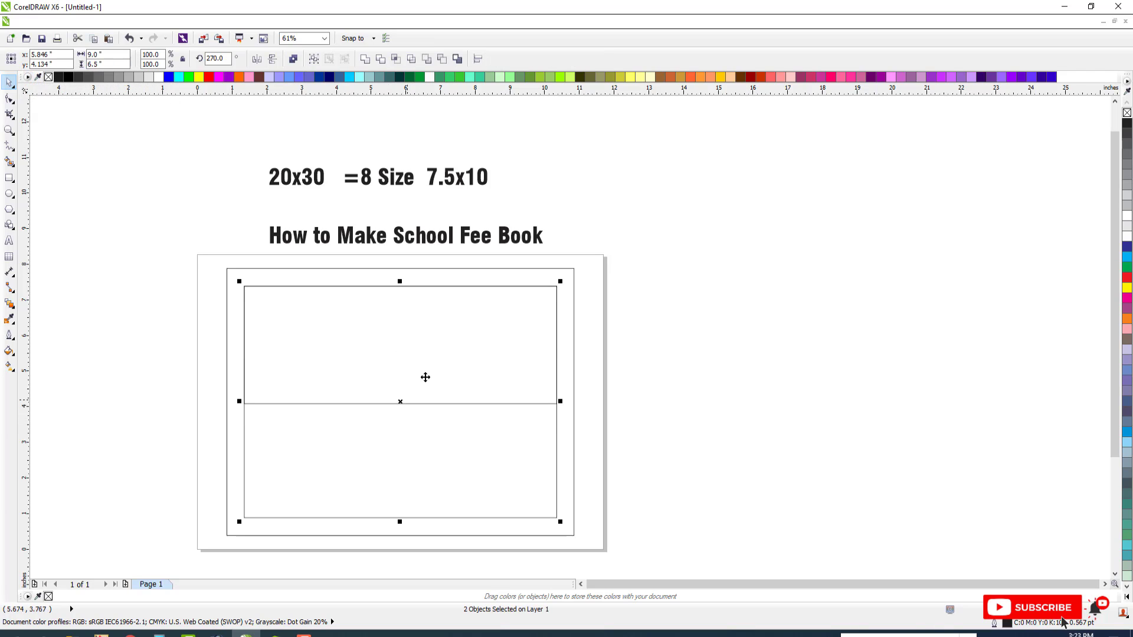
Duplicate the 3.3-inch-high rectangle and align the copy with the inner frame's bottom edge
{"action": "left_click", "coordinate": [443, 315]}
{"action": "left_click", "coordinate": [431, 452], "text": "shift"}
{"action": "key", "text": "b"}
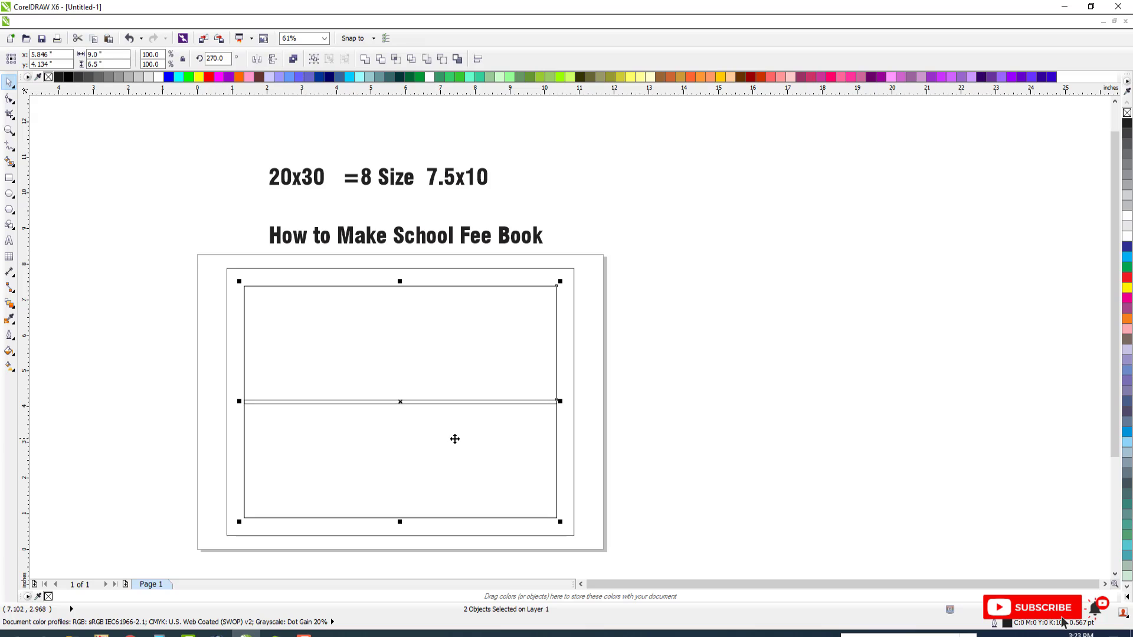
Examine the two stacked rectangles inside the frame, including where they meet at mid-height
{"action": "key", "text": "Escape"}
{"action": "key", "text": "F2"}
{"action": "left_click_drag", "start_coordinate": [171, 267], "coordinate": [615, 525]}
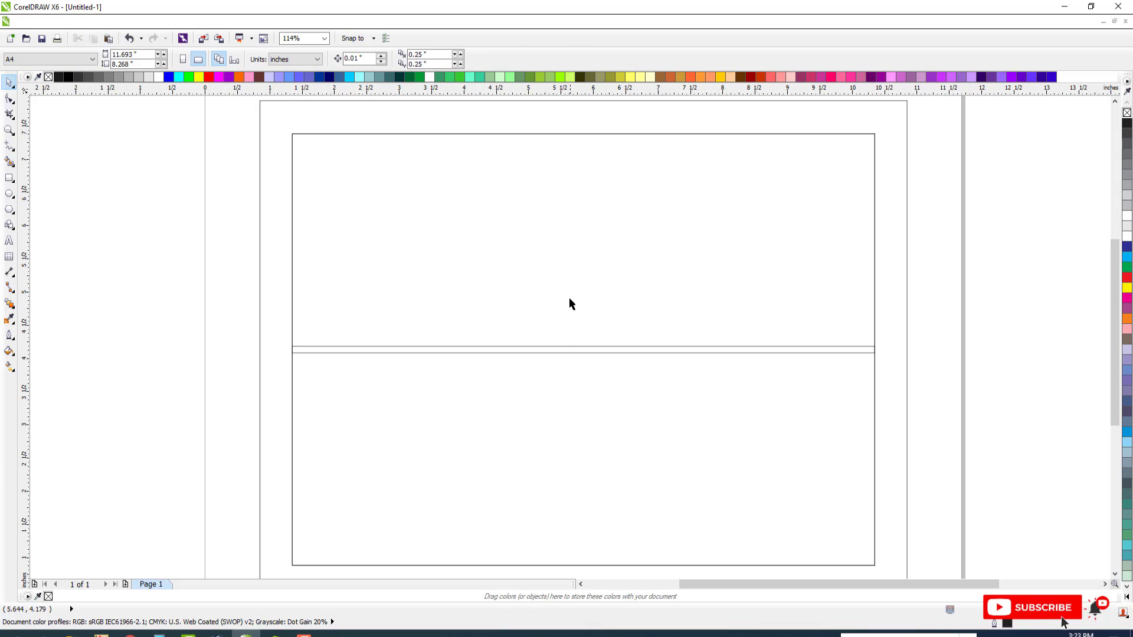
{"action": "left_click", "coordinate": [568, 299]}
{"action": "scroll", "coordinate": [552, 289], "scroll_direction": "down", "scroll_amount": 2}
{"action": "key", "text": "F2"}
{"action": "left_click_drag", "start_coordinate": [358, 185], "coordinate": [786, 412]}
{"action": "key", "text": "Escape"}
{"action": "left_click", "coordinate": [624, 289]}
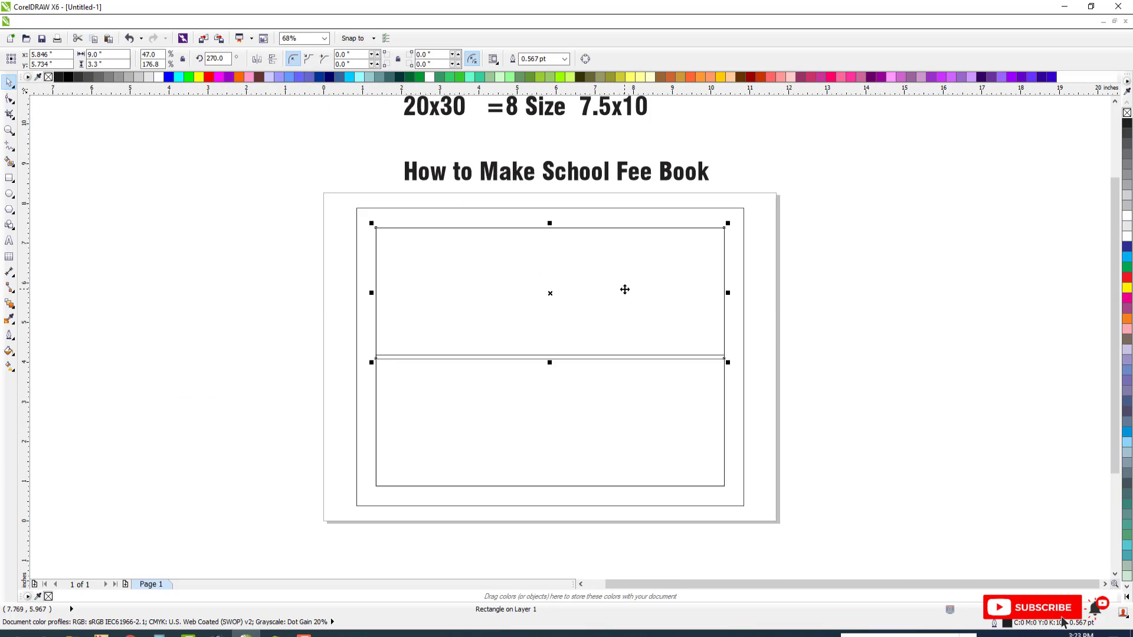
{"action": "scroll", "coordinate": [625, 290], "scroll_direction": "down", "scroll_amount": 2}
{"action": "key", "text": "F2"}
{"action": "left_click_drag", "start_coordinate": [384, 217], "coordinate": [891, 472]}
{"action": "key", "text": "Escape"}
{"action": "left_click", "coordinate": [479, 212]}
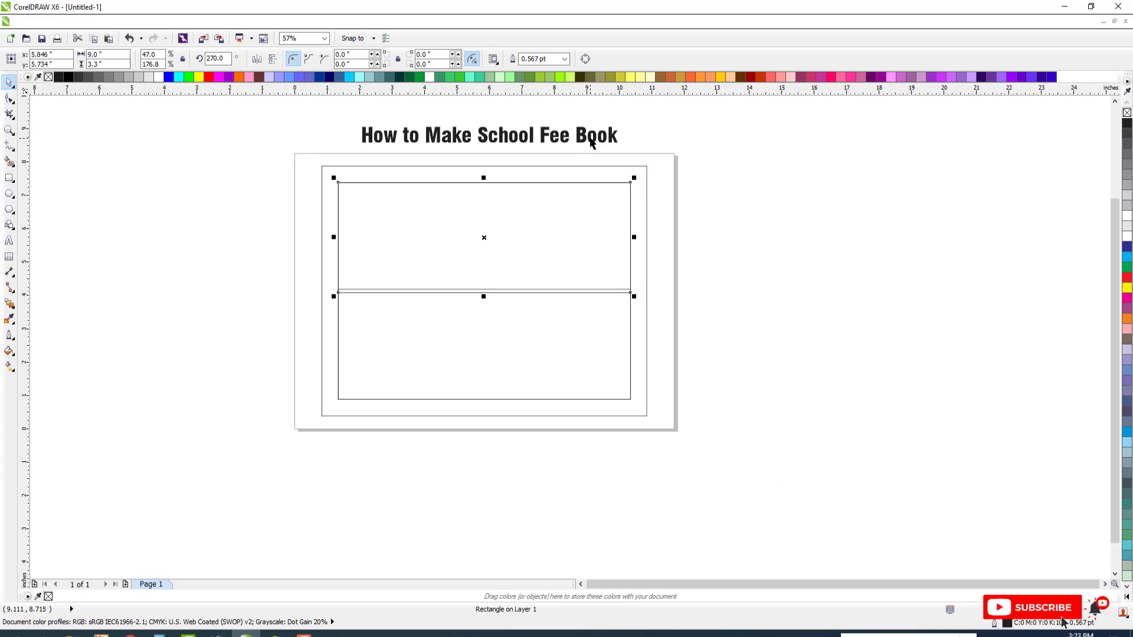
Copy the upper rectangle as one 5 inches wide and align it with the original's right edge
{"action": "left_click", "coordinate": [592, 143]}
{"action": "key", "text": "F2"}
{"action": "left_click_drag", "start_coordinate": [294, 132], "coordinate": [839, 376]}
{"action": "left_click", "coordinate": [582, 267]}
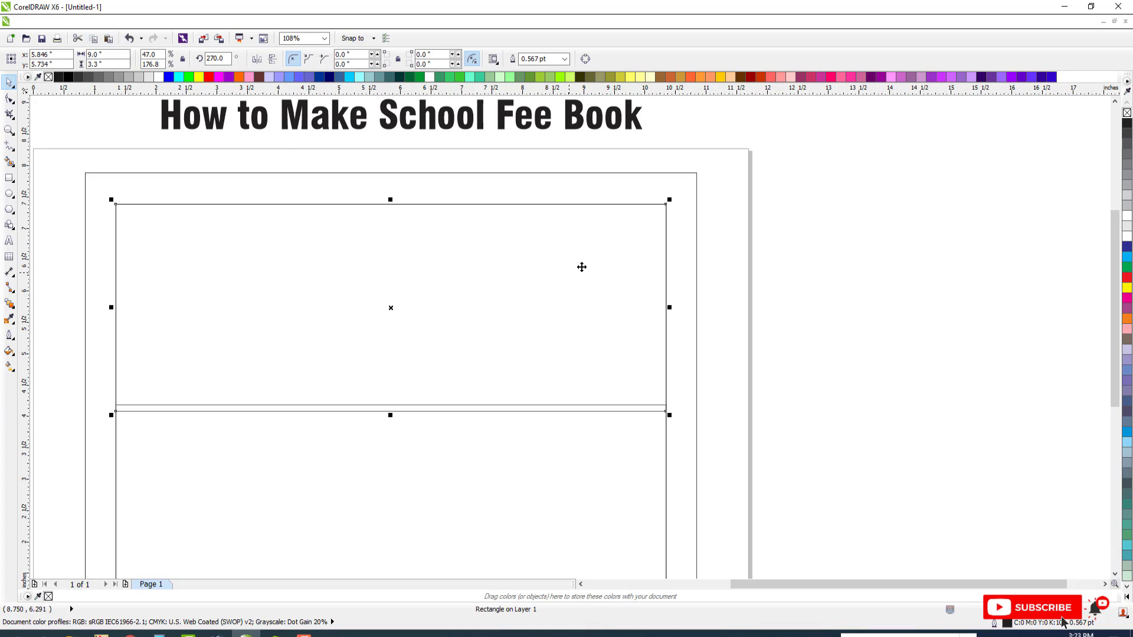
{"action": "left_click_drag", "start_coordinate": [110, 311], "coordinate": [368, 322]}
{"action": "left_click", "coordinate": [117, 54]}
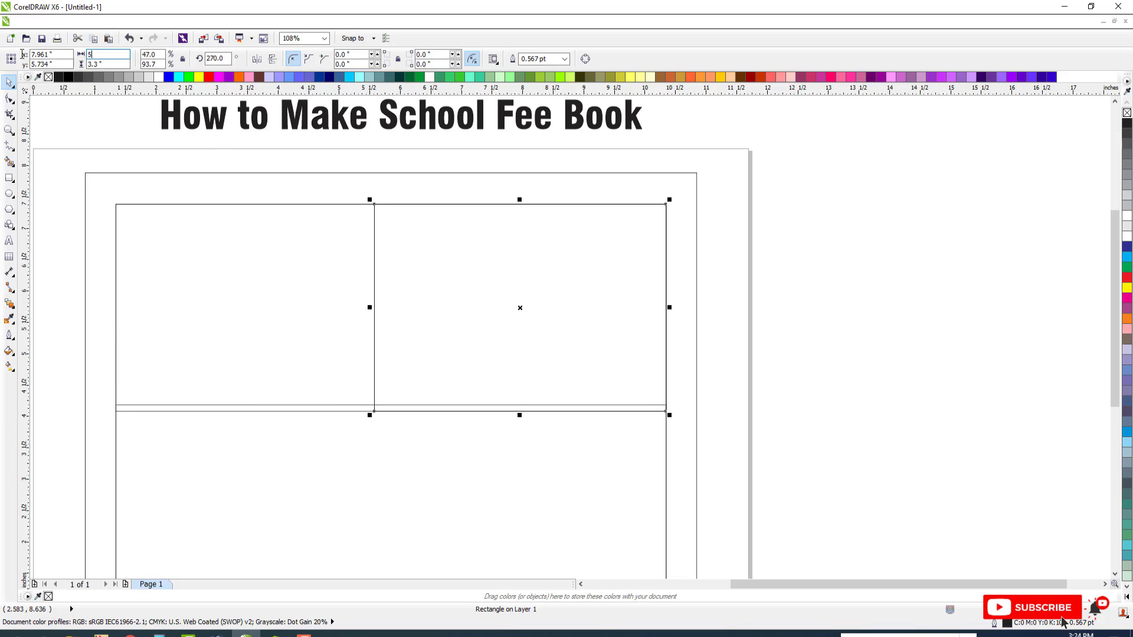
{"action": "type", "text": "5"}
{"action": "key", "text": "Return"}
{"action": "left_click_drag", "start_coordinate": [634, 250], "coordinate": [588, 251]}
{"action": "left_click", "coordinate": [656, 243], "text": "shift"}
{"action": "key", "text": "r"}
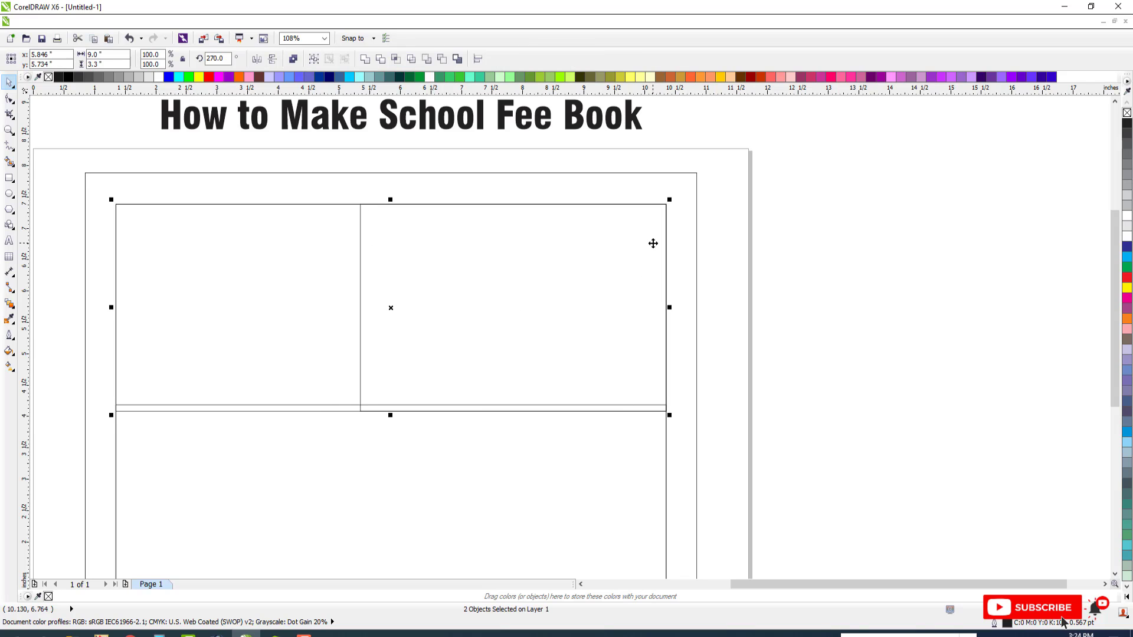
Set the width of the upper 9-inch rectangle to 3.5 inches and align it with the frame's left edge
{"action": "key", "text": "Escape"}
{"action": "left_click", "coordinate": [325, 242]}
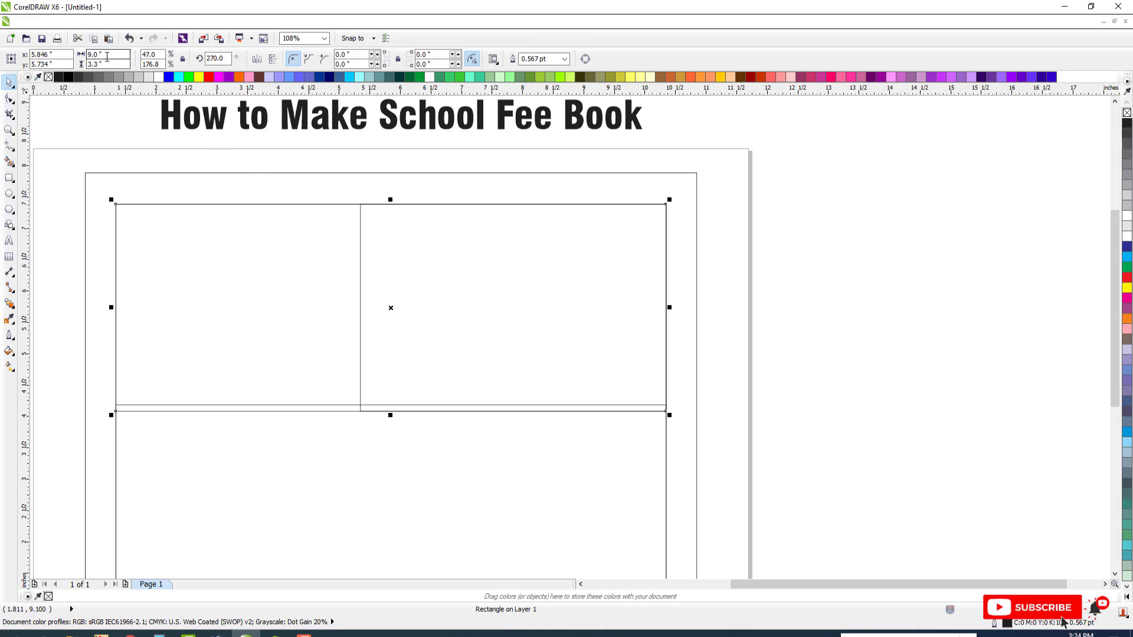
{"action": "left_click", "coordinate": [107, 55]}
{"action": "type", "text": "3.5"}
{"action": "key", "text": "Return"}
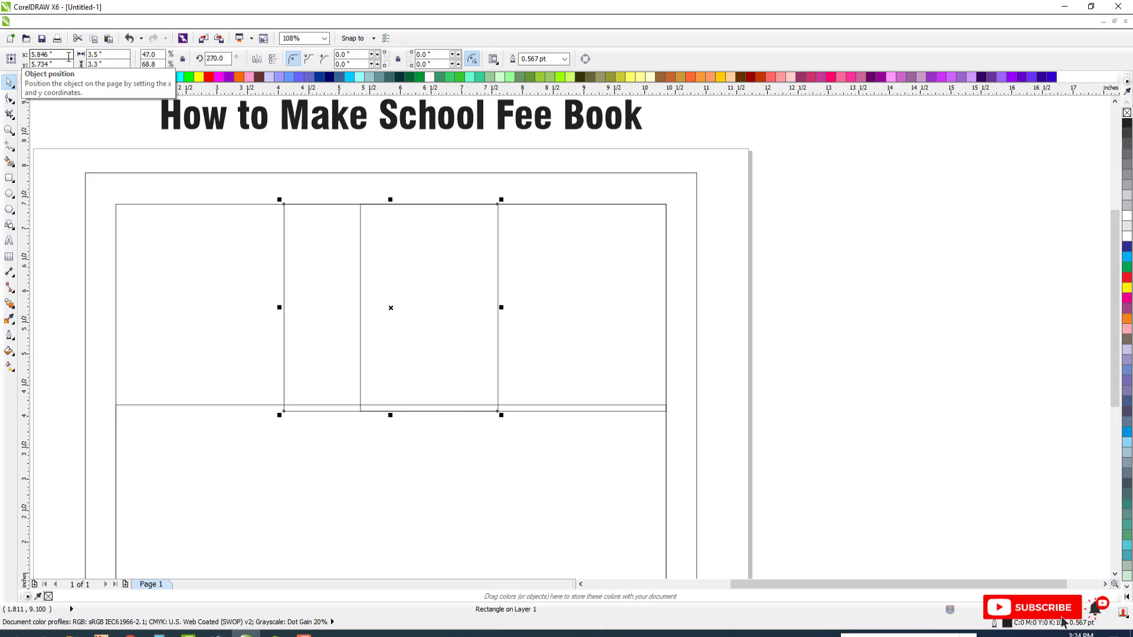
{"action": "left_click", "coordinate": [233, 242], "text": "shift"}
{"action": "key", "text": "l"}
{"action": "key", "text": "Escape"}
Widen the upper-right rectangle toward the left one and set its width to 5.5 inches
{"action": "left_click", "coordinate": [438, 292]}
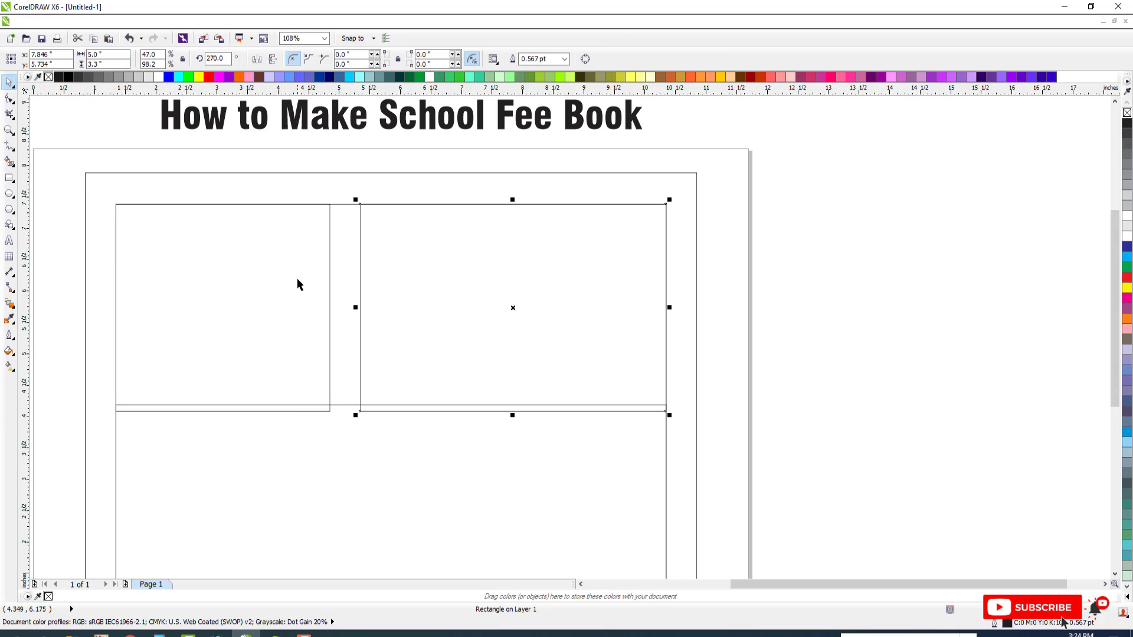
{"action": "left_click", "coordinate": [298, 285]}
{"action": "left_click", "coordinate": [437, 284]}
{"action": "left_click_drag", "start_coordinate": [352, 309], "coordinate": [329, 295]}
{"action": "double_click", "coordinate": [107, 54]}
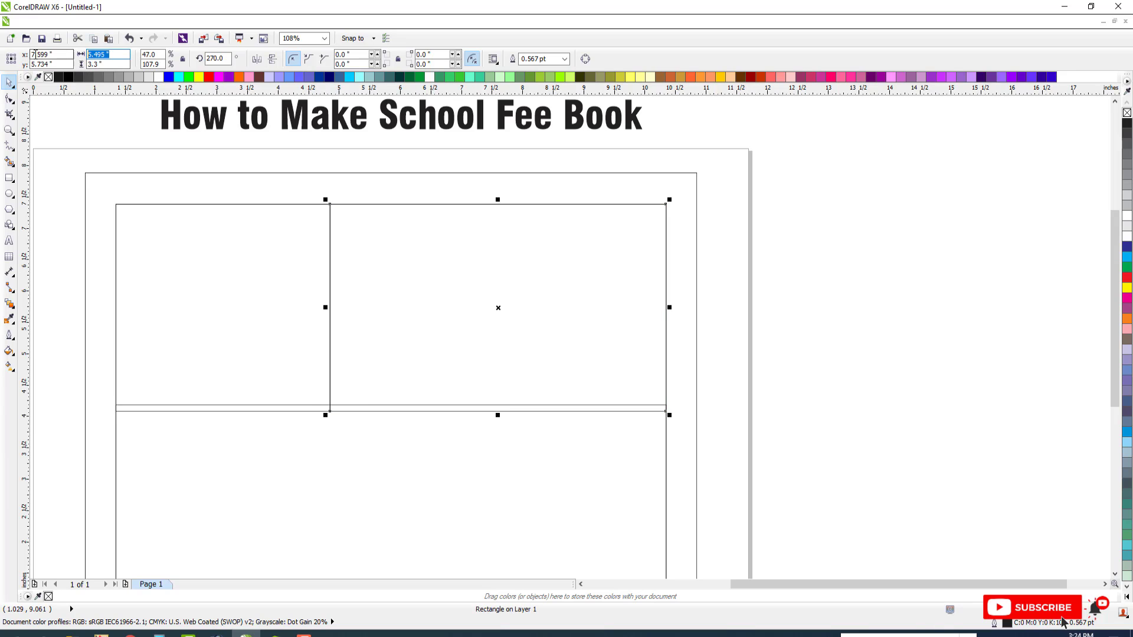
{"action": "type", "text": "5."}
Align the 5.5-inch rectangle with the frame's right edge and centre it vertically on the left rectangle
{"action": "left_click_drag", "start_coordinate": [441, 230], "coordinate": [443, 281]}
{"action": "left_click", "coordinate": [475, 241], "text": "shift"}
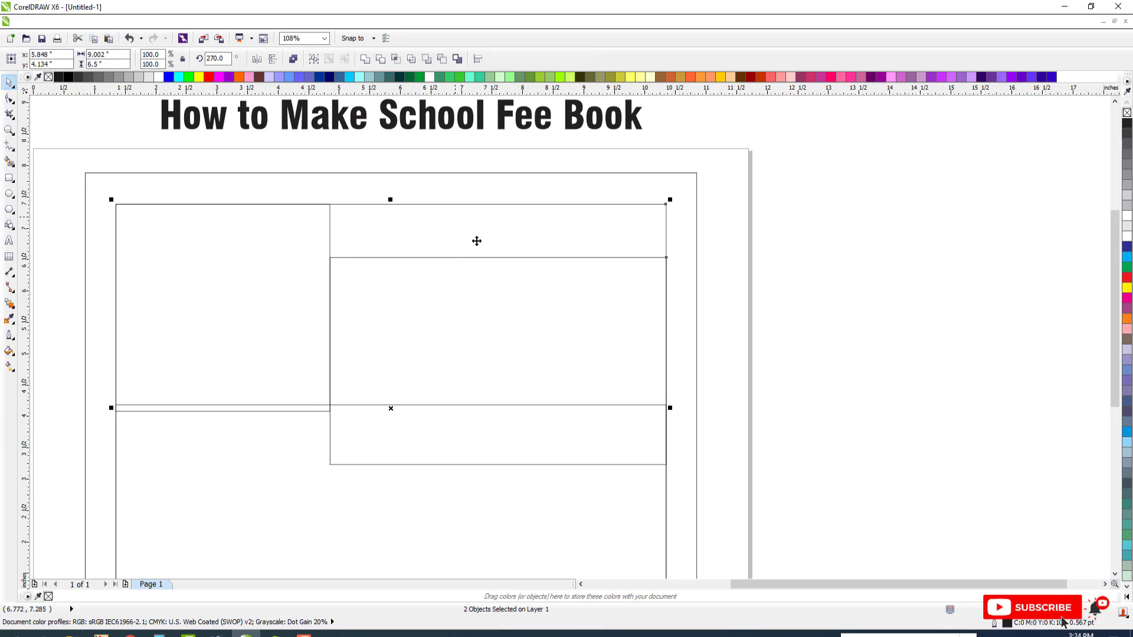
{"action": "key", "text": "r"}
{"action": "key", "text": "e"}
{"action": "left_click", "coordinate": [483, 288]}
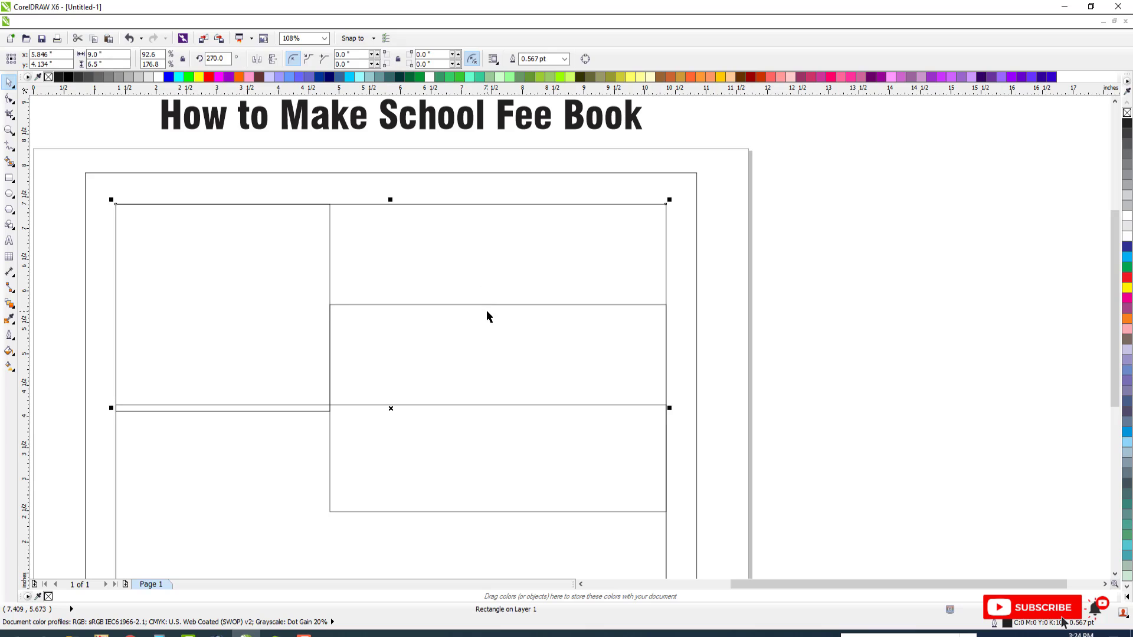
{"action": "left_click", "coordinate": [596, 247], "text": "shift"}
{"action": "key", "text": "Escape"}
{"action": "left_click", "coordinate": [395, 364]}
{"action": "left_click", "coordinate": [279, 338], "text": "shift"}
{"action": "key", "text": "e"}
{"action": "key", "text": "Escape"}
Delete the outer rectangle, the lower rectangle and the inner frame, keeping only the two side-by-side rectangles
{"action": "scroll", "coordinate": [435, 349], "scroll_direction": "down", "scroll_amount": 1}
{"action": "left_click", "coordinate": [428, 407]}
{"action": "key", "text": "Escape"}
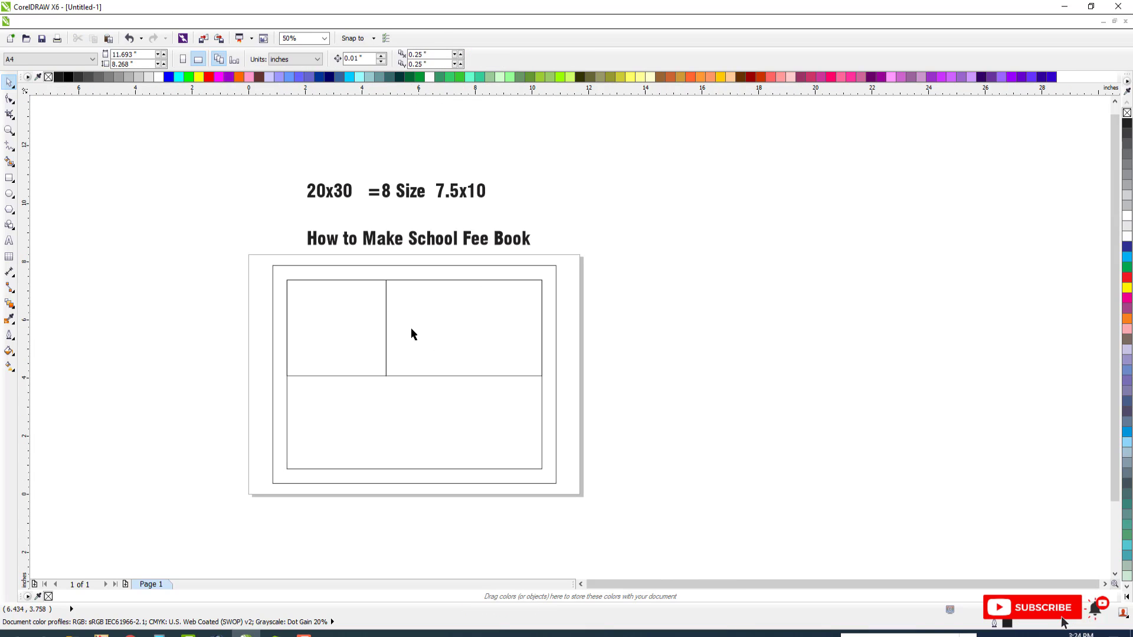
{"action": "left_click", "coordinate": [414, 329]}
{"action": "scroll", "coordinate": [418, 324], "scroll_direction": "down", "scroll_amount": 1}
{"action": "scroll", "coordinate": [418, 324], "scroll_direction": "up", "scroll_amount": 2}
{"action": "key", "text": "Escape"}
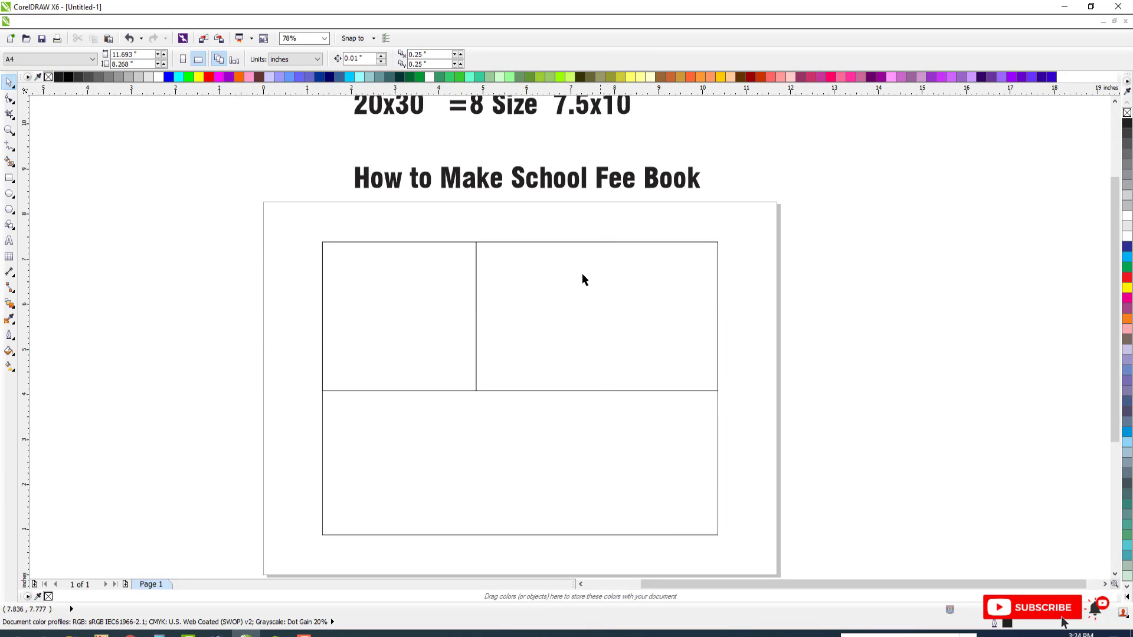
{"action": "left_click", "coordinate": [409, 288]}
{"action": "left_click", "coordinate": [472, 479]}
{"action": "key", "text": "Delete"}
{"action": "left_click_drag", "start_coordinate": [424, 329], "coordinate": [385, 328]}
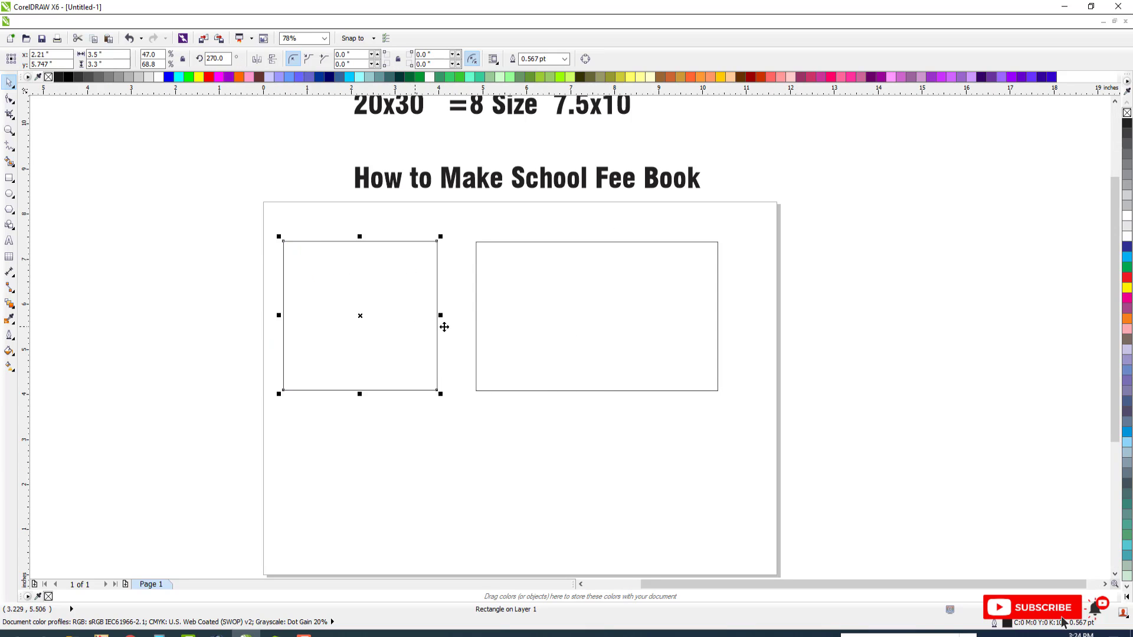
{"action": "key", "text": "ctrl+z"}
{"action": "left_click_drag", "start_coordinate": [547, 308], "coordinate": [577, 309]}
{"action": "key", "text": "ctrl+z"}
{"action": "scroll", "coordinate": [487, 290], "scroll_direction": "down", "scroll_amount": 1}
{"action": "key", "text": "F2"}
{"action": "left_click_drag", "start_coordinate": [344, 254], "coordinate": [752, 399]}
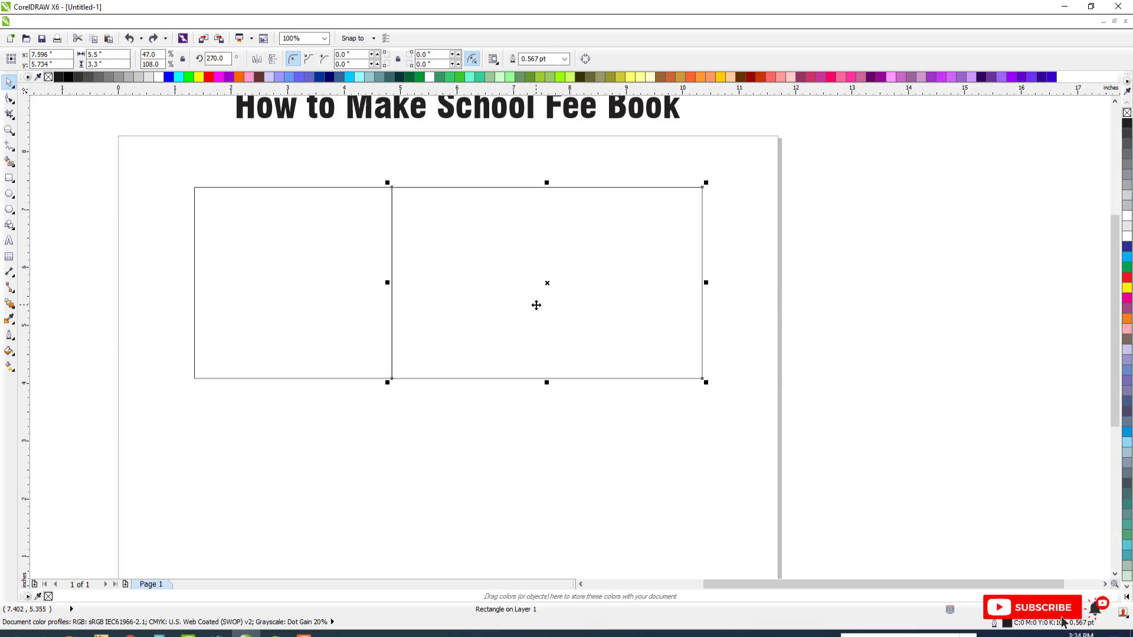
{"action": "key", "text": "Escape"}
{"action": "scroll", "coordinate": [486, 242], "scroll_direction": "down", "scroll_amount": 1}
{"action": "key", "text": "F2"}
{"action": "left_click_drag", "start_coordinate": [302, 114], "coordinate": [780, 357]}
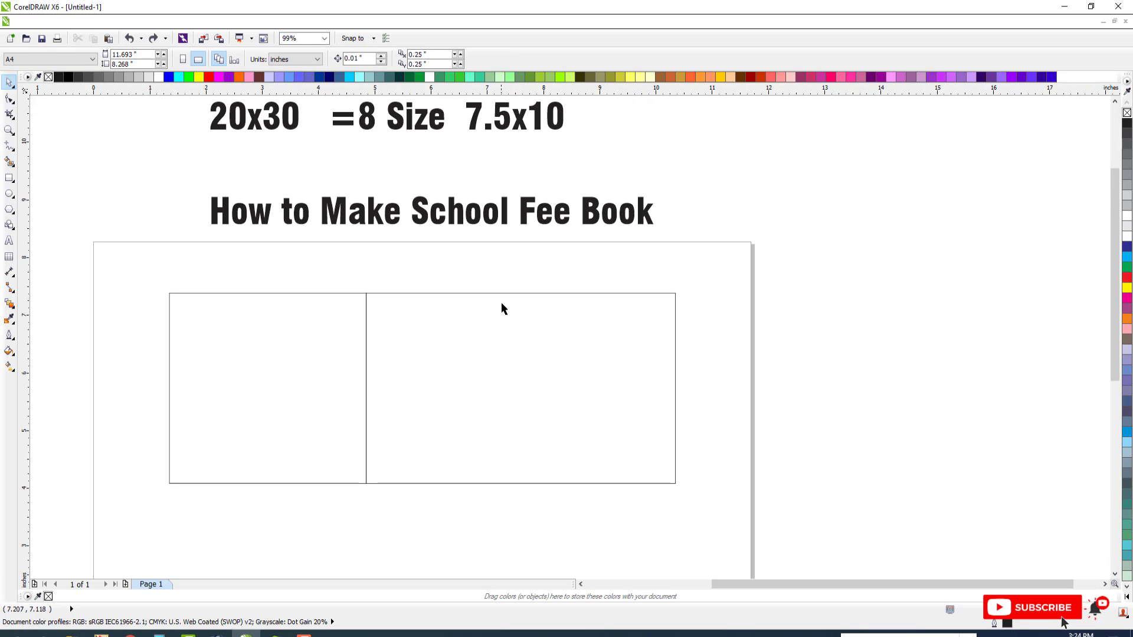
Append "2 Up" to the end of the "20x30 =8 Size 7.5x10" text line
{"action": "left_click", "coordinate": [330, 317]}
{"action": "scroll", "coordinate": [643, 98], "scroll_direction": "up", "scroll_amount": 1}
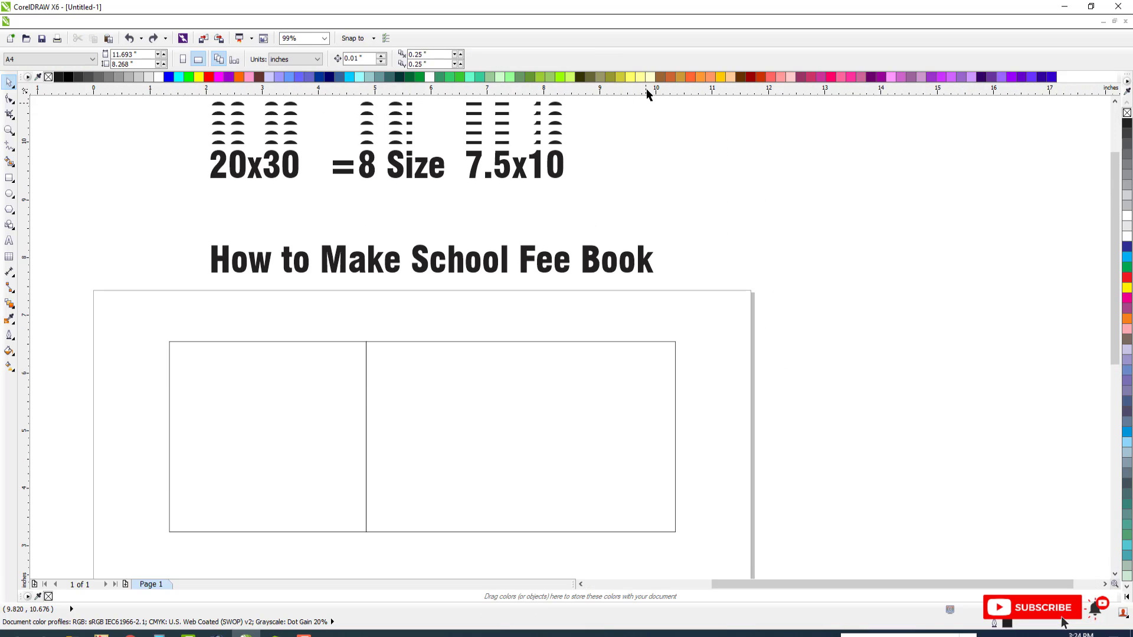
{"action": "left_click", "coordinate": [503, 164]}
{"action": "key", "text": "F8"}
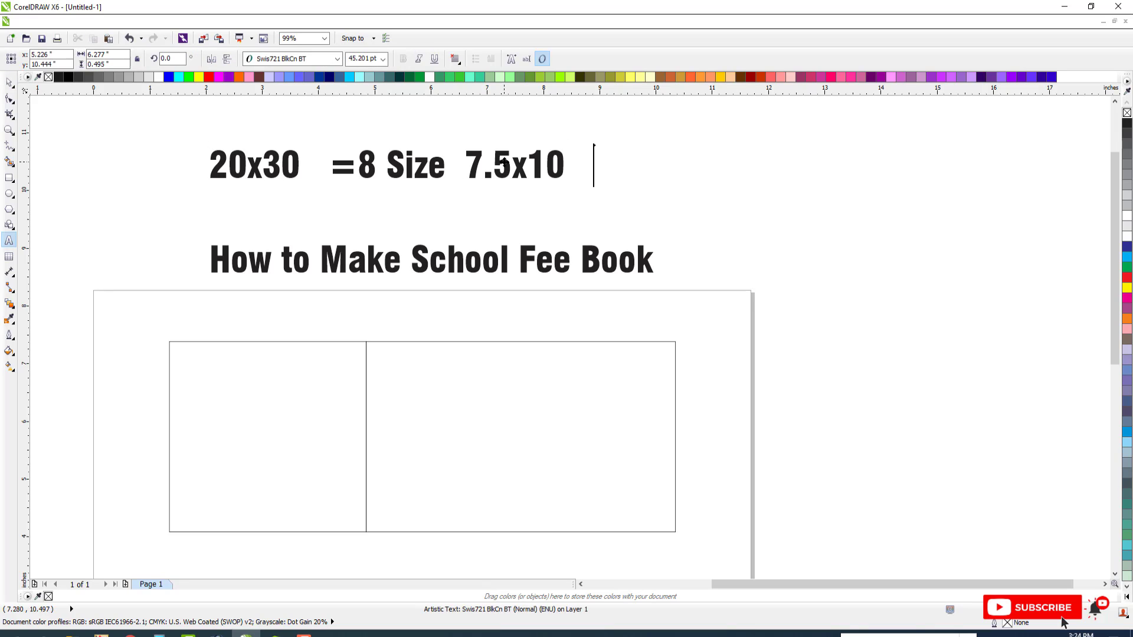
{"action": "type", "text": "2 Up"}
{"action": "key", "text": "ctrl+space"}
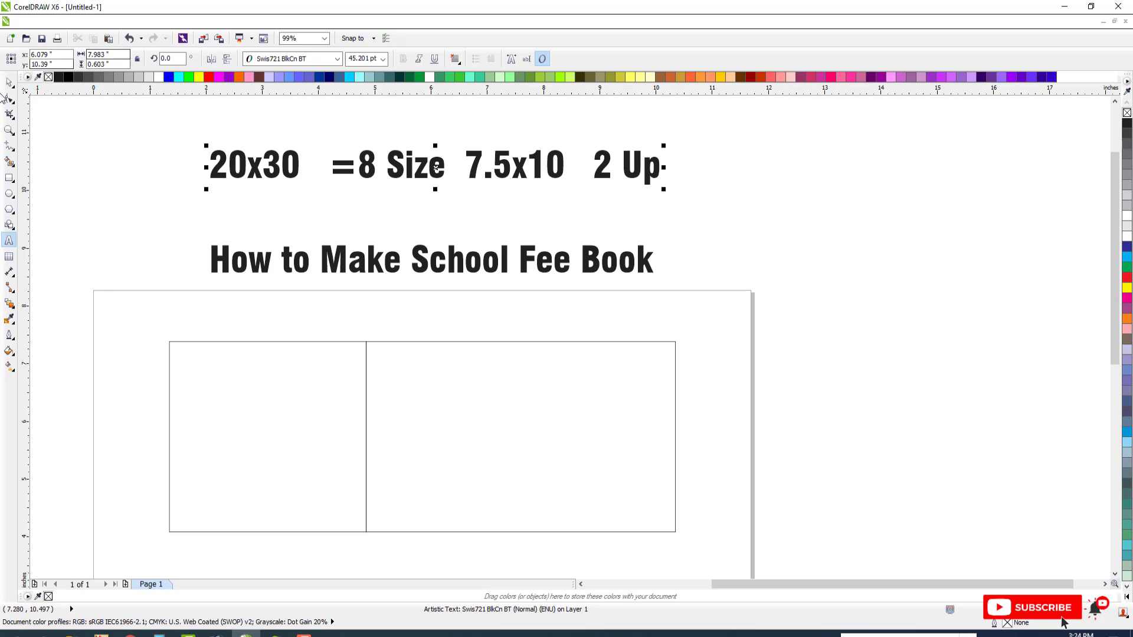
Copy the right rectangle as a header strip about 0.8 inch high along its top edge
{"action": "scroll", "coordinate": [313, 189], "scroll_direction": "down", "scroll_amount": 4}
{"action": "left_click_drag", "start_coordinate": [314, 188], "coordinate": [586, 316]}
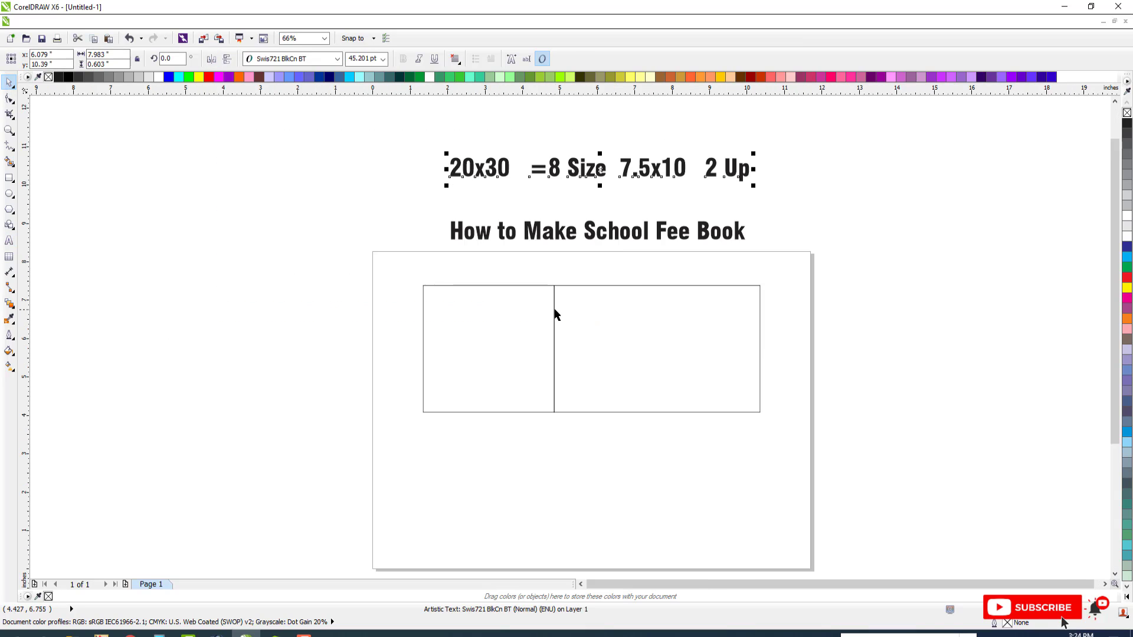
{"action": "left_click", "coordinate": [555, 310]}
{"action": "scroll", "coordinate": [556, 311], "scroll_direction": "down", "scroll_amount": 1}
{"action": "key", "text": "F2"}
{"action": "left_click_drag", "start_coordinate": [394, 252], "coordinate": [832, 394]}
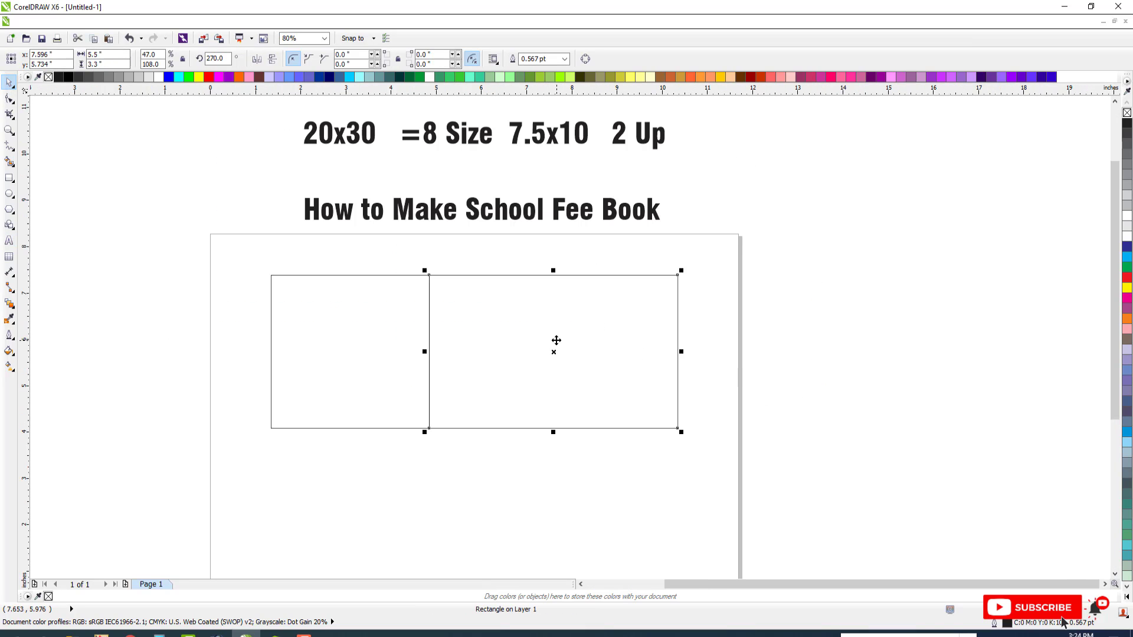
{"action": "left_click_drag", "start_coordinate": [554, 431], "coordinate": [554, 315]}
{"action": "key", "text": "F2"}
{"action": "left_click_drag", "start_coordinate": [374, 255], "coordinate": [749, 368]}
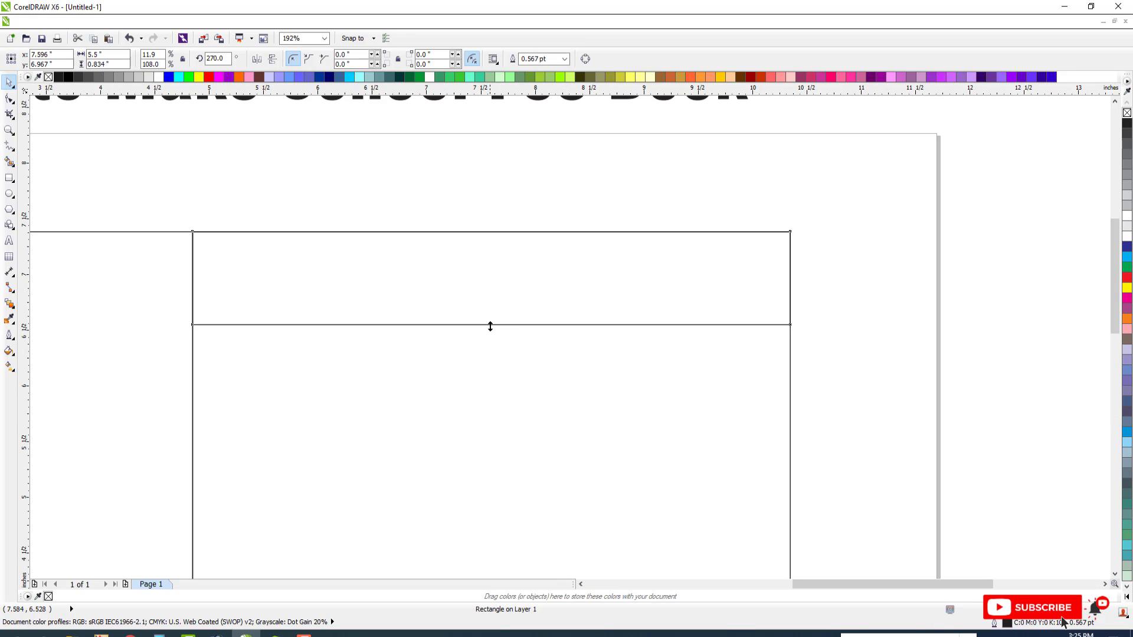
{"action": "left_click_drag", "start_coordinate": [491, 326], "coordinate": [491, 321]}
Copy the header strip as a box about 1.05 inches wide at its left end and delete the full-width strip
{"action": "left_click_drag", "start_coordinate": [794, 277], "coordinate": [295, 282]}
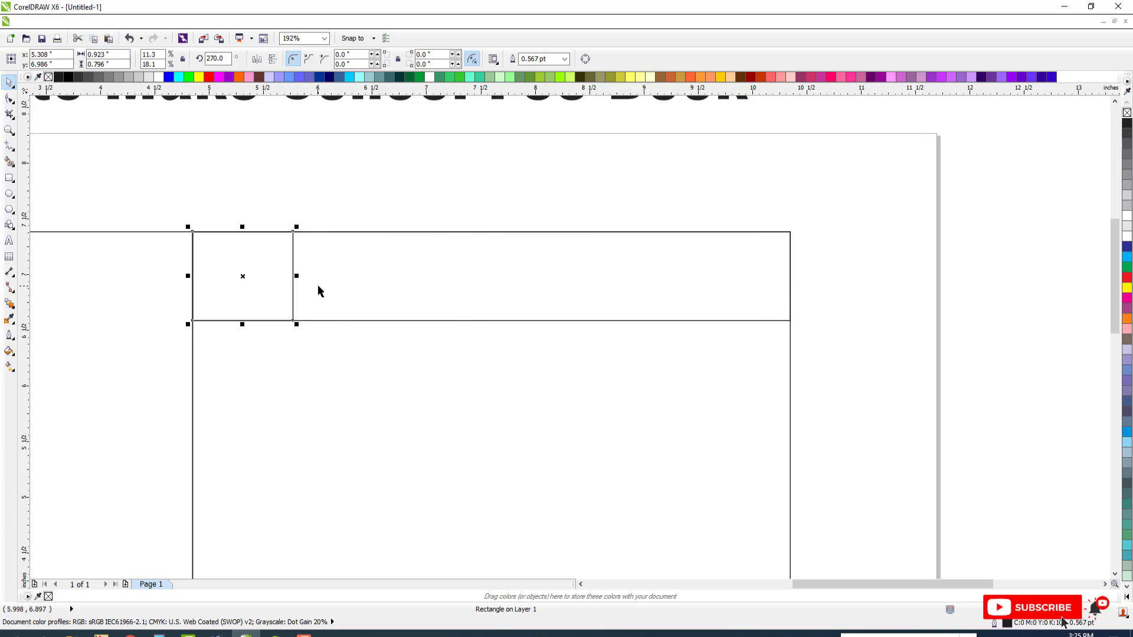
{"action": "left_click", "coordinate": [317, 286]}
{"action": "key", "text": "Delete"}
{"action": "left_click", "coordinate": [205, 278]}
{"action": "left_click_drag", "start_coordinate": [297, 276], "coordinate": [310, 277]}
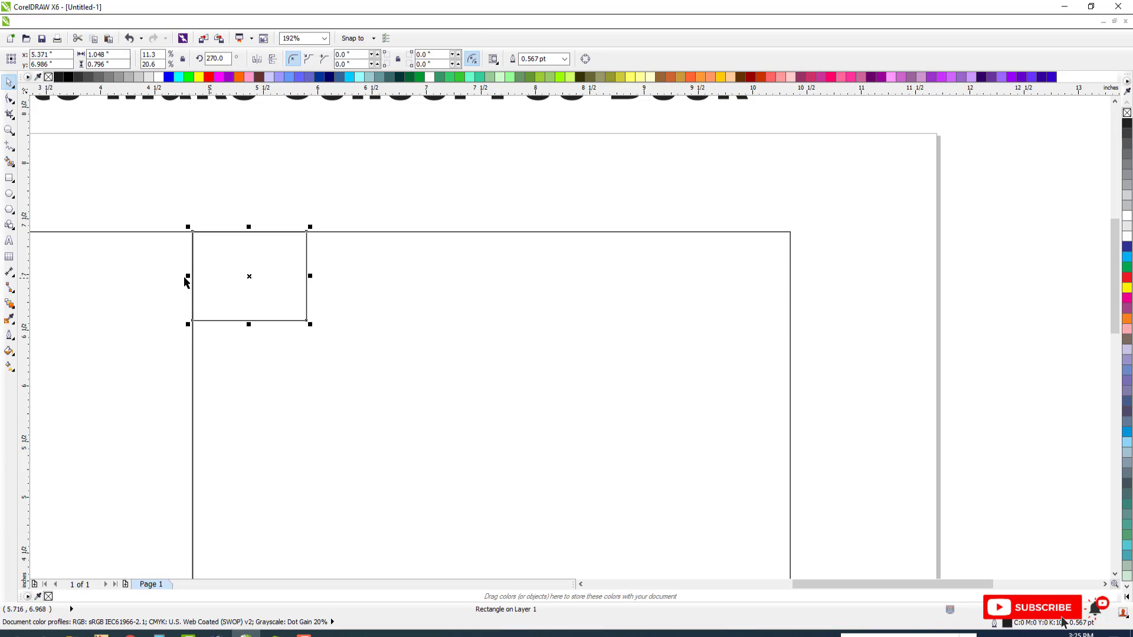
Copy the header box across as a middle box about 3.06 inches wide and an end box about 1.4 inches wide
{"action": "left_click_drag", "start_coordinate": [195, 278], "coordinate": [639, 314]}
{"action": "left_click_drag", "start_coordinate": [304, 280], "coordinate": [785, 305]}
{"action": "scroll", "coordinate": [567, 296], "scroll_direction": "down", "scroll_amount": 3}
{"action": "scroll", "coordinate": [599, 334], "scroll_direction": "up", "scroll_amount": 2}
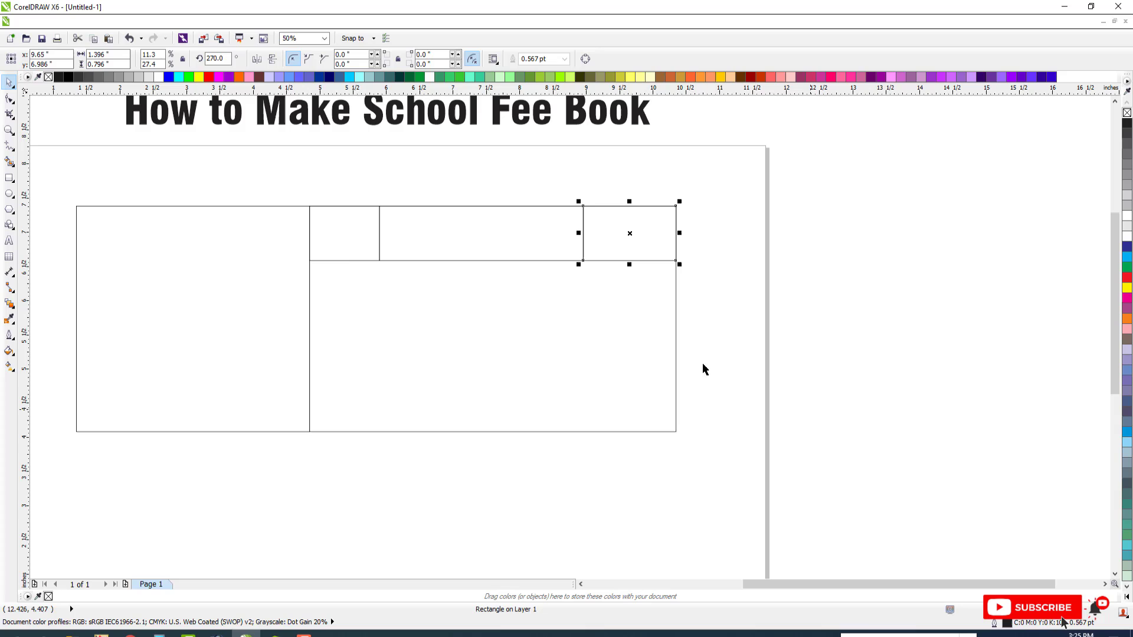
{"action": "left_click", "coordinate": [462, 236]}
{"action": "scroll", "coordinate": [698, 313], "scroll_direction": "up", "scroll_amount": 2}
{"action": "scroll", "coordinate": [713, 382], "scroll_direction": "down", "scroll_amount": 3}
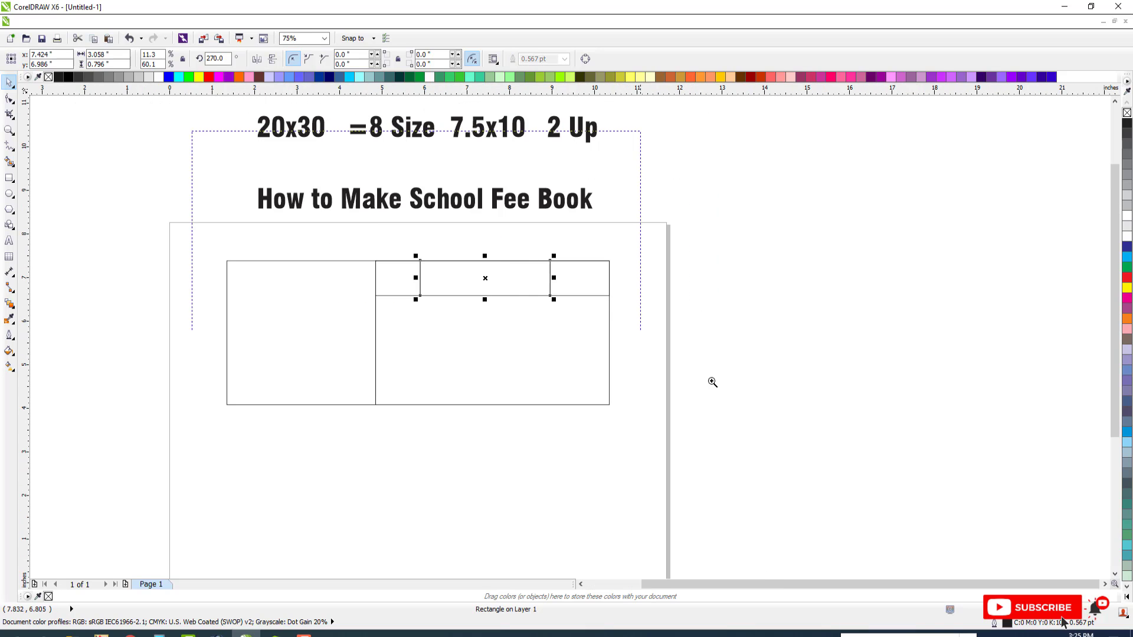
{"action": "left_click_drag", "start_coordinate": [712, 382], "coordinate": [759, 399]}
{"action": "key", "text": "Escape"}
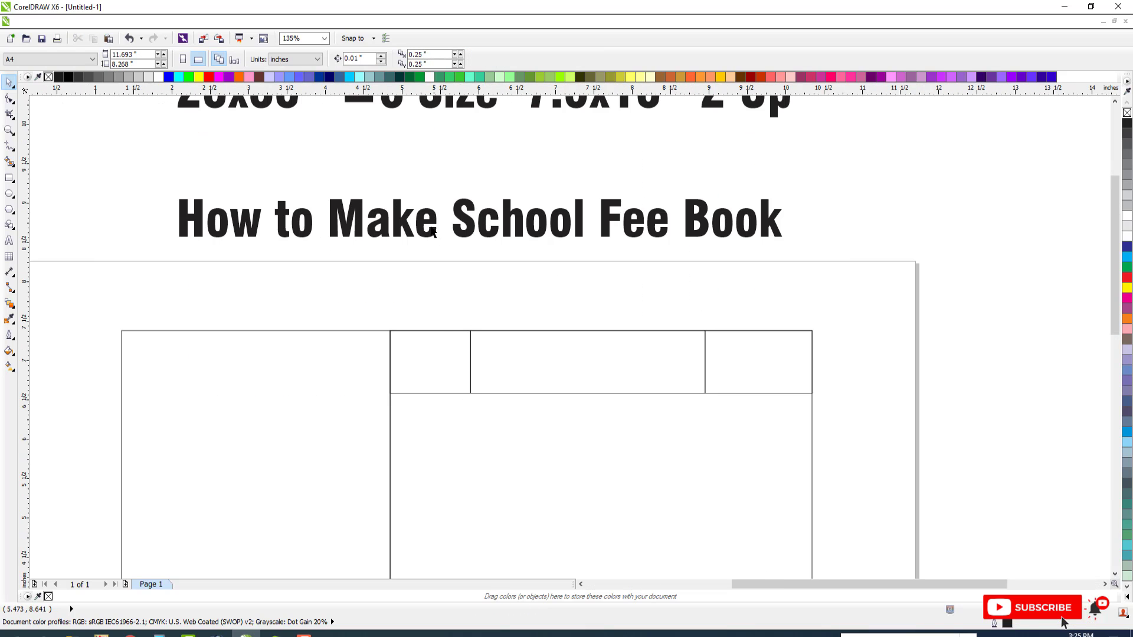
Copy the "How to Make School Fee Book" title at a smaller size below it and replace its text with "Unique grammar school" on two lines
{"action": "left_click_drag", "start_coordinate": [703, 229], "coordinate": [706, 272]}
{"action": "right_click", "coordinate": [706, 272]}
{"action": "left_click_drag", "start_coordinate": [786, 242], "coordinate": [673, 292]}
{"action": "key", "text": "F8"}
{"action": "key", "text": "ctrl+a"}
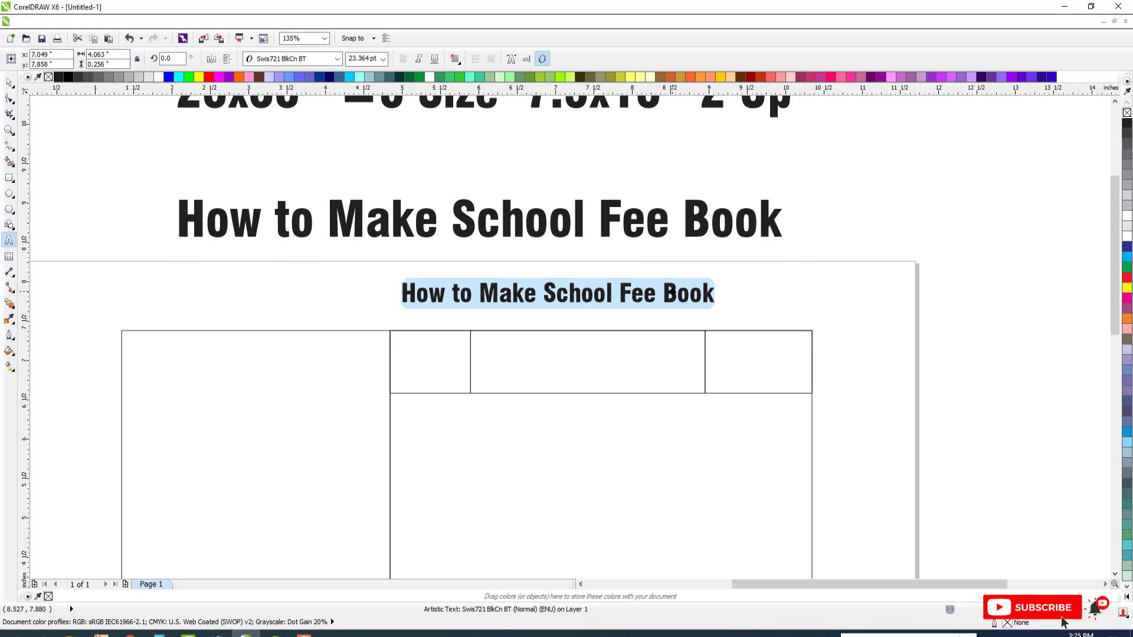
{"action": "type", "text": "U"}
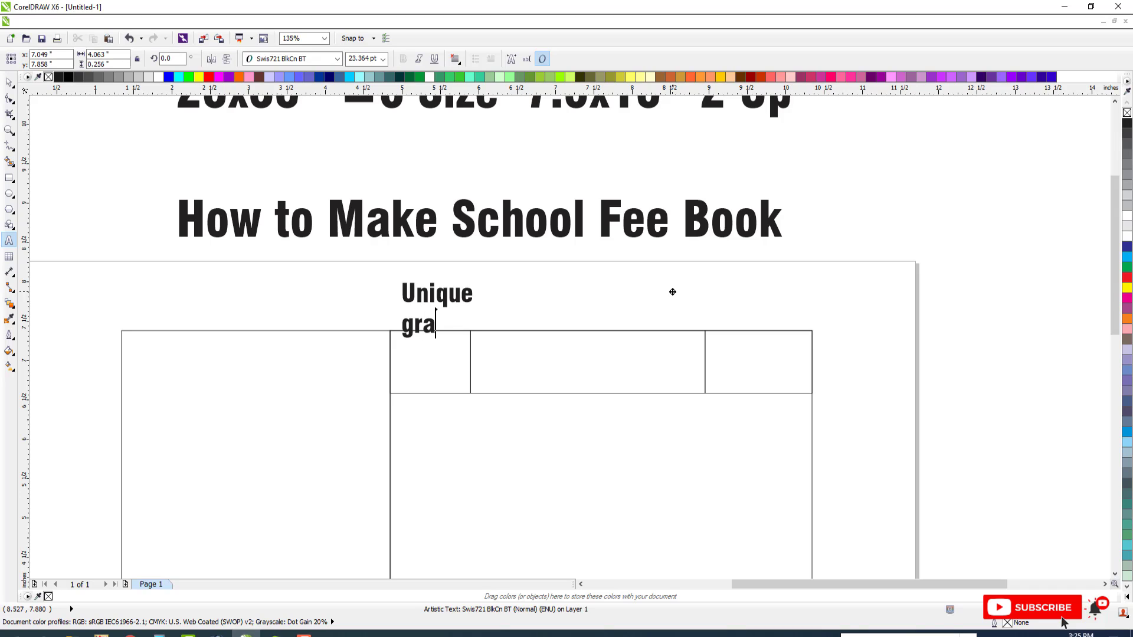
{"action": "type", "text": "nique grammar school"}
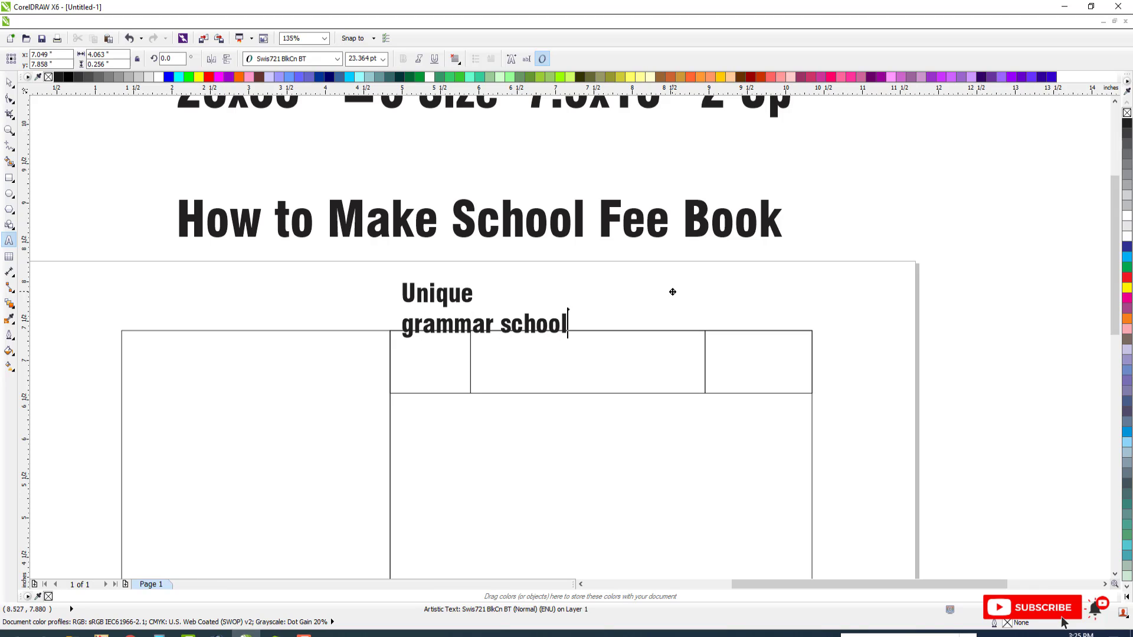
Convert the school name to uppercase and move it into the middle header box
{"action": "left_click", "coordinate": [10, 82]}
{"action": "key", "text": "alt+x"}
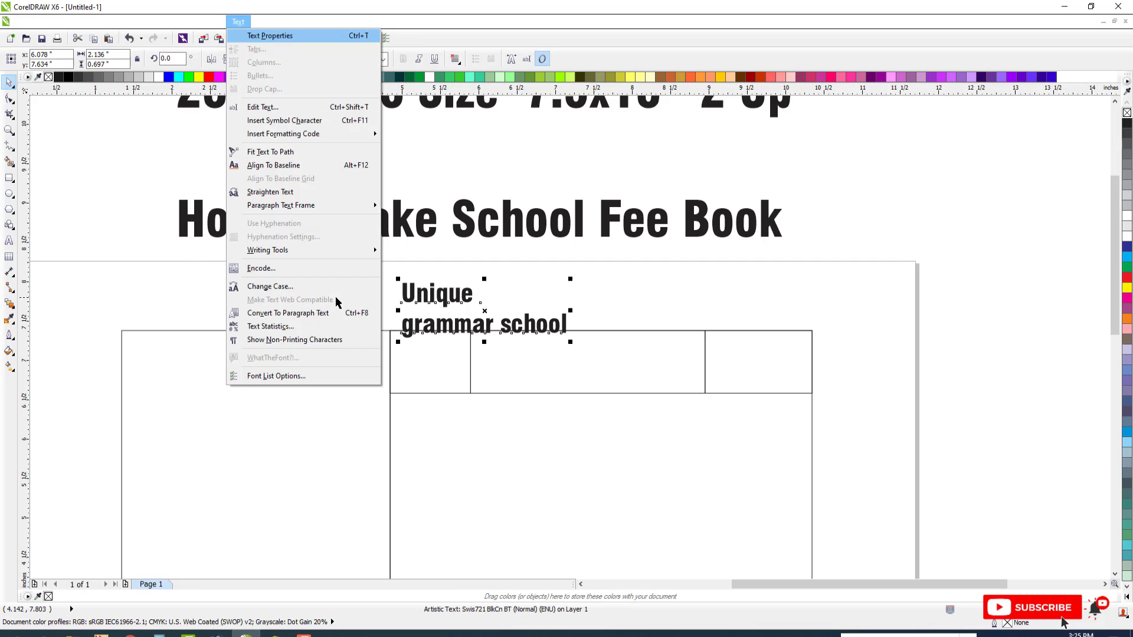
{"action": "key", "text": "g"}
{"action": "left_click", "coordinate": [501, 310]}
{"action": "left_click", "coordinate": [519, 357]}
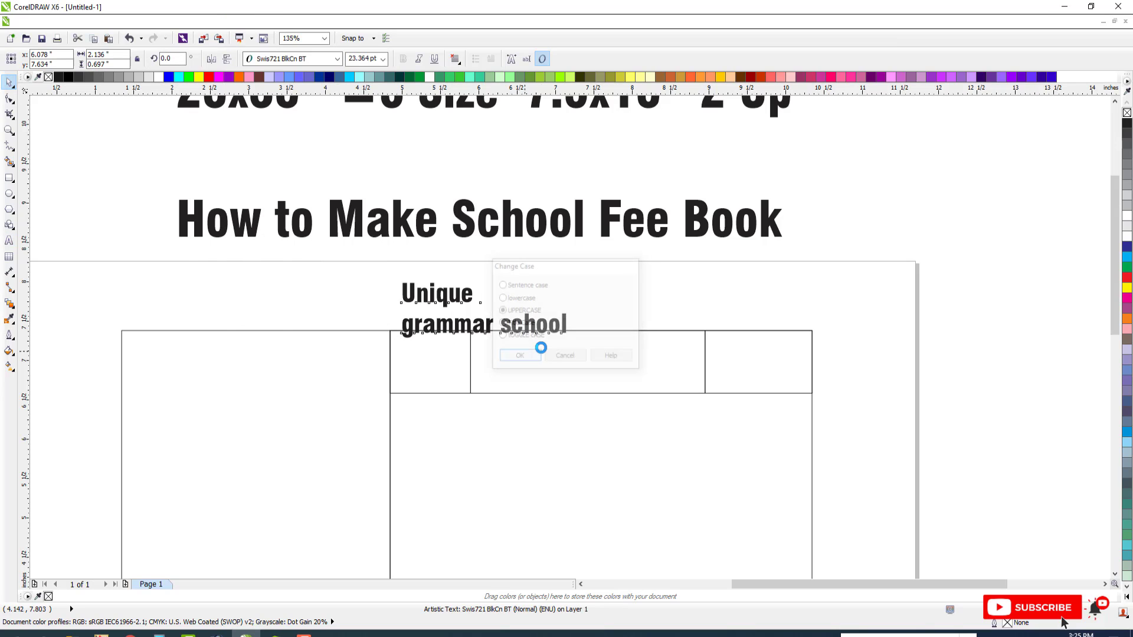
{"action": "left_click_drag", "start_coordinate": [614, 364], "coordinate": [615, 389]}
Separate "UNIQUE" from "GRAMMAR SCHOOL", then enlarge it and widen its letter spacing
{"action": "key", "text": "F3"}
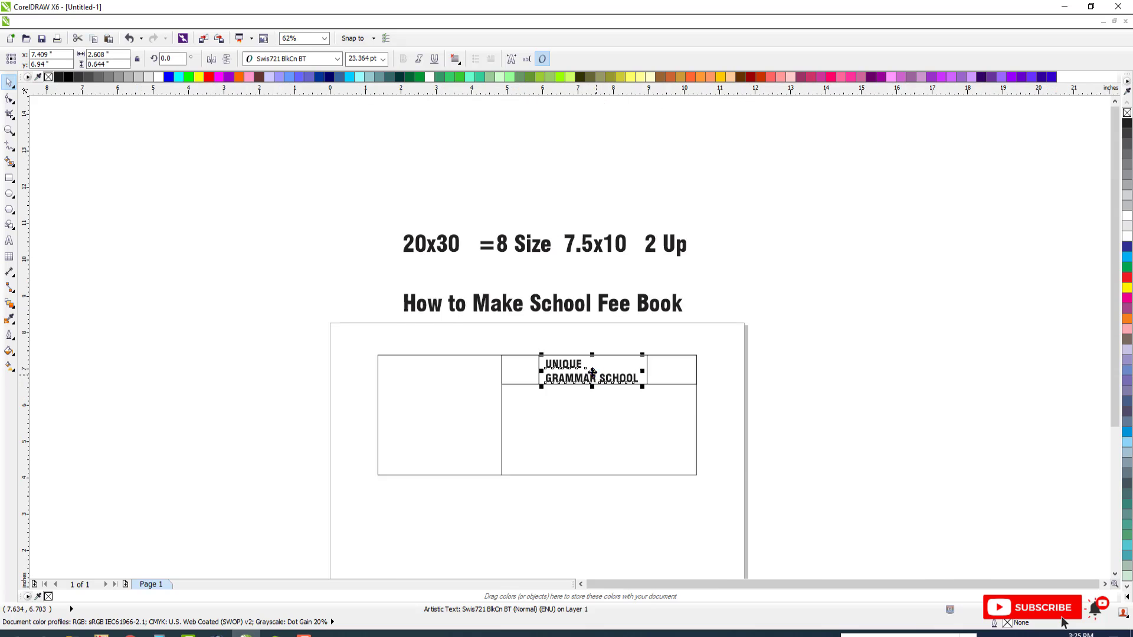
{"action": "key", "text": "F2"}
{"action": "left_click_drag", "start_coordinate": [443, 322], "coordinate": [799, 415]}
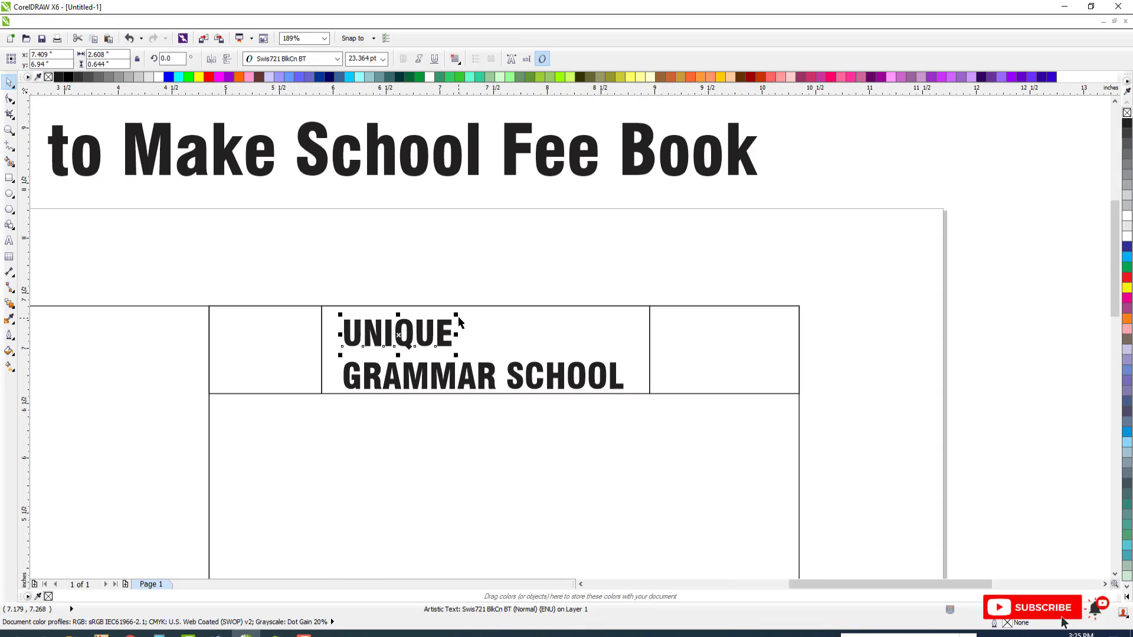
{"action": "left_click_drag", "start_coordinate": [456, 315], "coordinate": [485, 303]}
{"action": "left_click_drag", "start_coordinate": [487, 356], "coordinate": [525, 341]}
{"action": "key", "text": "ctrl+z"}
{"action": "left_click", "coordinate": [484, 343]}
{"action": "left_click", "coordinate": [9, 98]}
{"action": "key", "text": "space"}
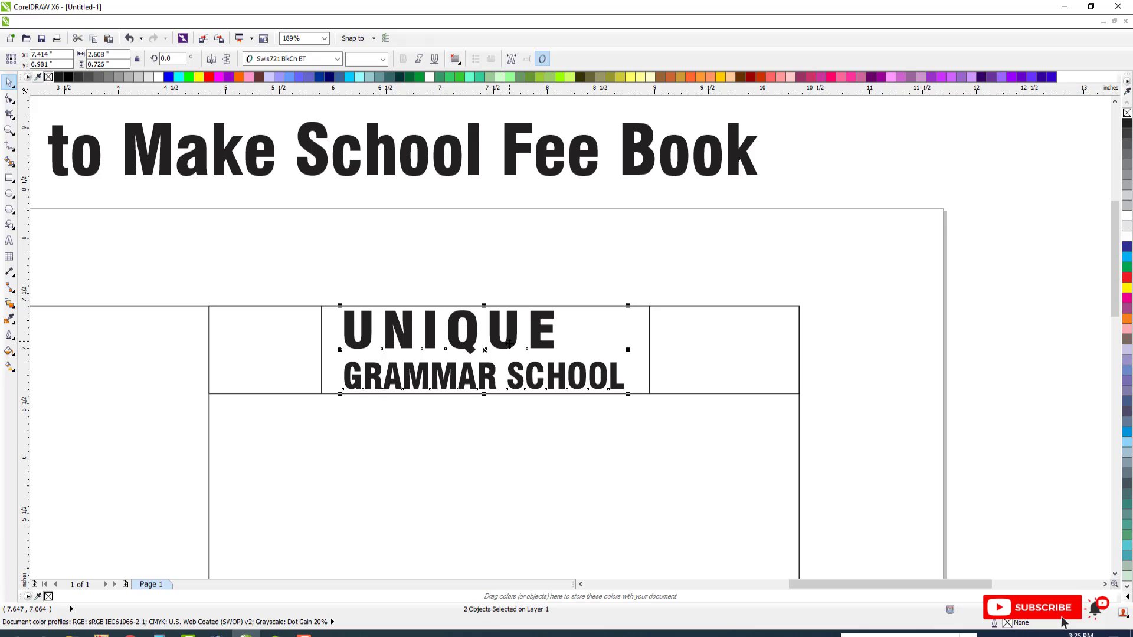
Reduce the height of the "GRAMMAR SCHOOL" line and widen both name lines together to about 2.72 inches
{"action": "key", "text": "Escape"}
{"action": "left_click", "coordinate": [487, 393]}
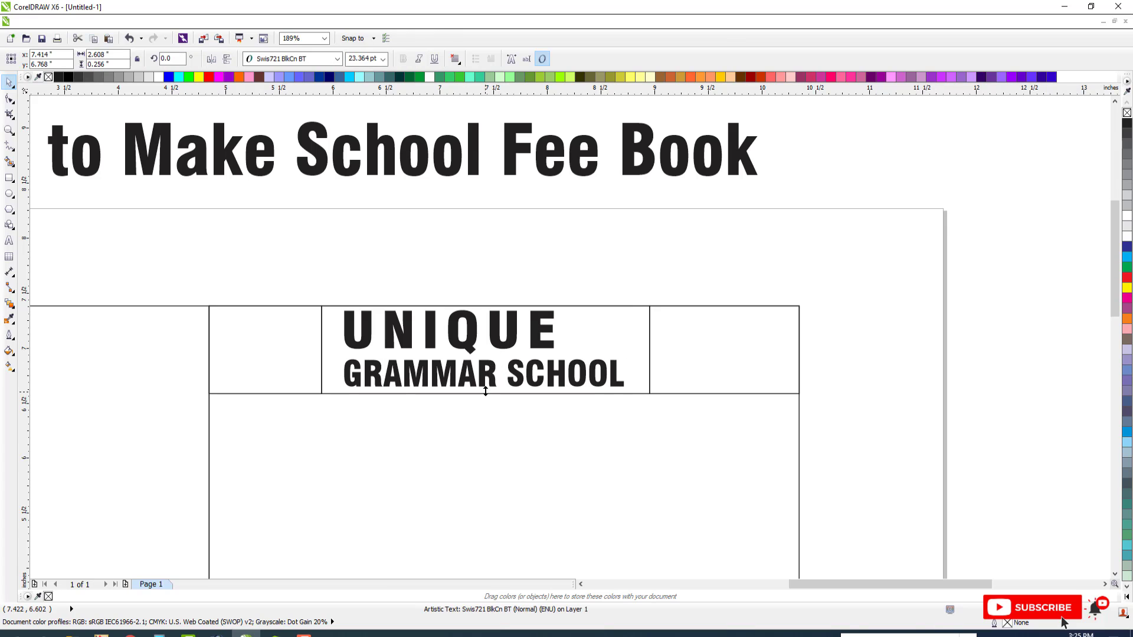
{"action": "left_click", "coordinate": [469, 350], "text": "shift"}
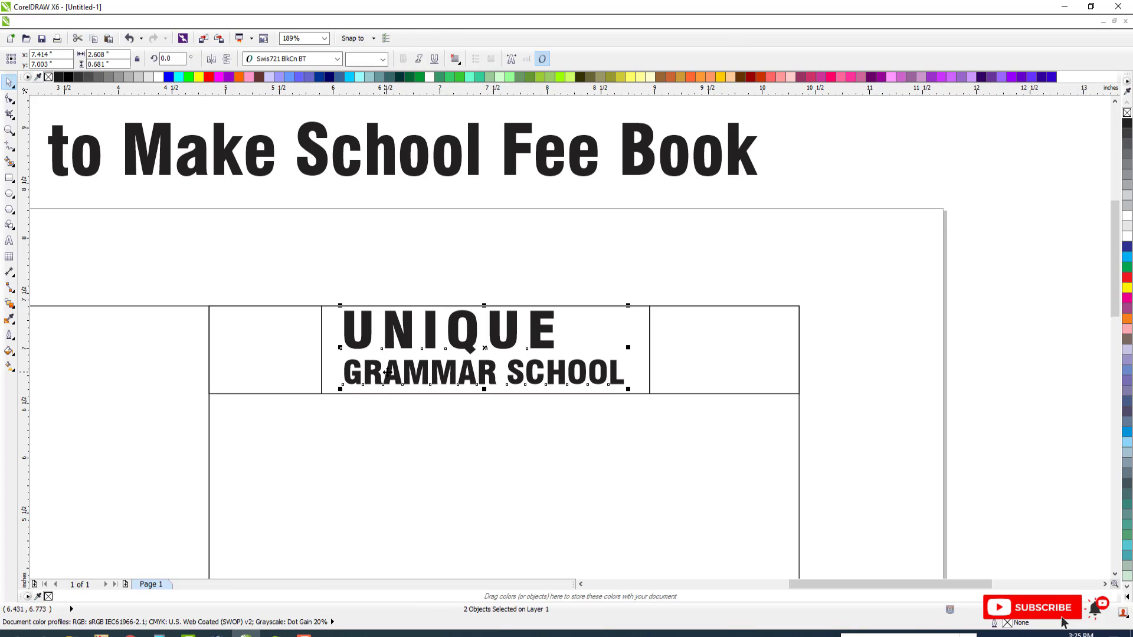
{"action": "left_click_drag", "start_coordinate": [340, 348], "coordinate": [326, 349]}
{"action": "key", "text": "ctrl+g"}
{"action": "key", "text": "F3"}
{"action": "key", "text": "F2"}
{"action": "left_click_drag", "start_coordinate": [260, 309], "coordinate": [701, 423]}
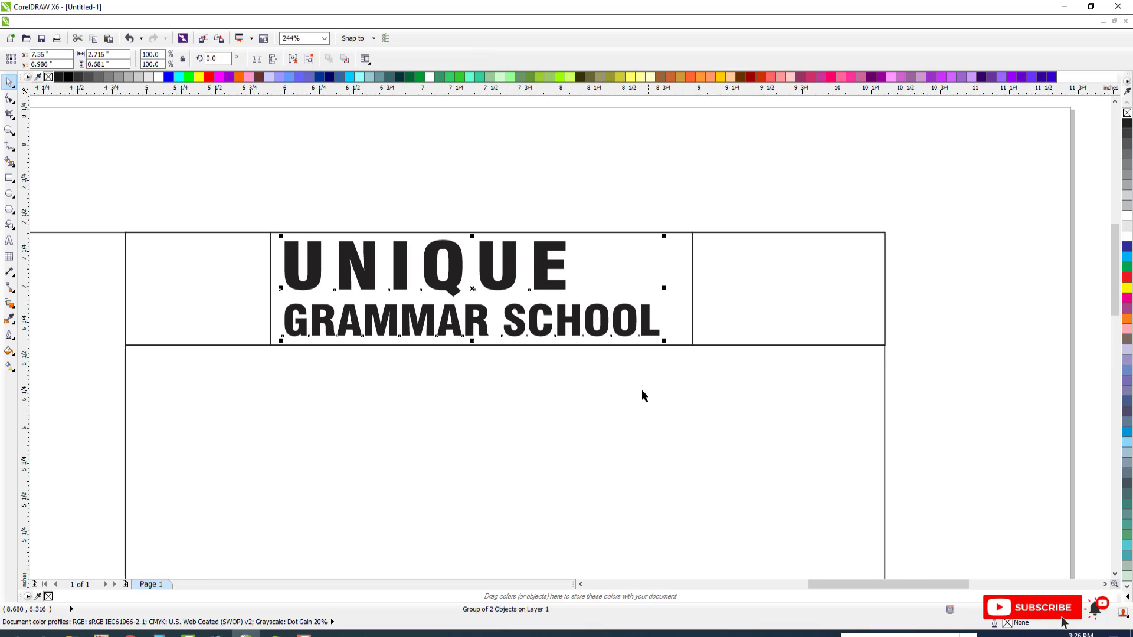
Widen the "GRAMMAR SCHOOL" line to about 2.82 inches
{"action": "left_click", "coordinate": [644, 395]}
{"action": "left_click", "coordinate": [607, 329], "text": "ctrl"}
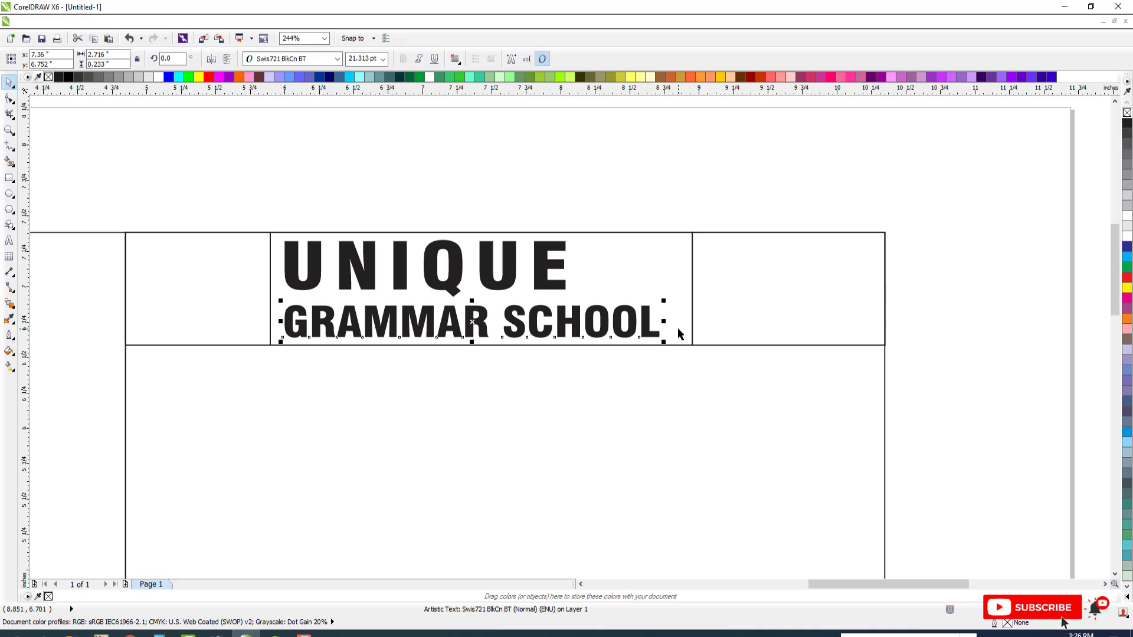
{"action": "left_click_drag", "start_coordinate": [664, 321], "coordinate": [678, 322]}
Copy "UNIQUE" beside itself at about 9.3 pt and replace the copy's text with "MULTAN"
{"action": "scroll", "coordinate": [610, 308], "scroll_direction": "down", "scroll_amount": 3}
{"action": "key", "text": "F2"}
{"action": "left_click_drag", "start_coordinate": [376, 252], "coordinate": [811, 365]}
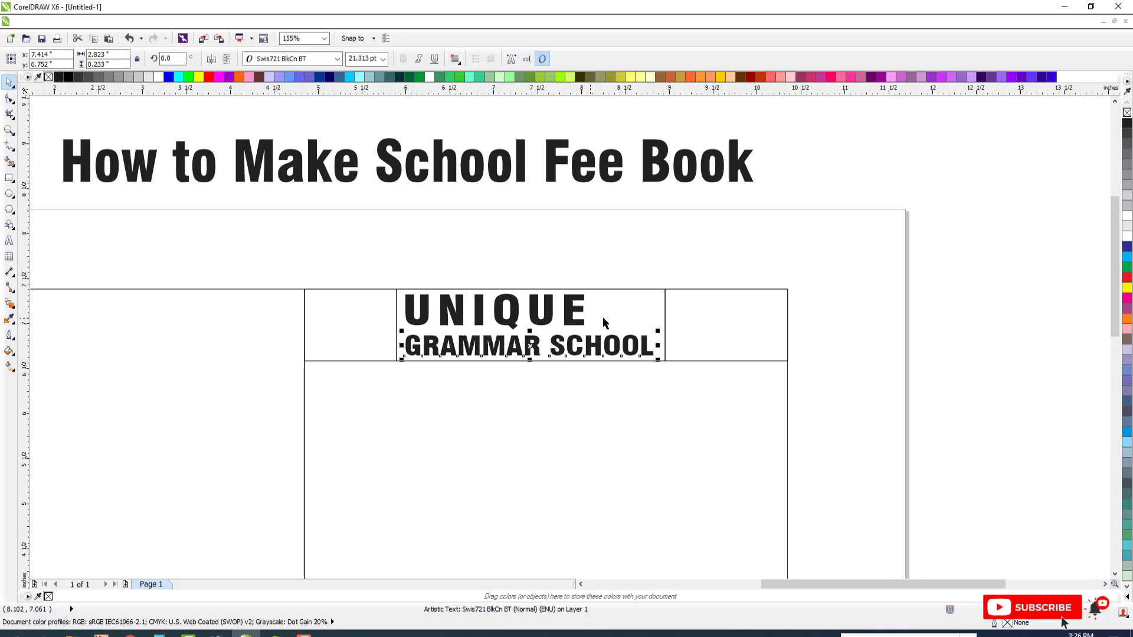
{"action": "left_click", "coordinate": [603, 319]}
{"action": "left_click", "coordinate": [533, 319]}
{"action": "left_click_drag", "start_coordinate": [533, 319], "coordinate": [626, 321]}
{"action": "key", "text": "F2"}
{"action": "left_click_drag", "start_coordinate": [446, 283], "coordinate": [783, 387]}
{"action": "key", "text": "F8"}
{"action": "key", "text": "ctrl+a"}
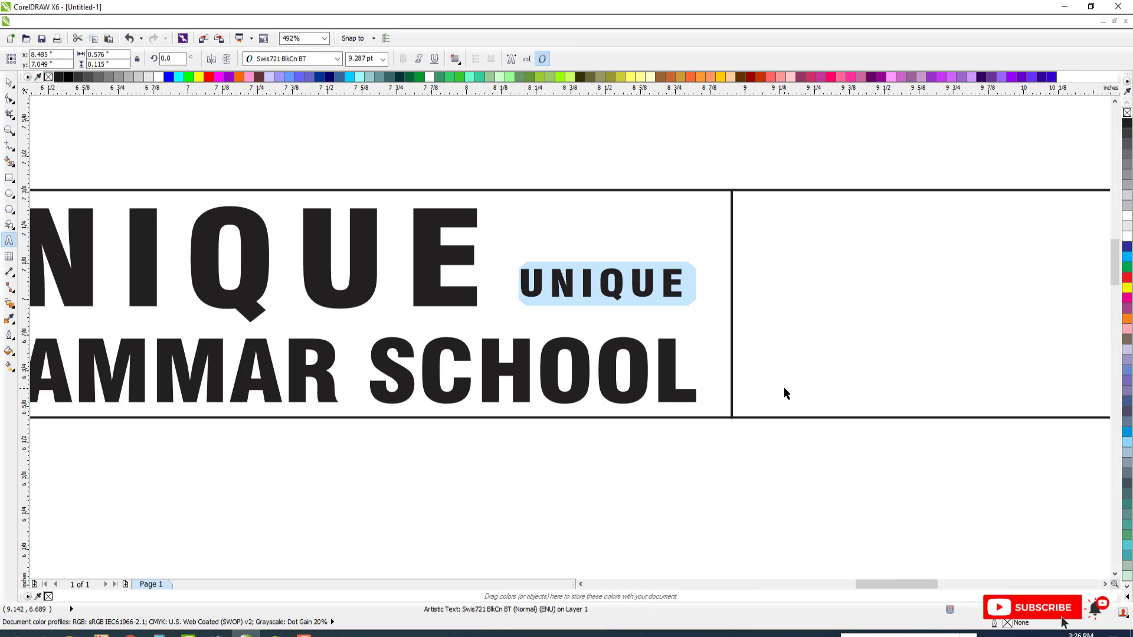
{"action": "type", "text": "MULTAN"}
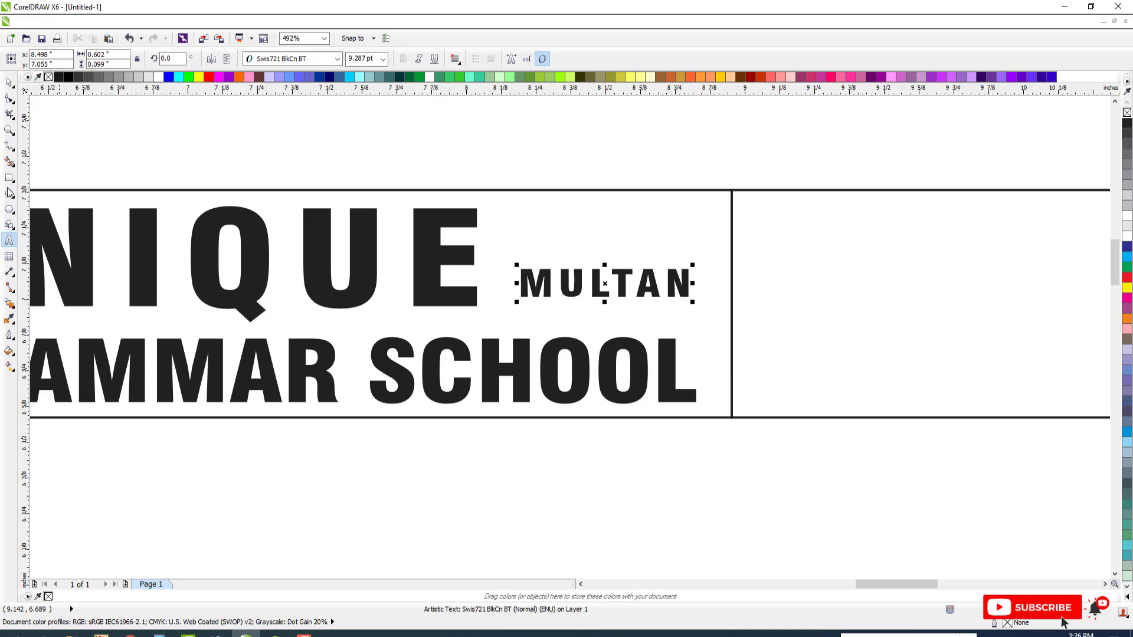
{"action": "left_click", "coordinate": [9, 83]}
Bottom-align "MULTAN" with "UNIQUE" and shift it up slightly to sit on the same baseline
{"action": "scroll", "coordinate": [566, 346], "scroll_direction": "down", "scroll_amount": 2}
{"action": "left_click", "coordinate": [501, 309], "text": "shift"}
{"action": "key", "text": "b"}
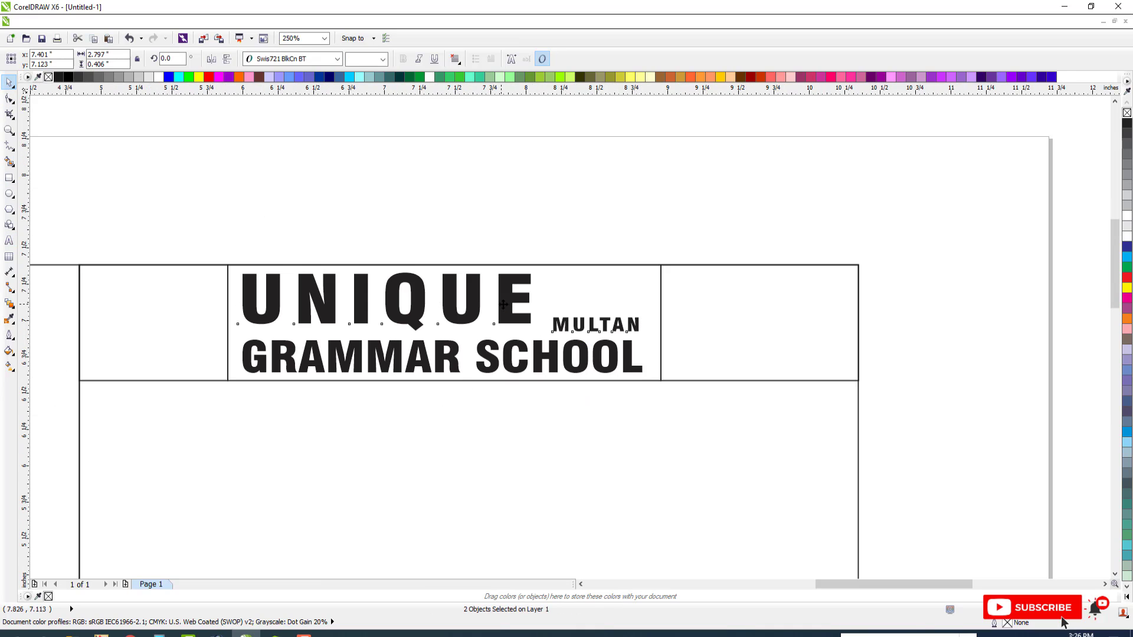
{"action": "key", "text": "Escape"}
{"action": "left_click_drag", "start_coordinate": [619, 324], "coordinate": [618, 317]}
{"action": "scroll", "coordinate": [589, 310], "scroll_direction": "down", "scroll_amount": 1}
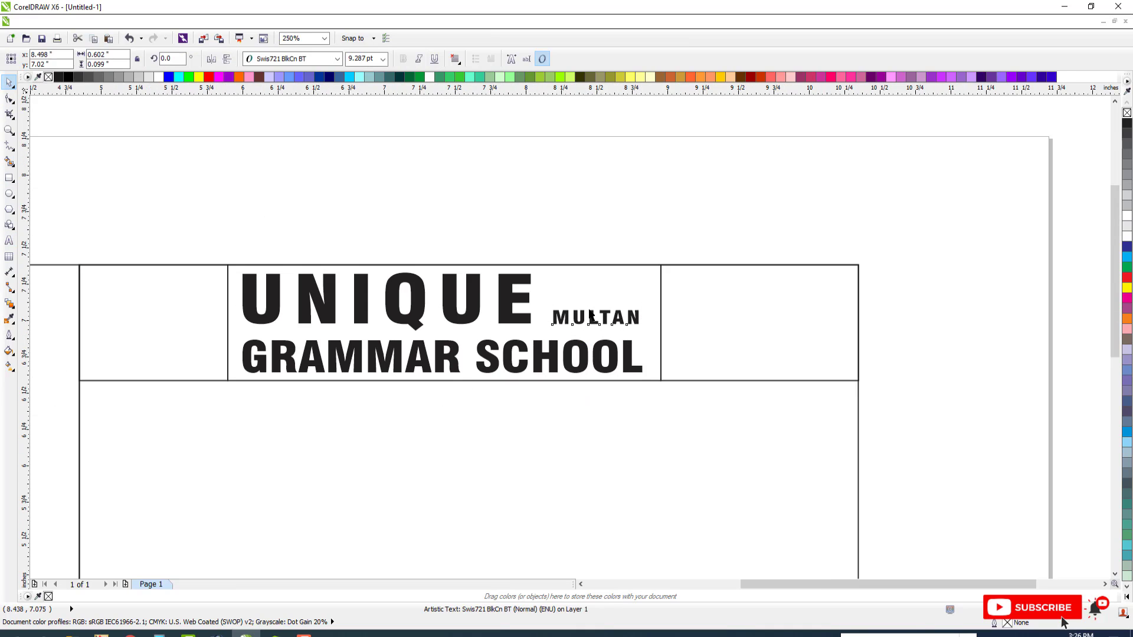
Tighten the letter spacing of "MULTAN" and right-align it with the "GRAMMAR SCHOOL" line
{"action": "key", "text": "F2"}
{"action": "left_click_drag", "start_coordinate": [384, 263], "coordinate": [749, 382]}
{"action": "left_click", "coordinate": [9, 100]}
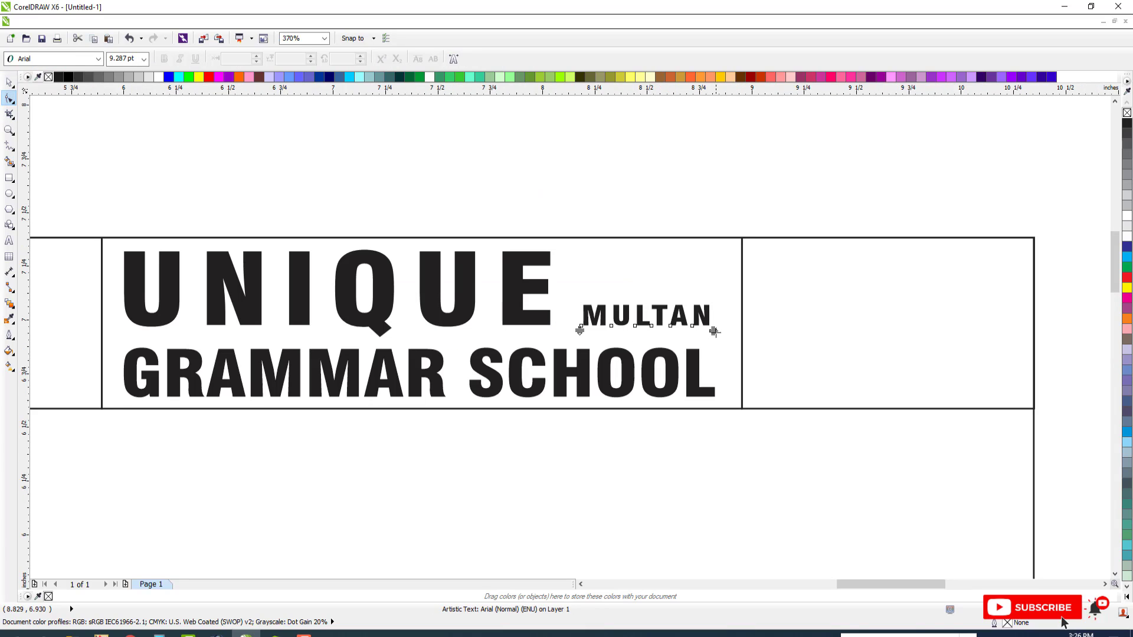
{"action": "left_click_drag", "start_coordinate": [715, 332], "coordinate": [699, 332]}
{"action": "key", "text": "space"}
{"action": "left_click", "coordinate": [690, 358], "text": "shift"}
{"action": "key", "text": "r"}
{"action": "key", "text": "Escape"}
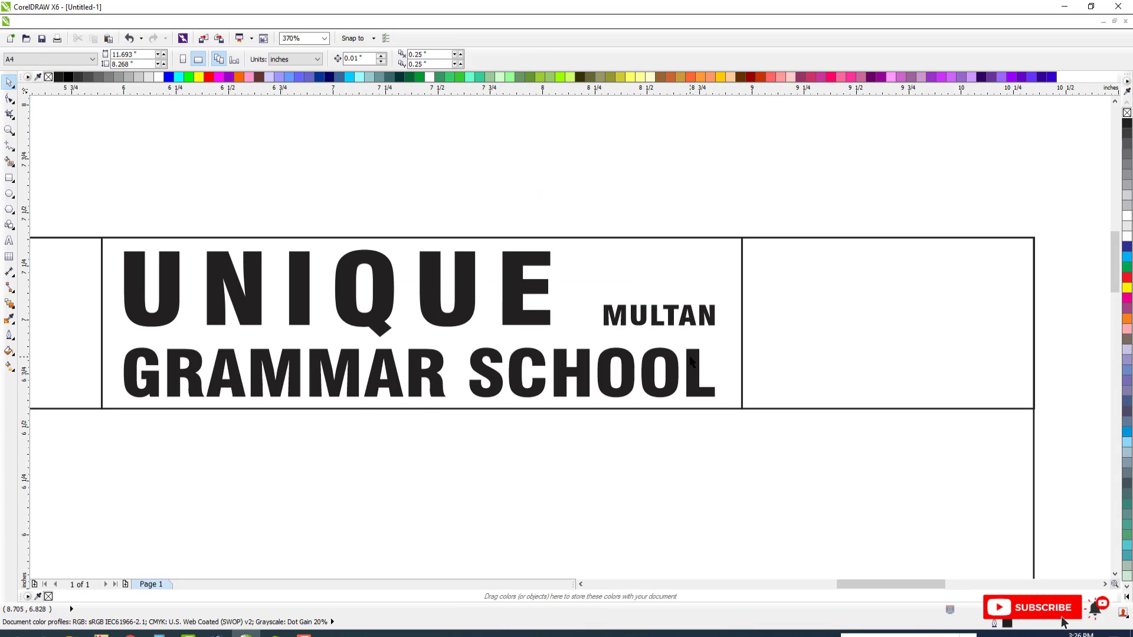
Widen the "GRAMMAR SCHOOL" line slightly and right-align "MULTAN" with its new end
{"action": "left_click", "coordinate": [691, 362]}
{"action": "left_click_drag", "start_coordinate": [717, 372], "coordinate": [727, 372]}
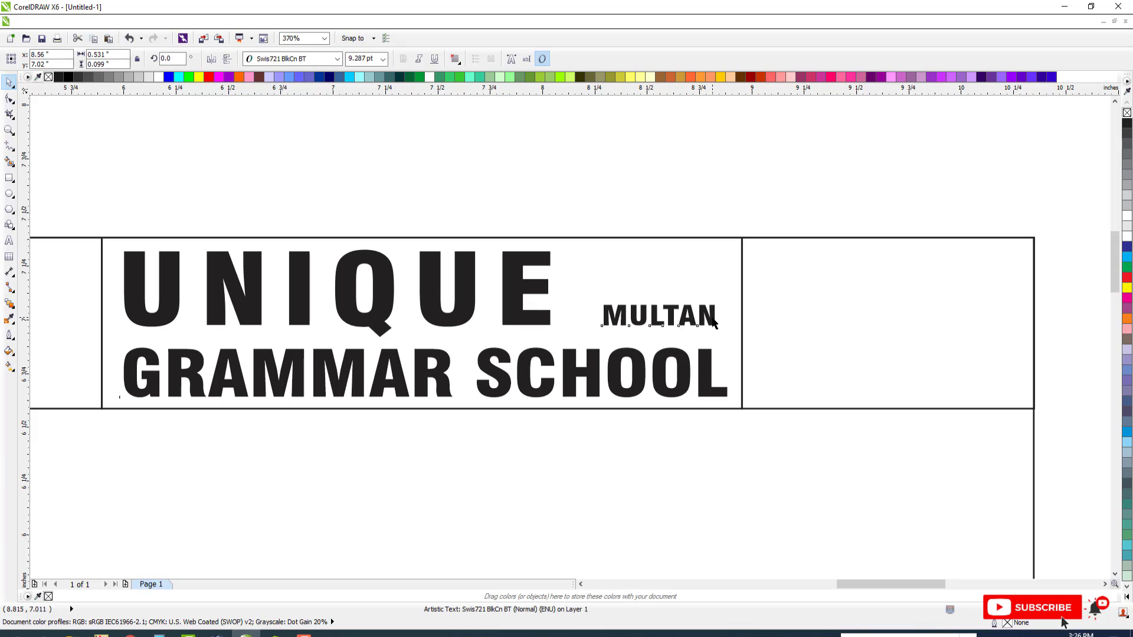
{"action": "left_click", "coordinate": [716, 316], "text": "shift"}
{"action": "key", "text": "r"}
Center "MULTAN" and "GRAMMAR SCHOOL" together horizontally in the middle header box and shift them down slightly
{"action": "key", "text": "ctrl+g"}
{"action": "left_click", "coordinate": [675, 328], "text": "shift"}
{"action": "key", "text": "c"}
{"action": "key", "text": "Escape"}
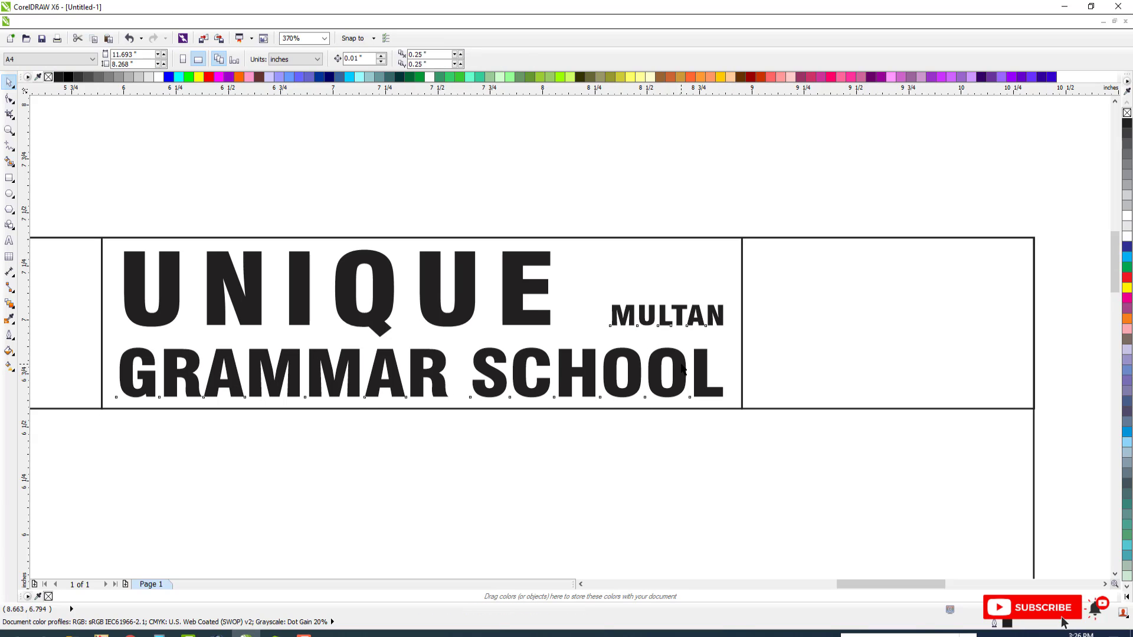
{"action": "left_click_drag", "start_coordinate": [667, 359], "coordinate": [666, 363]}
Stretch "UNIQUE" to about 0.44 inch high and tighten its letter spacing
{"action": "left_click", "coordinate": [504, 308]}
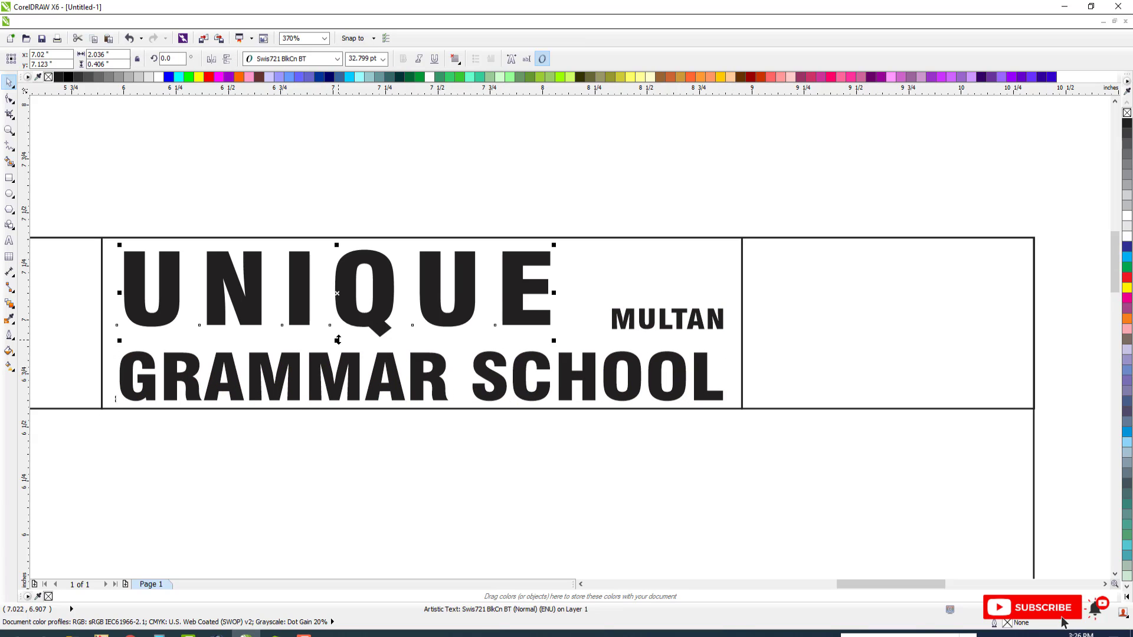
{"action": "left_click_drag", "start_coordinate": [338, 340], "coordinate": [336, 345]}
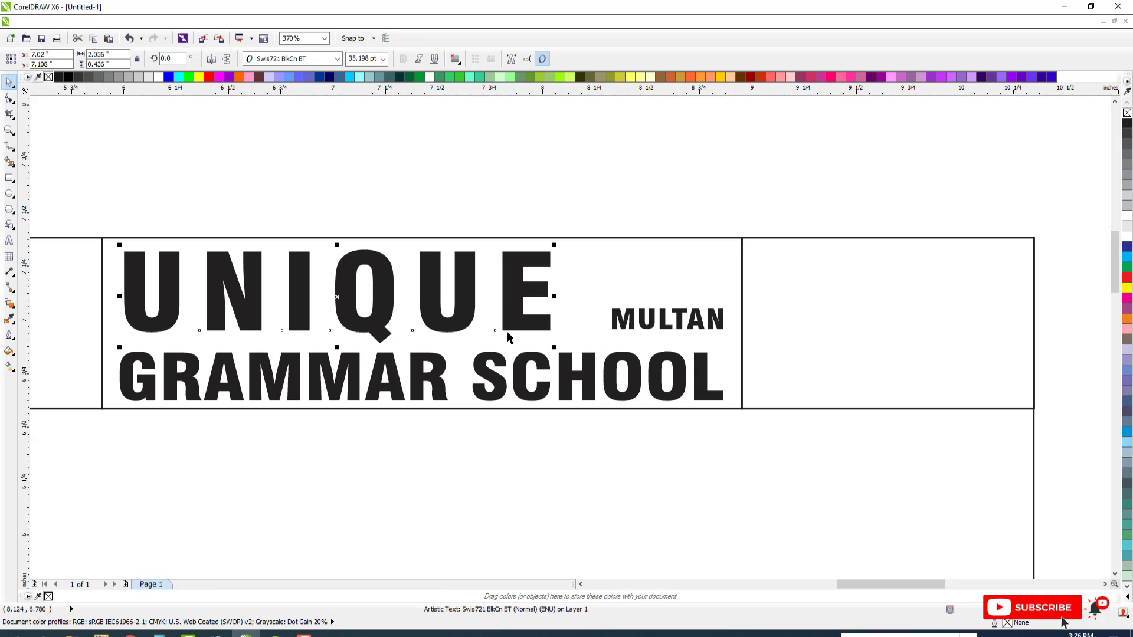
{"action": "left_click", "coordinate": [10, 99]}
{"action": "left_click_drag", "start_coordinate": [554, 349], "coordinate": [540, 348]}
{"action": "key", "text": "space"}
{"action": "scroll", "coordinate": [544, 322], "scroll_direction": "down", "scroll_amount": 1}
Enlarge "UNIQUE" to about 2.2 inches wide and left-align it with the "GRAMMAR SCHOOL" line
{"action": "left_click_drag", "start_coordinate": [548, 280], "coordinate": [571, 309]}
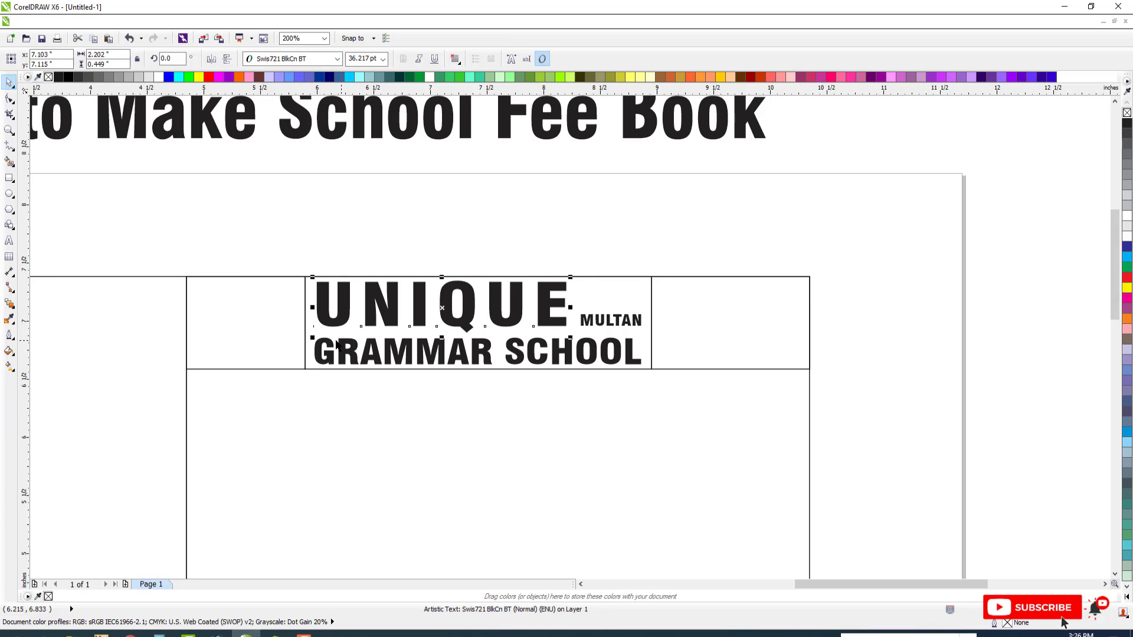
{"action": "left_click", "coordinate": [333, 344], "text": "shift"}
{"action": "key", "text": "l"}
{"action": "key", "text": "Escape"}
Import Unique Logo.cdr from the Unique logo folder on the desktop and place it in the header box left of the school name
{"action": "scroll", "coordinate": [472, 300], "scroll_direction": "down", "scroll_amount": 2}
{"action": "key", "text": "F4"}
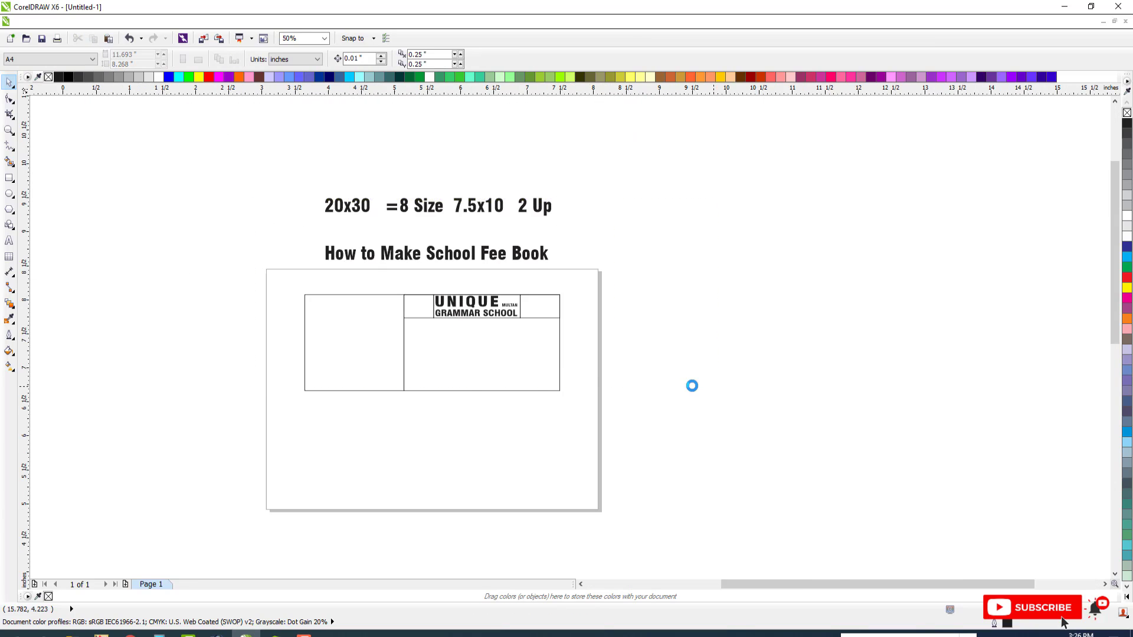
{"action": "left_click", "coordinate": [203, 39]}
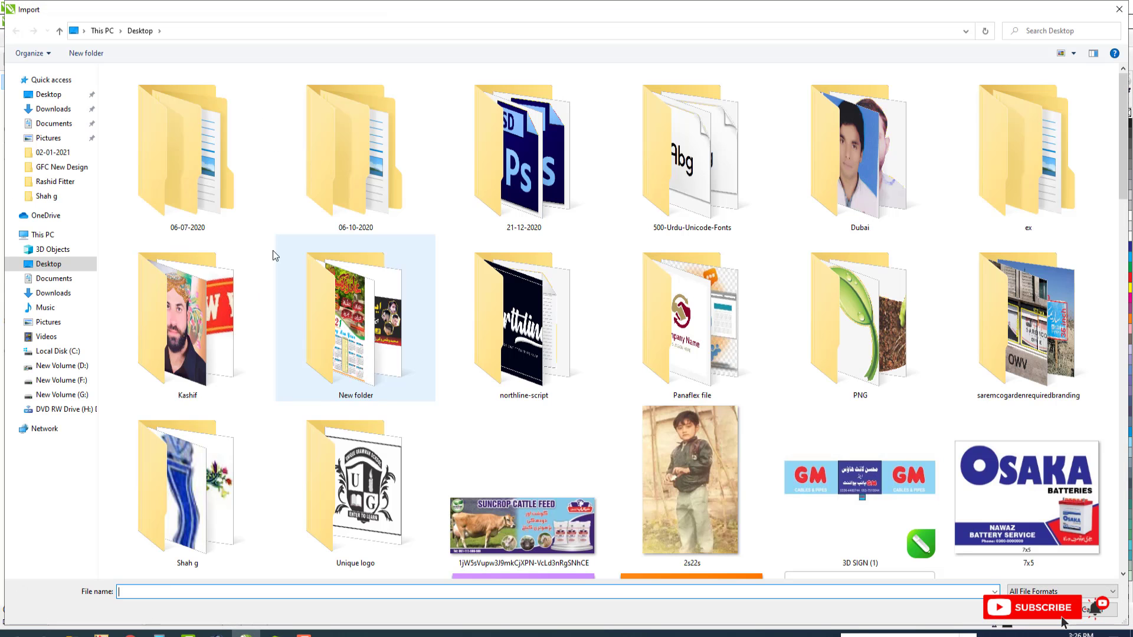
{"action": "key", "text": "u"}
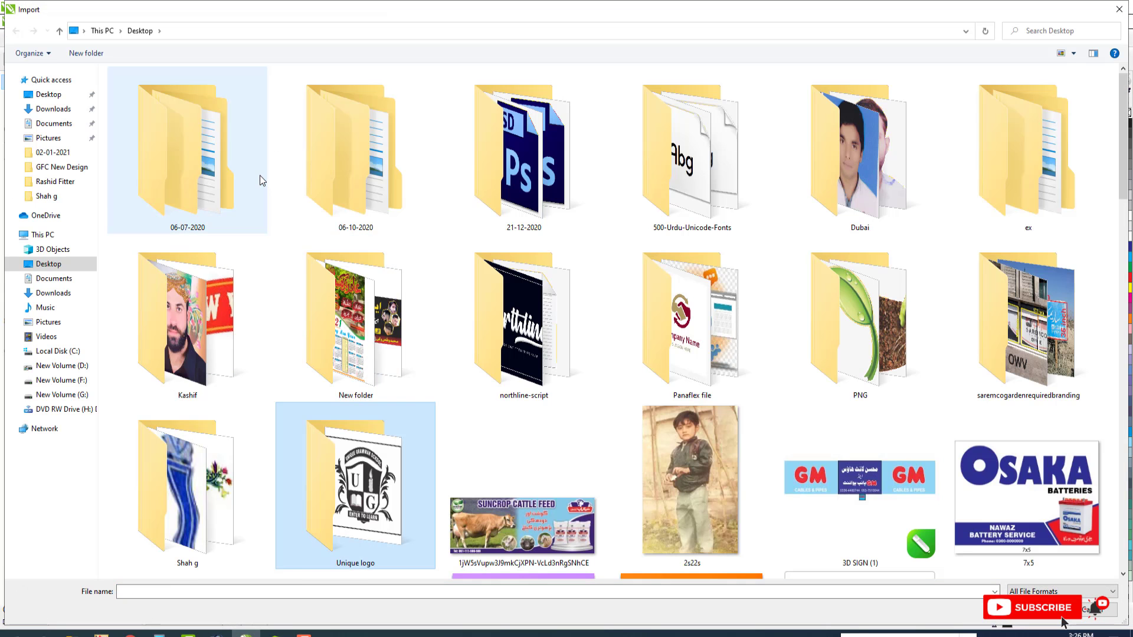
{"action": "key", "text": "u"}
{"action": "key", "text": "u"}
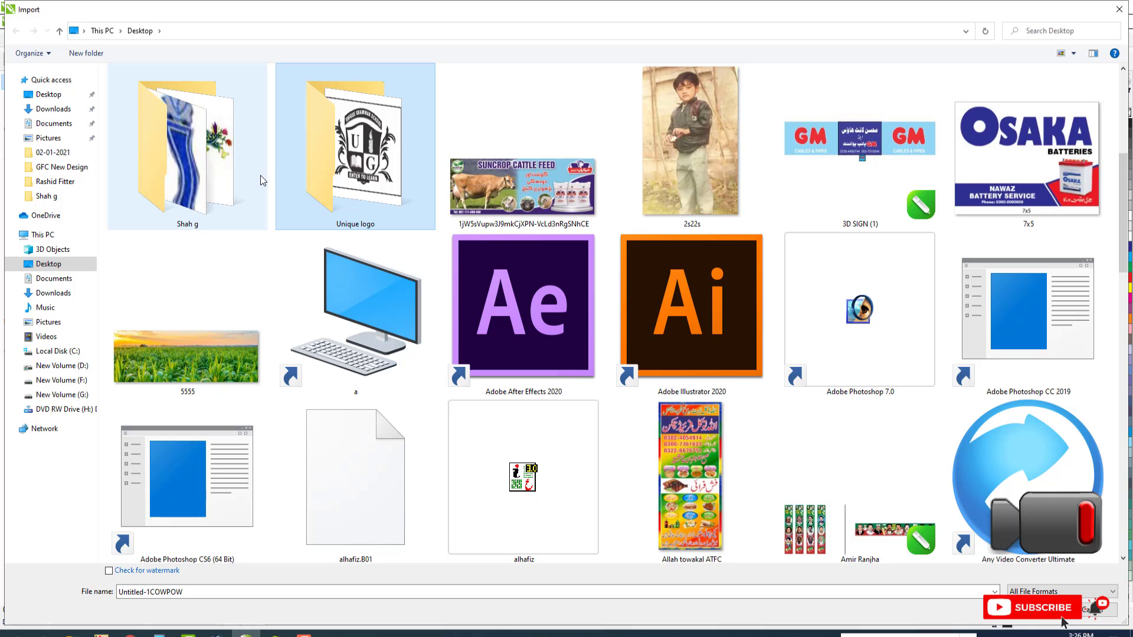
{"action": "key", "text": "Return"}
{"action": "double_click", "coordinate": [139, 87]}
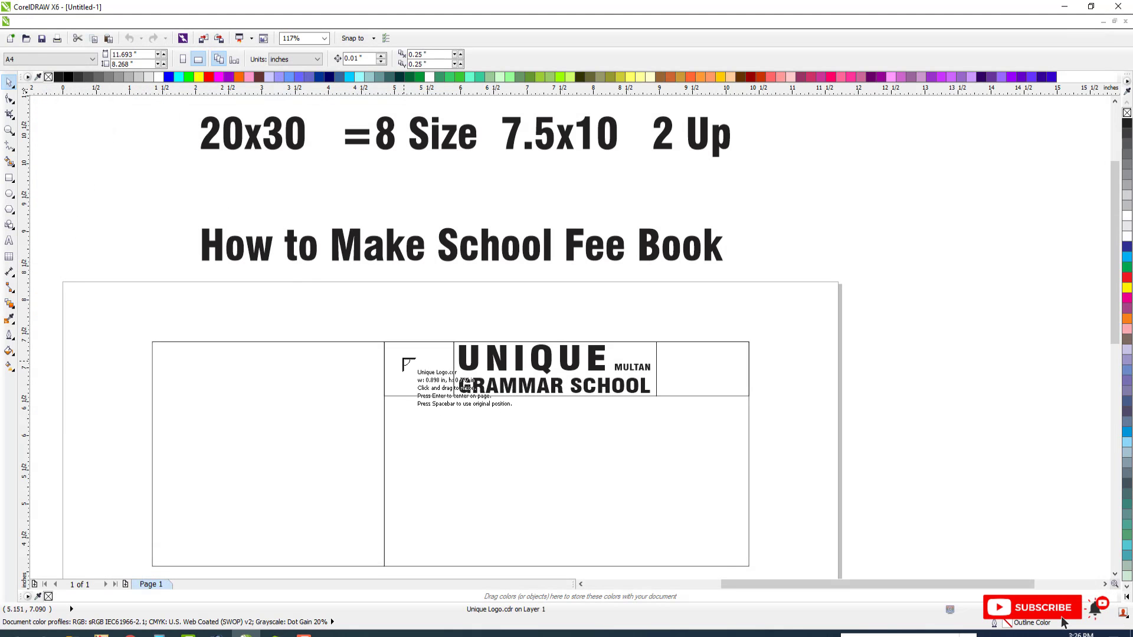
{"action": "left_click", "coordinate": [404, 358]}
Group the logo's objects and center the logo horizontally and vertically in its header box
{"action": "scroll", "coordinate": [422, 369], "scroll_direction": "down", "scroll_amount": 2}
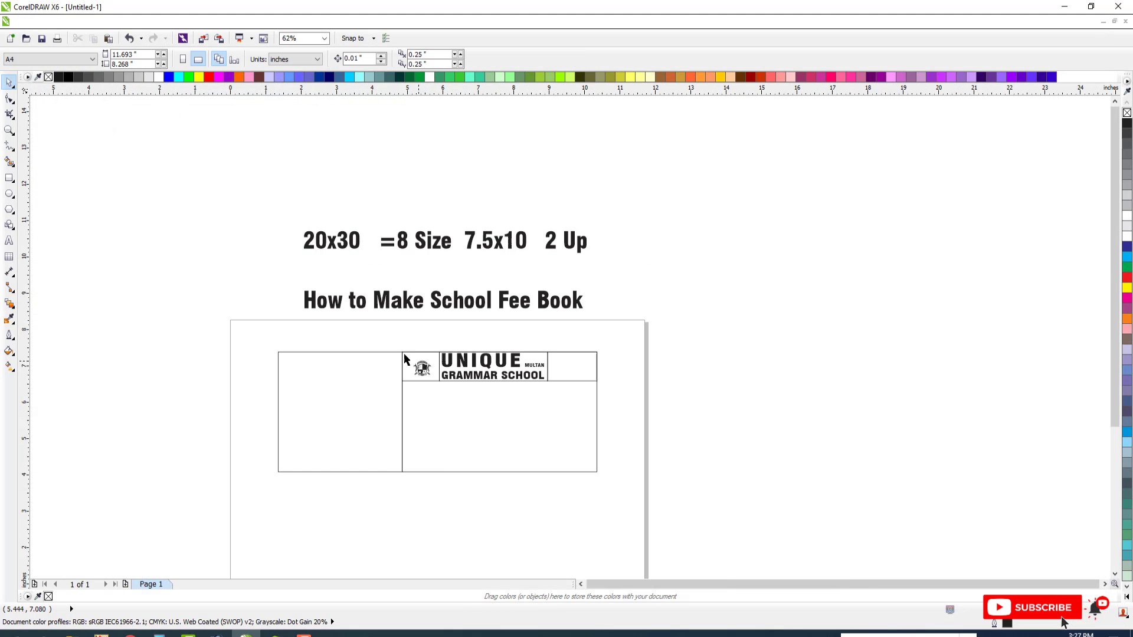
{"action": "scroll", "coordinate": [422, 369], "scroll_direction": "up", "scroll_amount": 8}
{"action": "scroll", "coordinate": [423, 342], "scroll_direction": "down", "scroll_amount": 1}
{"action": "left_click_drag", "start_coordinate": [474, 330], "coordinate": [503, 290]}
{"action": "key", "text": "ctrl+g"}
{"action": "left_click", "coordinate": [480, 300], "text": "shift"}
{"action": "key", "text": "c"}
{"action": "key", "text": "e"}
{"action": "key", "text": "Escape"}
{"action": "left_click", "coordinate": [473, 332]}
{"action": "scroll", "coordinate": [472, 321], "scroll_direction": "down", "scroll_amount": 1}
{"action": "scroll", "coordinate": [466, 324], "scroll_direction": "down", "scroll_amount": 4}
{"action": "scroll", "coordinate": [643, 364], "scroll_direction": "up", "scroll_amount": 3}
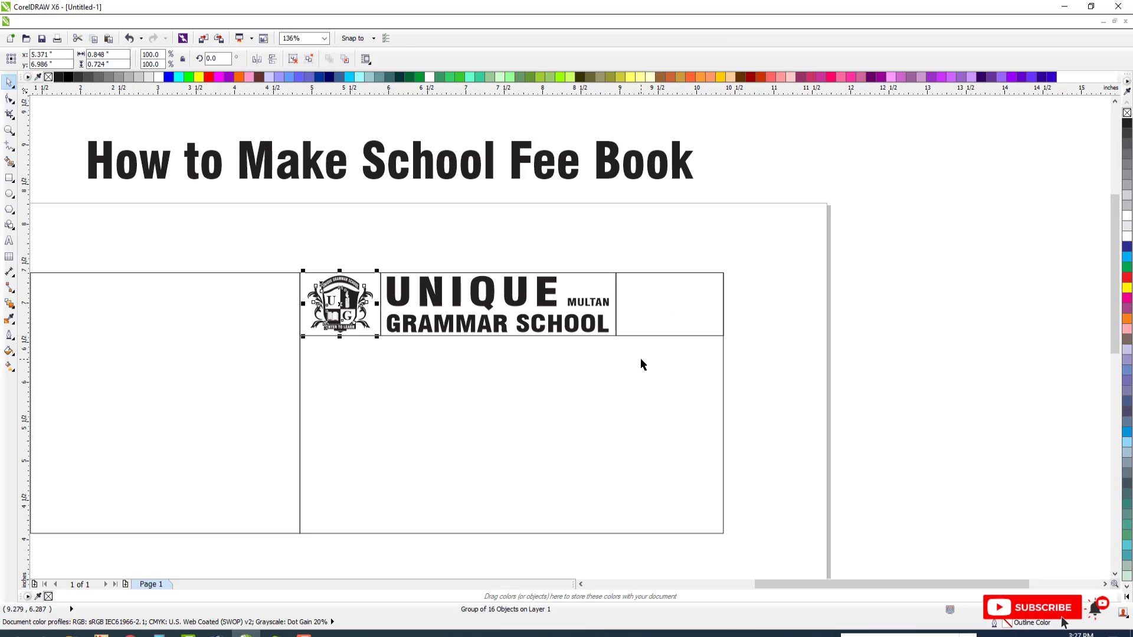
Reduce the header's empty right-hand box to about 0.25 inch high and copy it downward twice to make three stacked boxes
{"action": "left_click", "coordinate": [643, 298]}
{"action": "scroll", "coordinate": [618, 291], "scroll_direction": "down", "scroll_amount": 2}
{"action": "key", "text": "F2"}
{"action": "left_click_drag", "start_coordinate": [350, 256], "coordinate": [717, 377]}
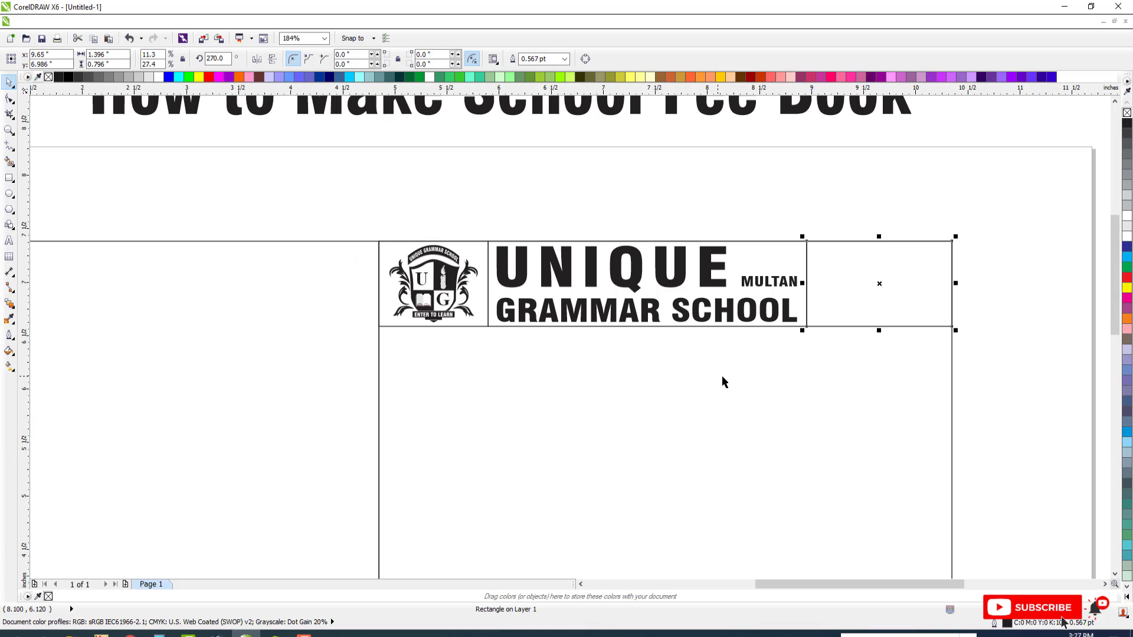
{"action": "scroll", "coordinate": [837, 316], "scroll_direction": "down", "scroll_amount": 2}
{"action": "scroll", "coordinate": [798, 357], "scroll_direction": "up", "scroll_amount": 3}
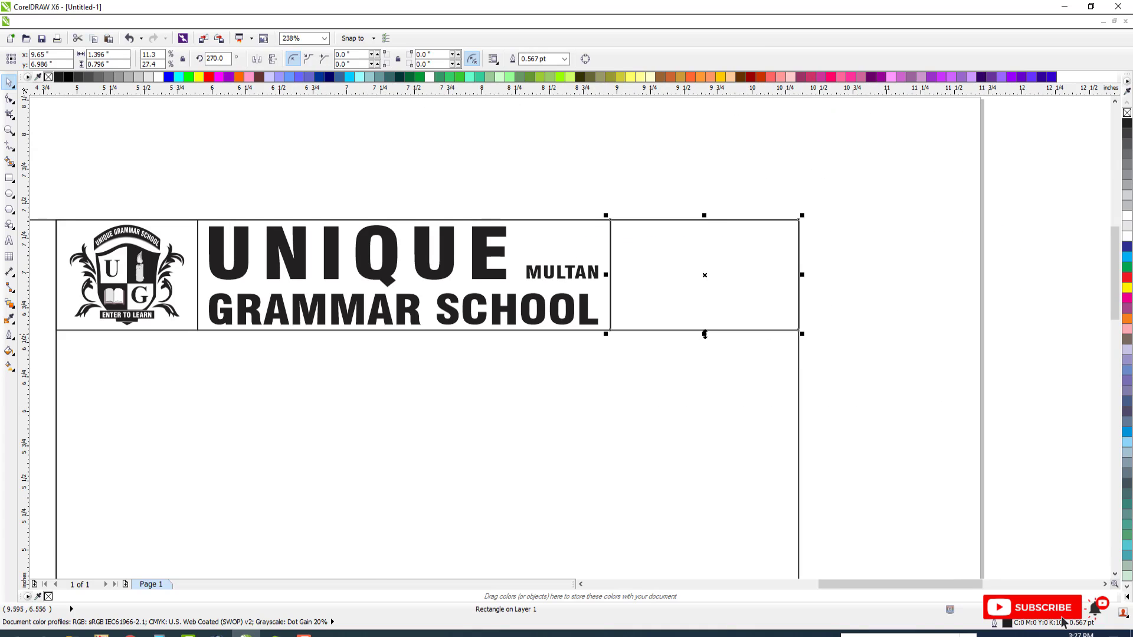
{"action": "left_click_drag", "start_coordinate": [705, 334], "coordinate": [705, 257]}
{"action": "left_click_drag", "start_coordinate": [704, 218], "coordinate": [705, 269]}
{"action": "right_click", "coordinate": [705, 269]}
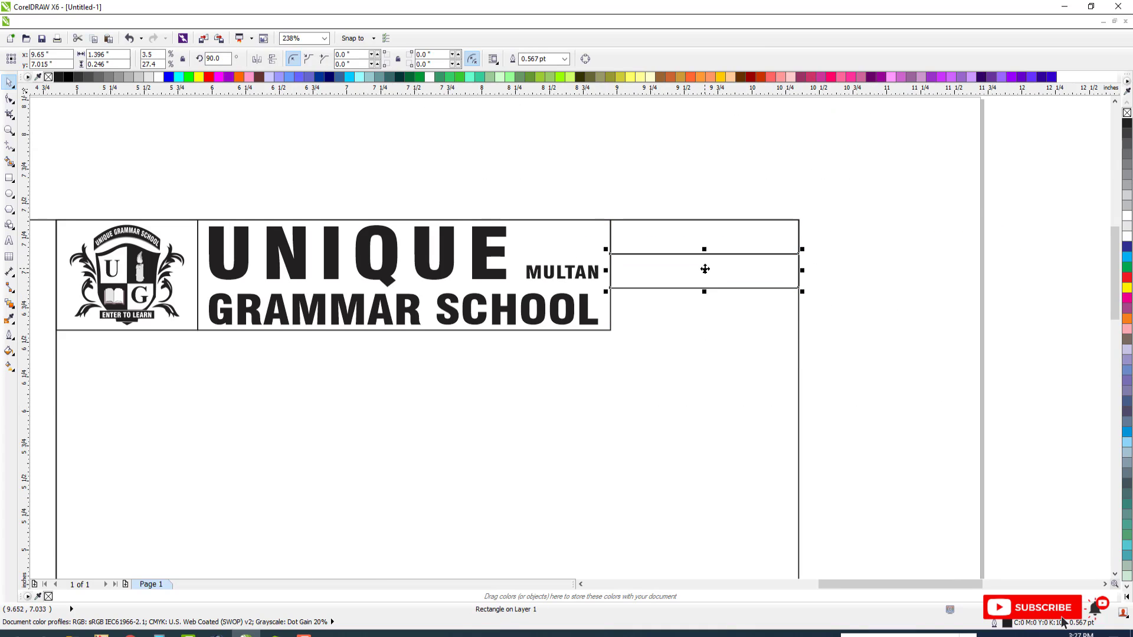
{"action": "key", "text": "ctrl+r"}
Stretch the three stacked boxes together so the upper two span the header's height, and ungroup them
{"action": "left_click_drag", "start_coordinate": [582, 193], "coordinate": [882, 344]}
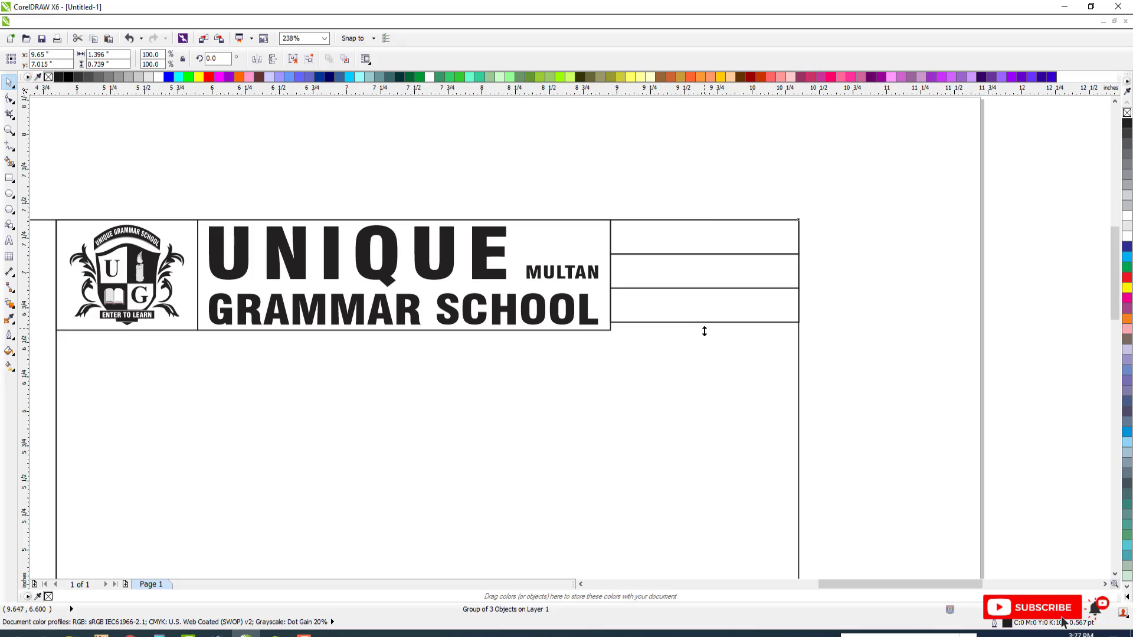
{"action": "left_click_drag", "start_coordinate": [704, 331], "coordinate": [705, 380]}
{"action": "scroll", "coordinate": [726, 318], "scroll_direction": "down", "scroll_amount": 3}
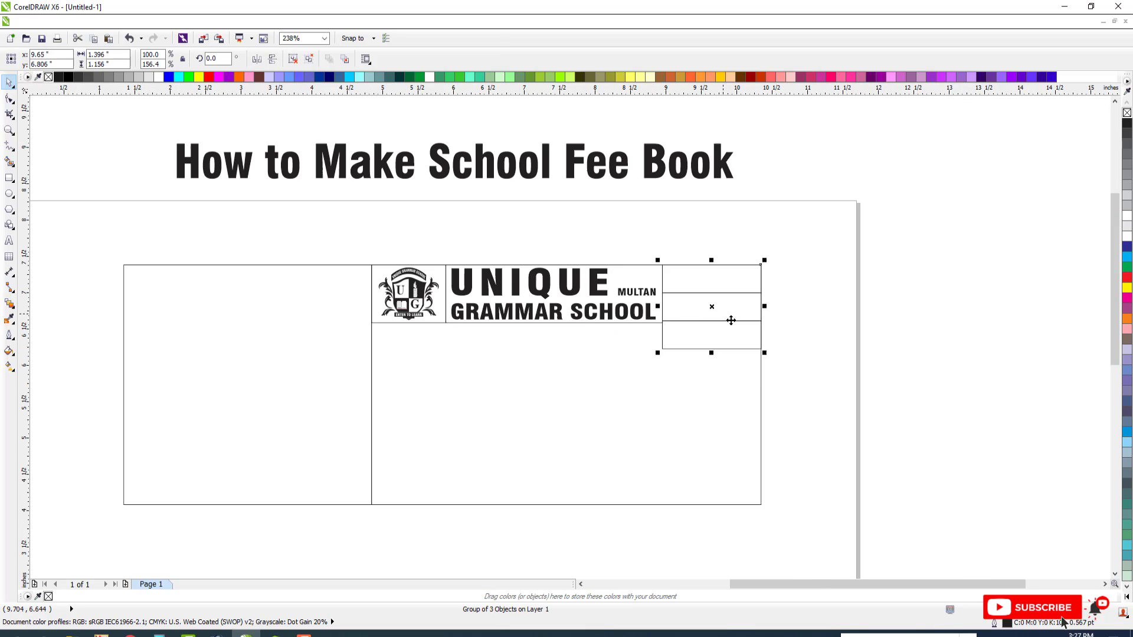
{"action": "scroll", "coordinate": [730, 321], "scroll_direction": "up", "scroll_amount": 3}
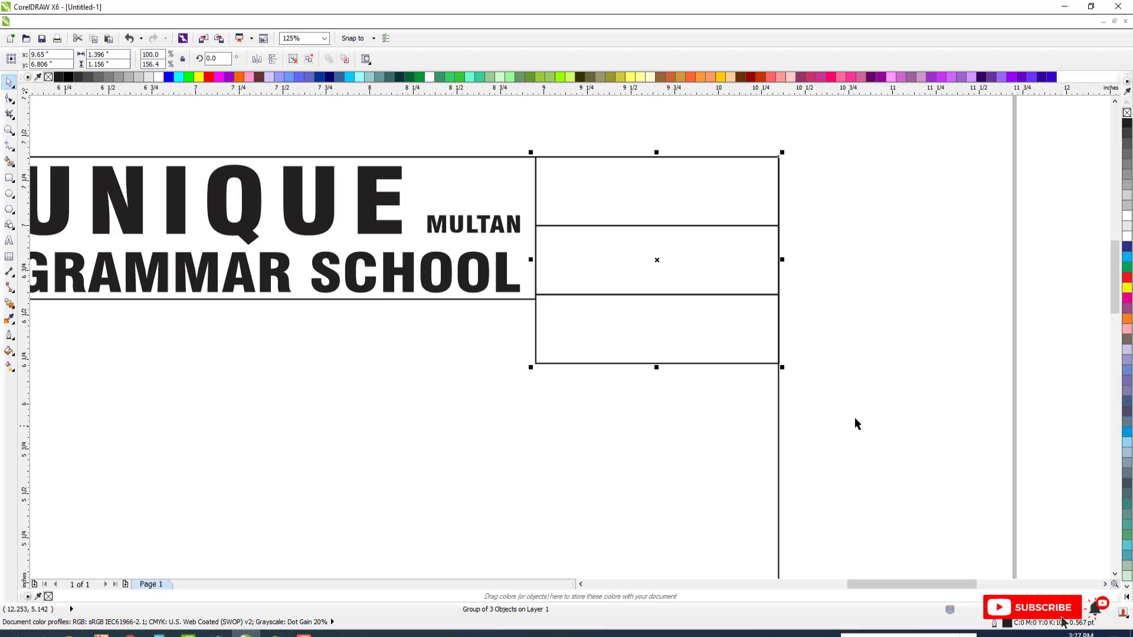
{"action": "mouse_move", "coordinate": [657, 370]}
{"action": "left_mouse_down"}
{"action": "mouse_move", "coordinate": [657, 379]}
{"action": "mouse_move", "coordinate": [656, 347]}
{"action": "left_mouse_up"}
{"action": "key", "text": "ctrl+u"}
Shorten the bottom stacked box to 0.264 inch and mirror-copy it twice leftward, widening the last copy to complete the row under the header
{"action": "left_click", "coordinate": [662, 358]}
{"action": "scroll", "coordinate": [648, 345], "scroll_direction": "down", "scroll_amount": 3}
{"action": "scroll", "coordinate": [648, 346], "scroll_direction": "down", "scroll_amount": 1}
{"action": "scroll", "coordinate": [728, 382], "scroll_direction": "up", "scroll_amount": 2}
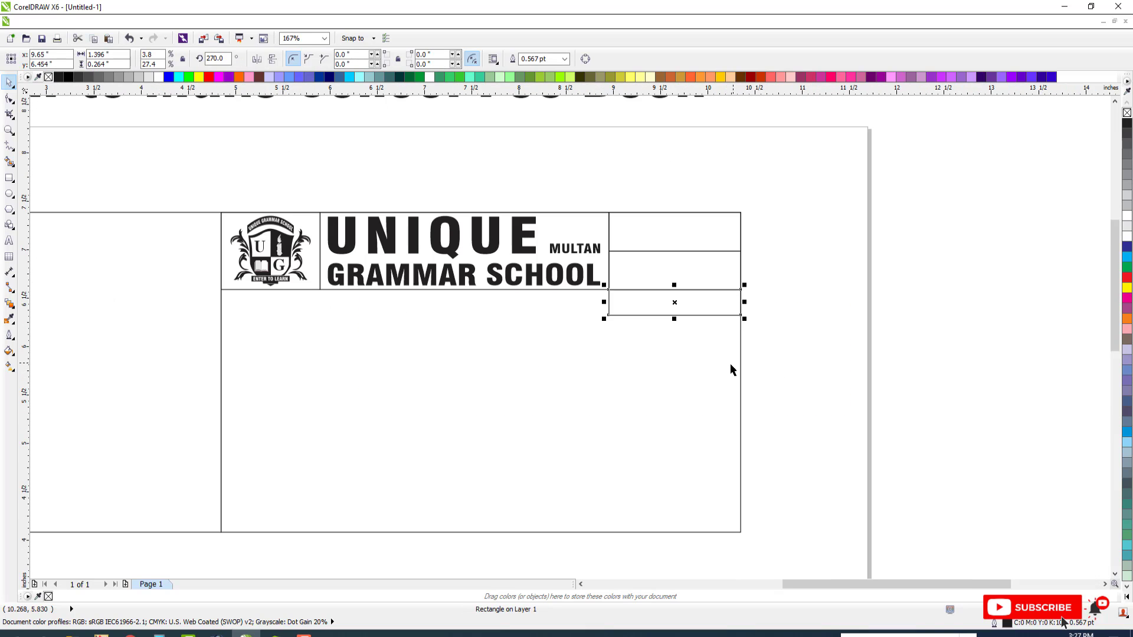
{"action": "left_click_drag", "start_coordinate": [744, 308], "coordinate": [445, 303]}
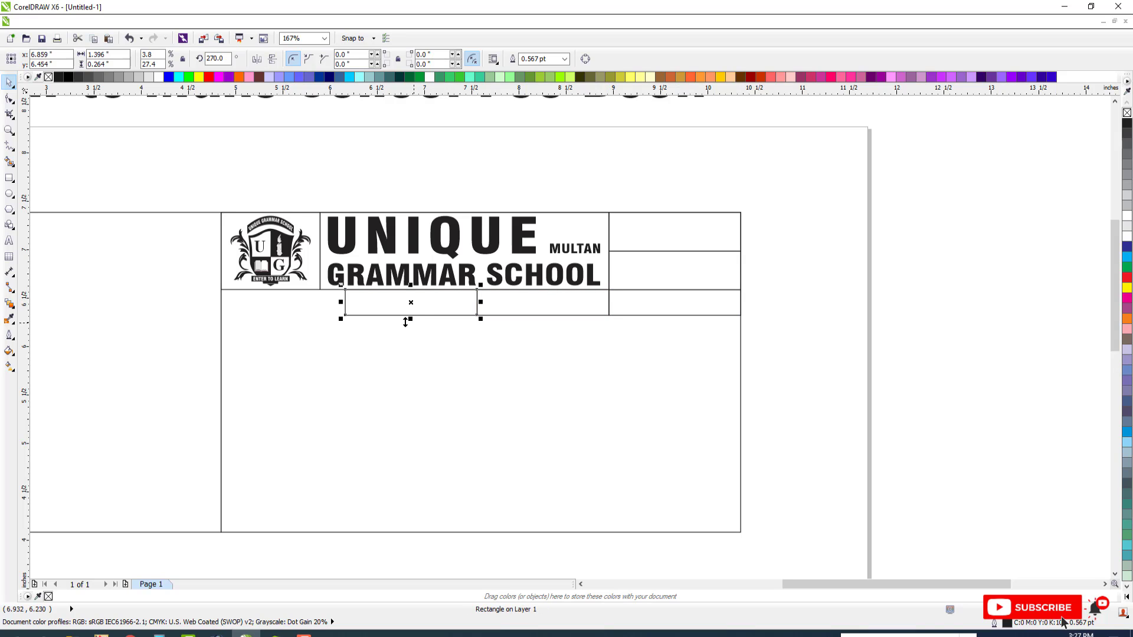
{"action": "left_click_drag", "start_coordinate": [340, 302], "coordinate": [216, 304]}
Copy the "MULTAN" text into the leftmost box of the row under the header and change it to "Bank"
{"action": "key", "text": "F3"}
{"action": "key", "text": "F2"}
{"action": "left_click_drag", "start_coordinate": [252, 245], "coordinate": [734, 364]}
{"action": "left_click", "coordinate": [733, 364]}
{"action": "key", "text": "F3"}
{"action": "key", "text": "F2"}
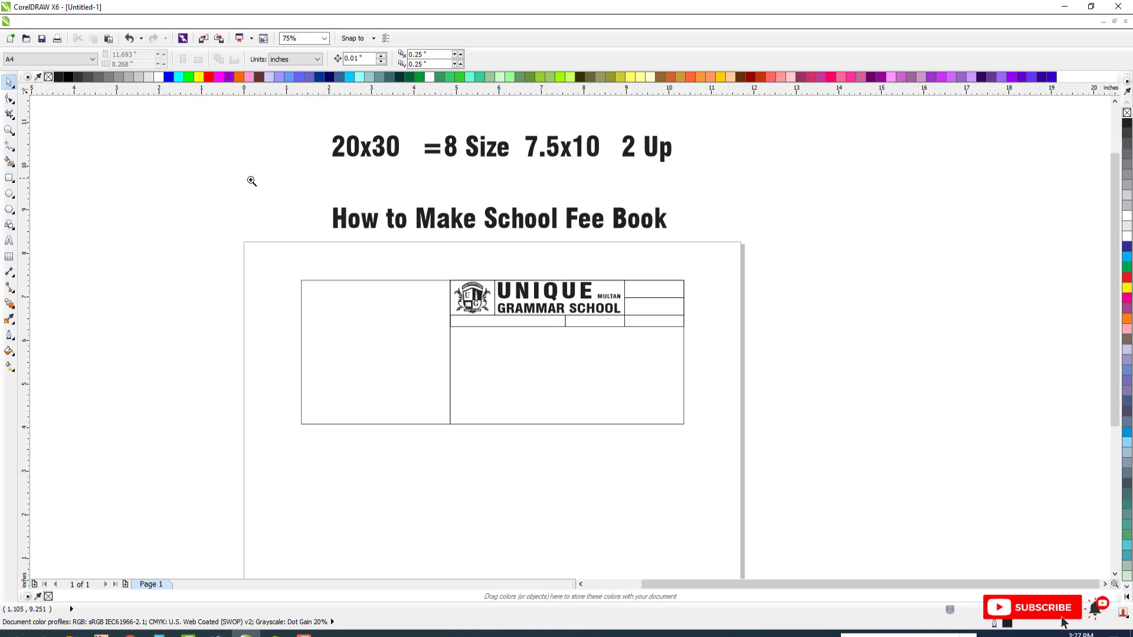
{"action": "left_click_drag", "start_coordinate": [252, 181], "coordinate": [797, 247]}
{"action": "left_click", "coordinate": [720, 368]}
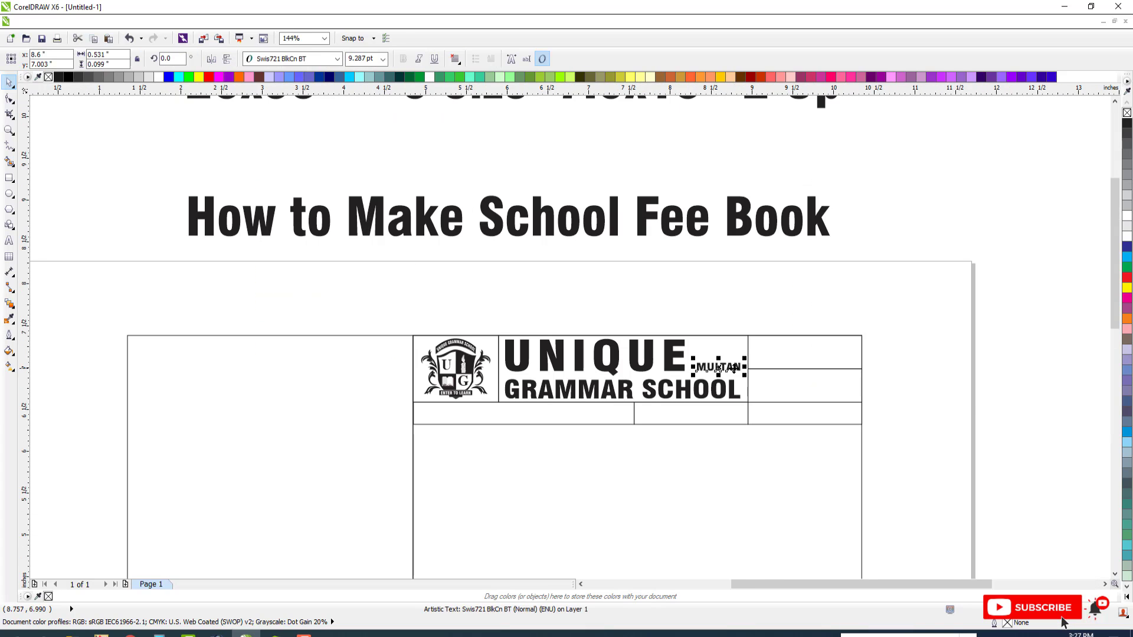
{"action": "left_click_drag", "start_coordinate": [732, 369], "coordinate": [494, 414]}
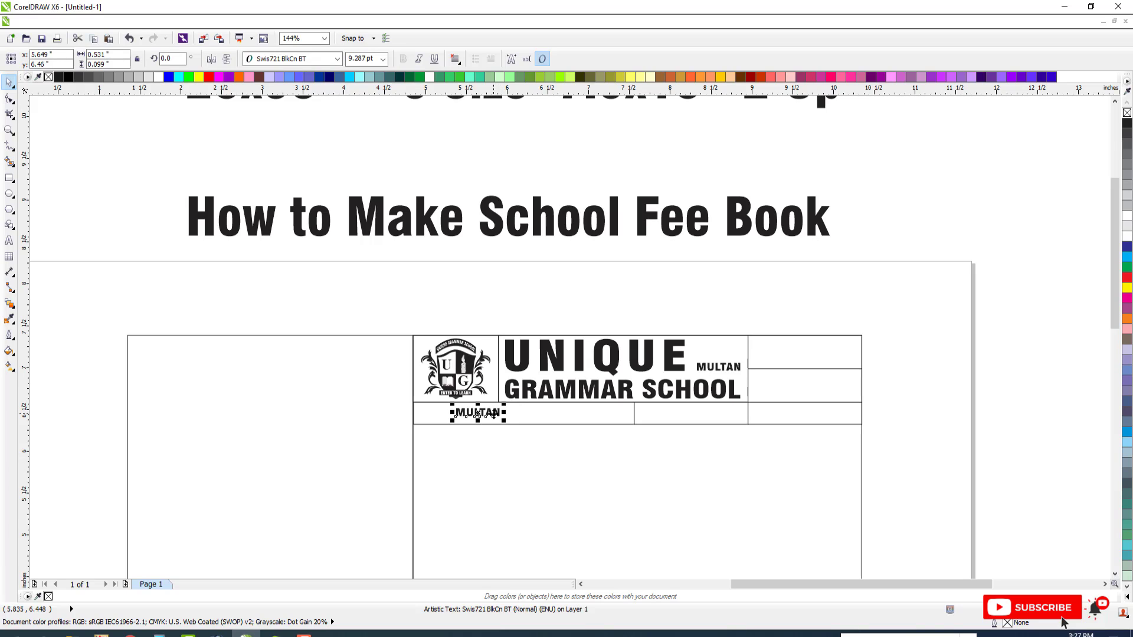
{"action": "double_click", "coordinate": [494, 415]}
{"action": "key", "text": "ctrl+a"}
{"action": "type", "text": "b"}
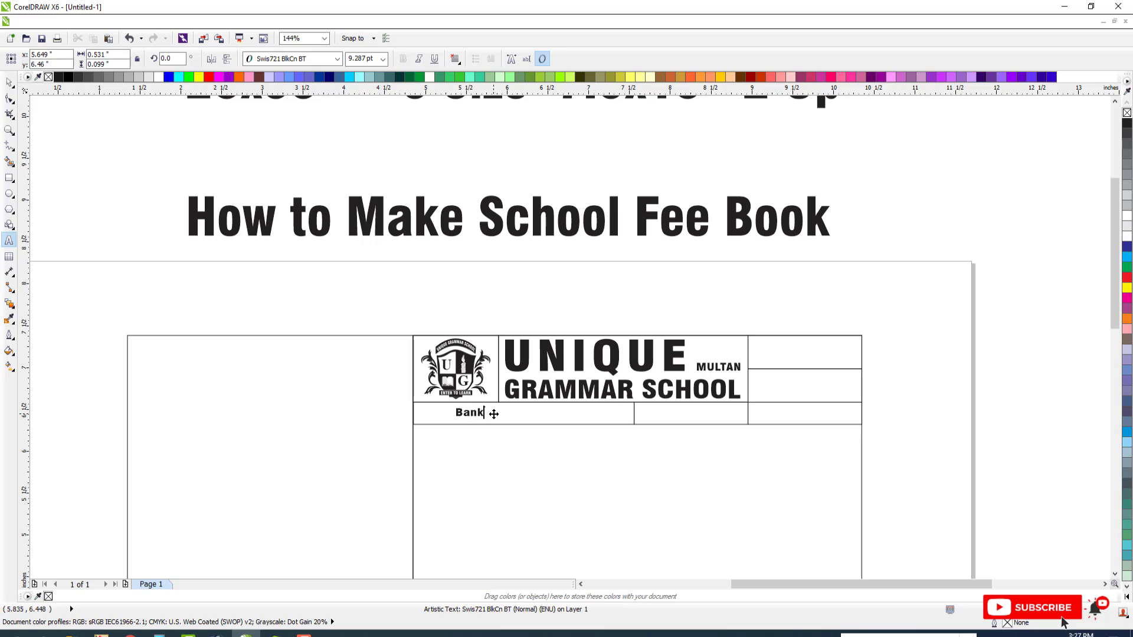
Center "Bank" vertically in its box and move it to the box's left end
{"action": "left_click", "coordinate": [9, 83]}
{"action": "left_click", "coordinate": [524, 405], "text": "shift"}
{"action": "key", "text": "e"}
{"action": "key", "text": "Escape"}
{"action": "left_click_drag", "start_coordinate": [474, 414], "coordinate": [433, 418]}
Set the "Bank" text in Source Sans Pro Black and scale it to about 9.9 pt
{"action": "left_click_drag", "start_coordinate": [772, 444], "coordinate": [884, 481]}
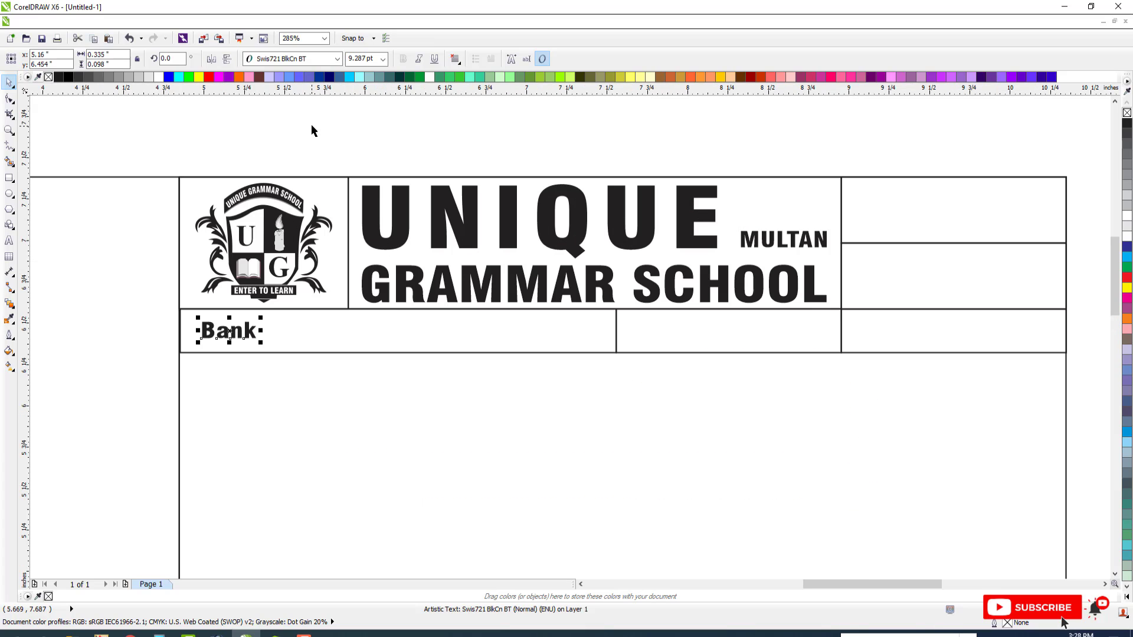
{"action": "left_click", "coordinate": [319, 62]}
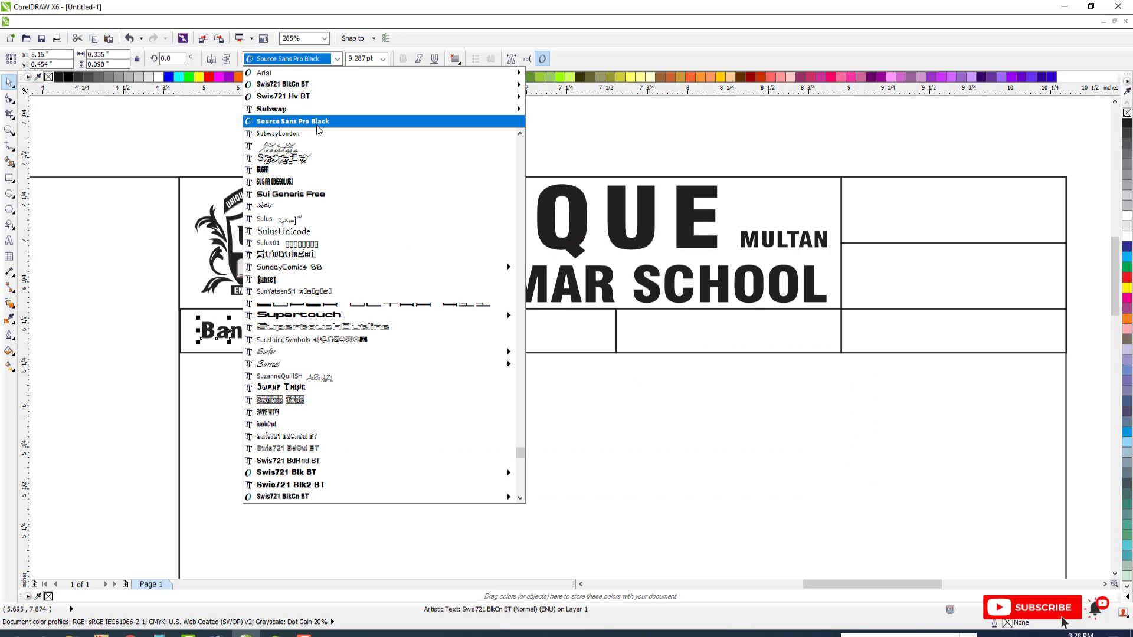
{"action": "left_click", "coordinate": [293, 121]}
{"action": "left_click_drag", "start_coordinate": [269, 345], "coordinate": [261, 332]}
Copy "Bank" into the middle box of the row and change the copy to "A/C No:"
{"action": "scroll", "coordinate": [300, 330], "scroll_direction": "down", "scroll_amount": 2}
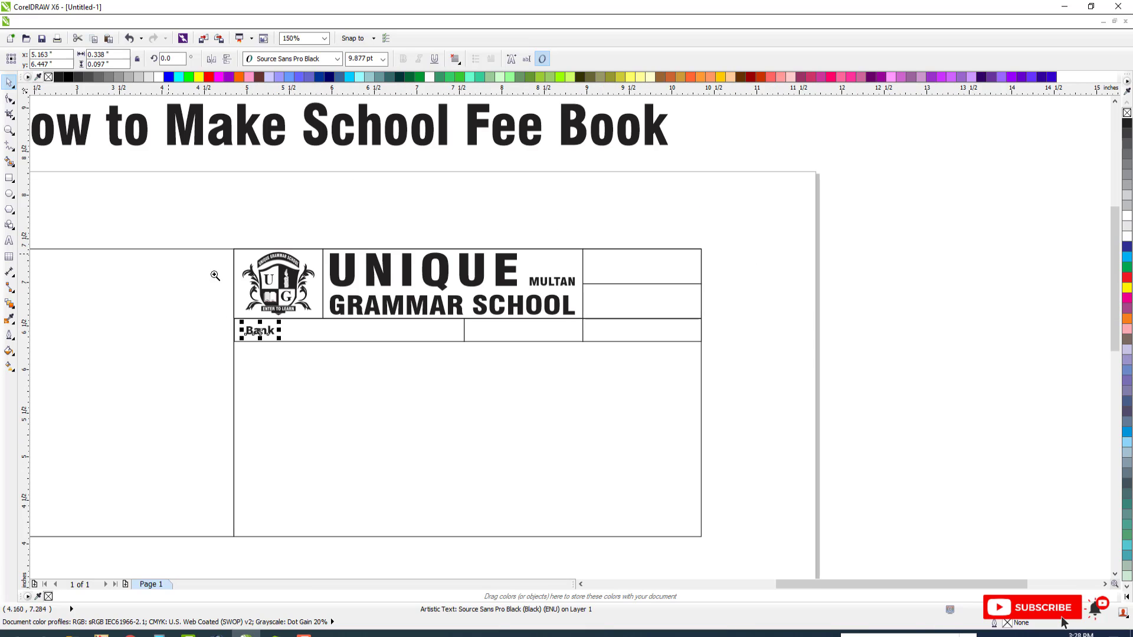
{"action": "key", "text": "F2"}
{"action": "left_click_drag", "start_coordinate": [171, 252], "coordinate": [774, 409]}
{"action": "left_click", "coordinate": [319, 364]}
{"action": "left_click_drag", "start_coordinate": [209, 335], "coordinate": [600, 336]}
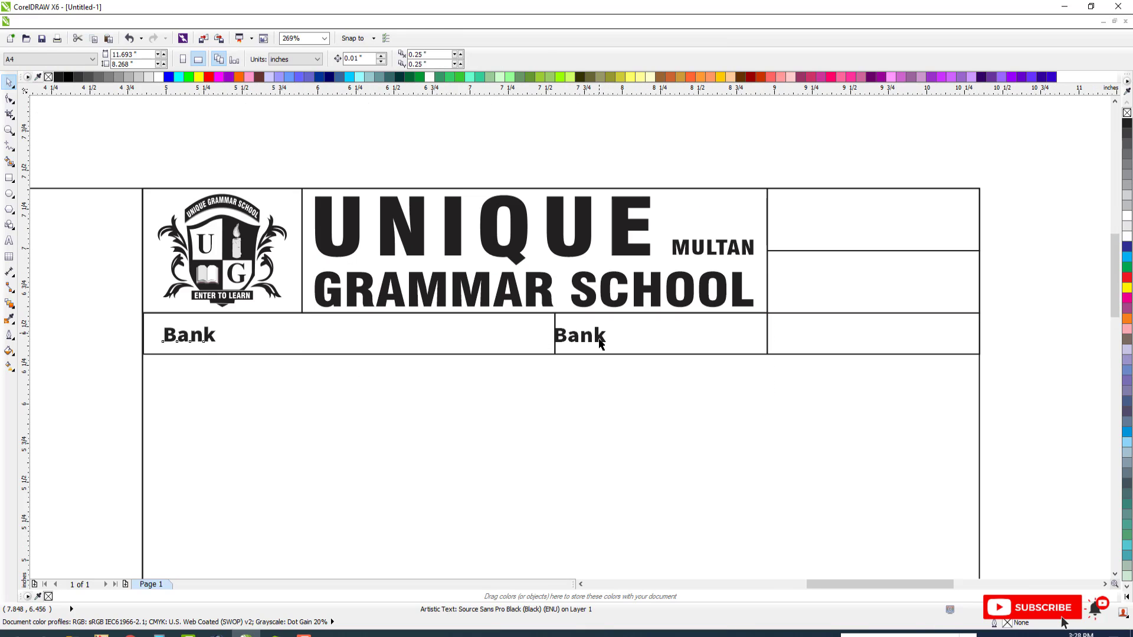
{"action": "double_click", "coordinate": [601, 339]}
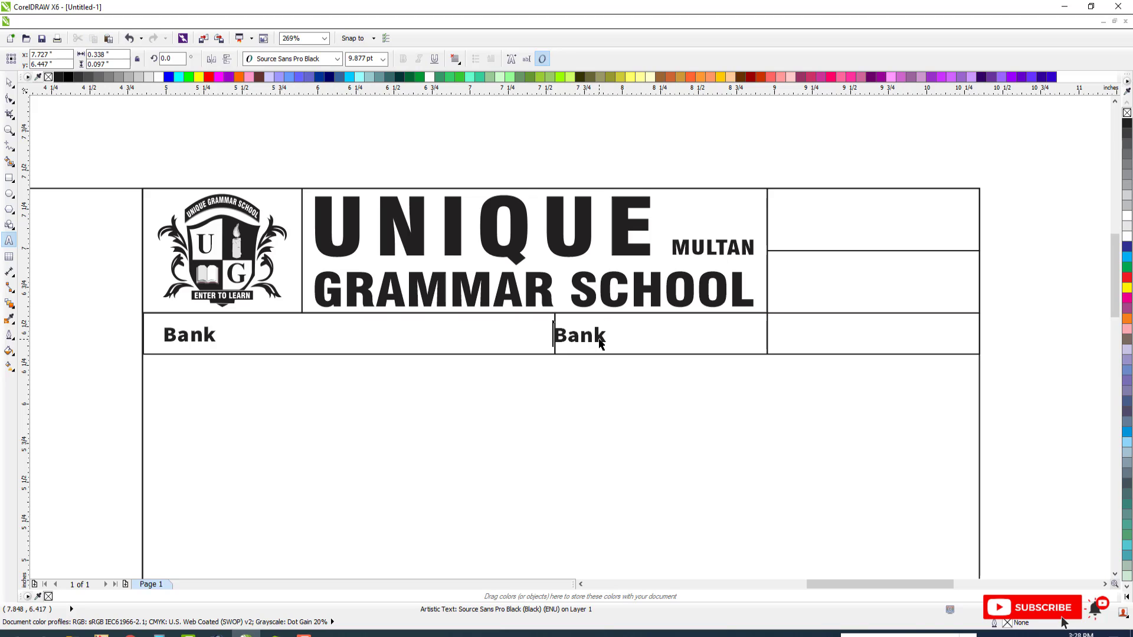
{"action": "double_click", "coordinate": [599, 340]}
{"action": "type", "text": "A/C No:"}
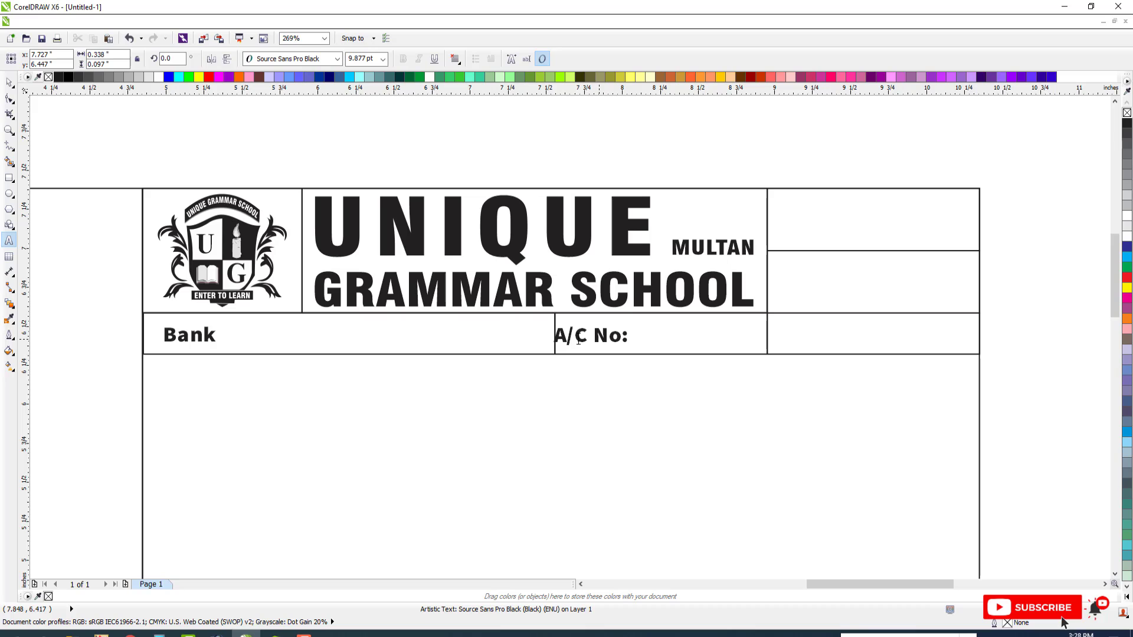
Shift "A/C No:" just inside its box, copy it into the row's right-hand box and change the copy to "Chailan #:"
{"action": "key", "text": "ctrl+space"}
{"action": "left_click_drag", "start_coordinate": [631, 335], "coordinate": [828, 369]}
{"action": "left_click", "coordinate": [601, 347]}
{"action": "right_click", "coordinate": [828, 369]}
{"action": "key", "text": "F8"}
{"action": "key", "text": "ctrl+a"}
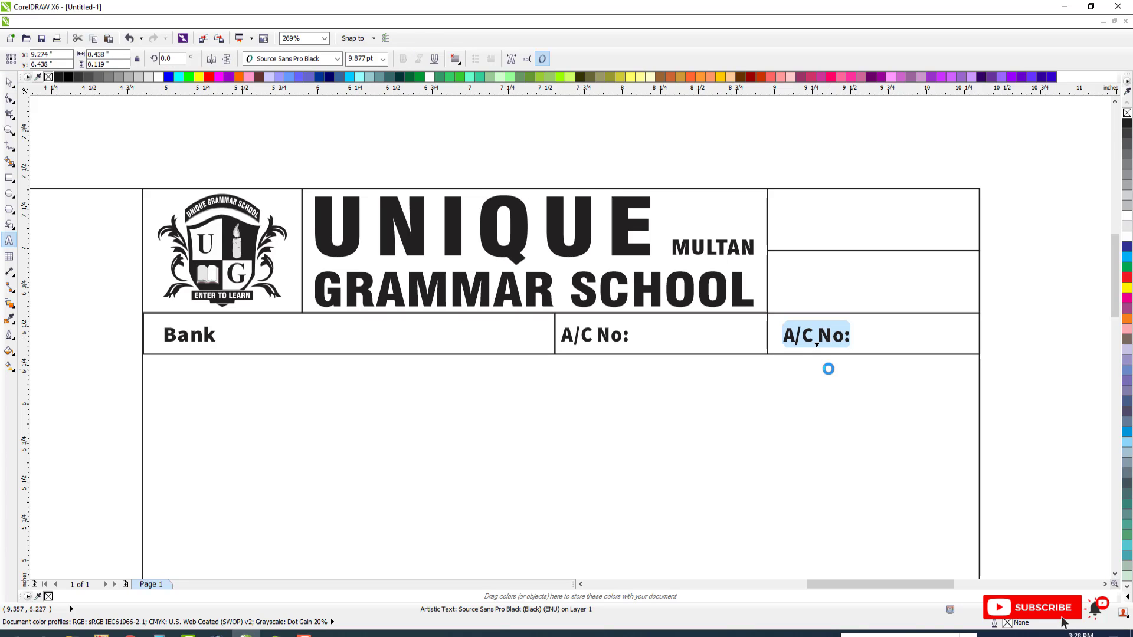
{"action": "type", "text": "Chailan"}
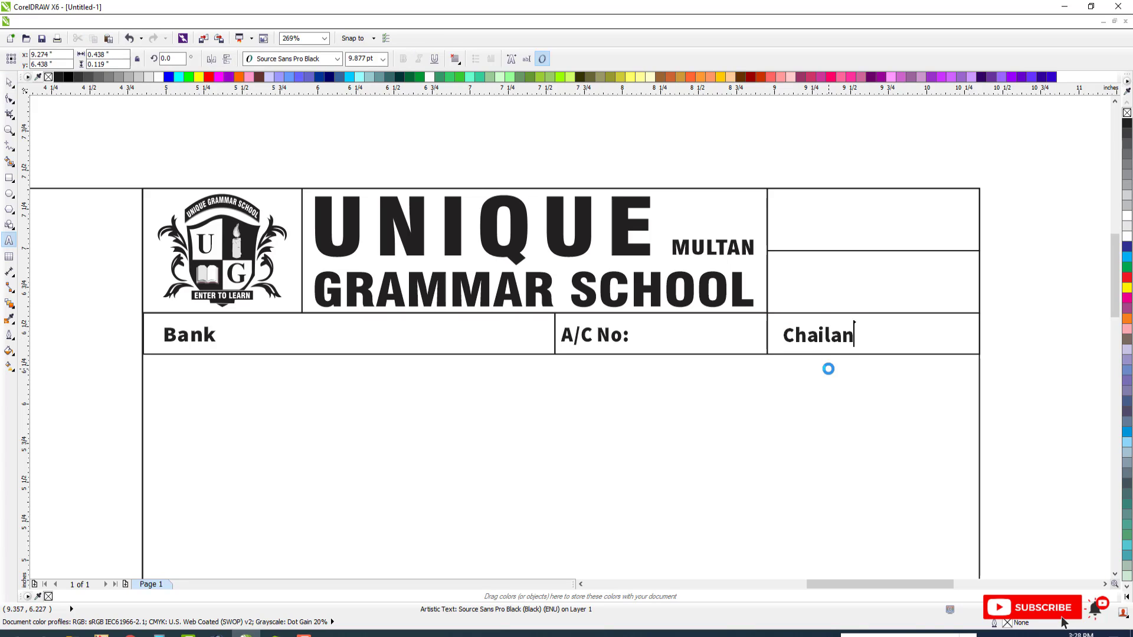
{"action": "type", "text": " #:"}
{"action": "left_click", "coordinate": [9, 83]}
{"action": "left_click", "coordinate": [844, 362]}
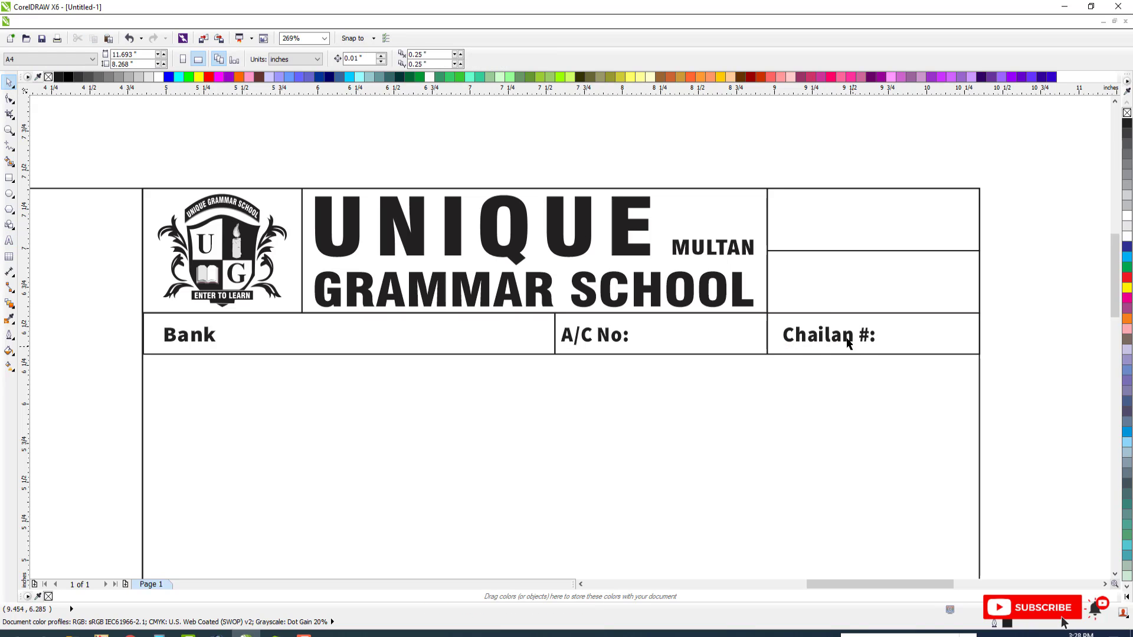
Copy "Chailan #:" into the top right header box and change the copy to "FEE CHALLAN FOR"
{"action": "left_click_drag", "start_coordinate": [842, 338], "coordinate": [838, 221]}
{"action": "right_click", "coordinate": [838, 221]}
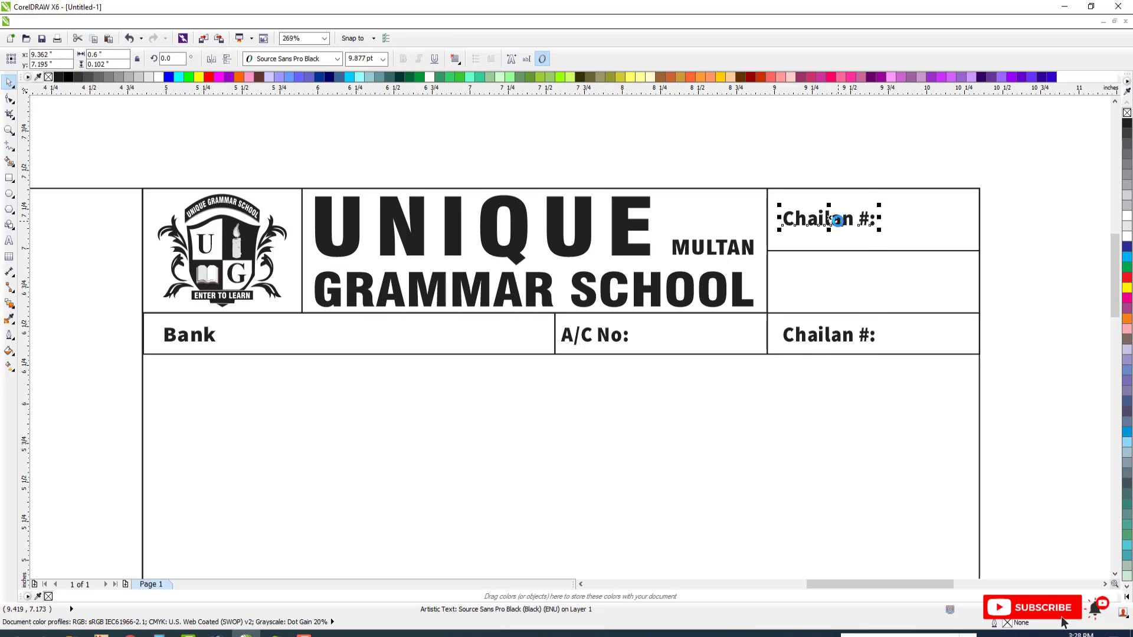
{"action": "key", "text": "F8"}
{"action": "key", "text": "ctrl+a"}
{"action": "type", "text": "F"}
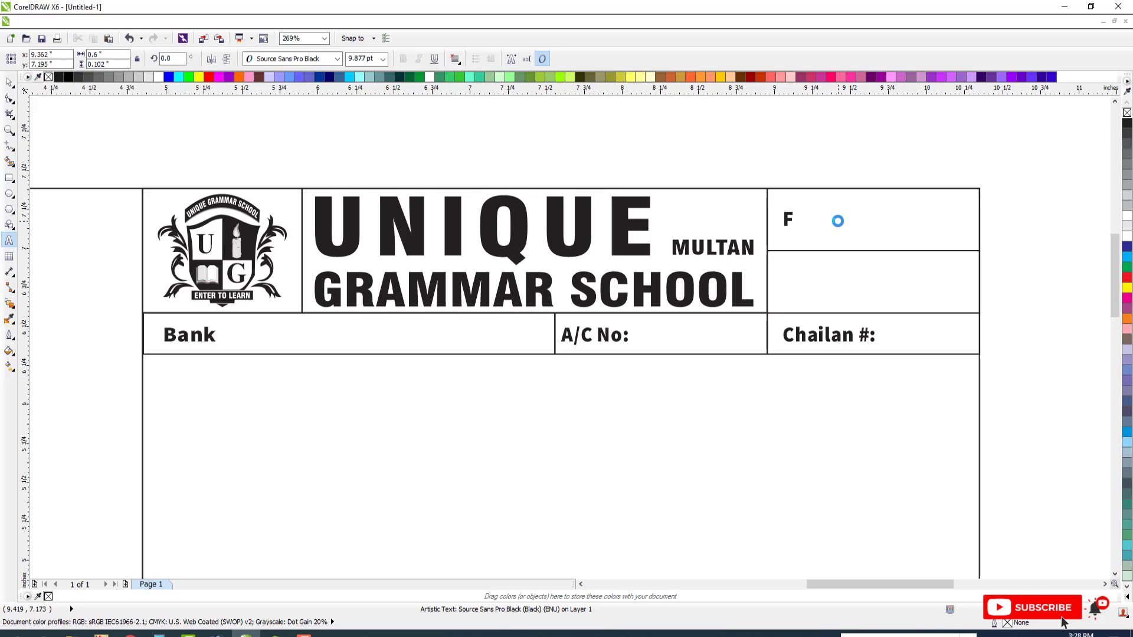
{"action": "type", "text": "EE CHALLAN FOR"}
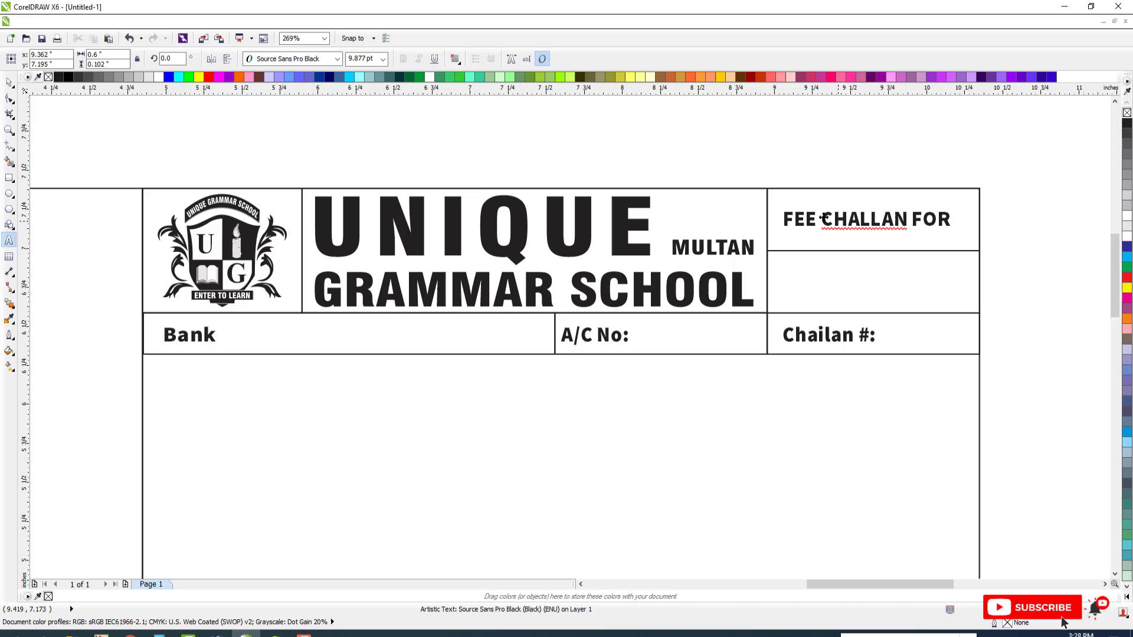
{"action": "key", "text": "Escape"}
{"action": "left_click", "coordinate": [12, 81]}
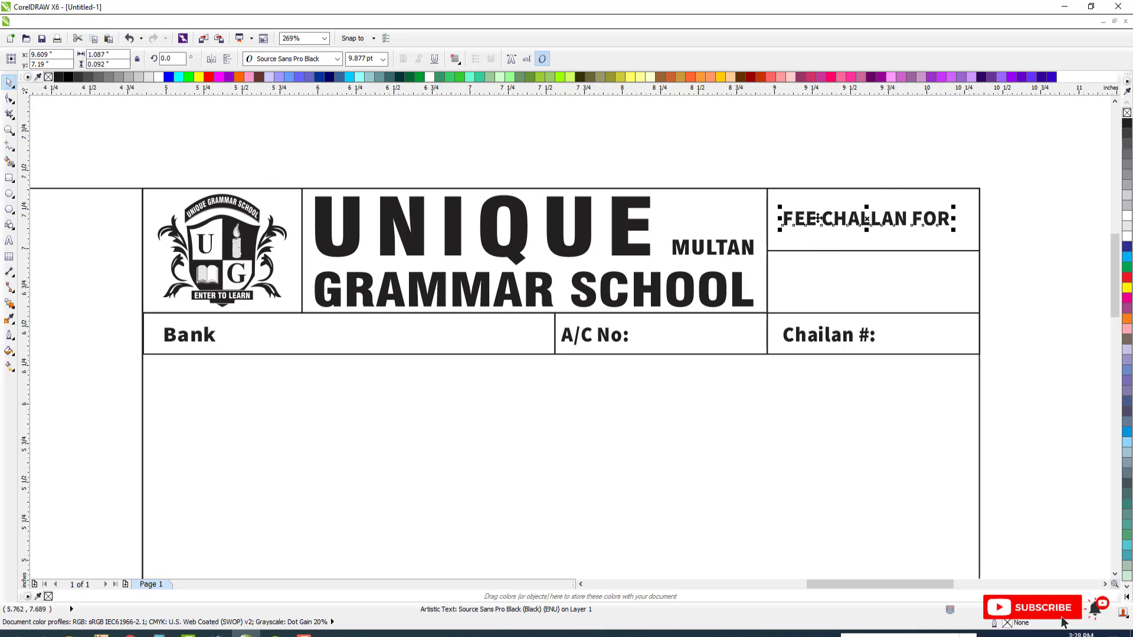
Center "FEE CHALLAN FOR" horizontally in its header box
{"action": "left_click", "coordinate": [890, 195], "text": "shift"}
{"action": "key", "text": "c"}
{"action": "key", "text": "Escape"}
Left-align "FEE CHALLAN FOR" with the "Chailan #:" text below it
{"action": "left_click", "coordinate": [829, 219]}
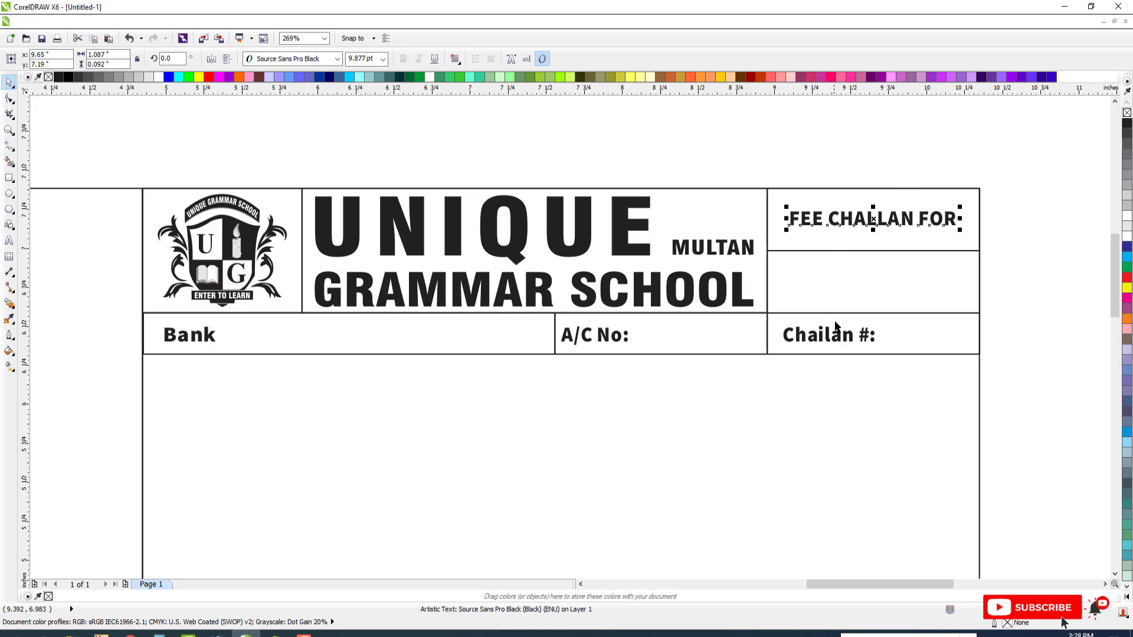
{"action": "left_click", "coordinate": [835, 334], "text": "shift"}
{"action": "key", "text": "l"}
{"action": "key", "text": "Escape"}
{"action": "left_click", "coordinate": [835, 334]}
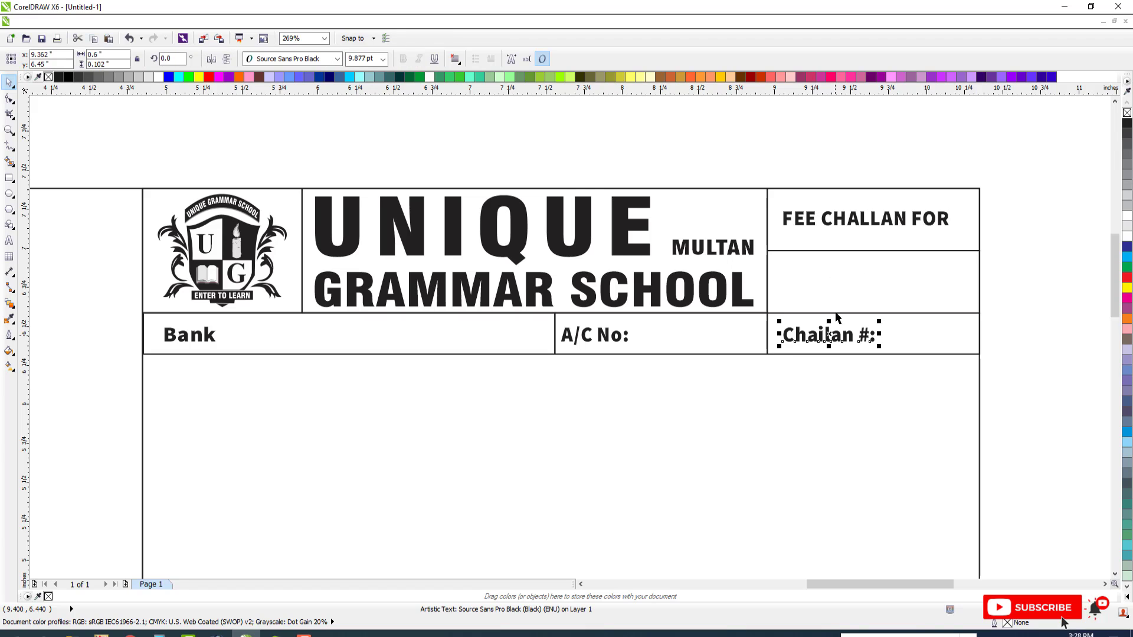
{"action": "left_click", "coordinate": [831, 227]}
{"action": "left_click", "coordinate": [829, 335], "text": "shift"}
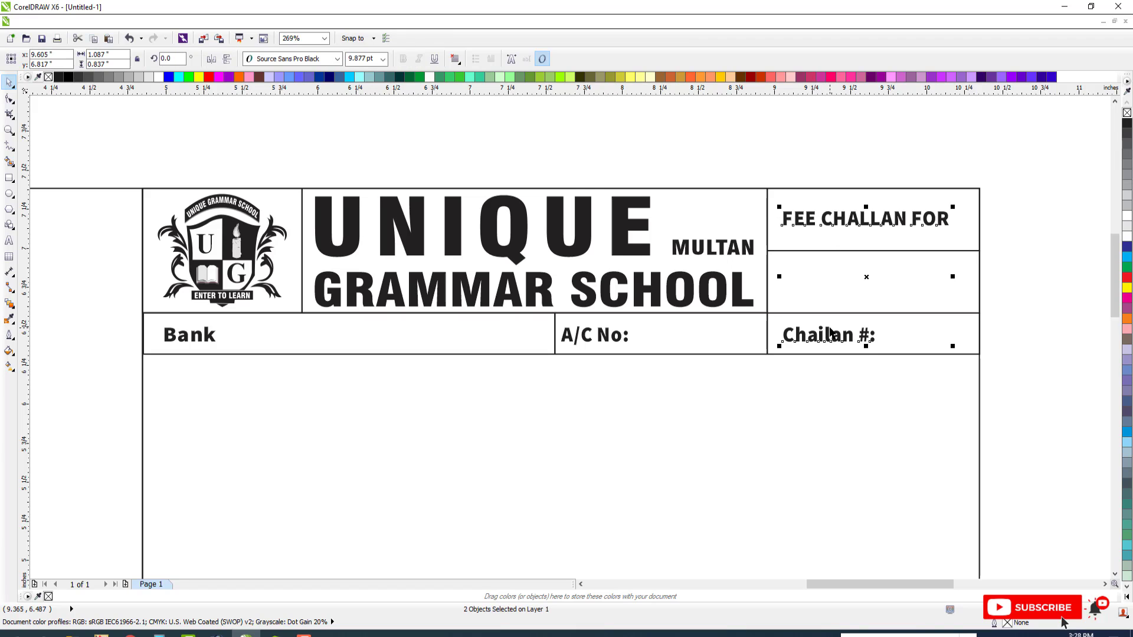
{"action": "key", "text": "Escape"}
Mirror-copy the three boxes of the Bank row downward to form a second row directly below
{"action": "scroll", "coordinate": [626, 323], "scroll_direction": "down", "scroll_amount": 4}
{"action": "key", "text": "F2"}
{"action": "left_click_drag", "start_coordinate": [338, 259], "coordinate": [803, 413]}
{"action": "key", "text": "F2"}
{"action": "left_click_drag", "start_coordinate": [351, 220], "coordinate": [949, 533]}
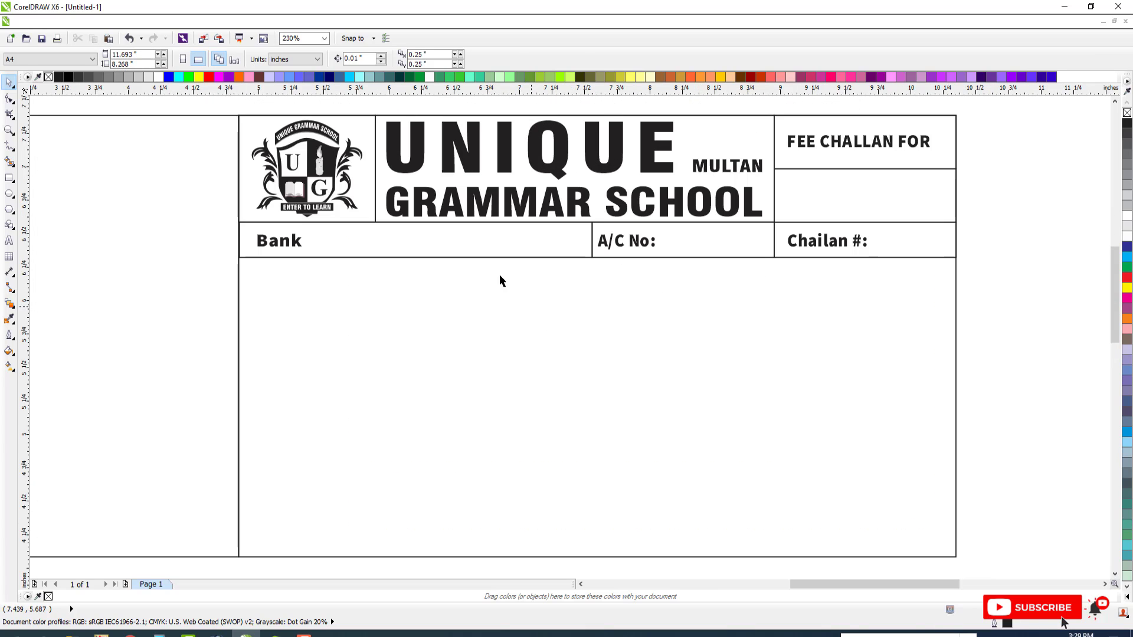
{"action": "left_click", "coordinate": [492, 256]}
{"action": "left_click", "coordinate": [726, 255], "text": "shift"}
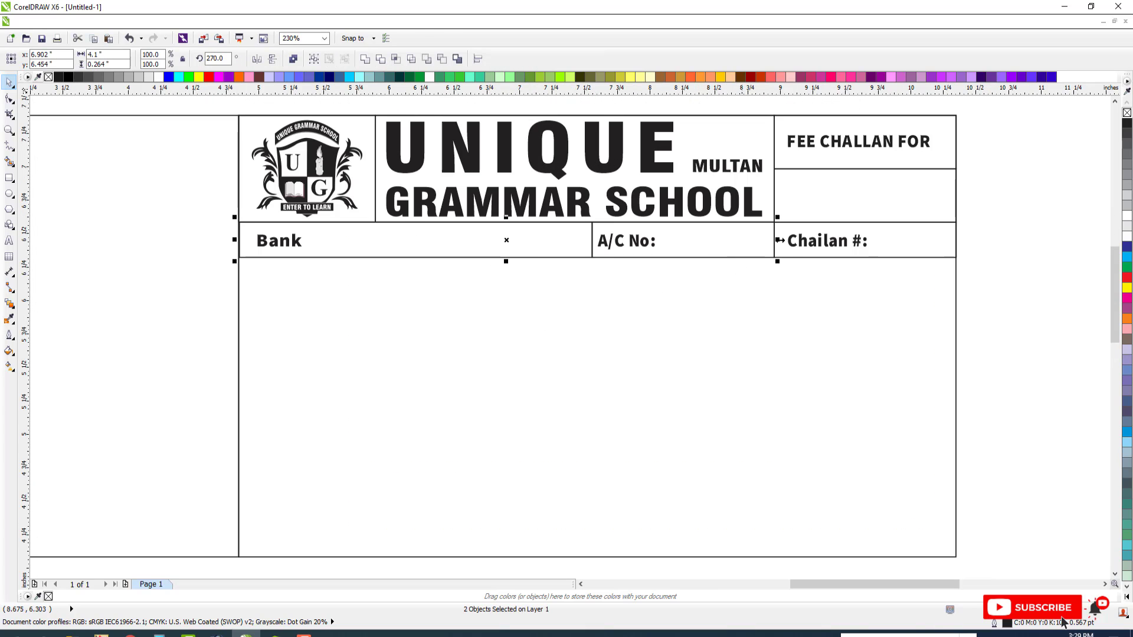
{"action": "left_click", "coordinate": [750, 228], "text": "shift"}
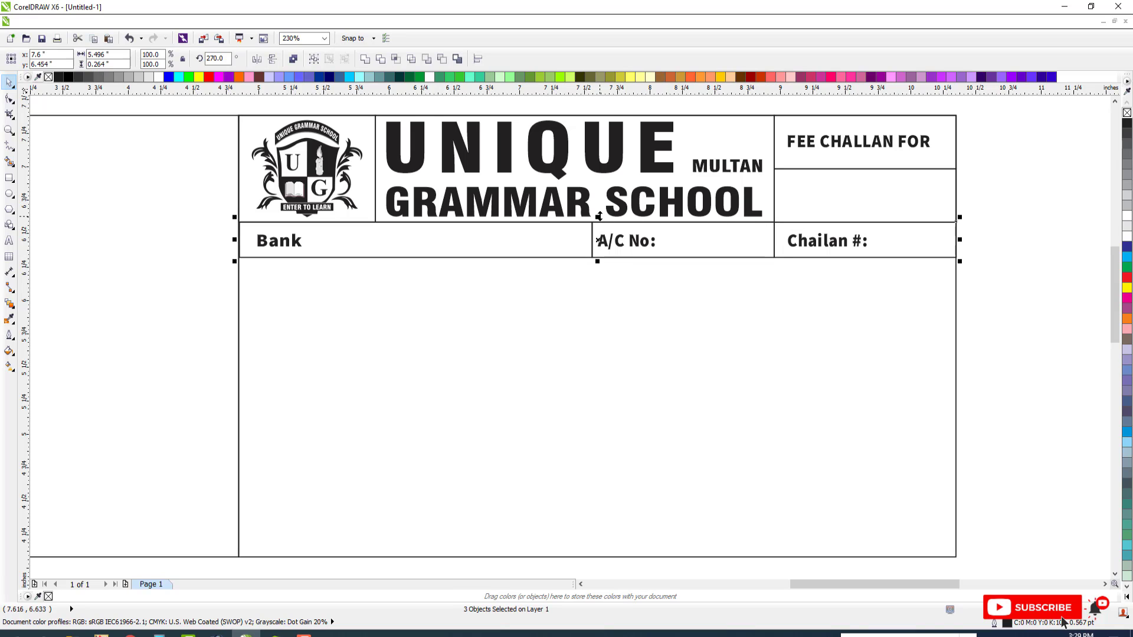
{"action": "left_click_drag", "start_coordinate": [598, 217], "coordinate": [309, 276]}
{"action": "right_click", "coordinate": [598, 269]}
Delete the extra boxes from the copied row and narrow its leftmost box to about 0.51 inch wide
{"action": "key", "text": "Escape"}
{"action": "left_click", "coordinate": [727, 276]}
{"action": "key", "text": "Delete"}
{"action": "left_click", "coordinate": [835, 279]}
{"action": "key", "text": "Delete"}
{"action": "left_click", "coordinate": [543, 292]}
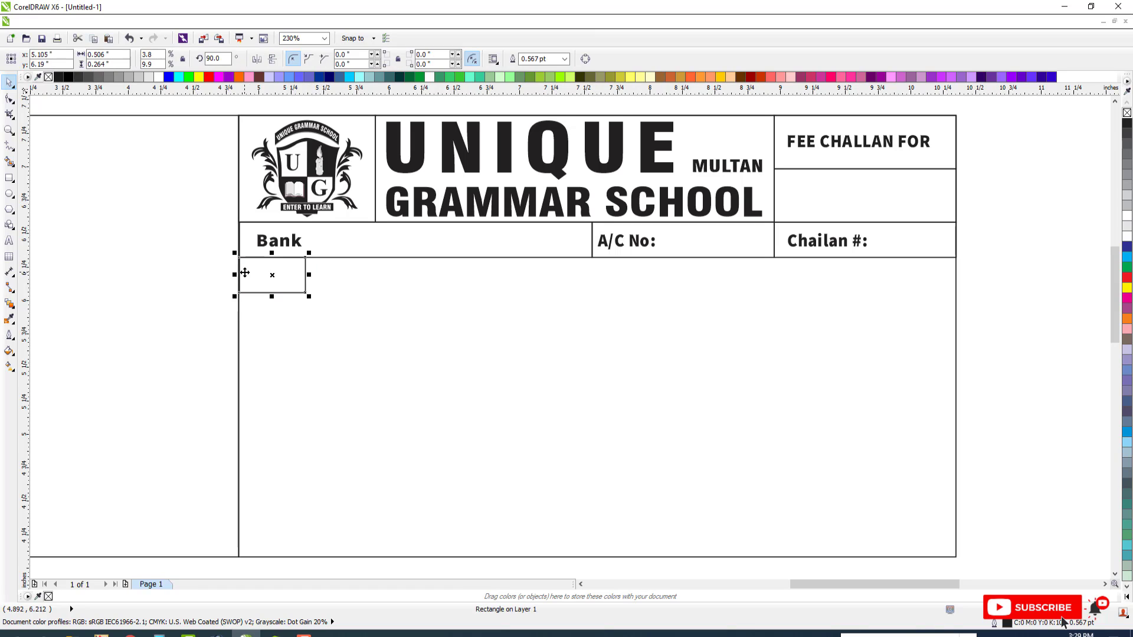
Mirror-copy boxes rightward along the second row, making one about 2.68 inches wide and one about 0.91 inch wide ending below the A/C No. box
{"action": "left_click_drag", "start_coordinate": [235, 275], "coordinate": [660, 286]}
{"action": "right_click", "coordinate": [373, 286]}
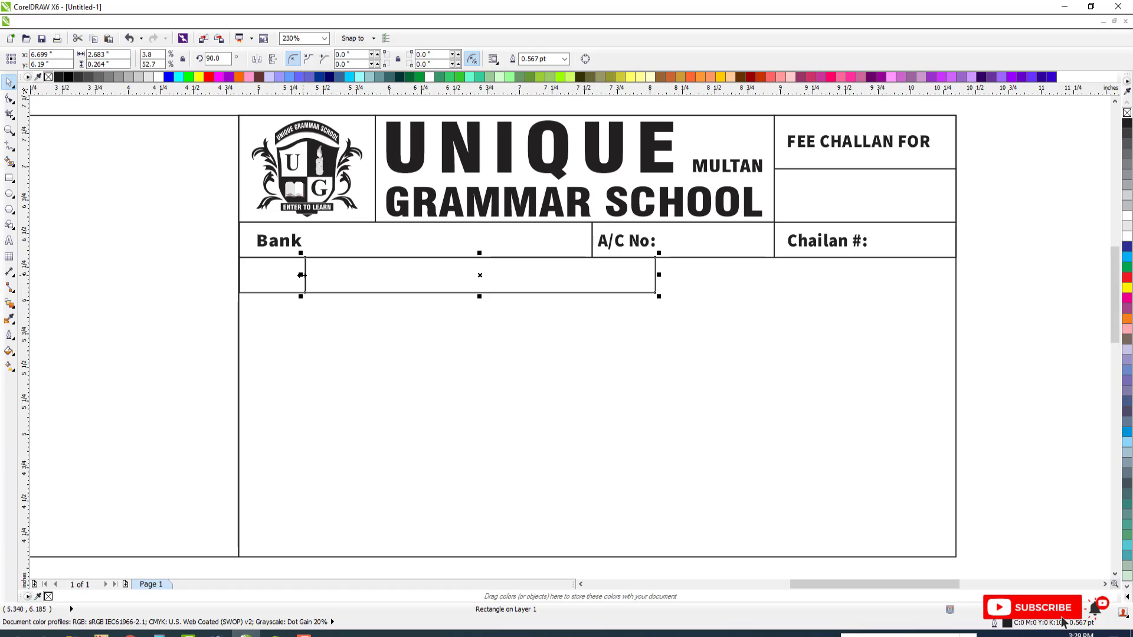
{"action": "left_click_drag", "start_coordinate": [305, 275], "coordinate": [773, 290]}
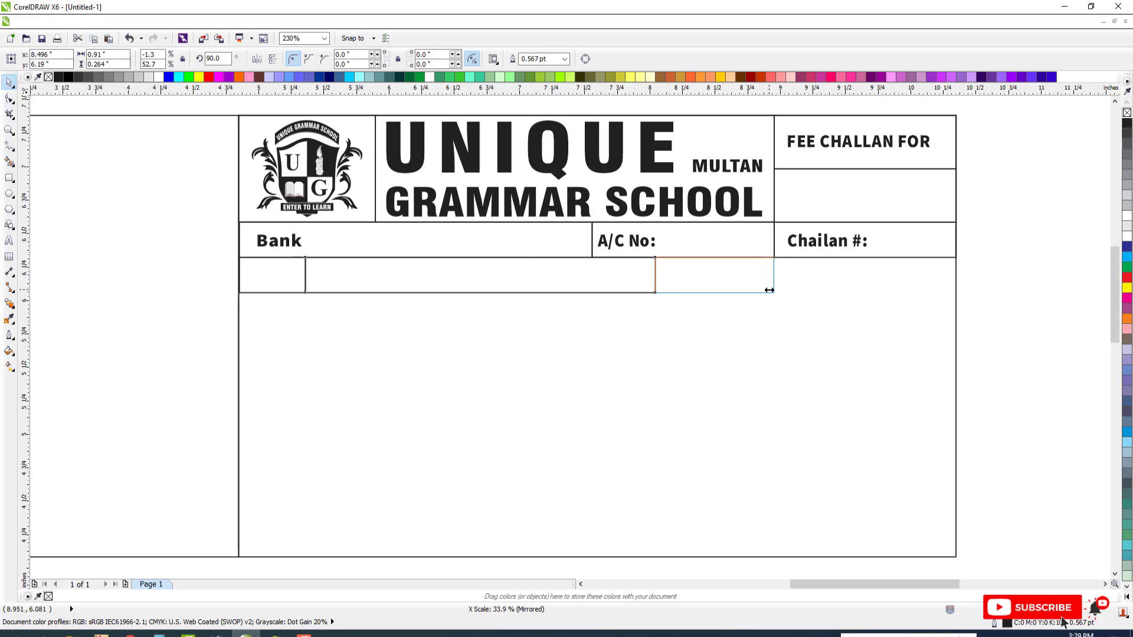
{"action": "left_click_drag", "start_coordinate": [769, 290], "coordinate": [773, 291]}
{"action": "scroll", "coordinate": [601, 266], "scroll_direction": "down", "scroll_amount": 2}
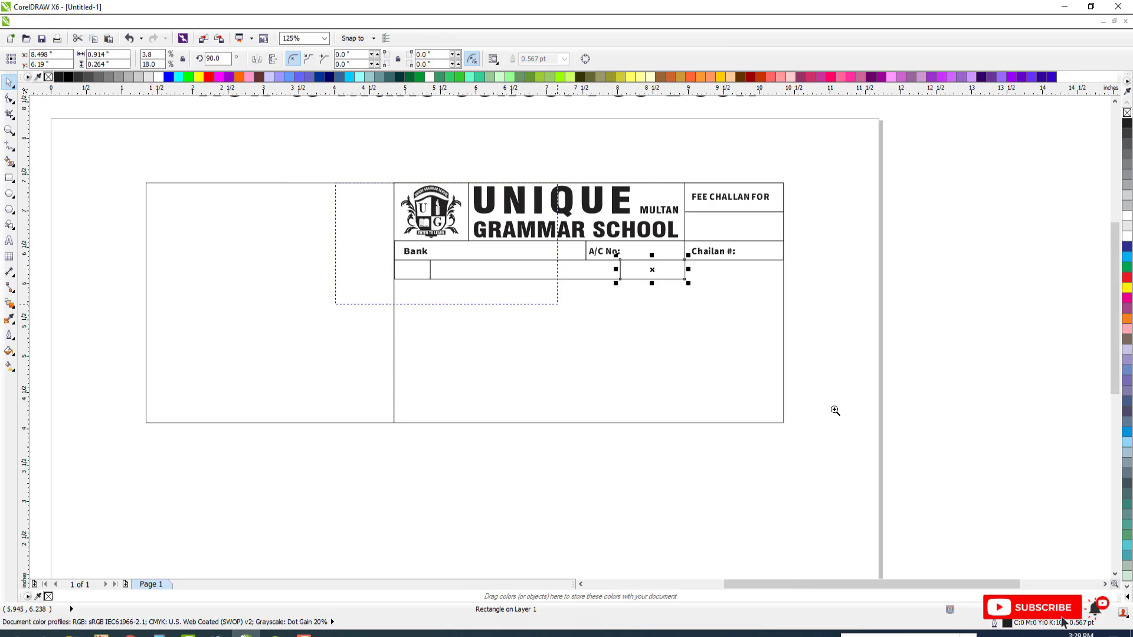
Copy the "Bank" text into the narrow box below, center it vertically there, and nudge both texts slightly left
{"action": "scroll", "coordinate": [612, 261], "scroll_direction": "up", "scroll_amount": 2}
{"action": "mouse_move", "coordinate": [220, 242]}
{"action": "left_mouse_down"}
{"action": "mouse_move", "coordinate": [211, 261]}
{"action": "mouse_move", "coordinate": [220, 244]}
{"action": "left_mouse_up"}
{"action": "right_click", "coordinate": [220, 245]}
{"action": "left_click", "coordinate": [211, 270], "text": "shift"}
{"action": "key", "text": "e"}
{"action": "key", "text": "Escape"}
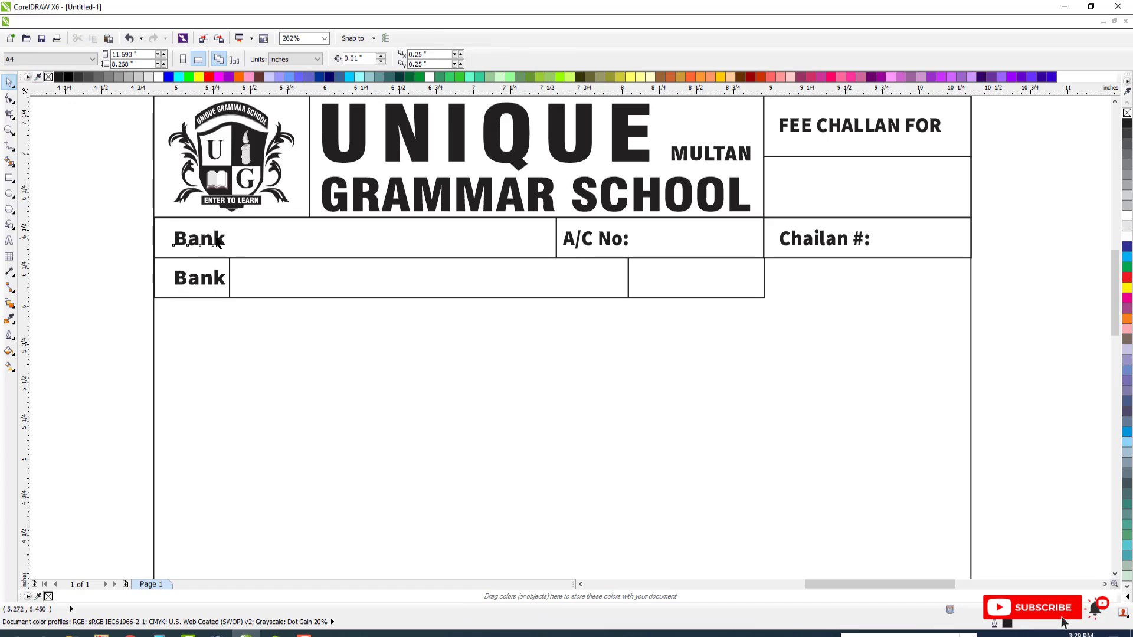
{"action": "left_click", "coordinate": [218, 242]}
{"action": "left_click", "coordinate": [211, 278], "text": "shift"}
{"action": "key", "text": "Left"}
{"action": "key", "text": "Left"}
{"action": "key", "text": "Left"}
{"action": "key", "text": "Escape"}
Change the copied "Bank" text in the second row to "Name"
{"action": "double_click", "coordinate": [210, 279]}
{"action": "key", "text": "ctrl+a"}
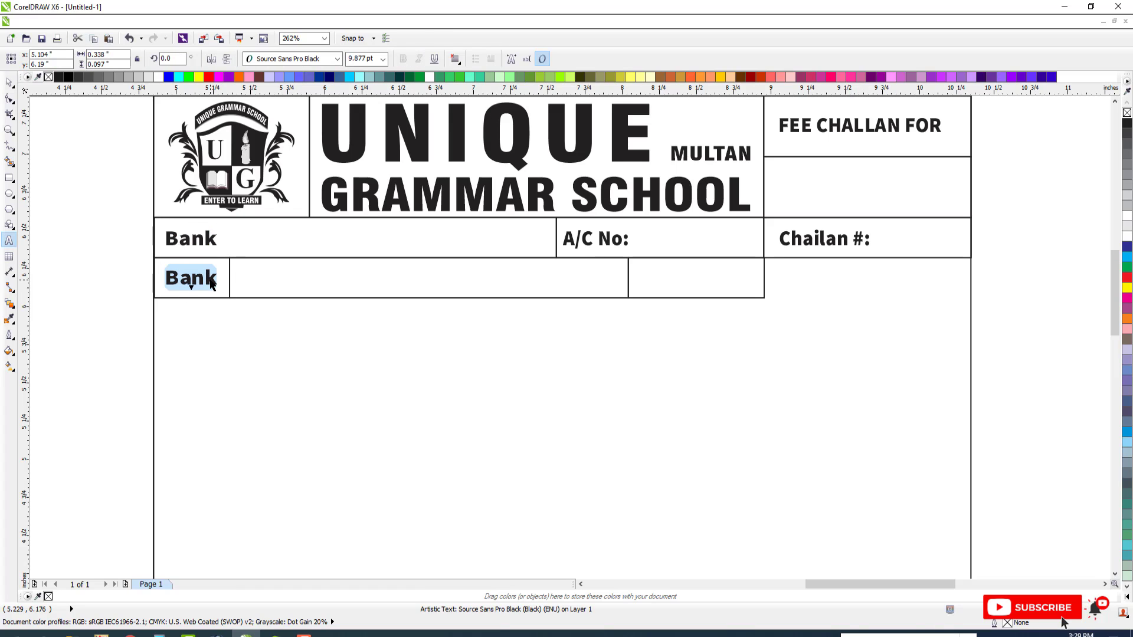
{"action": "type", "text": "nAM"}
{"action": "key", "text": "BackSpace"}
{"action": "key", "text": "BackSpace"}
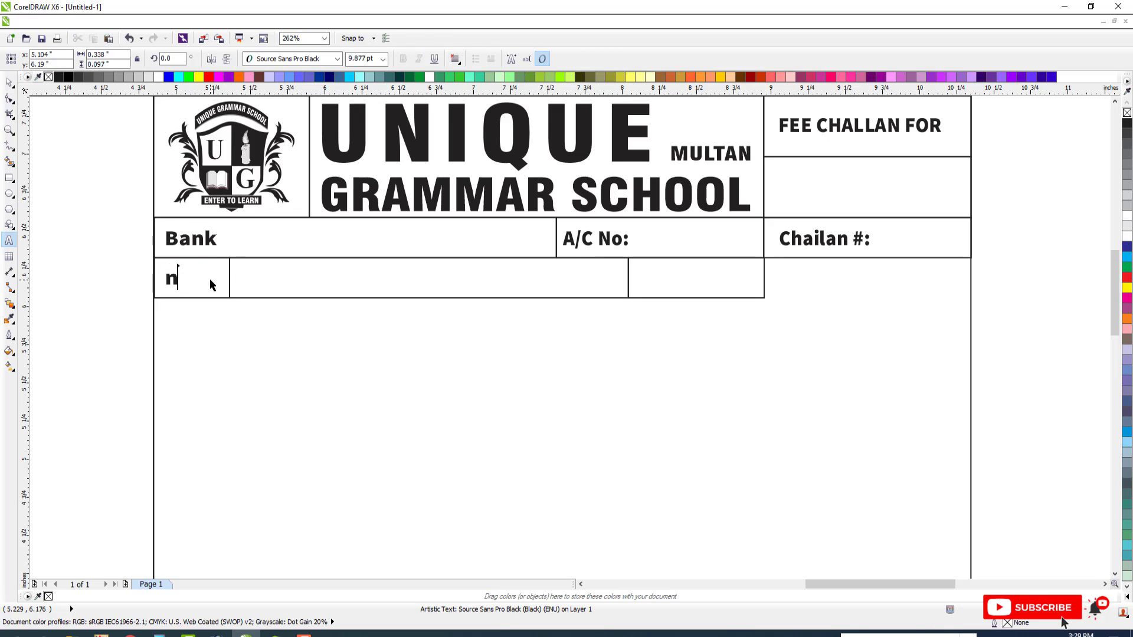
{"action": "key", "text": "BackSpace"}
{"action": "type", "text": "Name"}
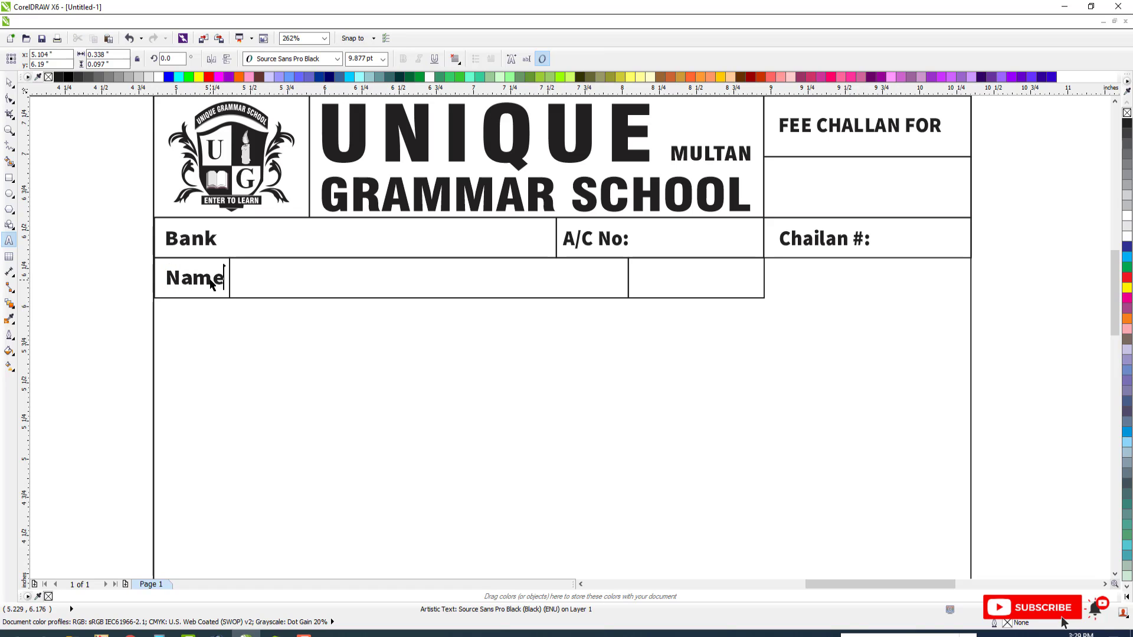
{"action": "key", "text": "Escape"}
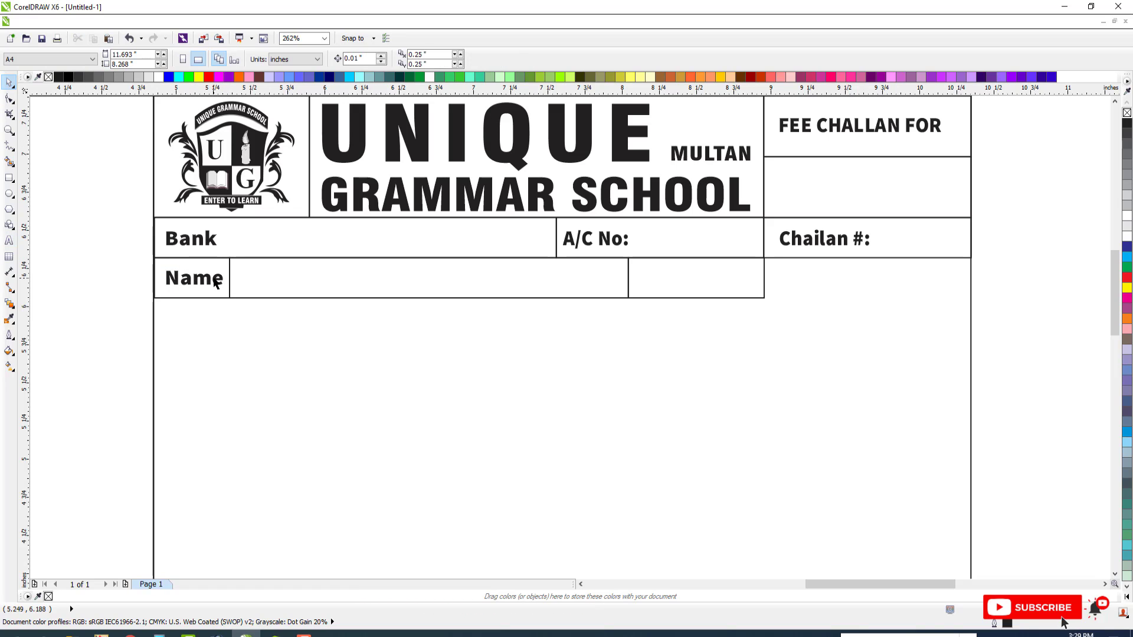
Copy "Name" over to the last box of the second row and change the copy to "Massage Box"
{"action": "left_click_drag", "start_coordinate": [216, 283], "coordinate": [671, 294]}
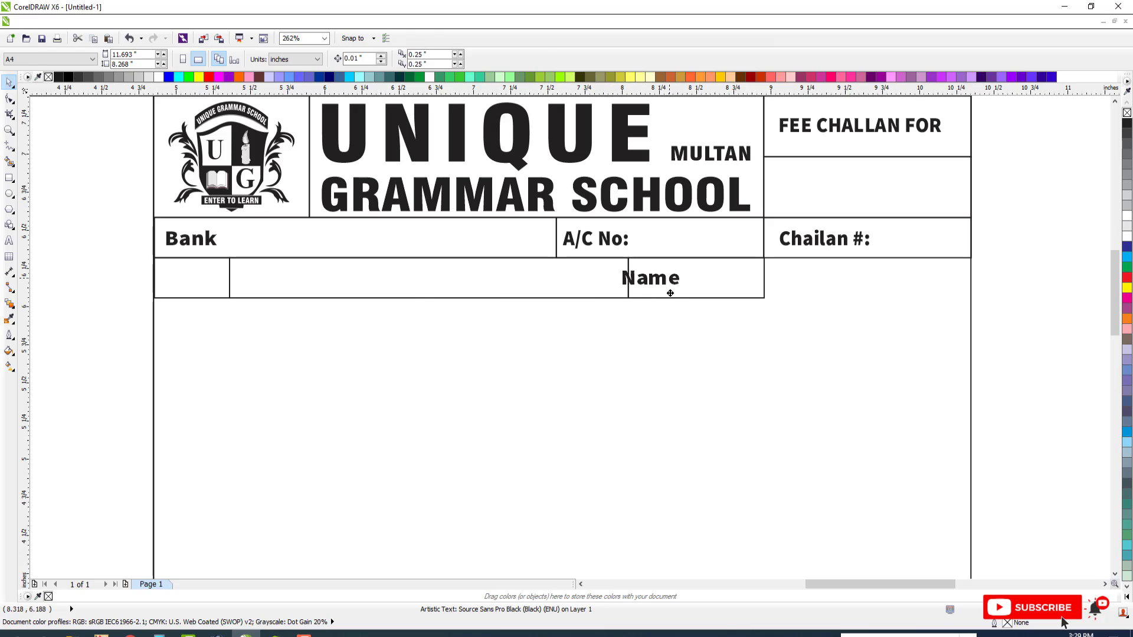
{"action": "right_click", "coordinate": [670, 293]}
{"action": "key", "text": "F8"}
{"action": "key", "text": "ctrl+a"}
{"action": "type", "text": "M"}
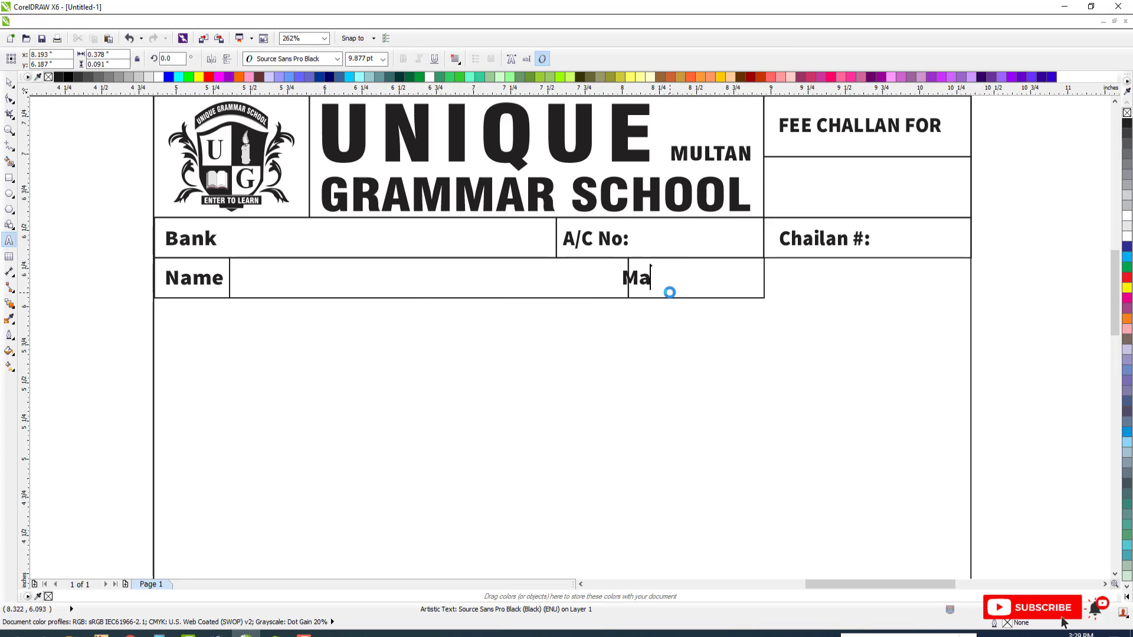
{"action": "type", "text": "assage Box"}
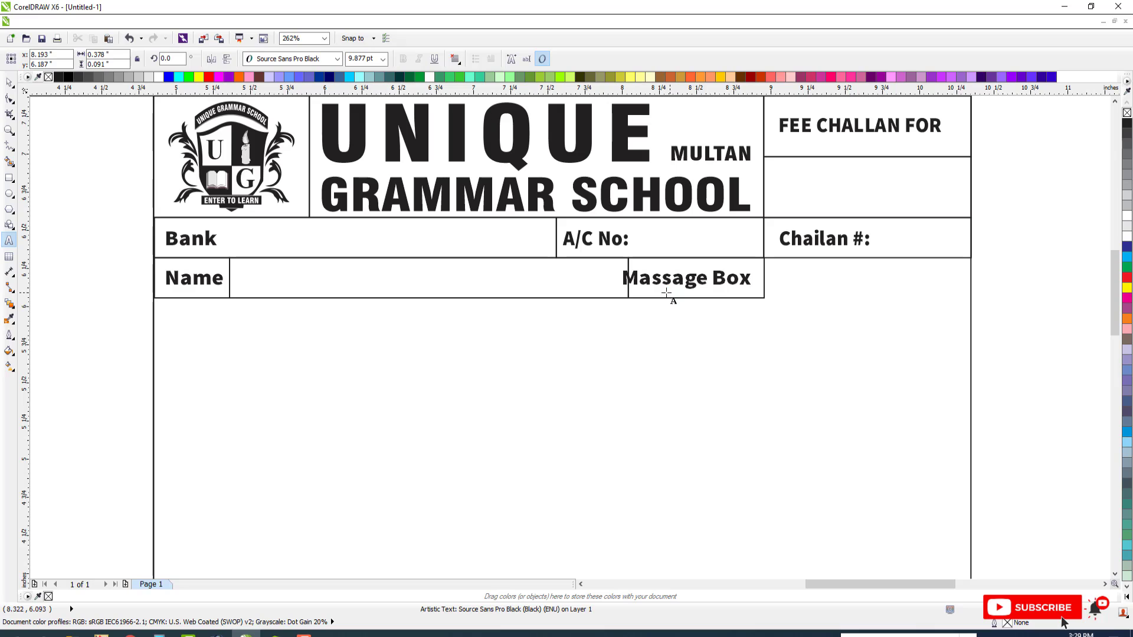
{"action": "key", "text": "ctrl+space"}
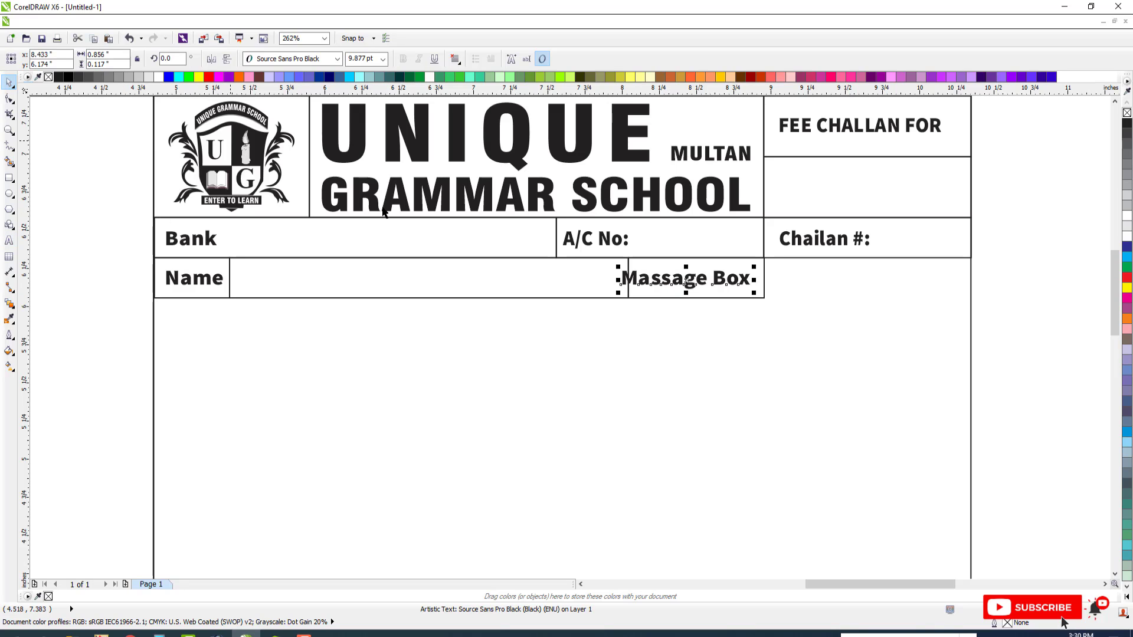
Center the "Massage Box" text horizontally within its box at the end of the second row
{"action": "left_click_drag", "start_coordinate": [752, 280], "coordinate": [740, 280]}
{"action": "left_click", "coordinate": [716, 256], "text": "shift"}
{"action": "key", "text": "c"}
{"action": "key", "text": "Escape"}
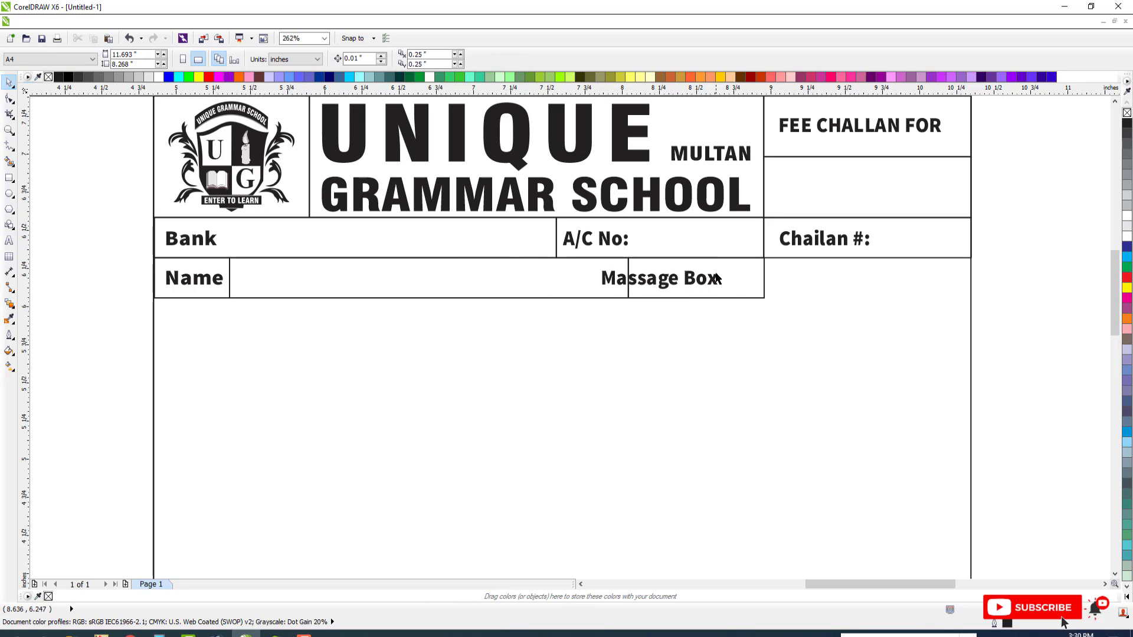
{"action": "left_click", "coordinate": [728, 272]}
{"action": "left_click", "coordinate": [713, 278]}
{"action": "left_click", "coordinate": [728, 272], "text": "shift"}
{"action": "key", "text": "c"}
{"action": "key", "text": "Escape"}
Fill the box behind "Massage Box" with dark gray and color its text white
{"action": "left_click", "coordinate": [734, 261]}
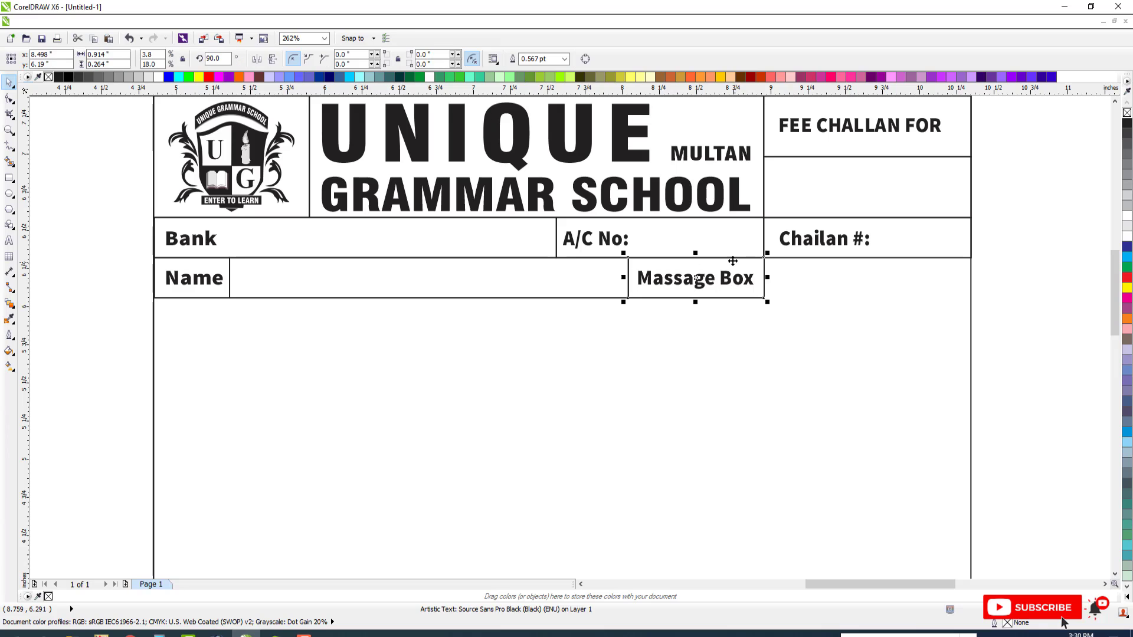
{"action": "left_click", "coordinate": [98, 77]}
{"action": "key", "text": "Escape"}
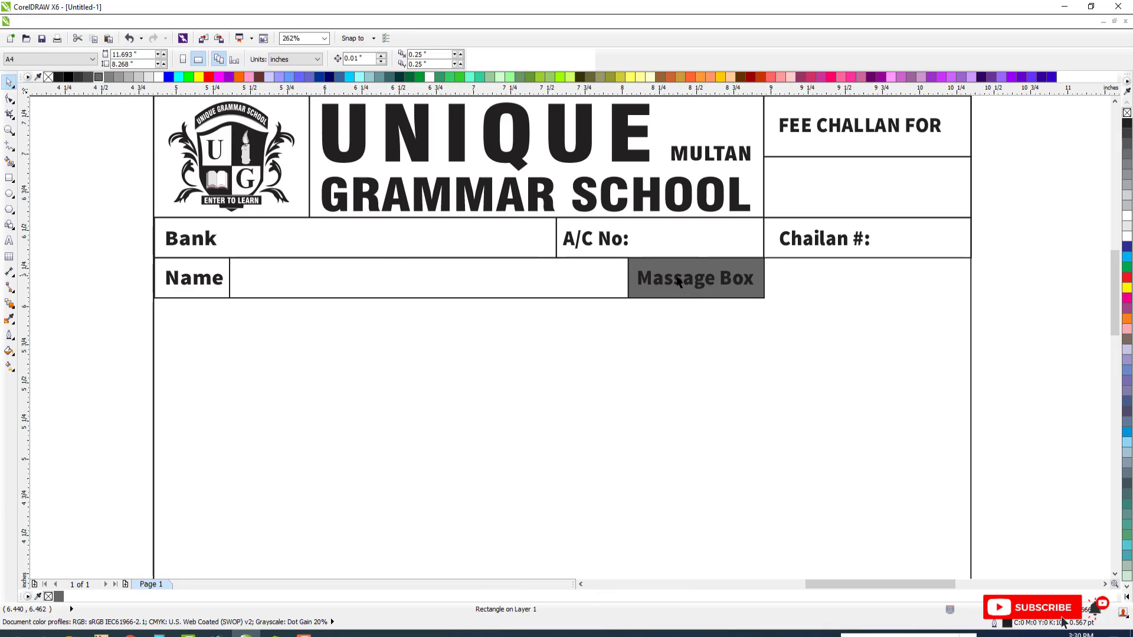
{"action": "left_click", "coordinate": [677, 279]}
{"action": "left_click", "coordinate": [160, 78]}
{"action": "key", "text": "Escape"}
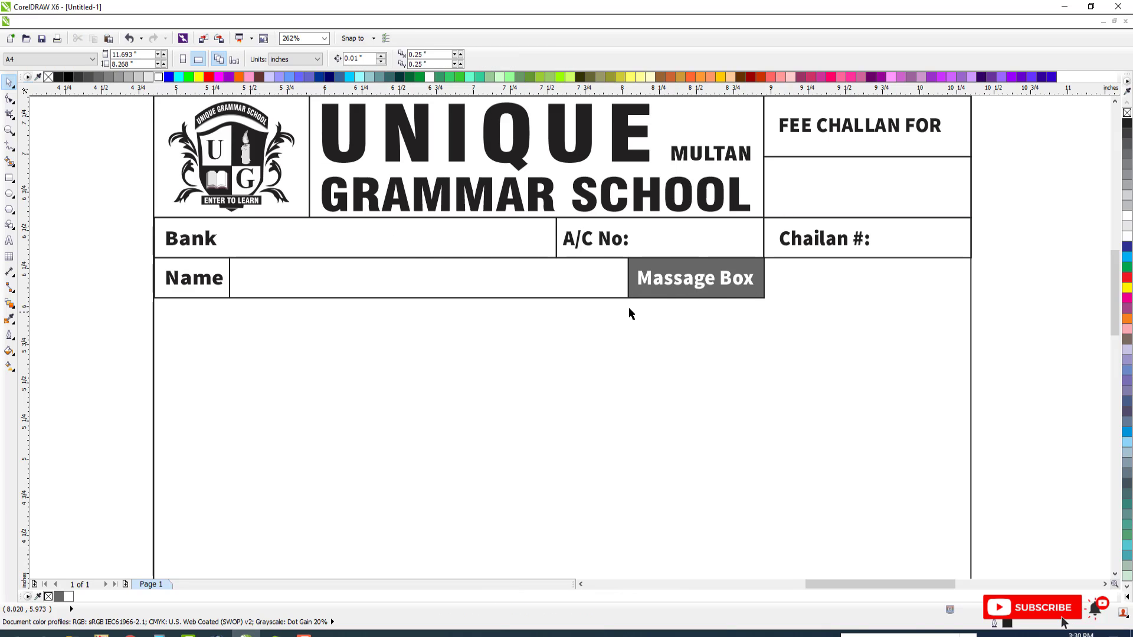
Build a third row under Name from three mirrored boxes, the first about 0.79 inch wide, the second about 1.19 inches, the third ending at Massage Box
{"action": "scroll", "coordinate": [629, 313], "scroll_direction": "down", "scroll_amount": 2}
{"action": "key", "text": "F2"}
{"action": "left_click_drag", "start_coordinate": [284, 199], "coordinate": [909, 463]}
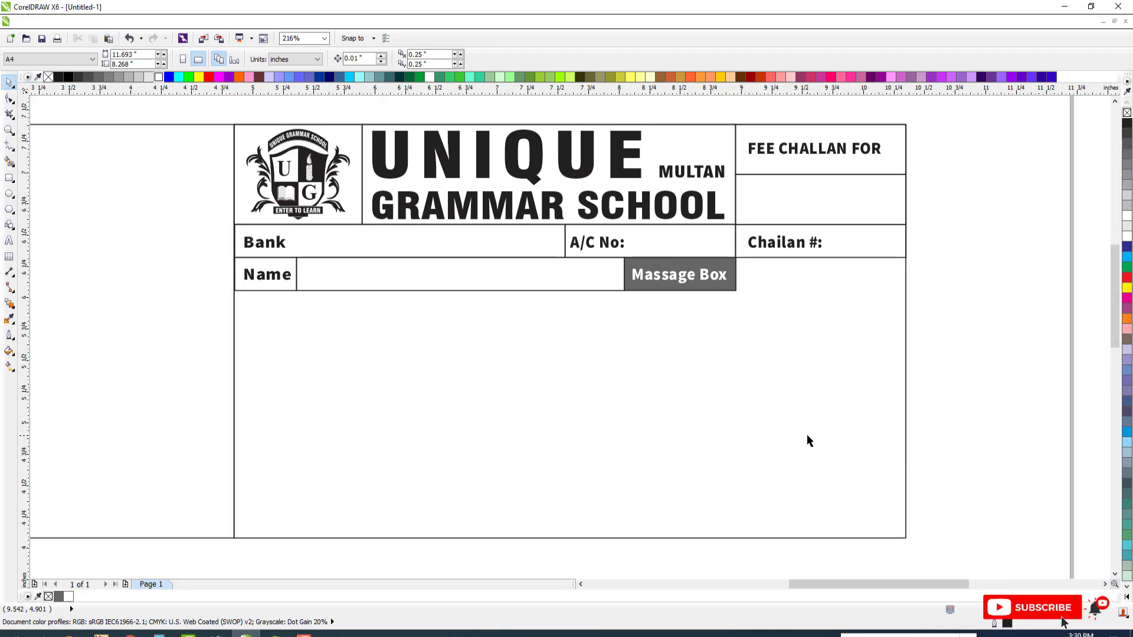
{"action": "left_click", "coordinate": [278, 259]}
{"action": "left_click_drag", "start_coordinate": [265, 253], "coordinate": [334, 307]}
{"action": "right_click", "coordinate": [266, 317]}
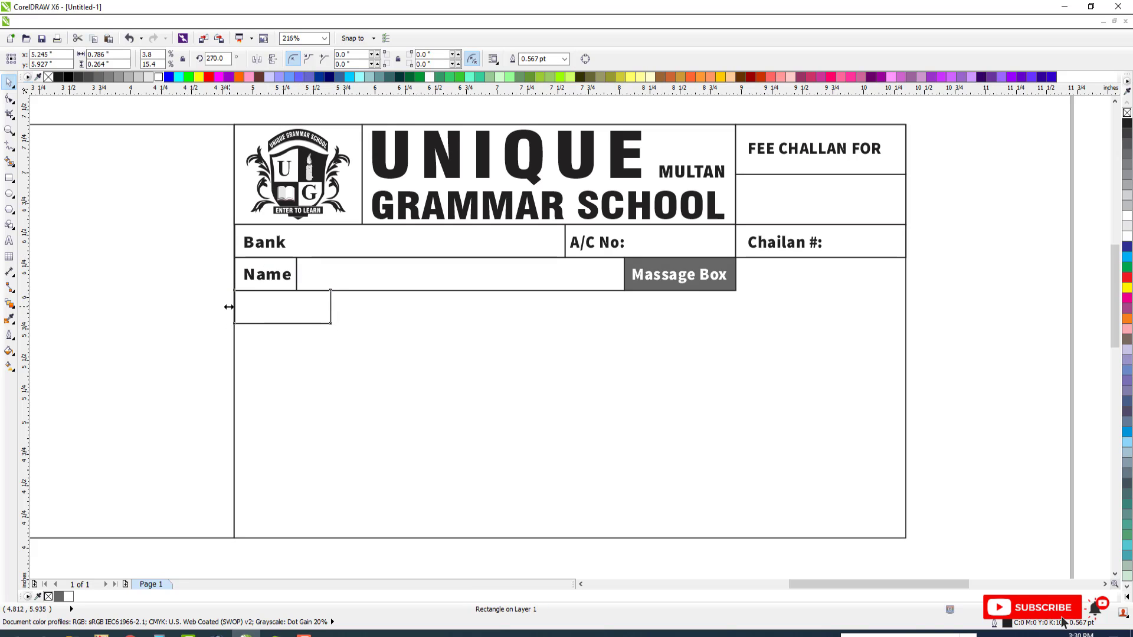
{"action": "left_click_drag", "start_coordinate": [228, 307], "coordinate": [477, 324]}
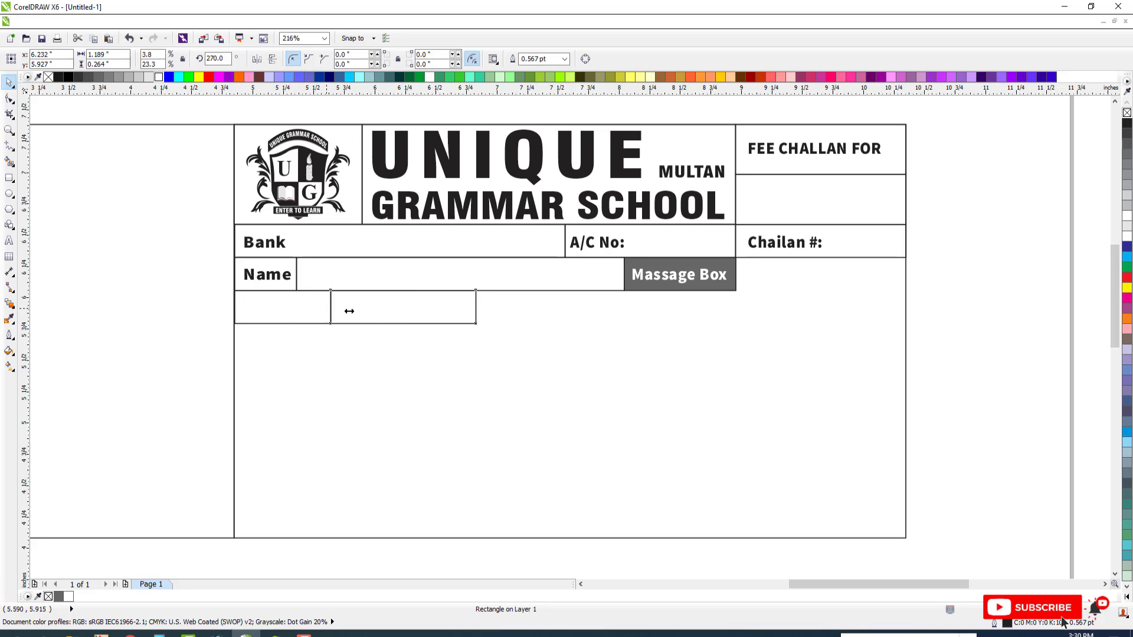
{"action": "left_click_drag", "start_coordinate": [350, 311], "coordinate": [618, 342]}
Mirror-copy the three boxes of the third row downward to form a fourth row directly below
{"action": "left_click", "coordinate": [407, 319]}
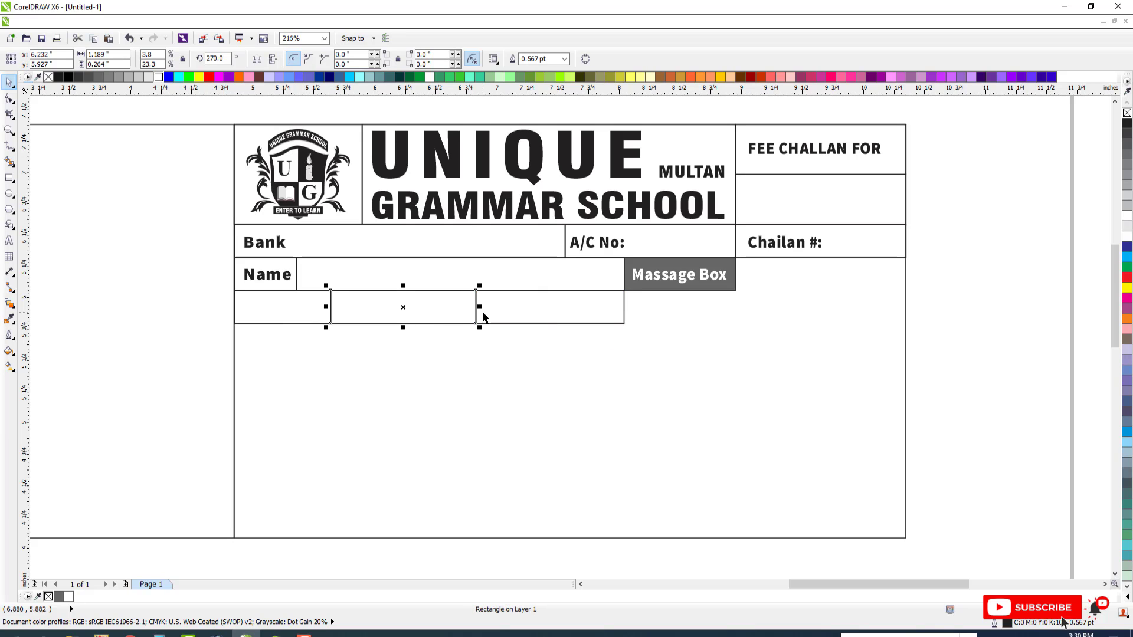
{"action": "left_click", "coordinate": [483, 311], "text": "shift"}
{"action": "left_click", "coordinate": [323, 304], "text": "shift"}
{"action": "left_click_drag", "start_coordinate": [428, 286], "coordinate": [429, 352]}
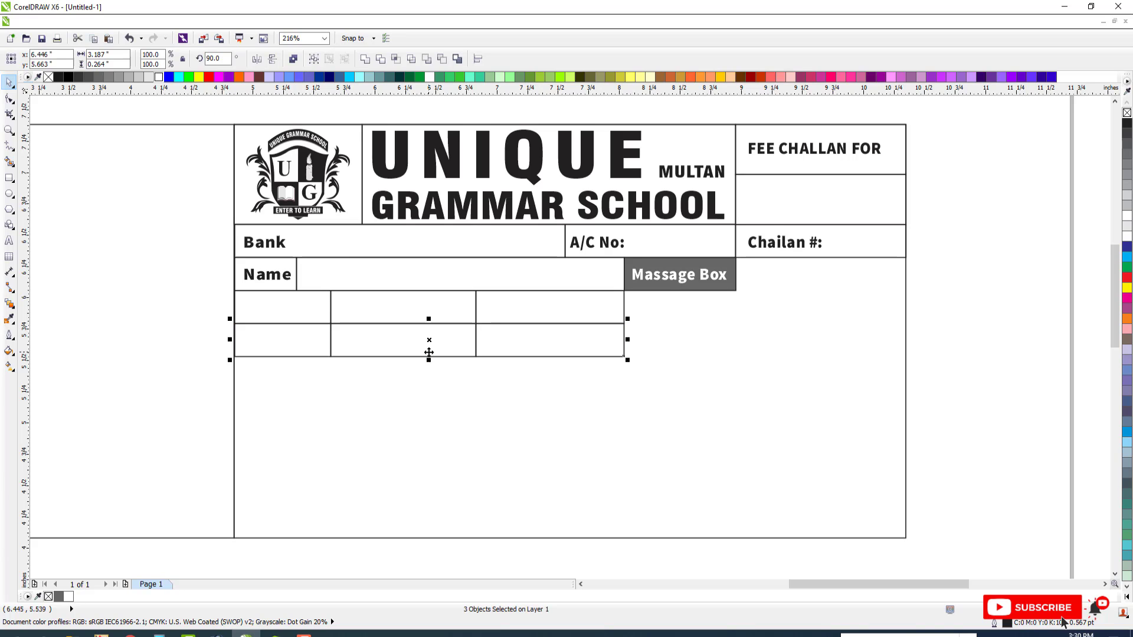
{"action": "key", "text": "Escape"}
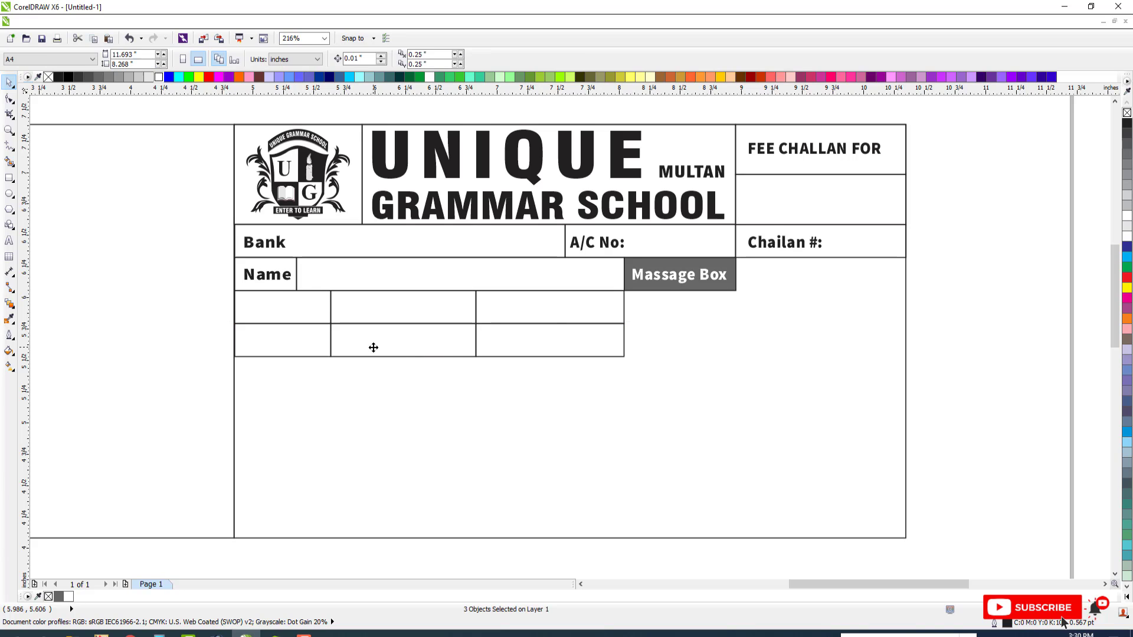
Copy "Name" into the first box of the third row, center it vertically, and change it to "Class:"
{"action": "left_click", "coordinate": [283, 293]}
{"action": "key", "text": "Escape"}
{"action": "left_click_drag", "start_coordinate": [277, 279], "coordinate": [282, 291]}
{"action": "left_click", "coordinate": [299, 301], "text": "shift"}
{"action": "key", "text": "e"}
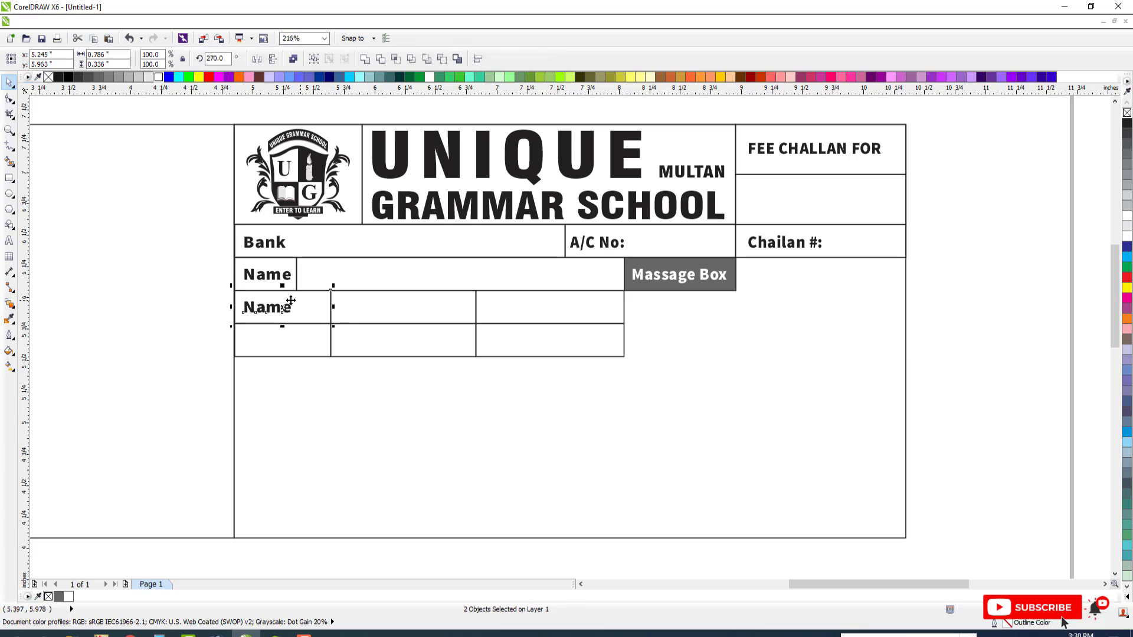
{"action": "key", "text": "Escape"}
{"action": "double_click", "coordinate": [289, 306]}
{"action": "key", "text": "ctrl+a"}
{"action": "type", "text": "C"}
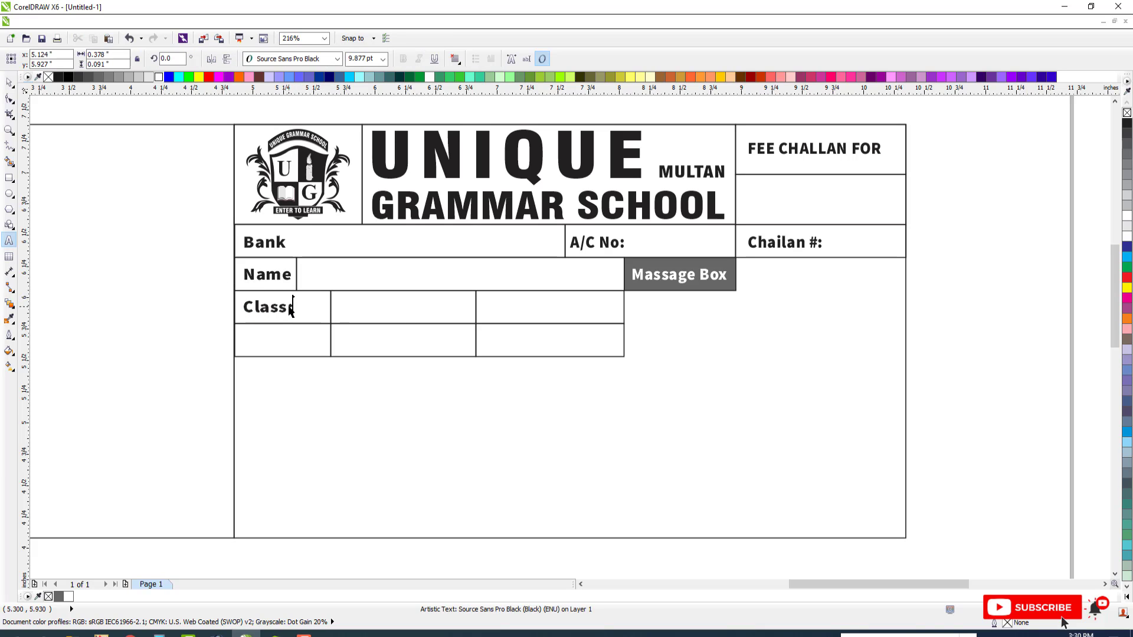
{"action": "left_click", "coordinate": [9, 83]}
Copy "Class:" into the box below, center it vertically, and change the copy to "Fee From:"
{"action": "left_click_drag", "start_coordinate": [271, 307], "coordinate": [271, 321]}
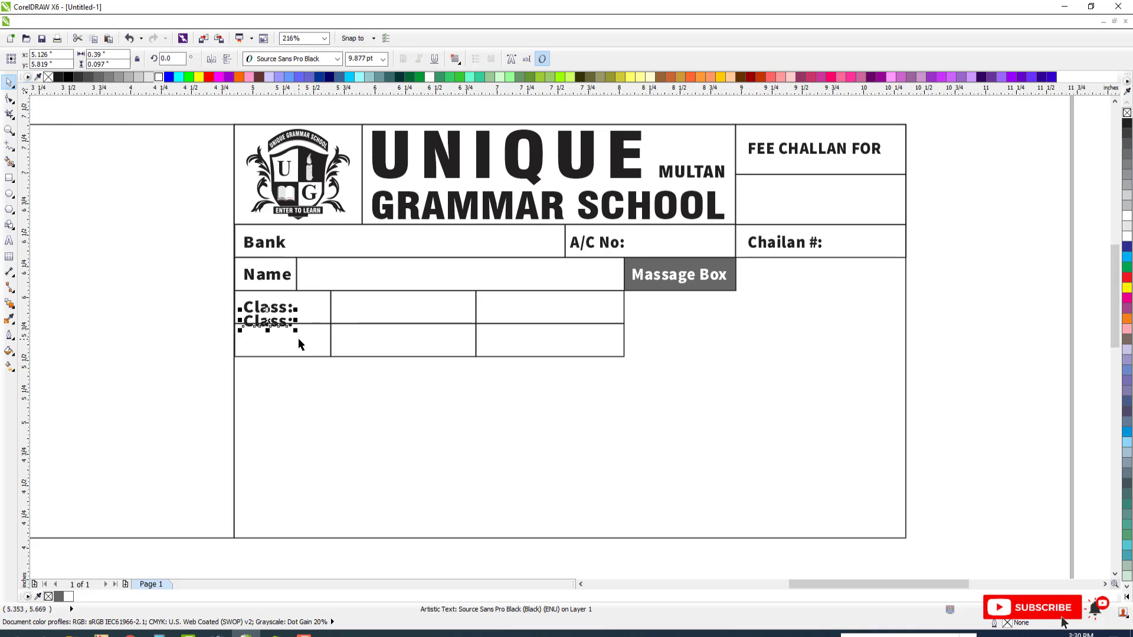
{"action": "left_click", "coordinate": [298, 344], "text": "shift"}
{"action": "key", "text": "e"}
{"action": "key", "text": "Escape"}
{"action": "double_click", "coordinate": [292, 341]}
{"action": "key", "text": "ctrl+a"}
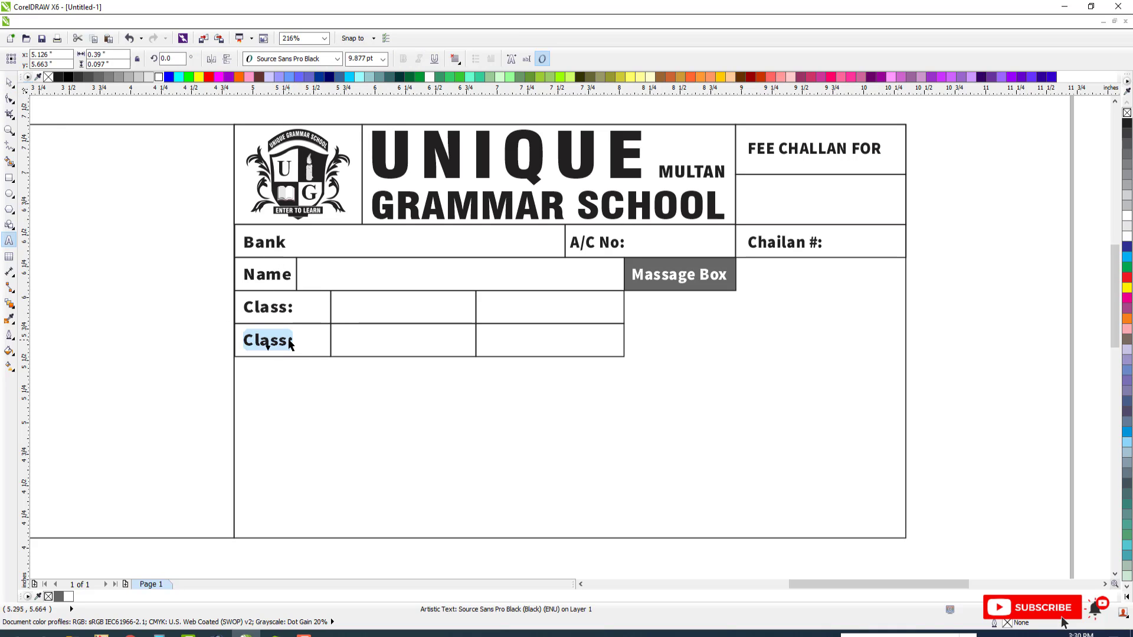
{"action": "type", "text": "Fee From:"}
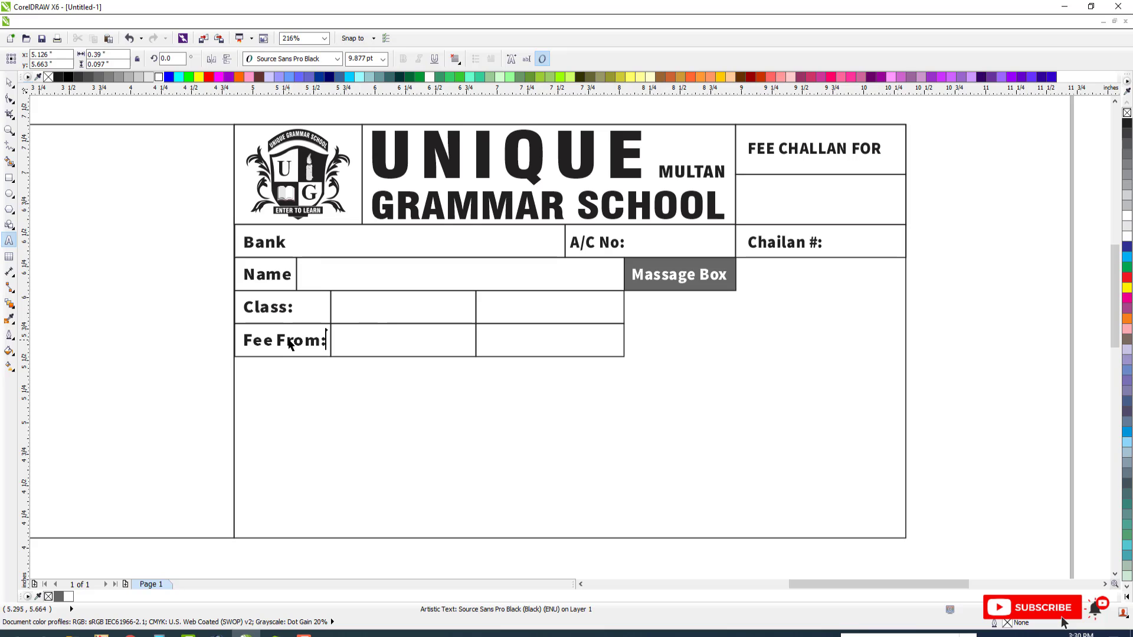
{"action": "left_click", "coordinate": [7, 83]}
Center the "Fee From:" text horizontally in its box
{"action": "left_click", "coordinate": [279, 326], "text": "shift"}
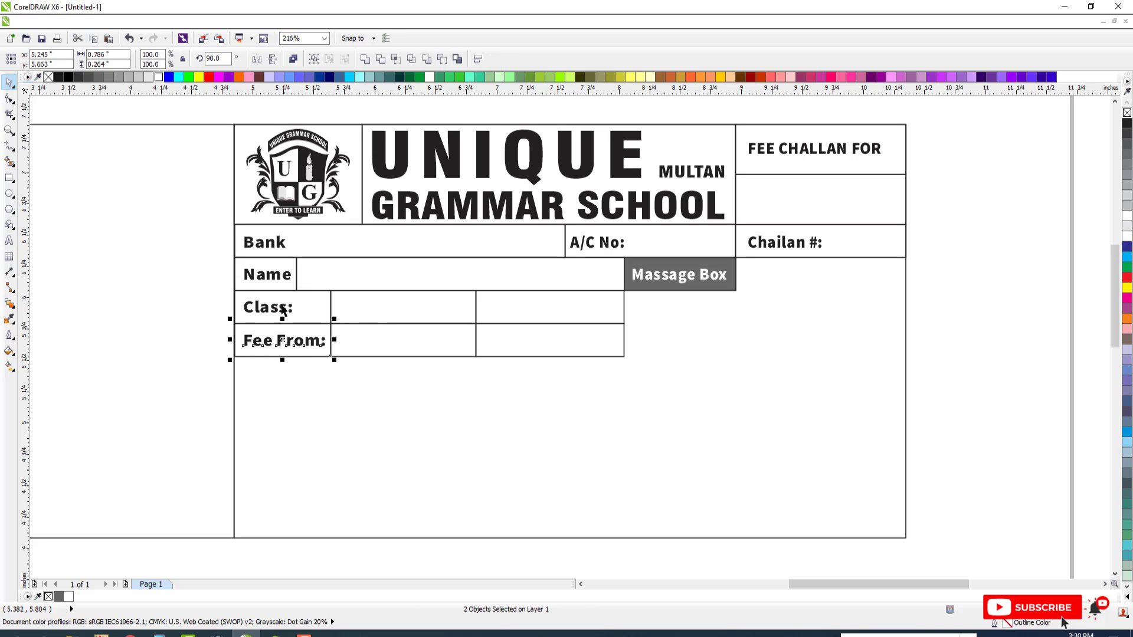
{"action": "key", "text": "c"}
{"action": "key", "text": "Escape"}
Copy "Class:" into the last box of the third row and change the copy to "Roll No:"
{"action": "left_click_drag", "start_coordinate": [282, 312], "coordinate": [533, 325]}
{"action": "key", "text": "F8"}
{"action": "type", "text": "Roll No:"}
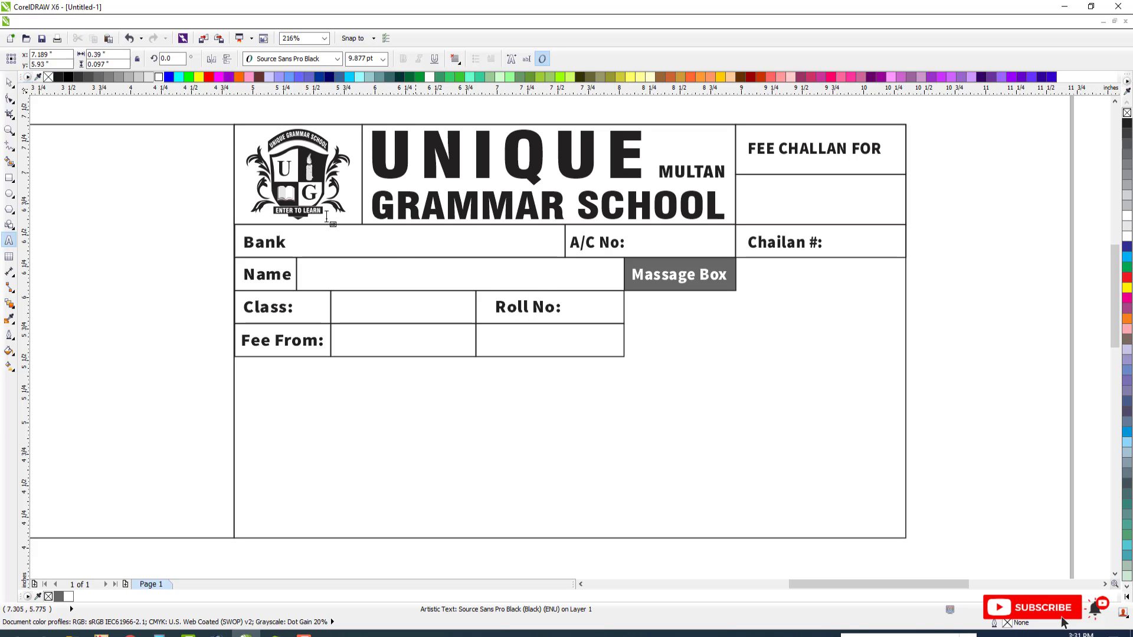
{"action": "key", "text": "ctrl+space"}
Shift "Roll No:" close to its box's left edge and copy it into the box below, centered vertically
{"action": "left_click_drag", "start_coordinate": [520, 306], "coordinate": [512, 337]}
{"action": "right_click", "coordinate": [512, 338]}
{"action": "left_click", "coordinate": [572, 355], "text": "shift"}
{"action": "key", "text": "e"}
Change the copied text in the last box of the fourth row to "To:"
{"action": "double_click", "coordinate": [537, 346]}
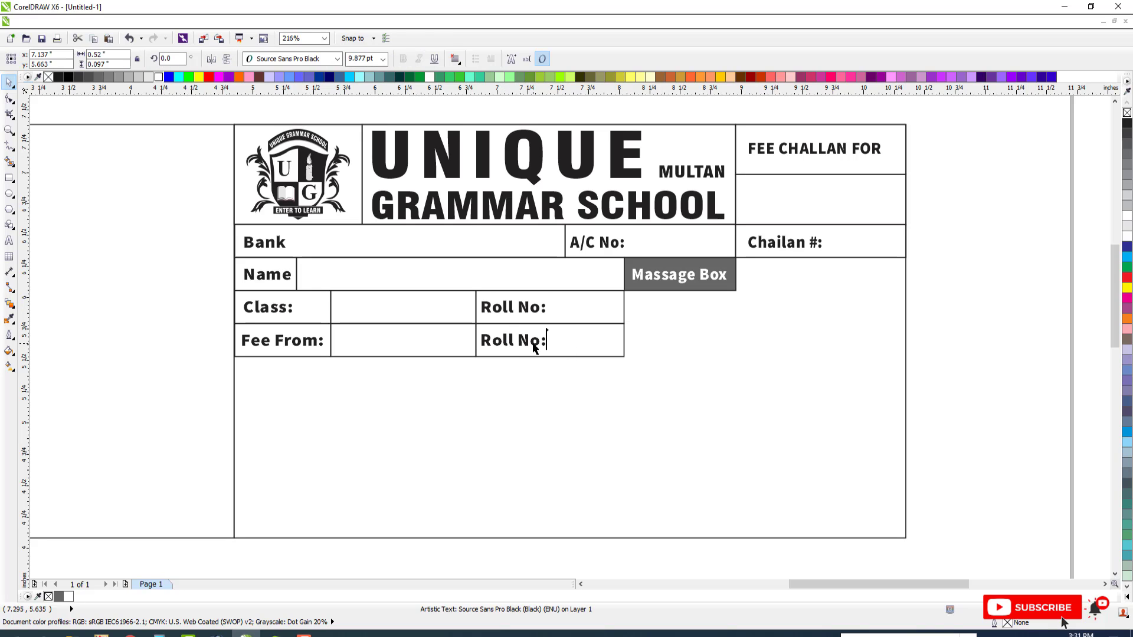
{"action": "key", "text": "ctrl+a"}
{"action": "type", "text": "To:"}
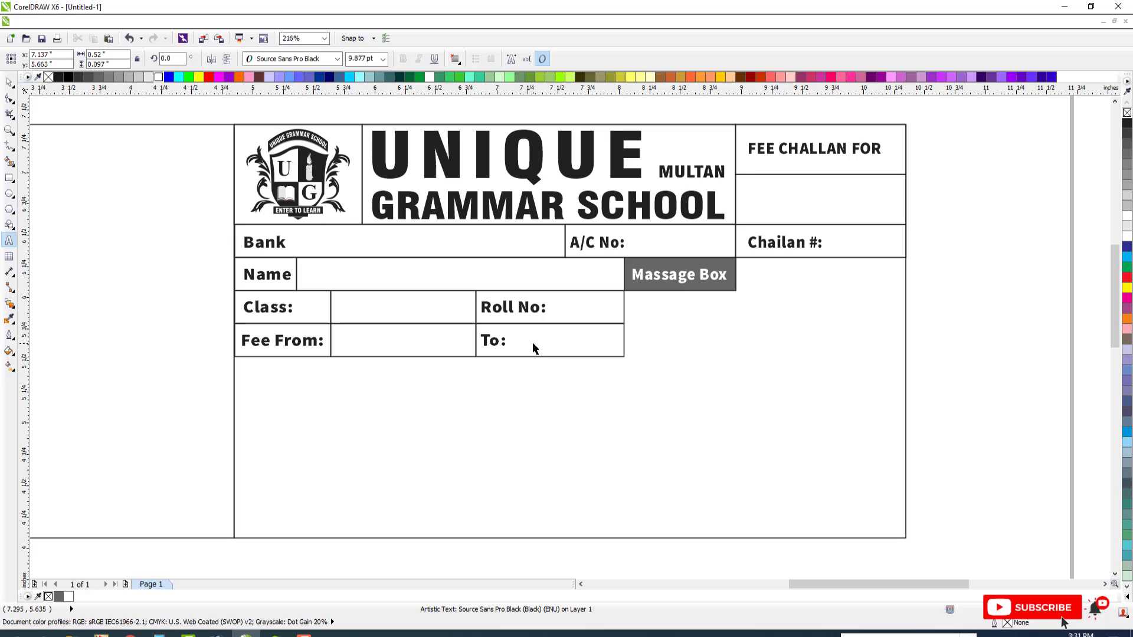
{"action": "key", "text": "ctrl+space"}
{"action": "left_click", "coordinate": [9, 82]}
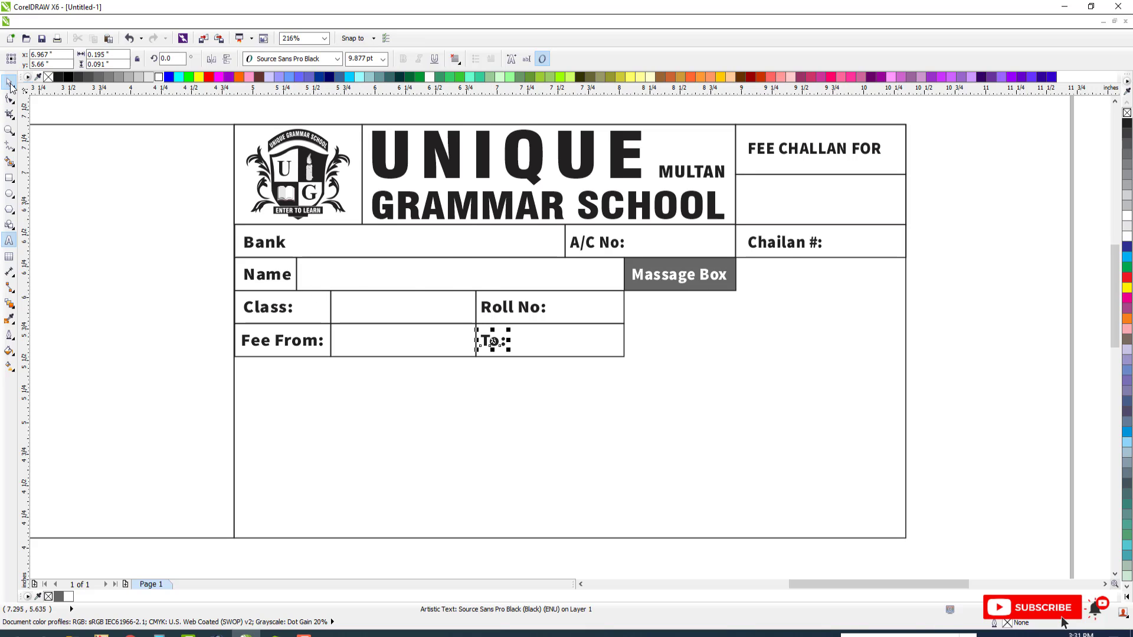
Mirror-copy the "Fee From:" box downward to start a fifth row and widen the copy to about 1.25 inches
{"action": "key", "text": "F3"}
{"action": "key", "text": "F2"}
{"action": "left_click_drag", "start_coordinate": [219, 283], "coordinate": [763, 456]}
{"action": "key", "text": "Escape"}
{"action": "left_click", "coordinate": [339, 295]}
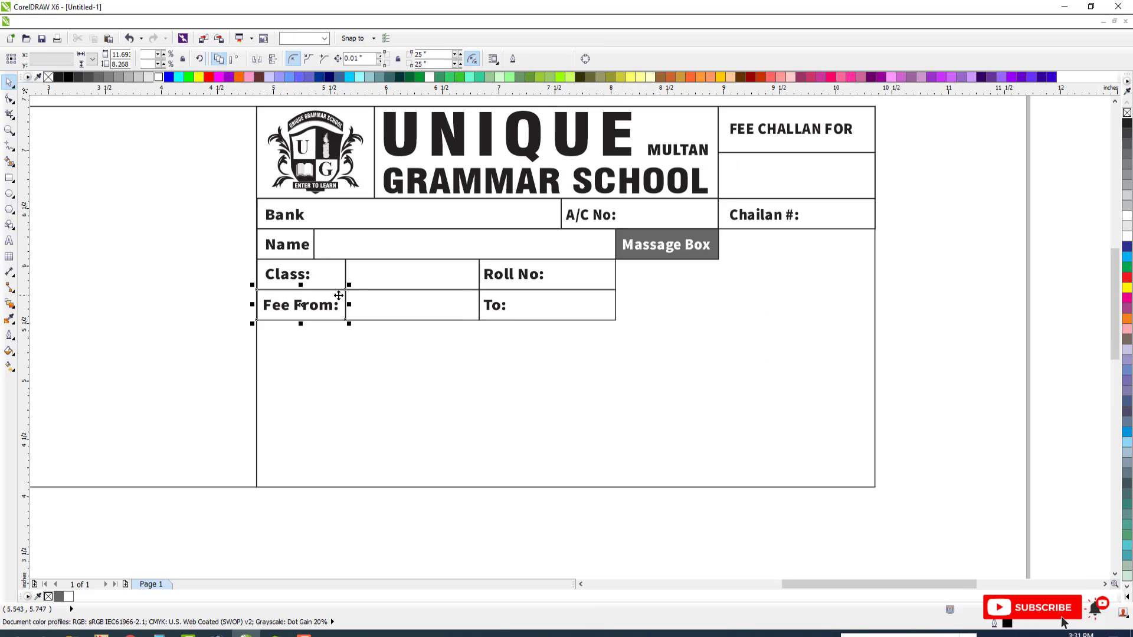
{"action": "left_click", "coordinate": [440, 305], "text": "shift"}
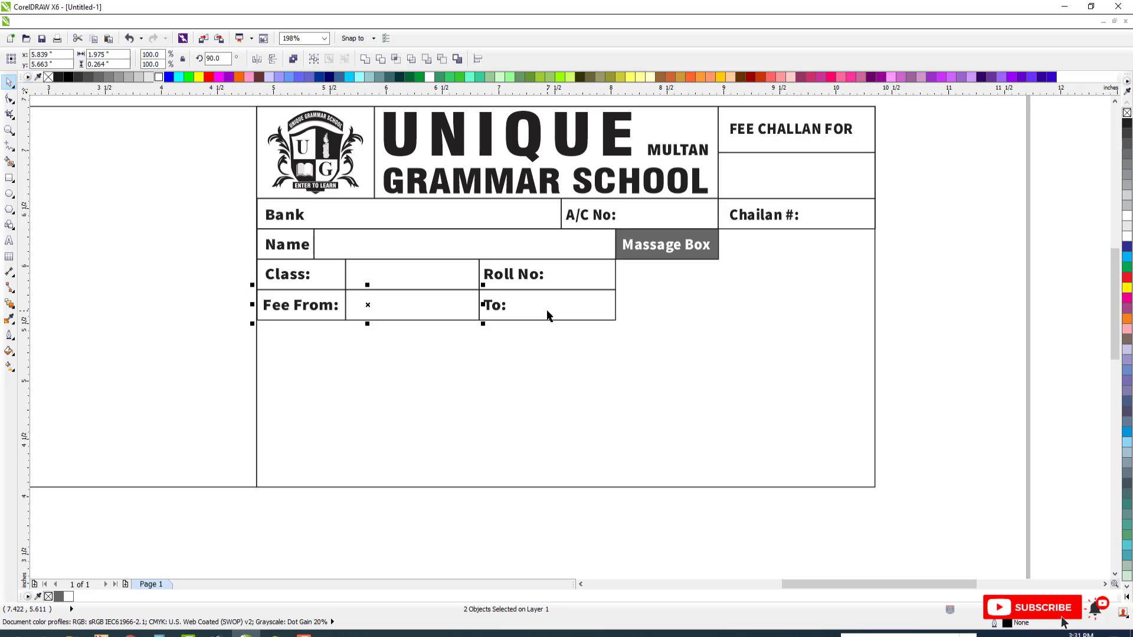
{"action": "key", "text": "Escape"}
{"action": "left_click", "coordinate": [330, 293]}
{"action": "left_click_drag", "start_coordinate": [301, 285], "coordinate": [401, 336]}
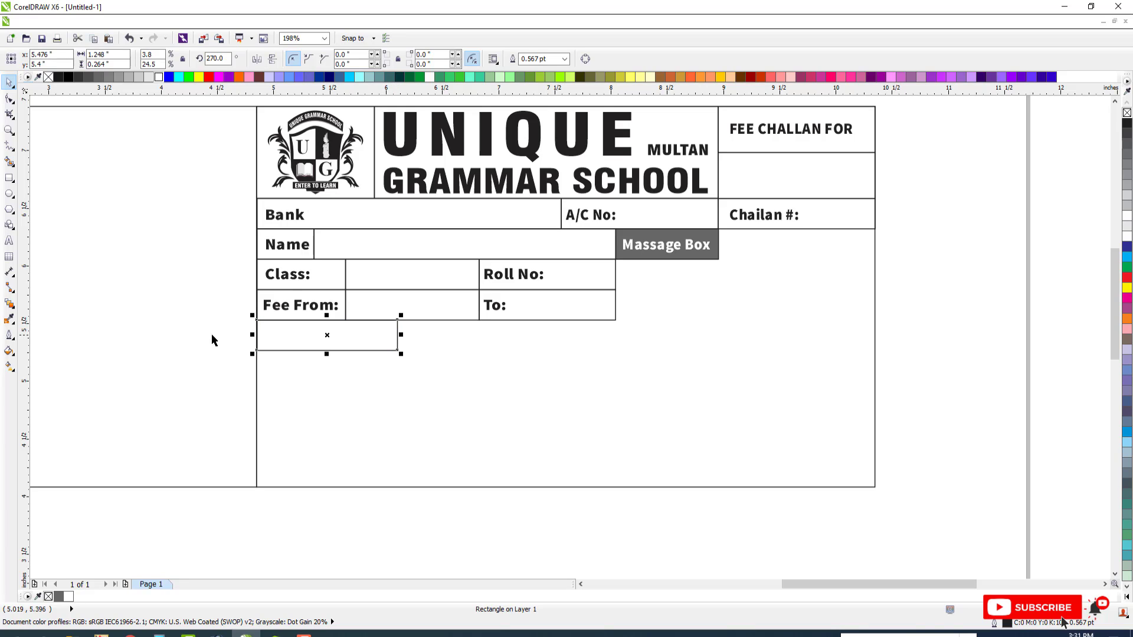
Mirror-copy the fifth-row box across to complete three boxes, the middle about 0.9 inches wide, and fill the middle one dark gray
{"action": "left_click_drag", "start_coordinate": [254, 335], "coordinate": [491, 353]}
{"action": "left_click_drag", "start_coordinate": [494, 352], "coordinate": [494, 353]}
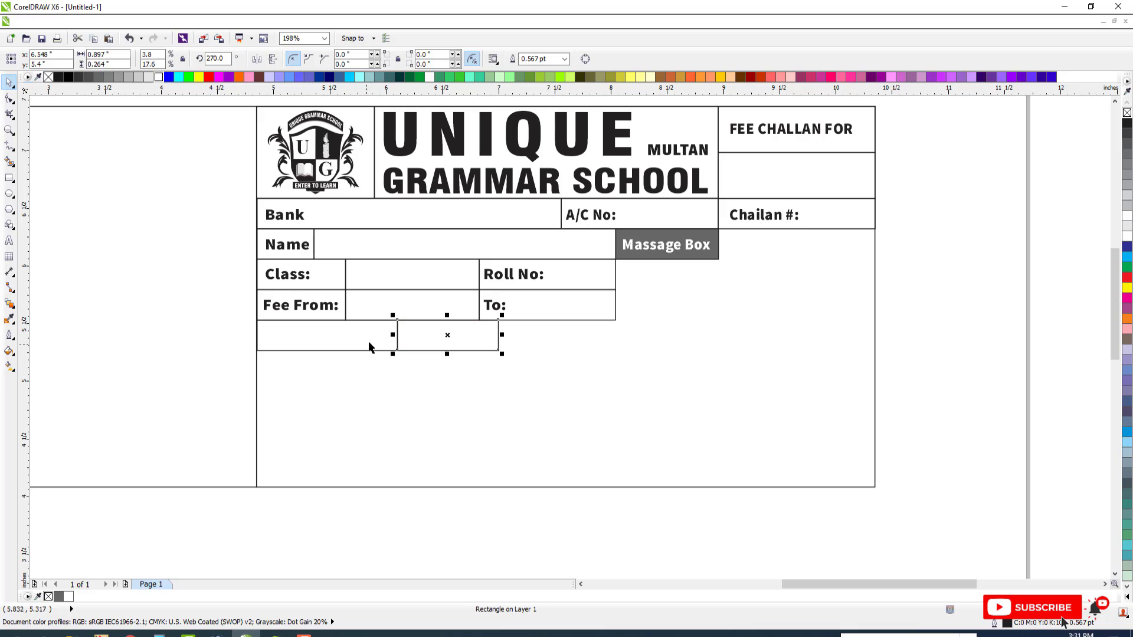
{"action": "left_click_drag", "start_coordinate": [393, 335], "coordinate": [612, 402]}
{"action": "left_click", "coordinate": [467, 351]}
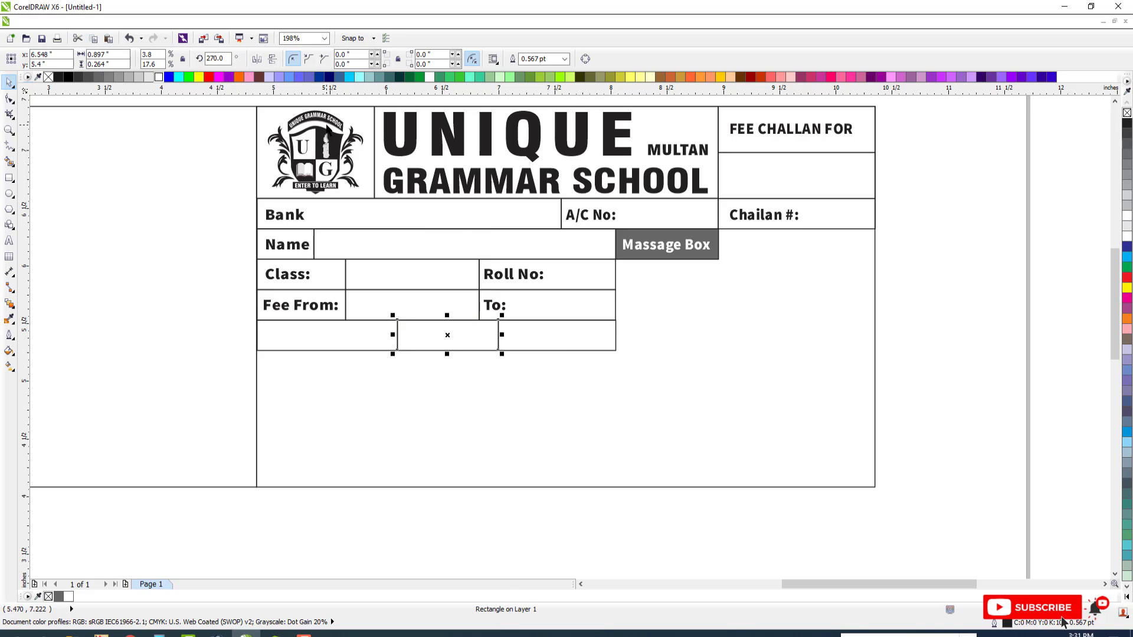
{"action": "left_click", "coordinate": [87, 78]}
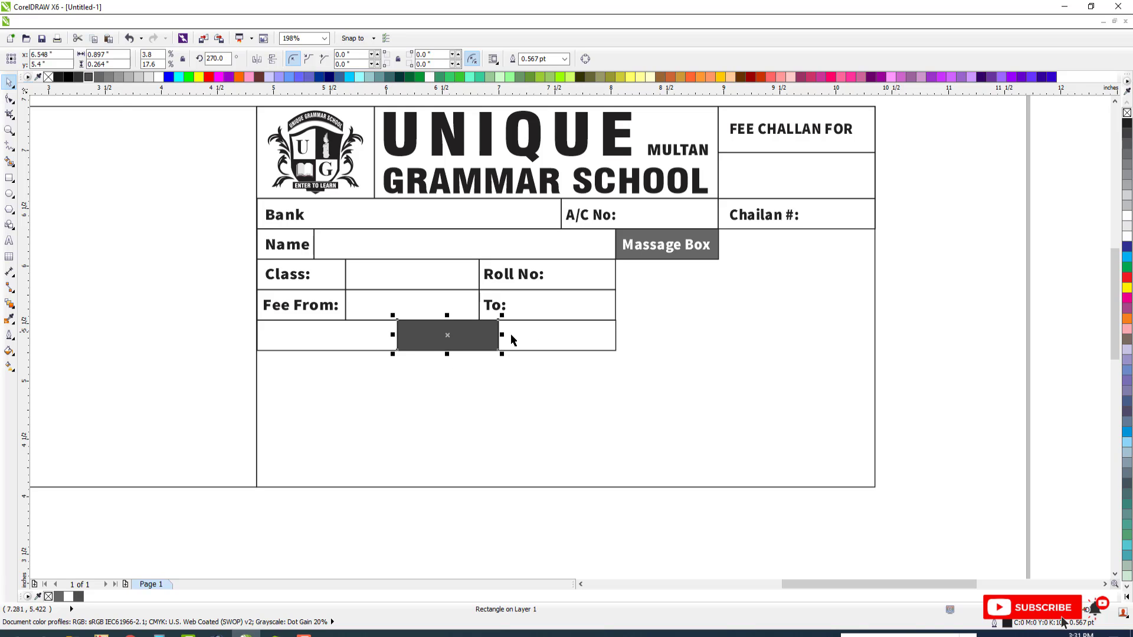
Mirror-copy the three fifth-row boxes downward as a sixth row and fill the copies white
{"action": "left_click", "coordinate": [350, 335]}
{"action": "left_click", "coordinate": [473, 334], "text": "shift"}
{"action": "left_click", "coordinate": [525, 333], "text": "shift"}
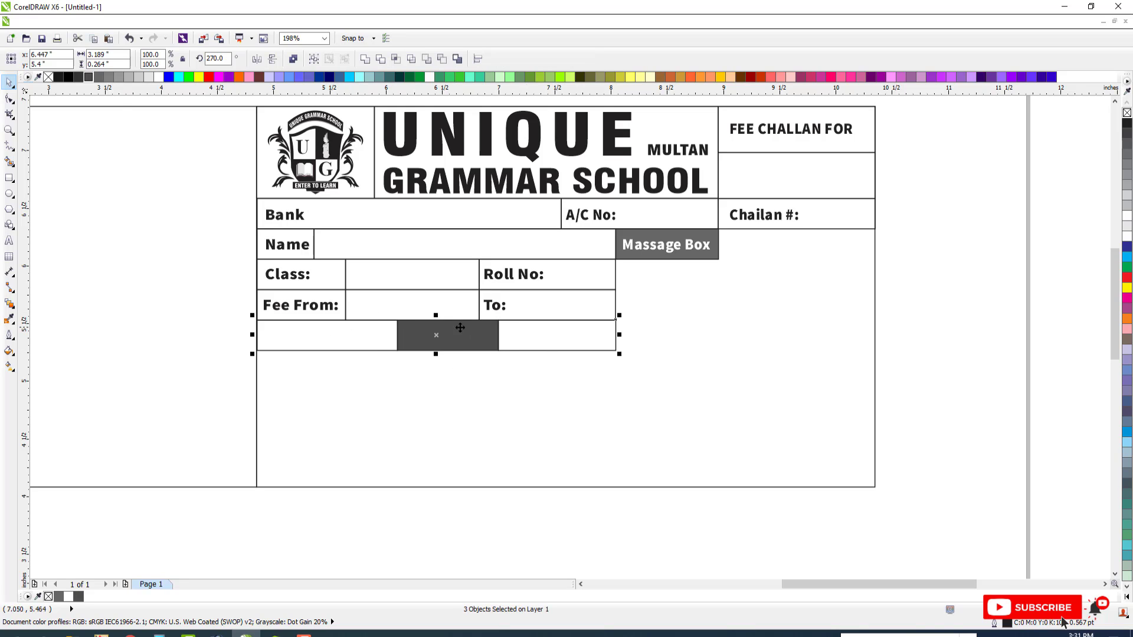
{"action": "left_click_drag", "start_coordinate": [436, 316], "coordinate": [463, 354]}
{"action": "left_click", "coordinate": [158, 77]}
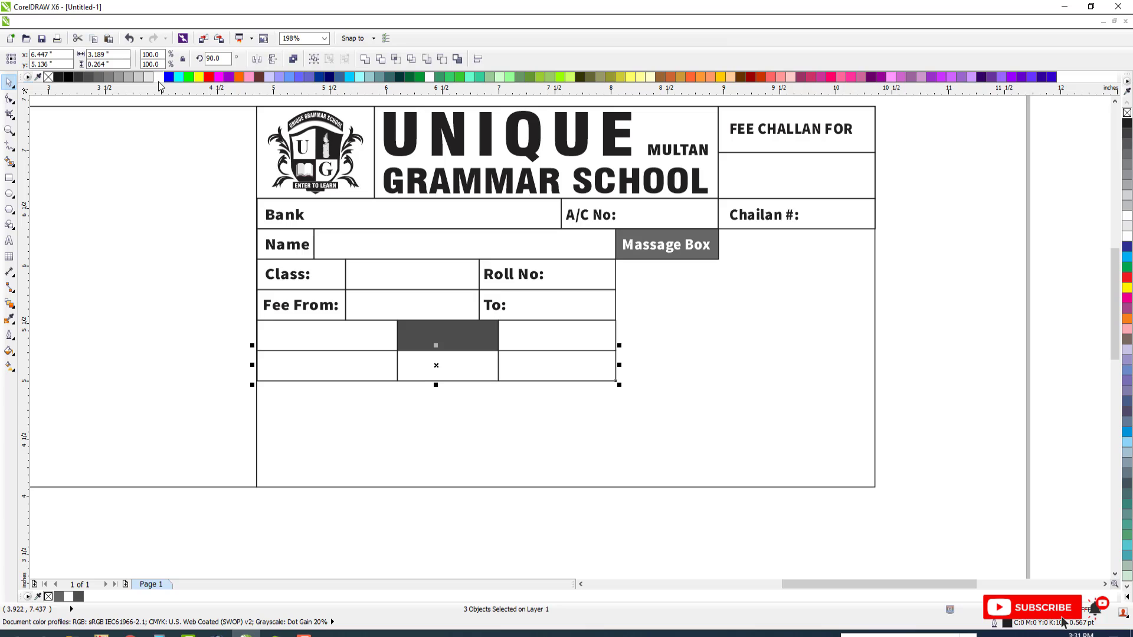
Copy the sixth row's first box downward to start a seventh row, narrow it to about 0.575 inches and mirror-copy it alongside
{"action": "scroll", "coordinate": [411, 340], "scroll_direction": "down", "scroll_amount": 1}
{"action": "key", "text": "F2"}
{"action": "left_click_drag", "start_coordinate": [231, 288], "coordinate": [818, 481]}
{"action": "scroll", "coordinate": [525, 357], "scroll_direction": "down", "scroll_amount": 2}
{"action": "key", "text": "F2"}
{"action": "left_click_drag", "start_coordinate": [236, 184], "coordinate": [759, 412]}
{"action": "key", "text": "Escape"}
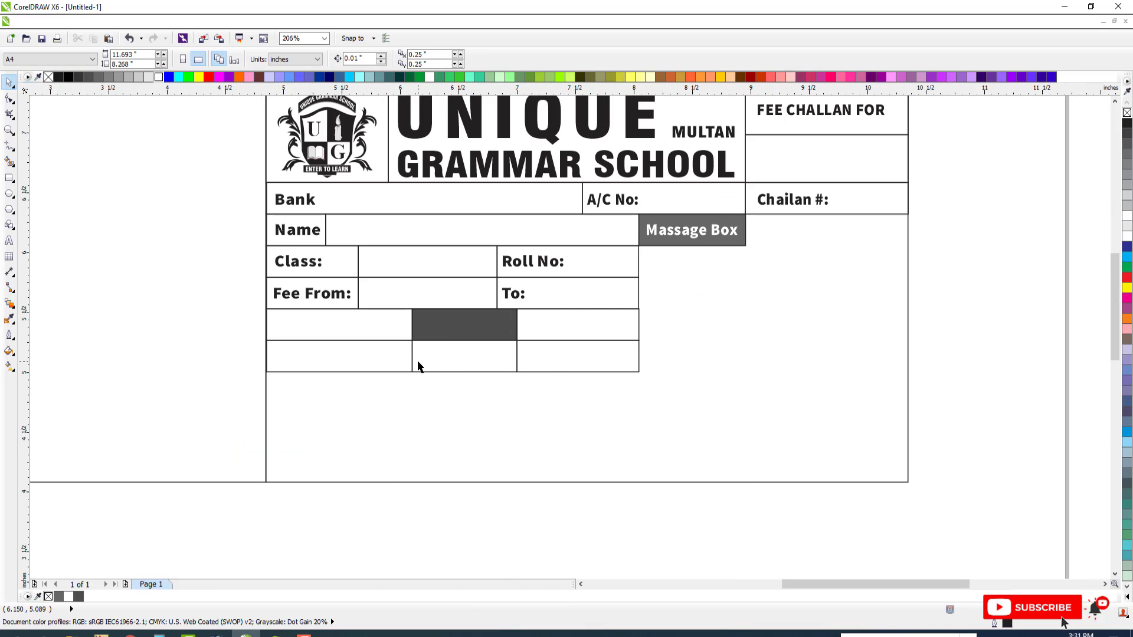
{"action": "left_click", "coordinate": [355, 350]}
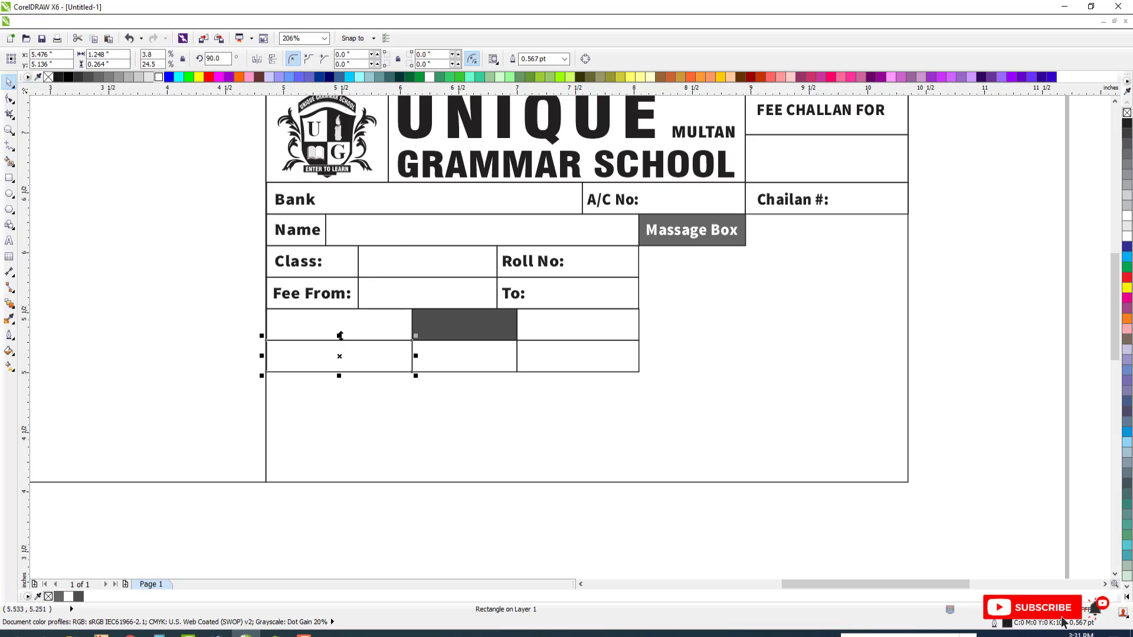
{"action": "left_click_drag", "start_coordinate": [337, 334], "coordinate": [337, 404]}
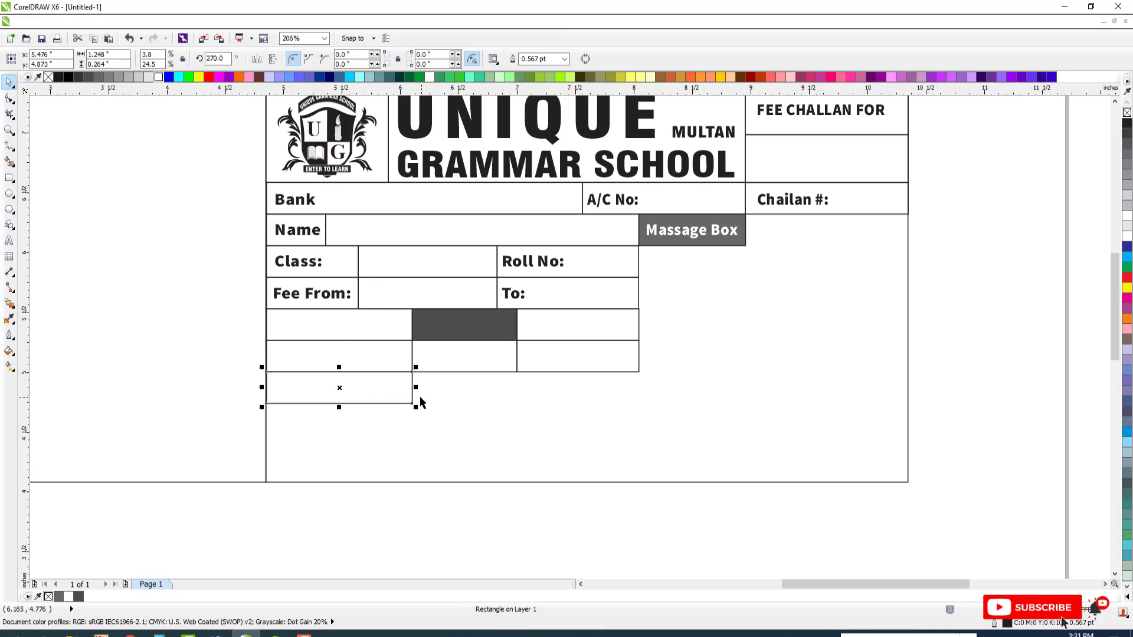
{"action": "left_click_drag", "start_coordinate": [420, 387], "coordinate": [350, 395]}
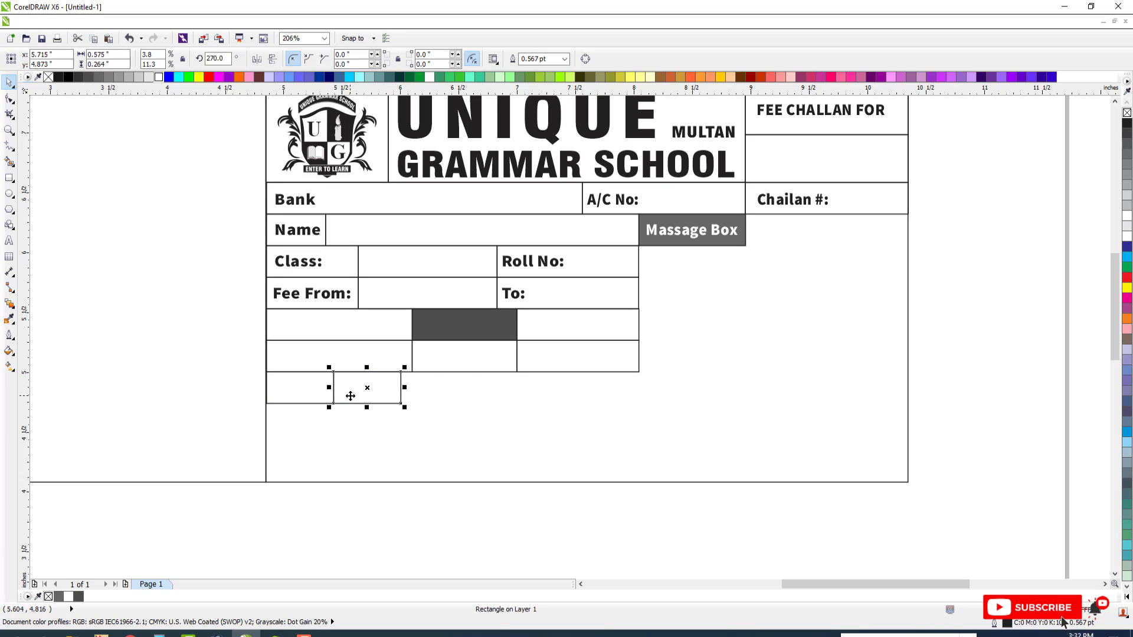
{"action": "key", "text": "ctrl+r"}
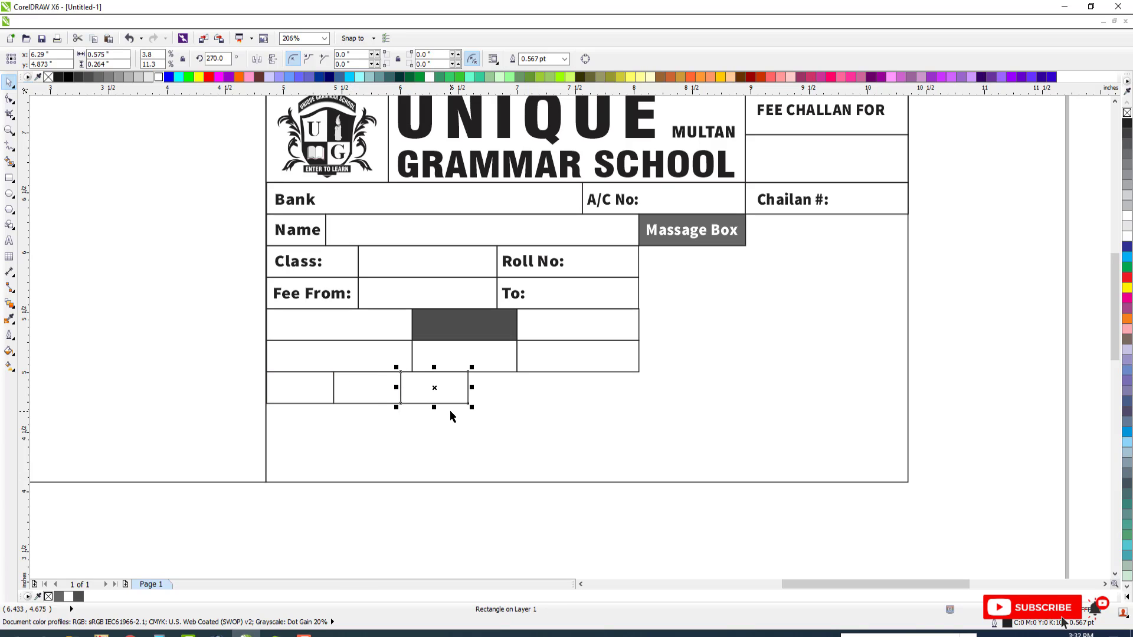
{"action": "key", "text": "ctrl+r"}
{"action": "key", "text": "ctrl+r"}
{"action": "key", "text": "ctrl+r"}
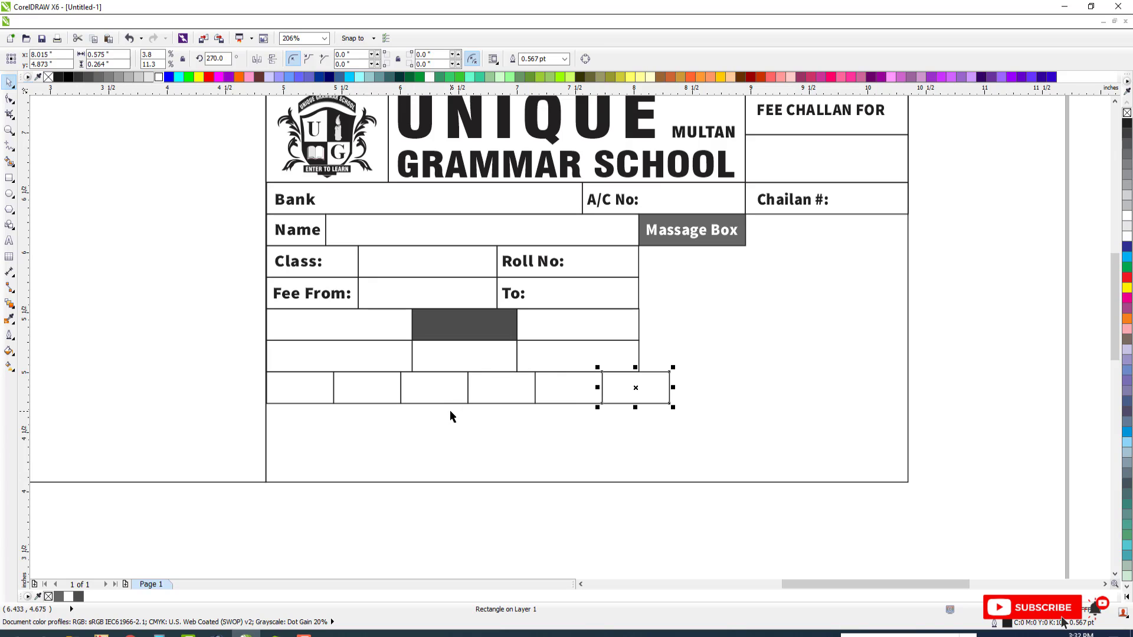
{"action": "key", "text": "ctrl+z"}
{"action": "key", "text": "ctrl+z"}
{"action": "key", "text": "ctrl+z"}
{"action": "key", "text": "ctrl+z"}
{"action": "key", "text": "ctrl+z"}
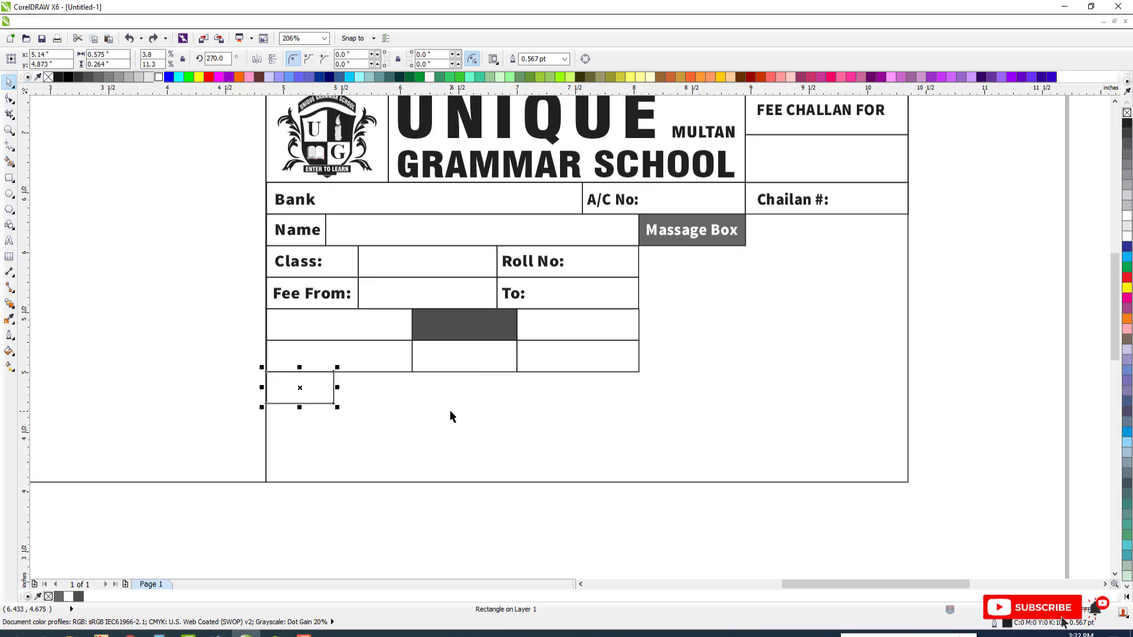
Repeat the 0.575-inch box across the seventh row to make eight boxes, widening the fifth to about 0.89 inches to align with the rows above
{"action": "left_click_drag", "start_coordinate": [261, 388], "coordinate": [404, 401]}
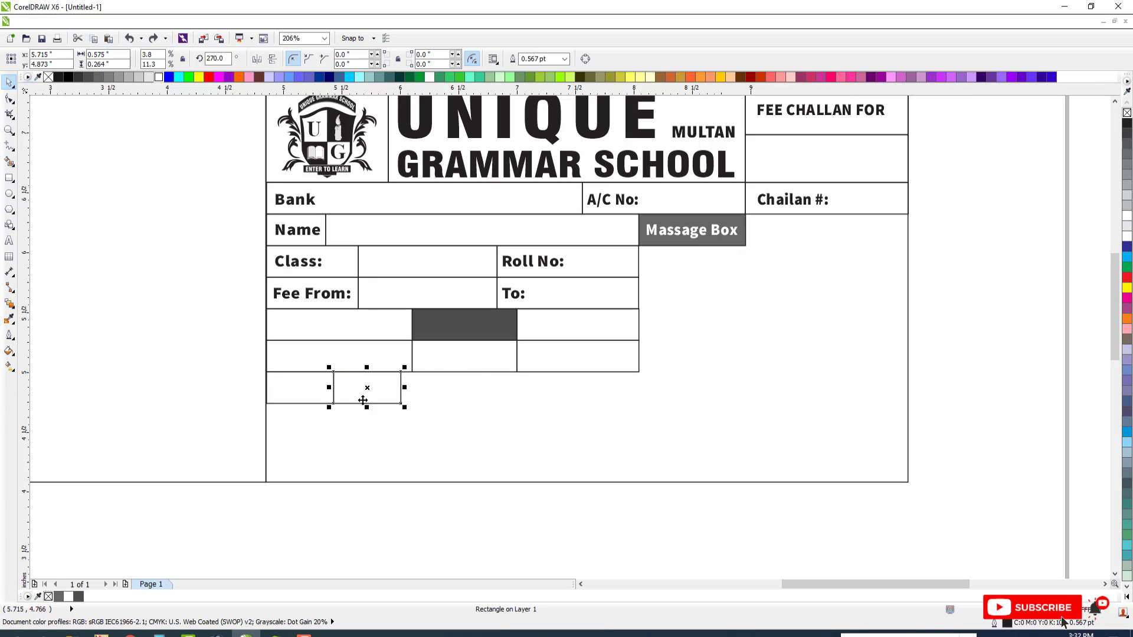
{"action": "key", "text": "ctrl+r"}
{"action": "key", "text": "ctrl+r"}
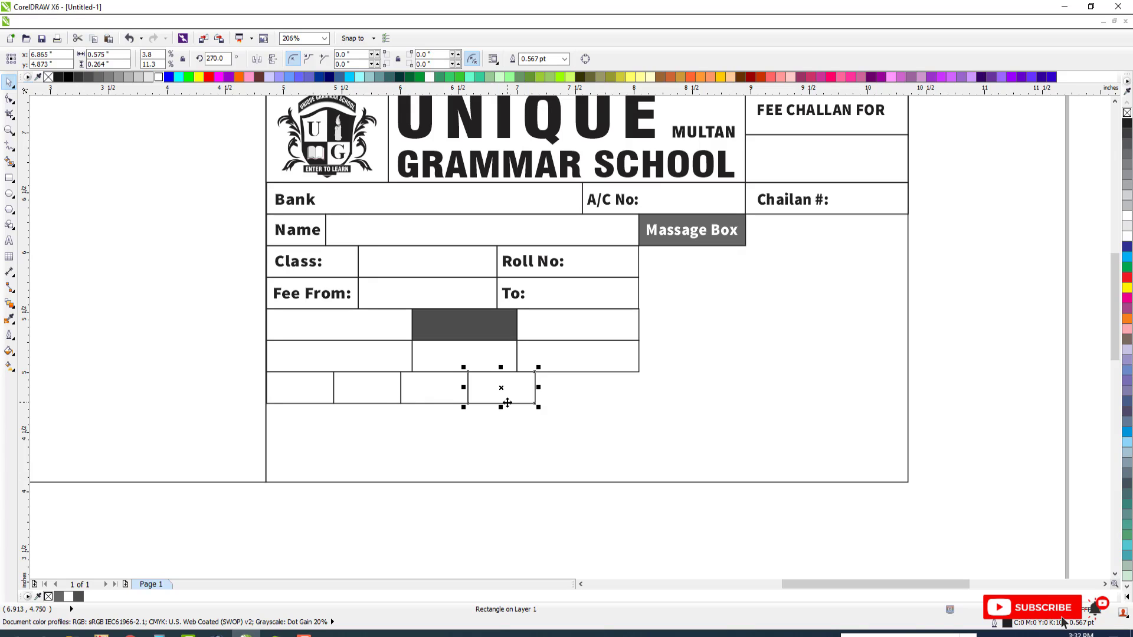
{"action": "key", "text": "ctrl+r"}
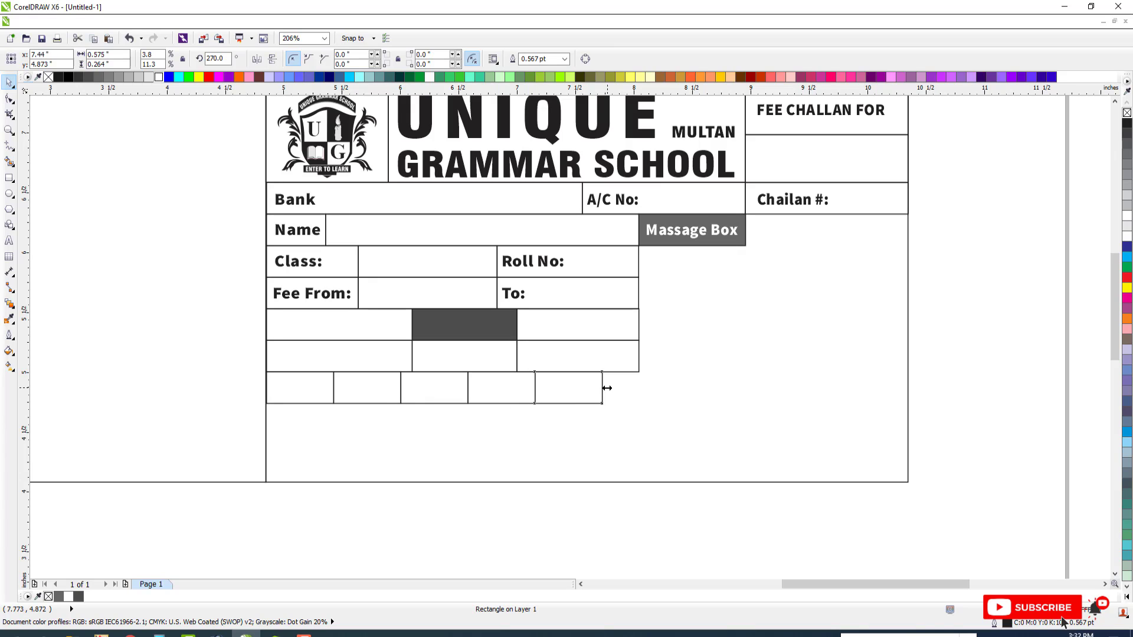
{"action": "left_click_drag", "start_coordinate": [607, 388], "coordinate": [644, 388]}
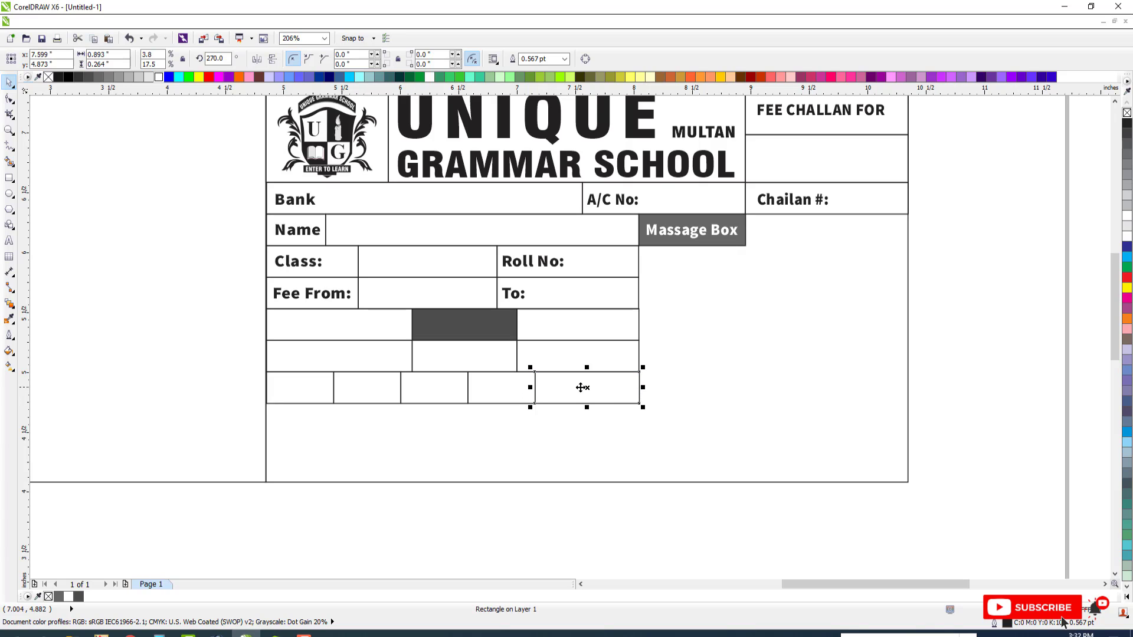
{"action": "left_click_drag", "start_coordinate": [529, 388], "coordinate": [702, 397]}
{"action": "key", "text": "ctrl+r"}
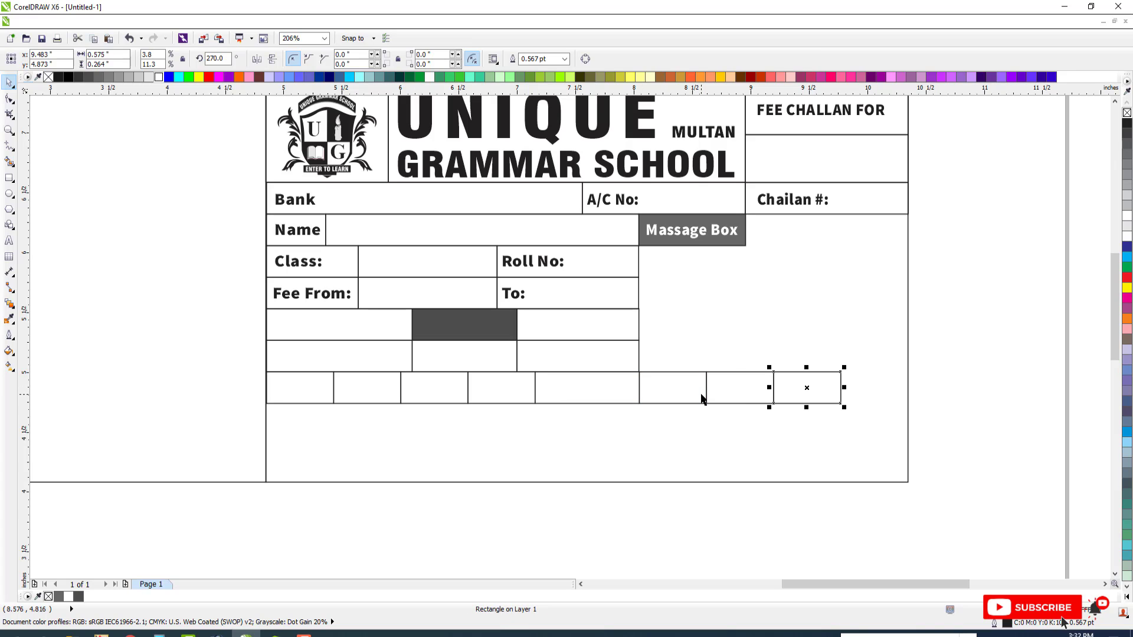
Stretch the eight seventh-row boxes to the receipt's right edge, about 5.49 inches wide overall, and group them
{"action": "scroll", "coordinate": [606, 391], "scroll_direction": "down", "scroll_amount": 3}
{"action": "scroll", "coordinate": [493, 352], "scroll_direction": "up", "scroll_amount": 3}
{"action": "left_click_drag", "start_coordinate": [213, 295], "coordinate": [833, 359]}
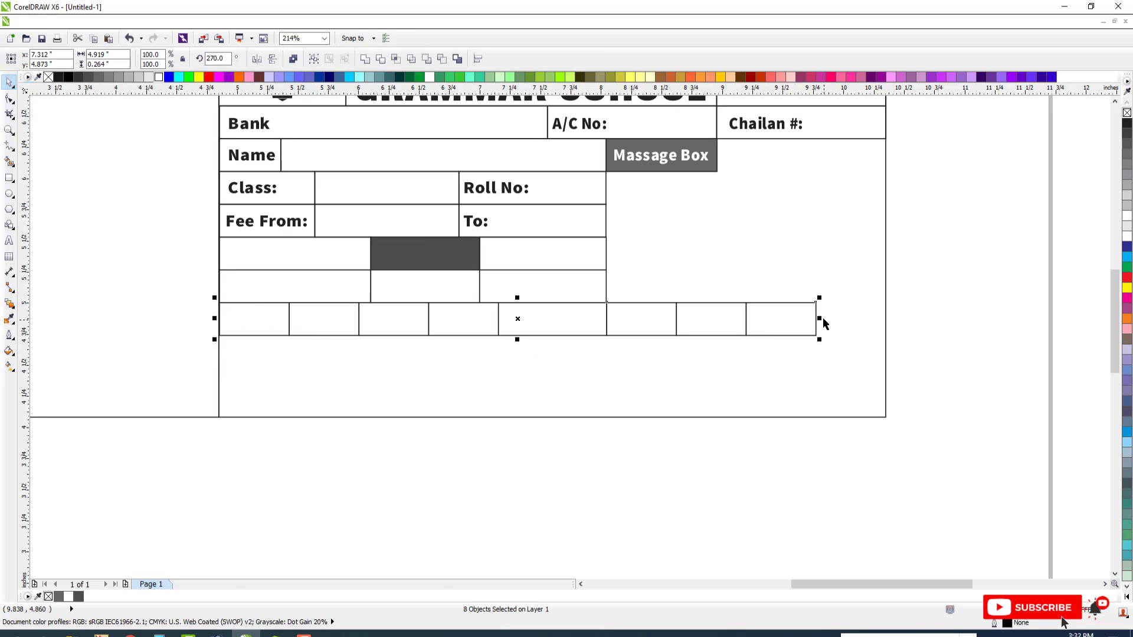
{"action": "left_click_drag", "start_coordinate": [823, 319], "coordinate": [881, 318]}
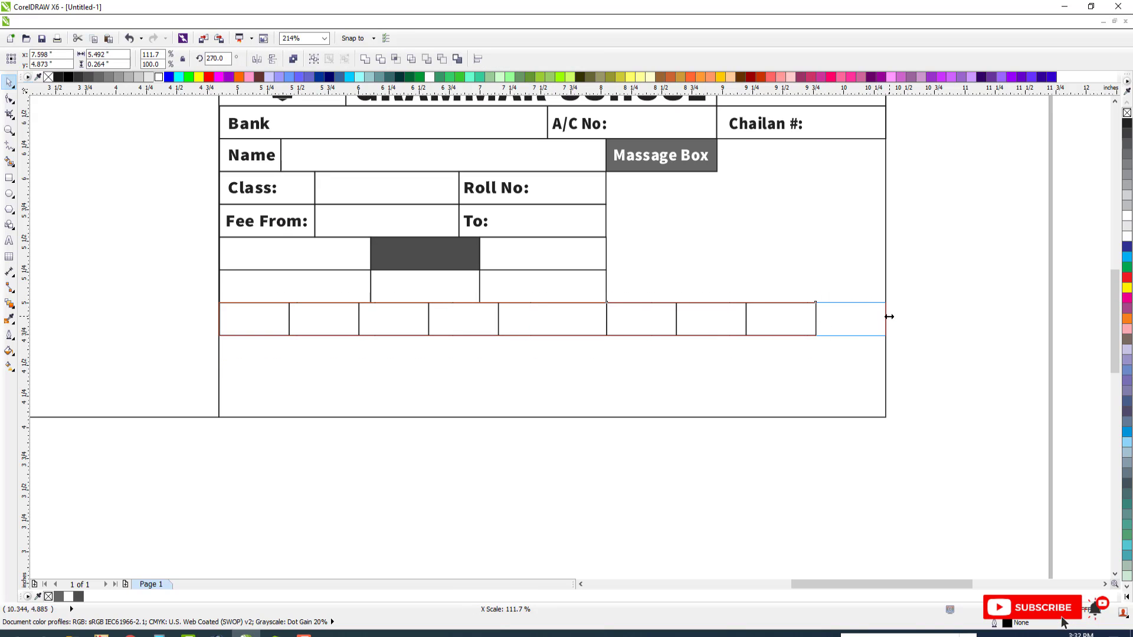
{"action": "left_click_drag", "start_coordinate": [889, 317], "coordinate": [890, 317]}
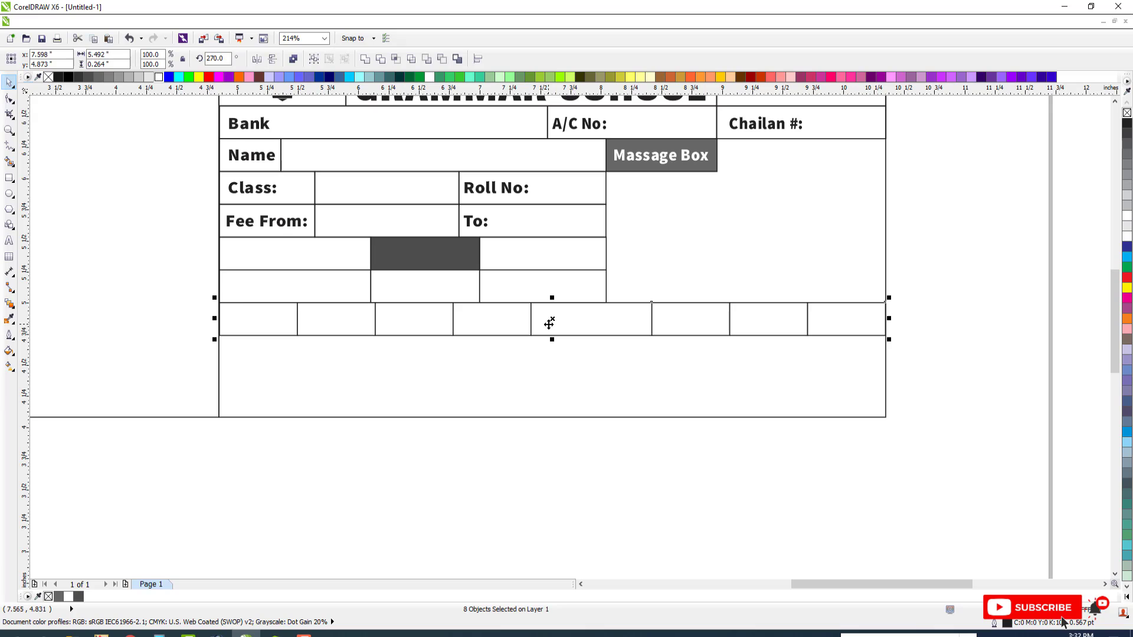
{"action": "key", "text": "ctrl+g"}
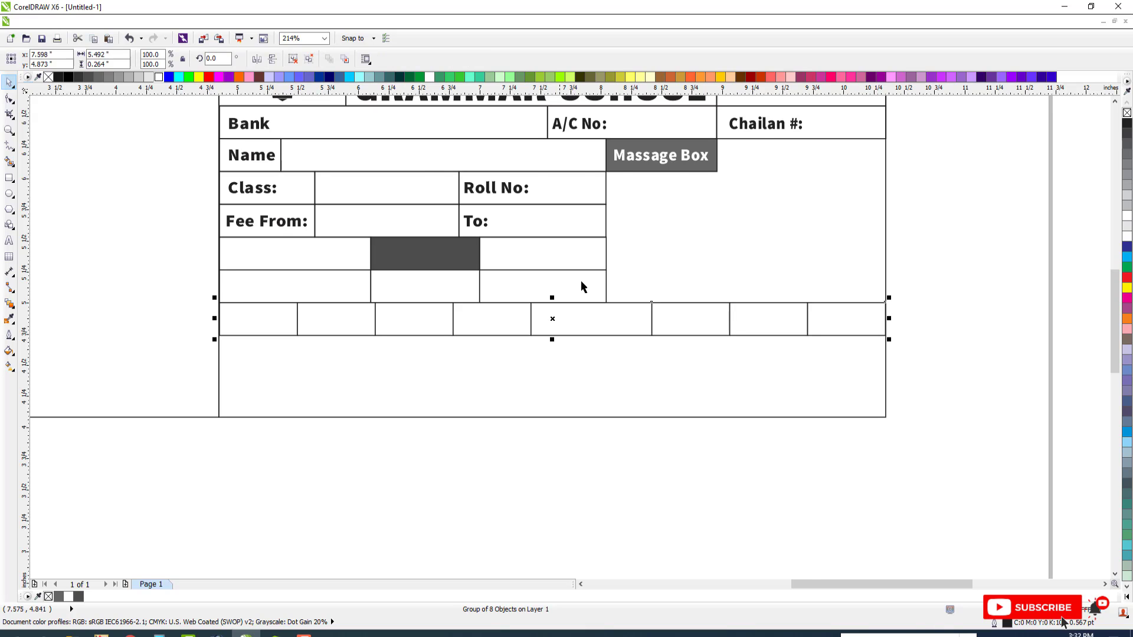
Move the divider between the fifth and sixth boxes of the seventh row to align with the right edge of the "To:" box
{"action": "key", "text": "F3"}
{"action": "key", "text": "F2"}
{"action": "left_click_drag", "start_coordinate": [276, 154], "coordinate": [807, 367]}
{"action": "key", "text": "Escape"}
{"action": "left_click", "coordinate": [666, 285]}
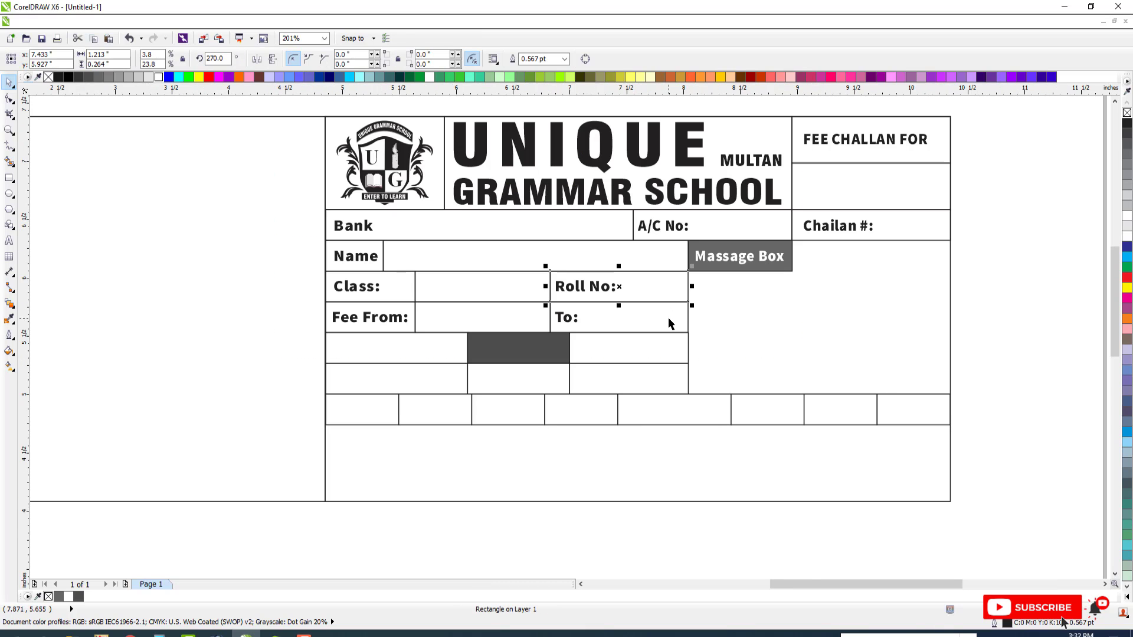
{"action": "left_click", "coordinate": [668, 319], "text": "shift"}
{"action": "key", "text": "Escape"}
{"action": "left_click", "coordinate": [671, 266]}
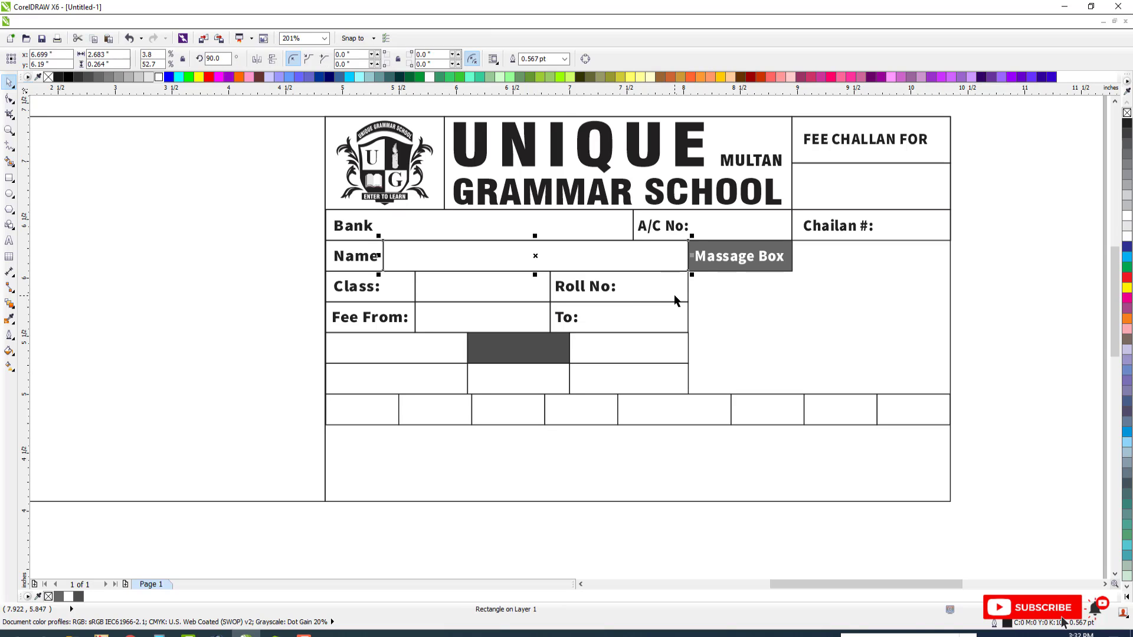
{"action": "left_click", "coordinate": [678, 319]}
{"action": "key", "text": "Escape"}
{"action": "left_click", "coordinate": [725, 404]}
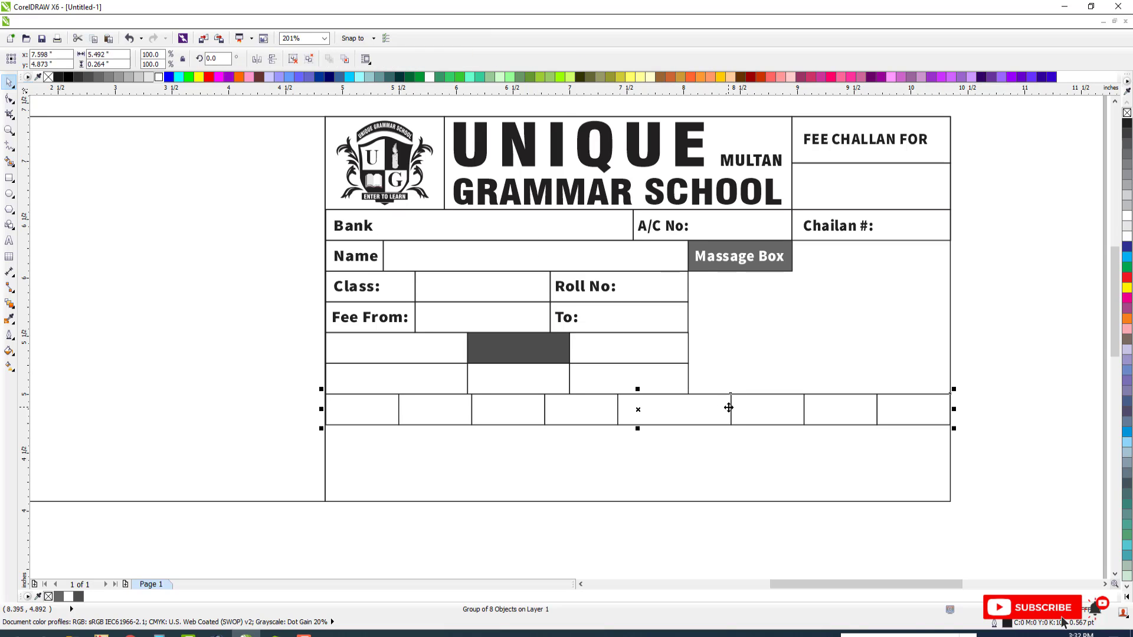
{"action": "left_click", "coordinate": [728, 408], "text": "ctrl"}
{"action": "left_click_drag", "start_coordinate": [731, 409], "coordinate": [683, 409]}
{"action": "left_click", "coordinate": [732, 409], "text": "ctrl"}
{"action": "key", "text": "Escape"}
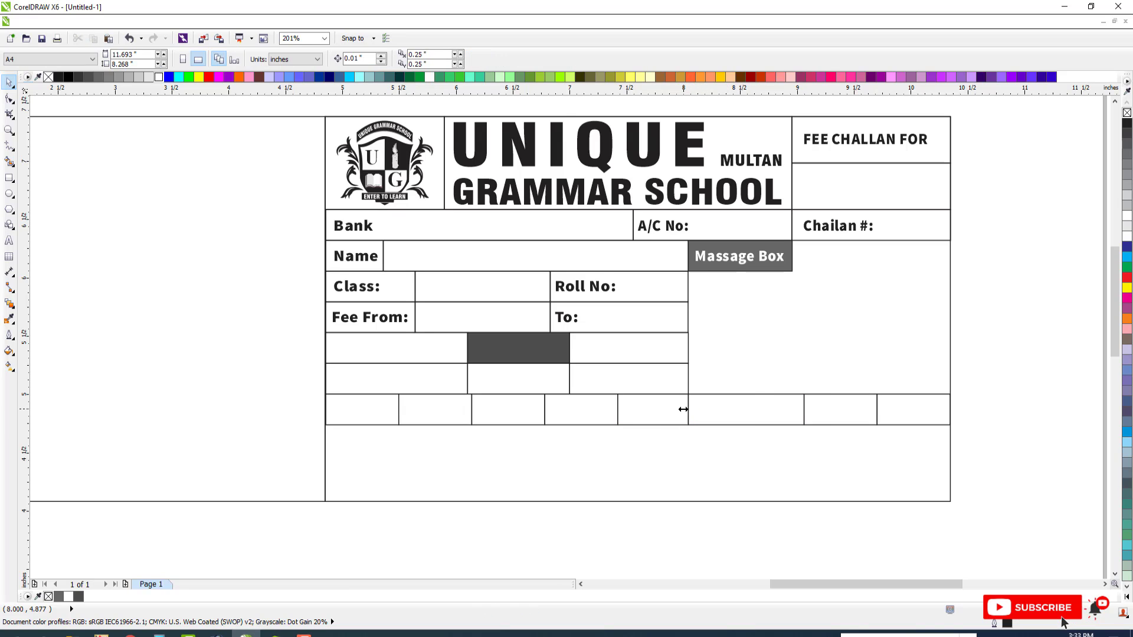
Copy the grouped seventh row downward as an eighth row about 0.615 inches tall
{"action": "scroll", "coordinate": [705, 375], "scroll_direction": "down", "scroll_amount": 1}
{"action": "key", "text": "F2"}
{"action": "left_click_drag", "start_coordinate": [422, 271], "coordinate": [937, 481]}
{"action": "scroll", "coordinate": [567, 403], "scroll_direction": "down", "scroll_amount": 1}
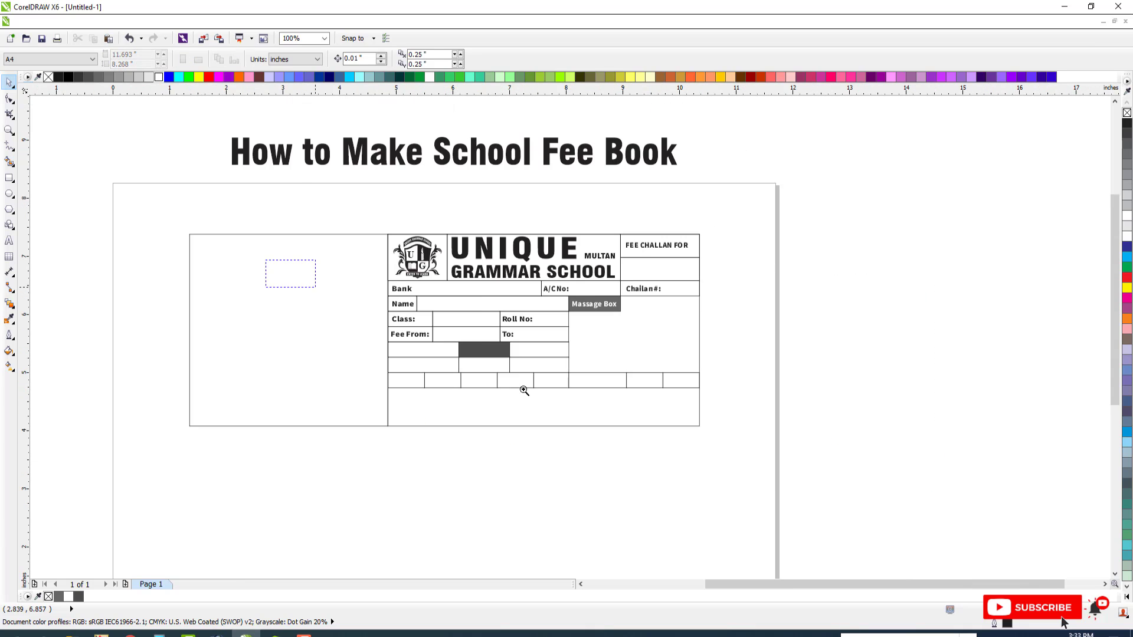
{"action": "scroll", "coordinate": [466, 392], "scroll_direction": "up", "scroll_amount": 1}
{"action": "left_click_drag", "start_coordinate": [283, 332], "coordinate": [966, 392]}
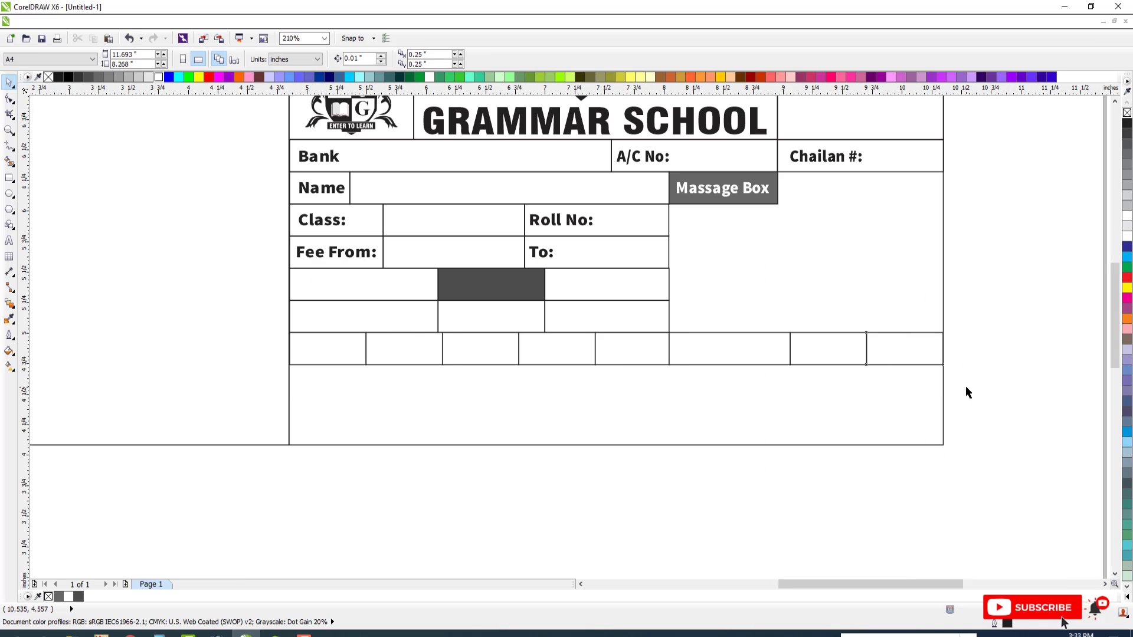
{"action": "left_click_drag", "start_coordinate": [616, 329], "coordinate": [612, 444]}
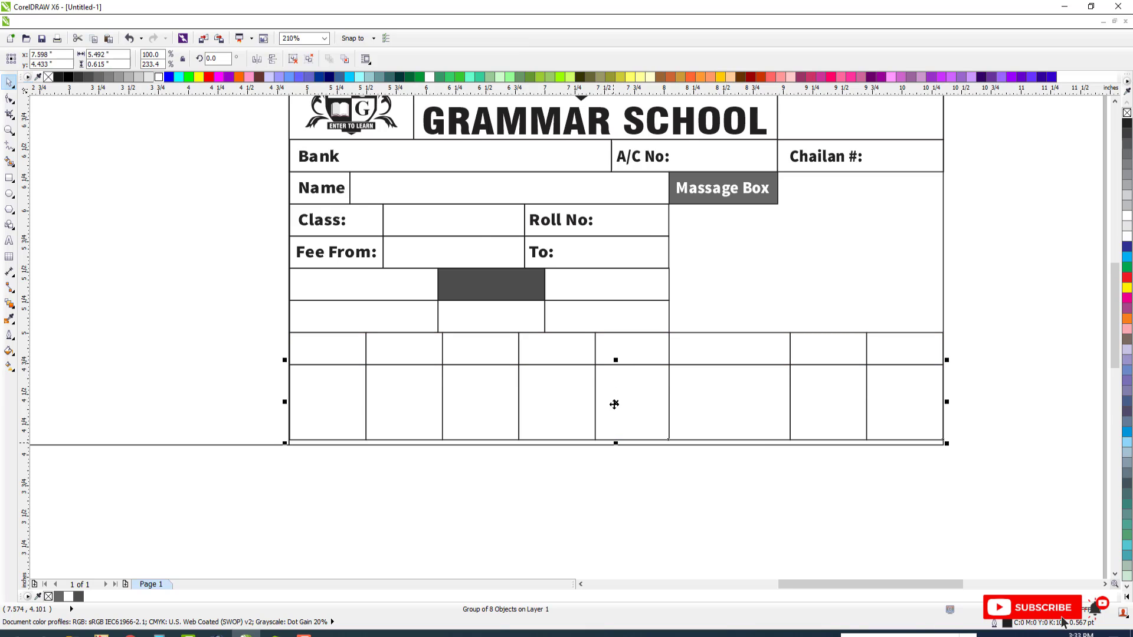
Copy "Fee From:" into the first box of the seventh row and center it in the box
{"action": "scroll", "coordinate": [474, 324], "scroll_direction": "down", "scroll_amount": 1}
{"action": "left_click_drag", "start_coordinate": [321, 246], "coordinate": [936, 464]}
{"action": "left_click", "coordinate": [331, 267]}
{"action": "left_click_drag", "start_coordinate": [331, 267], "coordinate": [323, 342]}
{"action": "right_click", "coordinate": [323, 342]}
{"action": "key", "text": "Escape"}
{"action": "left_click", "coordinate": [324, 340]}
{"action": "left_click", "coordinate": [324, 350], "text": "shift"}
{"action": "key", "text": "c"}
{"action": "key", "text": "e"}
{"action": "key", "text": "Escape"}
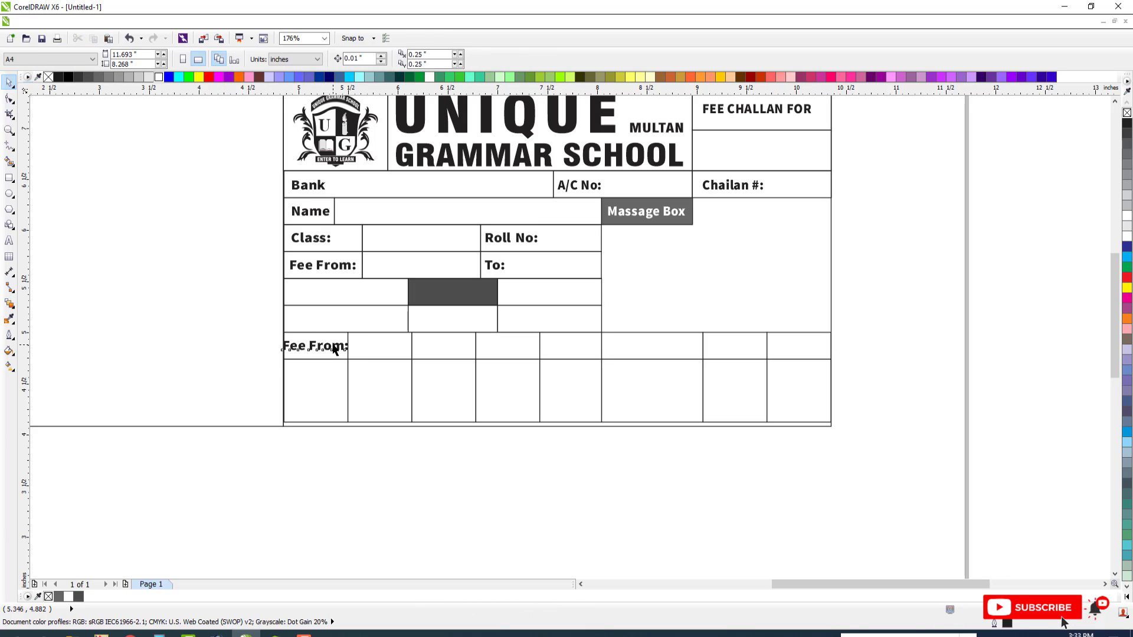
Change the copied text in the seventh row's first box to "Tuition Fee" on two lines
{"action": "left_click", "coordinate": [334, 344]}
{"action": "key", "text": "F8"}
{"action": "key", "text": "ctrl+a"}
{"action": "type", "text": "T"}
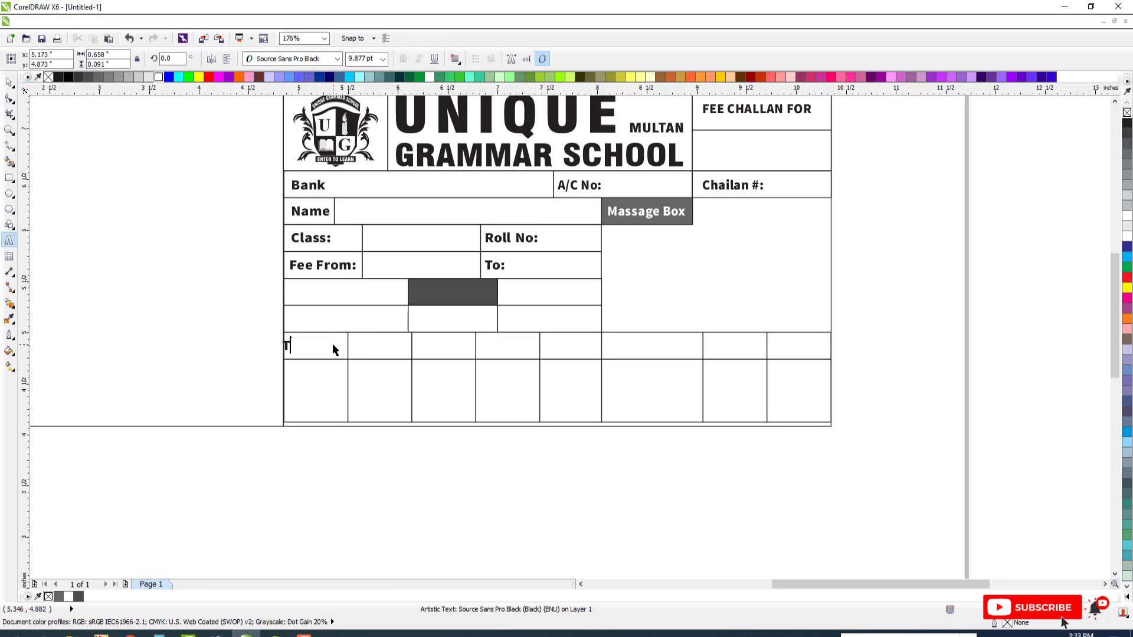
{"action": "type", "text": "uit"}
{"action": "key", "text": "BackSpace"}
{"action": "type", "text": "ition"}
{"action": "key", "text": "Return"}
{"action": "type", "text": "Fr"}
{"action": "key", "text": "BackSpace"}
{"action": "type", "text": "ee"}
{"action": "key", "text": "ctrl+space"}
Center-align the two lines of "Tuition Fee" and center the text within its box
{"action": "left_click_drag", "start_coordinate": [206, 288], "coordinate": [542, 411]}
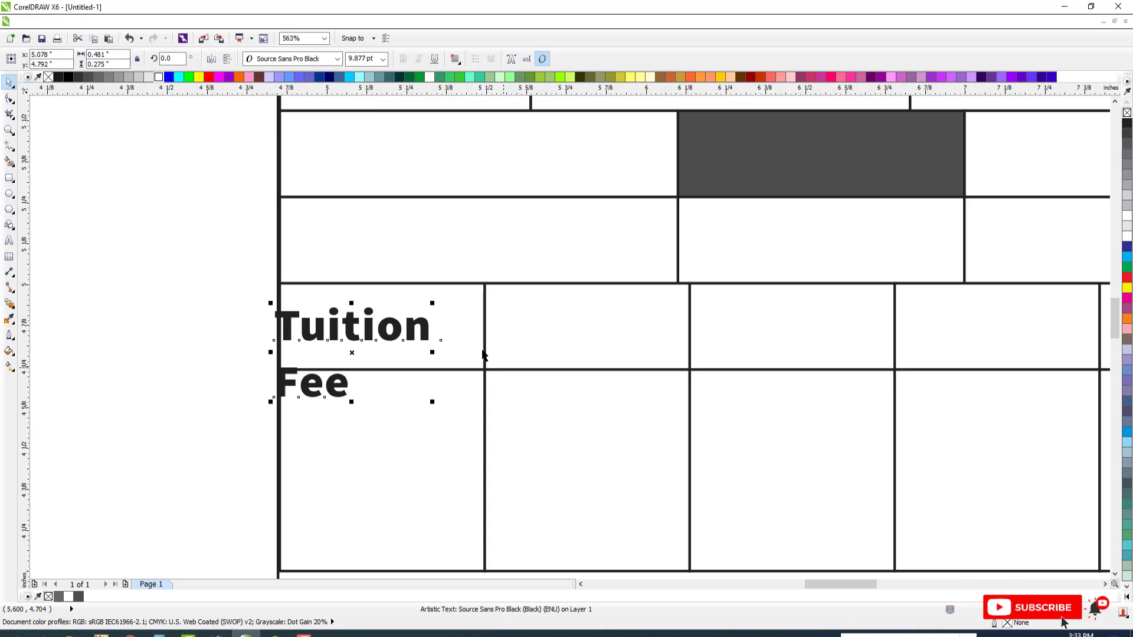
{"action": "left_click", "coordinate": [454, 62]}
{"action": "left_click", "coordinate": [480, 101]}
{"action": "left_click", "coordinate": [451, 307], "text": "shift"}
{"action": "key", "text": "c"}
{"action": "key", "text": "e"}
{"action": "key", "text": "Escape"}
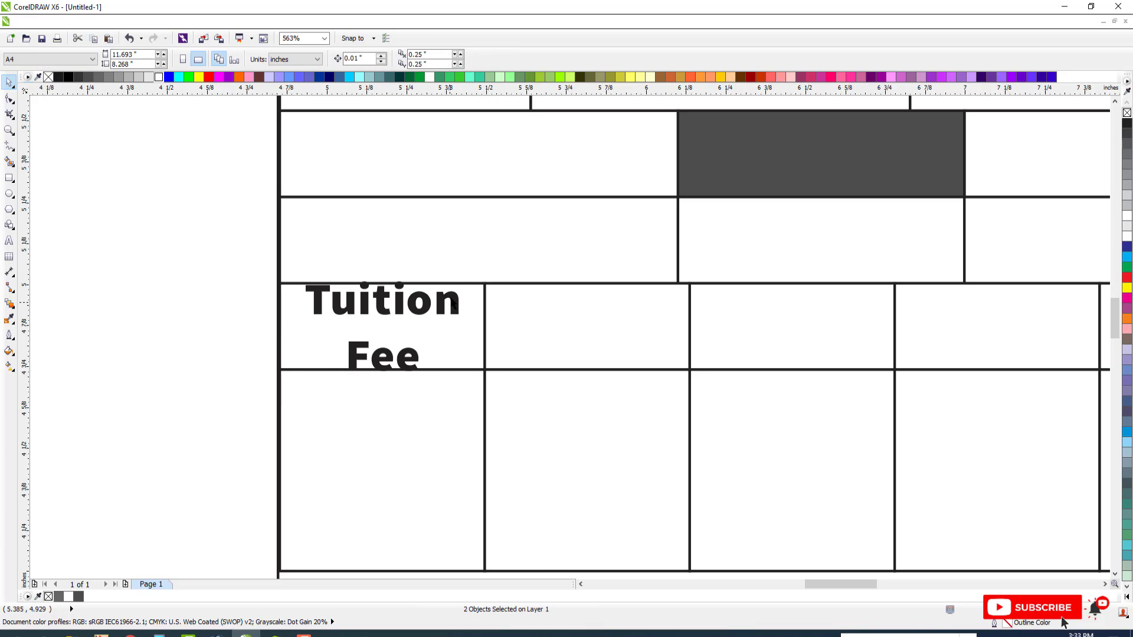
Tighten the line spacing of "Tuition Fee" so both lines fit the box, and re-center the text
{"action": "left_click", "coordinate": [381, 306]}
{"action": "left_click", "coordinate": [10, 99]}
{"action": "left_click_drag", "start_coordinate": [298, 379], "coordinate": [301, 348]}
{"action": "key", "text": "space"}
{"action": "left_click", "coordinate": [474, 349], "text": "shift"}
{"action": "key", "text": "c"}
{"action": "key", "text": "e"}
{"action": "key", "text": "Escape"}
Scale "Tuition Fee" down to about 8.4 pt and copy it into the second box of the seventh row
{"action": "left_click", "coordinate": [458, 305]}
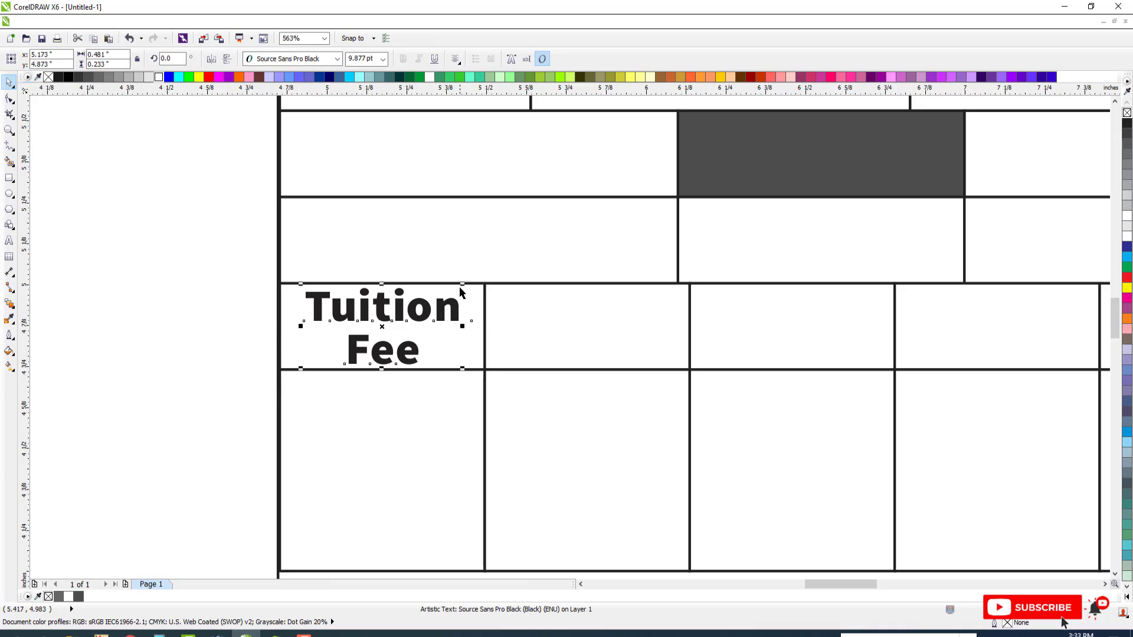
{"action": "left_click_drag", "start_coordinate": [462, 284], "coordinate": [450, 290]}
{"action": "scroll", "coordinate": [419, 316], "scroll_direction": "down", "scroll_amount": 3}
{"action": "scroll", "coordinate": [434, 329], "scroll_direction": "up", "scroll_amount": 2}
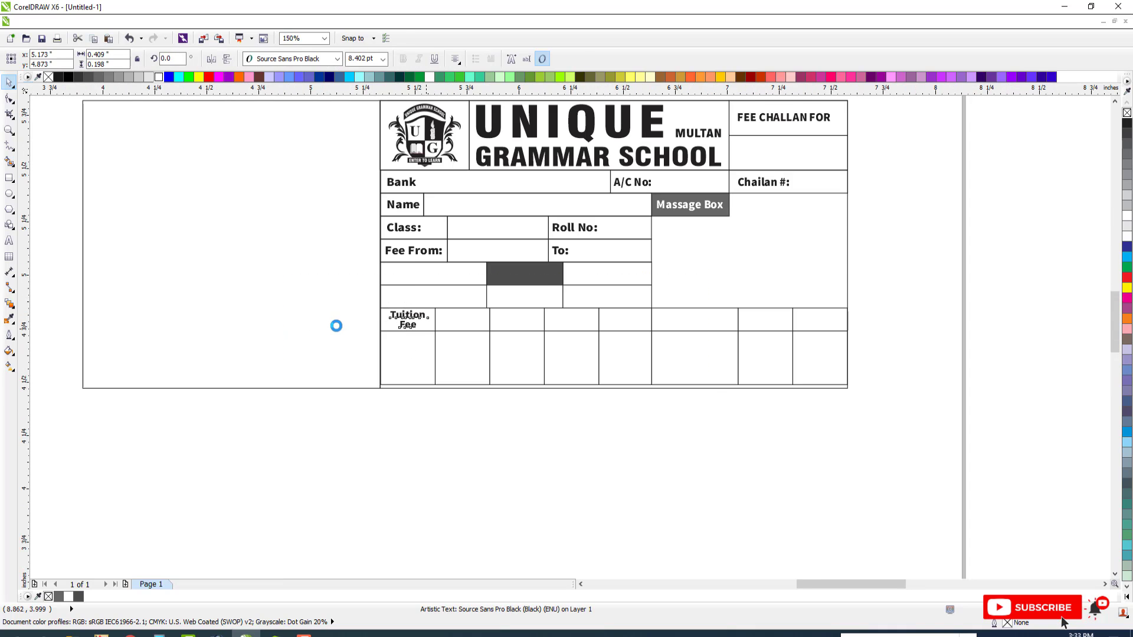
{"action": "left_click_drag", "start_coordinate": [357, 302], "coordinate": [490, 300]}
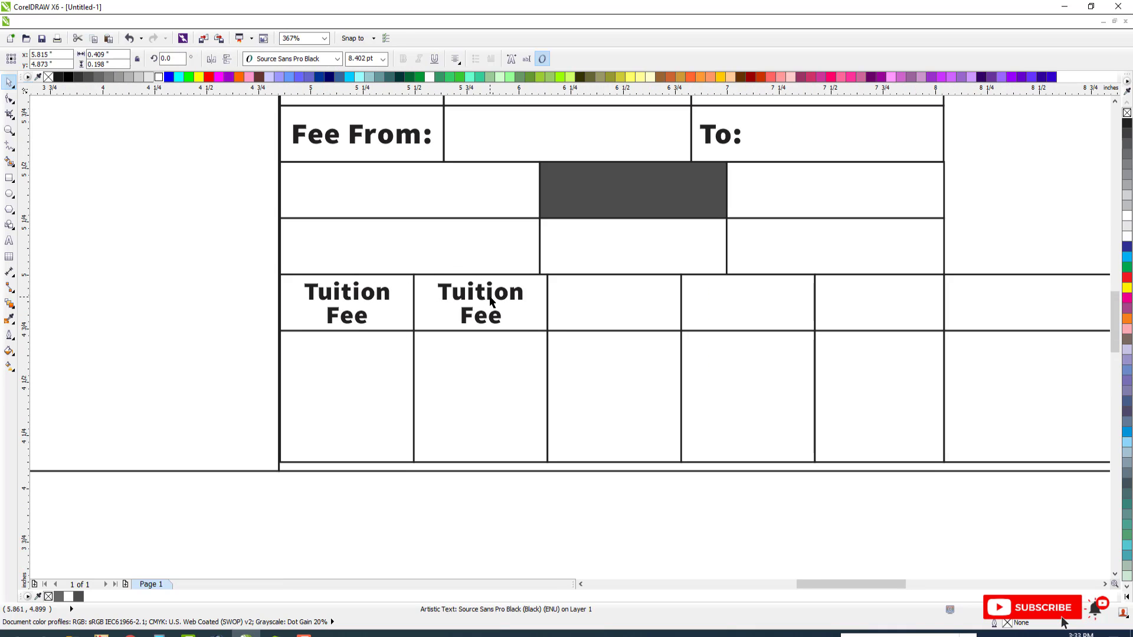
Change the copied text in the seventh row's second box to "Computer Charges" on two lines
{"action": "key", "text": "F10"}
{"action": "key", "text": "F8"}
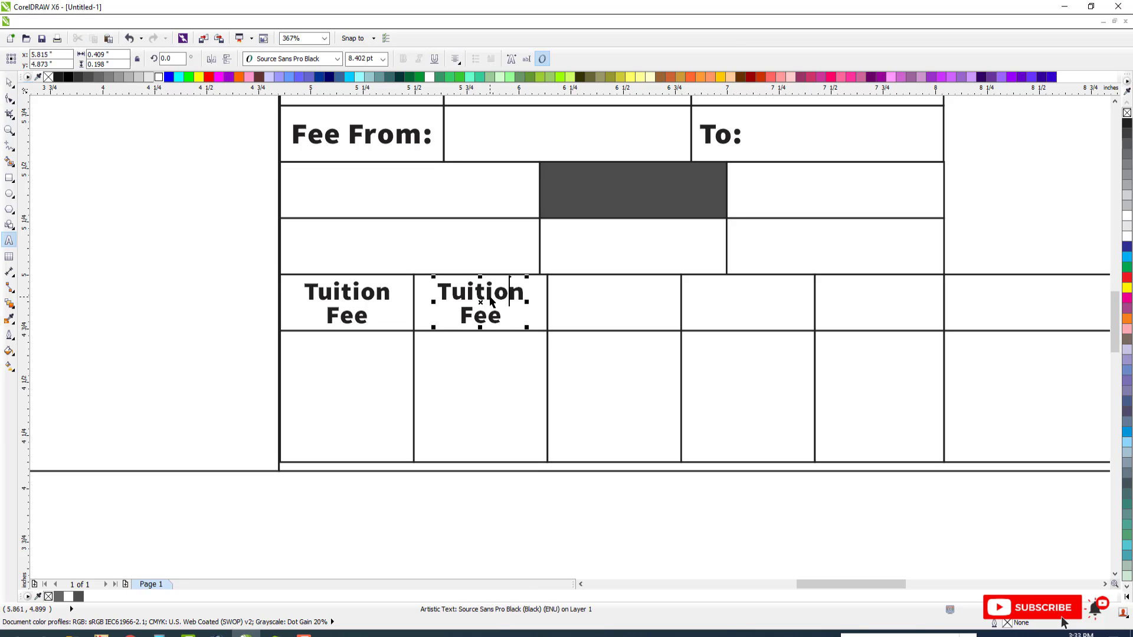
{"action": "double_click", "coordinate": [490, 301]}
{"action": "type", "text": "Comp"}
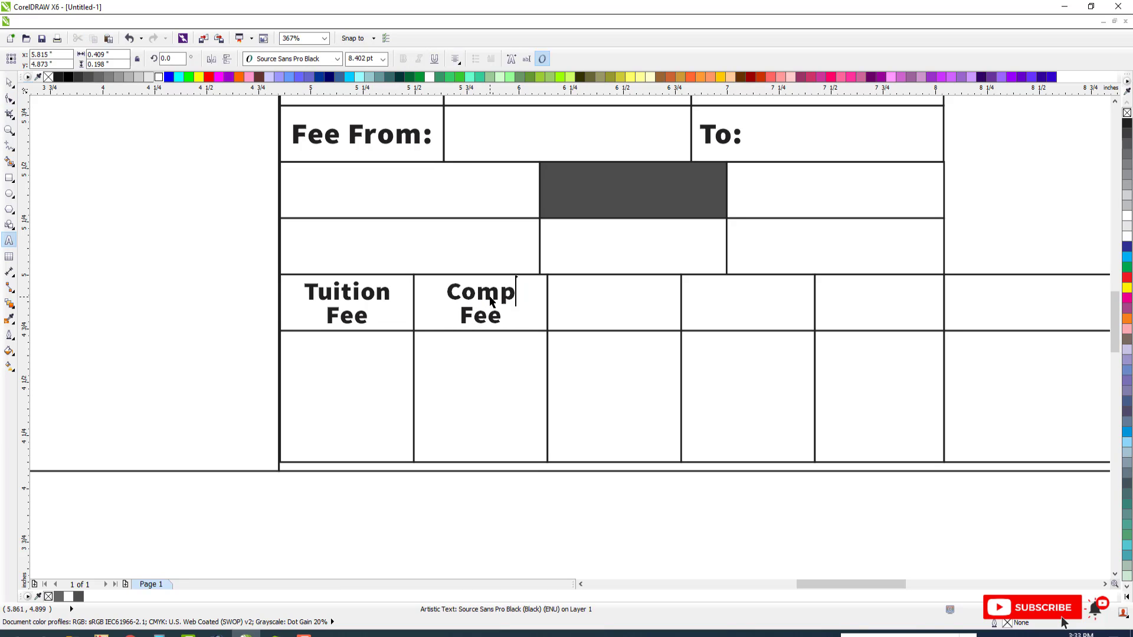
{"action": "type", "text": "uter "}
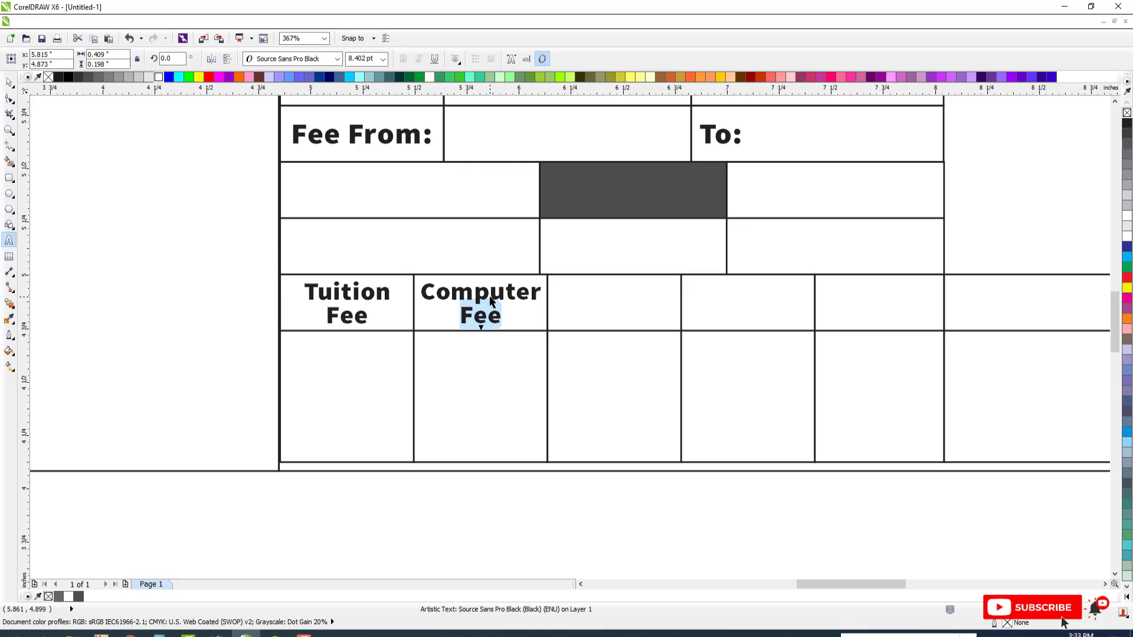
{"action": "type", "text": "Charges"}
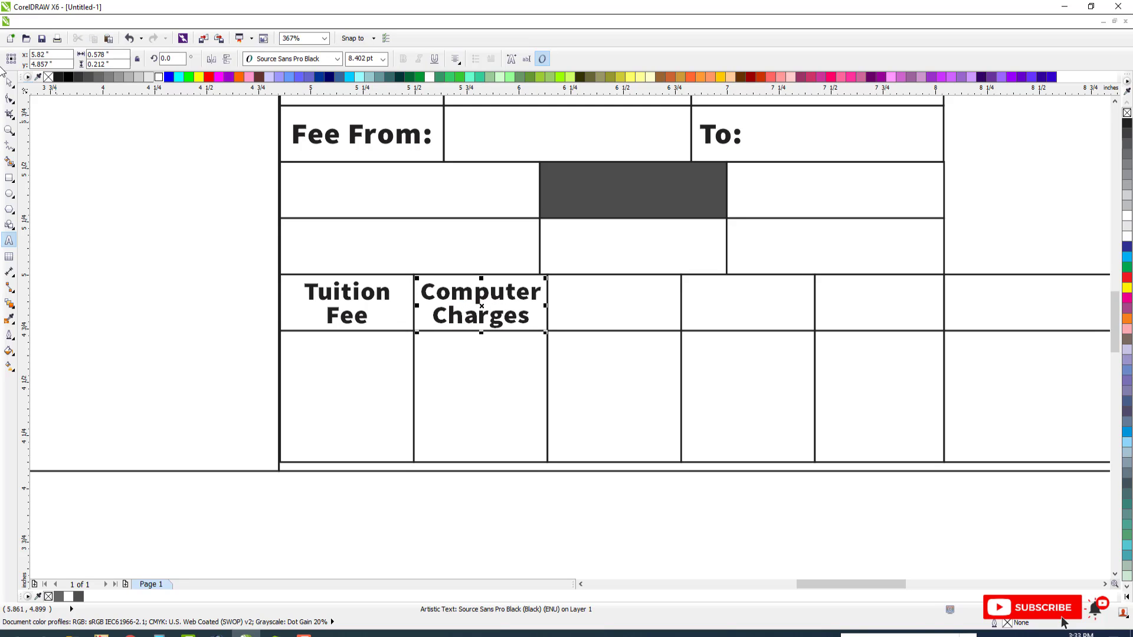
{"action": "left_click", "coordinate": [9, 83]}
{"action": "left_click", "coordinate": [444, 278]}
Copy "Computer Charges" into the seventh row's third box and change the copy to "Fines"
{"action": "left_click", "coordinate": [482, 302]}
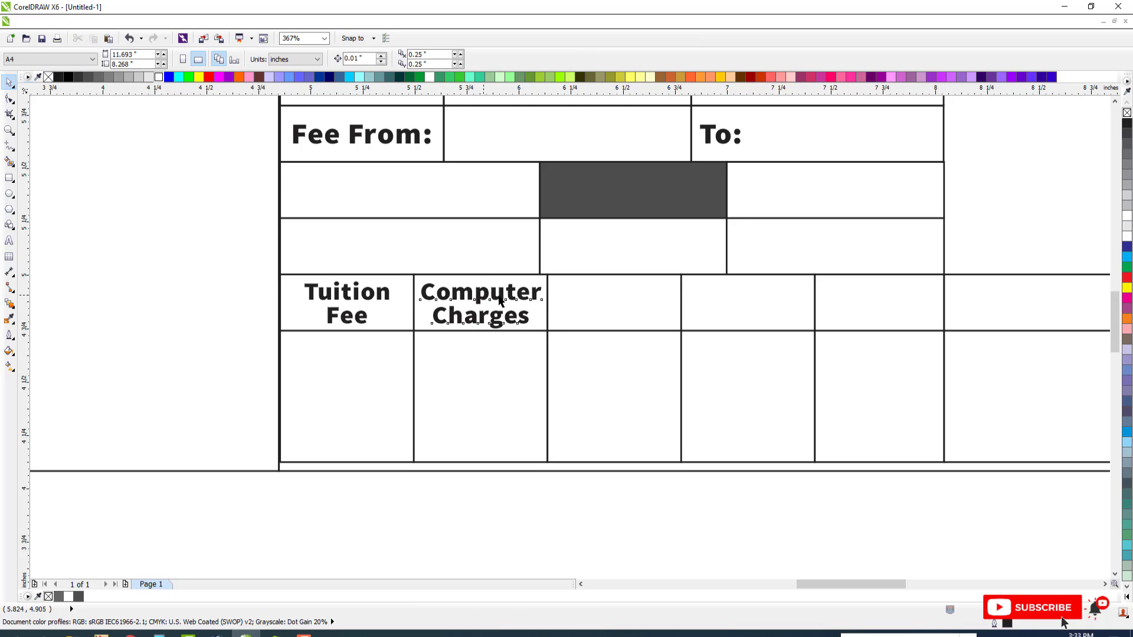
{"action": "left_click_drag", "start_coordinate": [482, 302], "coordinate": [608, 302]}
{"action": "key", "text": "F8"}
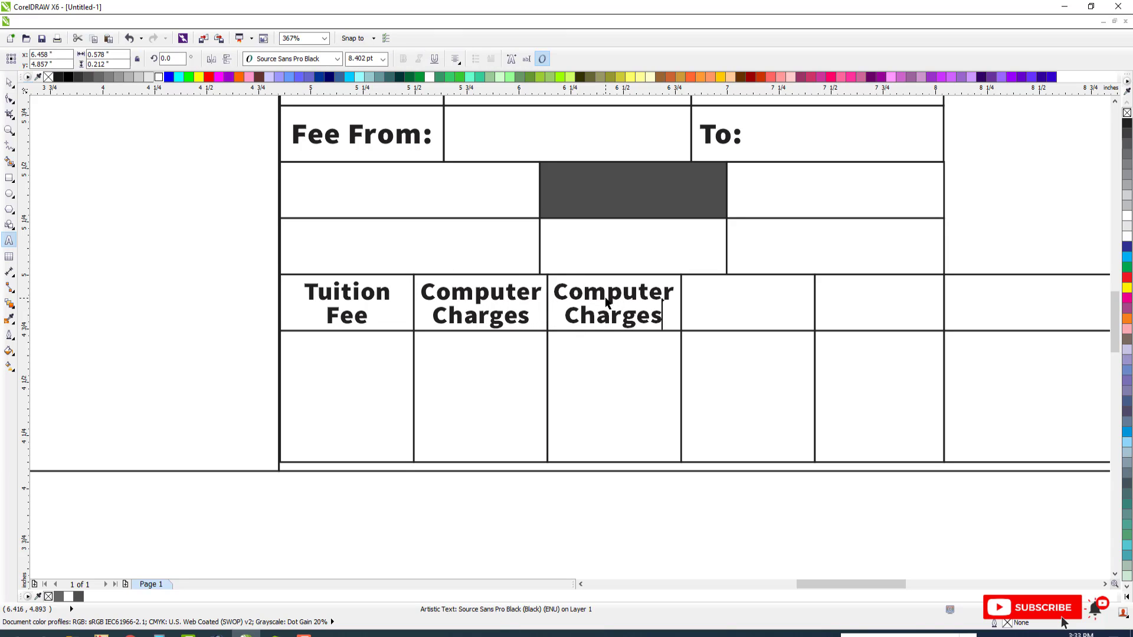
{"action": "key", "text": "ctrl+shift+Left"}
{"action": "key", "text": "BackSpace"}
{"action": "key", "text": "ctrl+shift+Right"}
{"action": "type", "text": "F"}
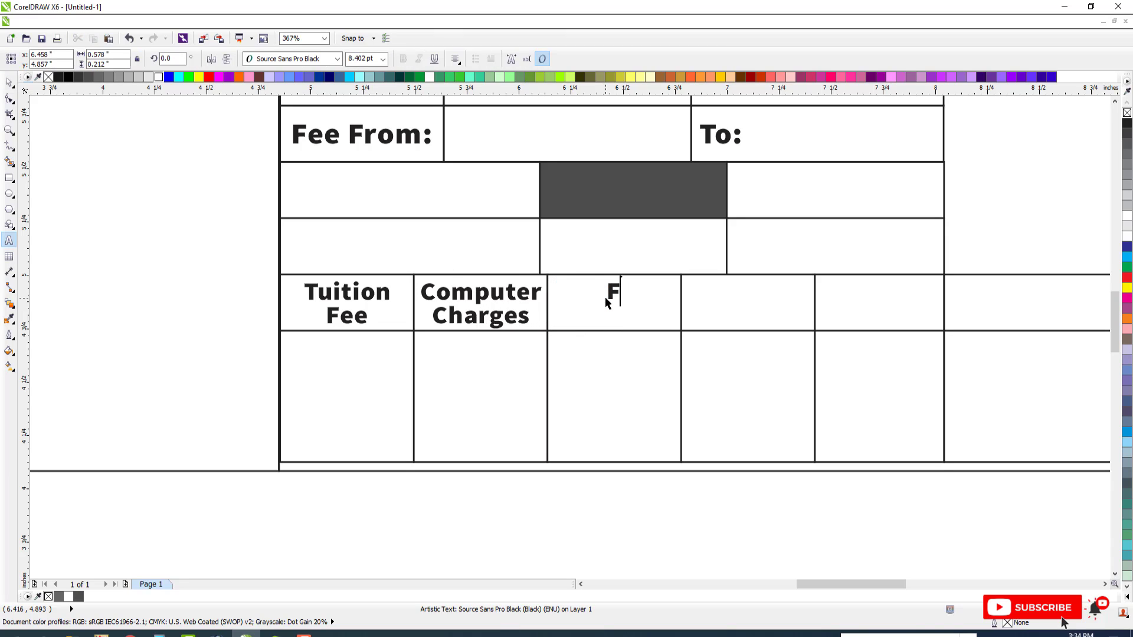
{"action": "type", "text": "ines"}
{"action": "key", "text": "ctrl+space"}
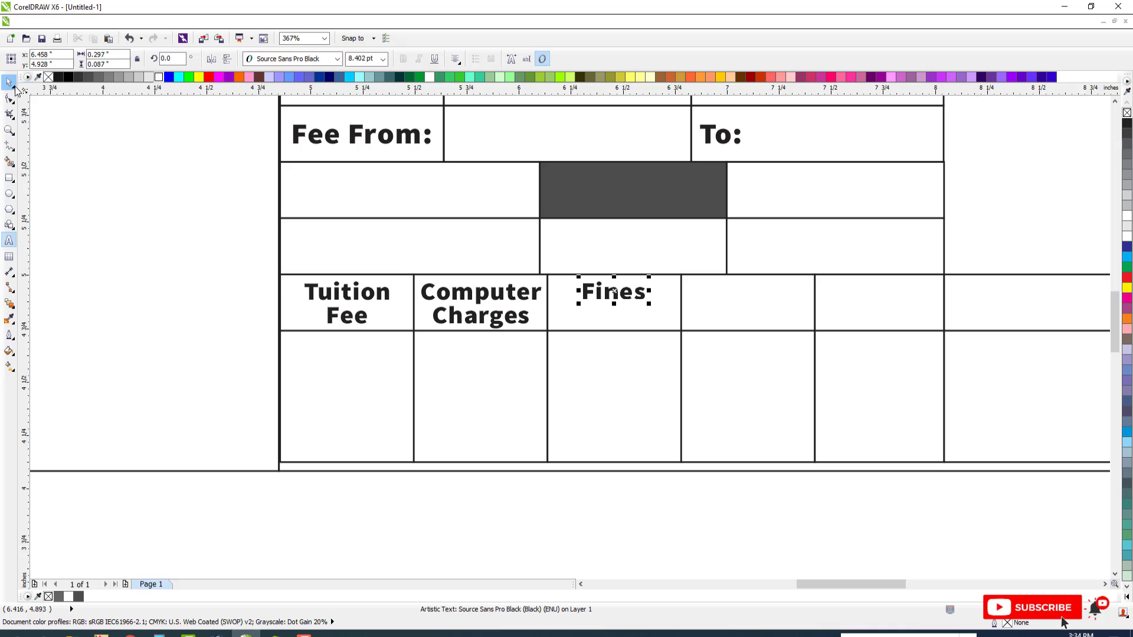
Center "Fines" vertically within its box
{"action": "left_click", "coordinate": [570, 318], "text": "shift"}
{"action": "key", "text": "e"}
{"action": "scroll", "coordinate": [503, 303], "scroll_direction": "down", "scroll_amount": 2}
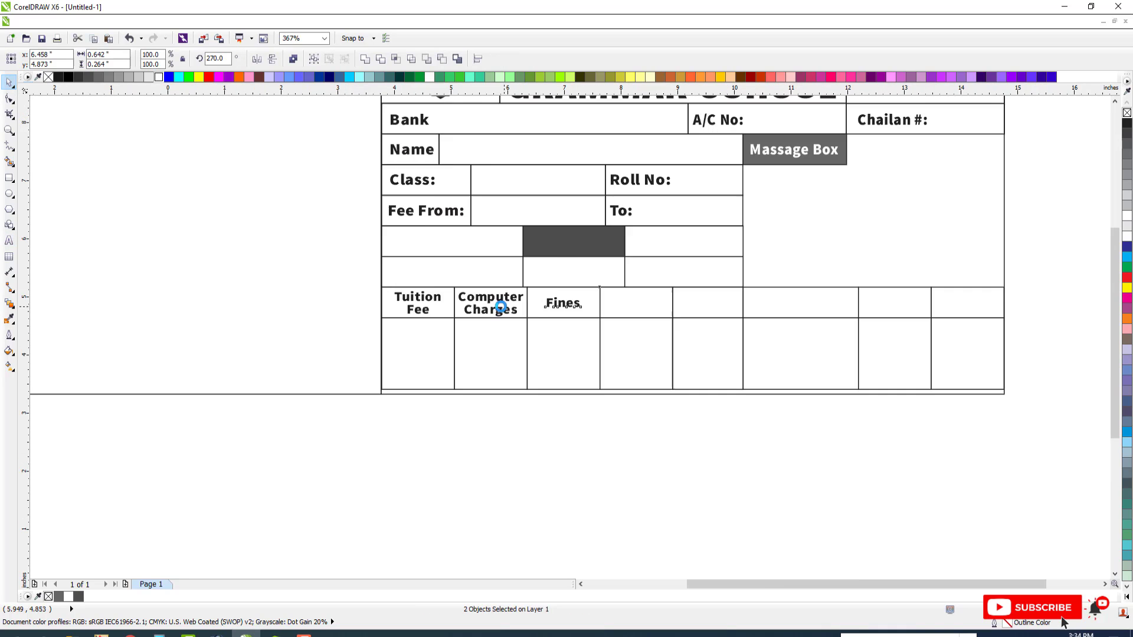
{"action": "key", "text": "F2"}
{"action": "left_click_drag", "start_coordinate": [381, 272], "coordinate": [786, 393]}
{"action": "key", "text": "Escape"}
Align the top of "Fines" with the top of "Computer Charges"
{"action": "left_click", "coordinate": [458, 263]}
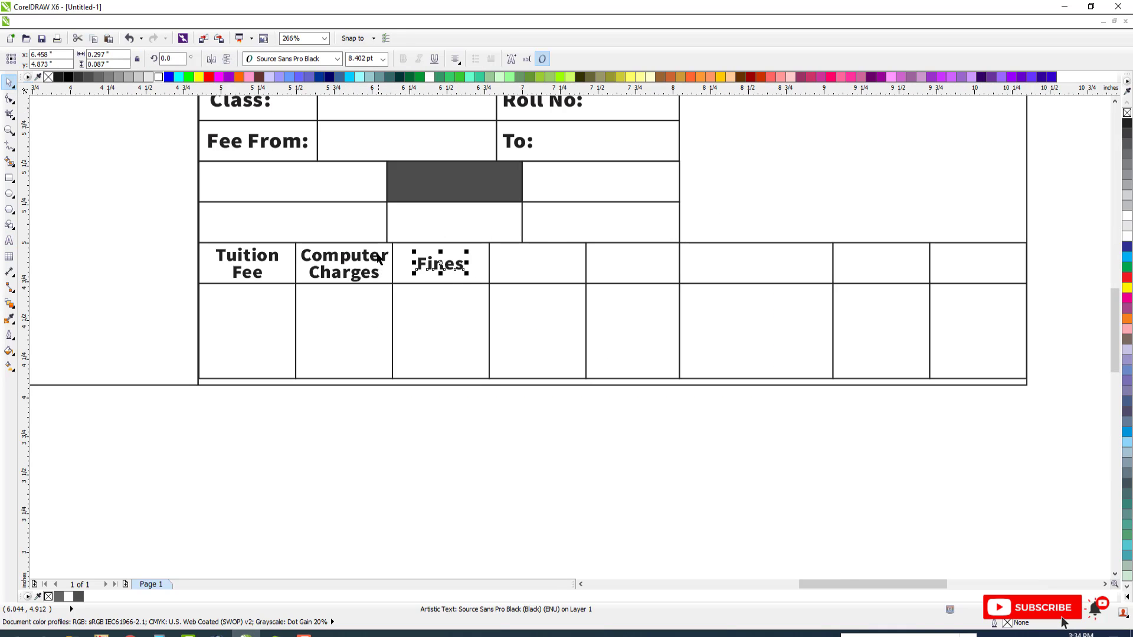
{"action": "left_click", "coordinate": [379, 256], "text": "shift"}
{"action": "key", "text": "t"}
{"action": "key", "text": "Escape"}
Copy "Fines" into the seventh row's fourth box and change the copy to "Others"
{"action": "scroll", "coordinate": [417, 256], "scroll_direction": "down", "scroll_amount": 2}
{"action": "key", "text": "F2"}
{"action": "left_click_drag", "start_coordinate": [275, 157], "coordinate": [878, 369]}
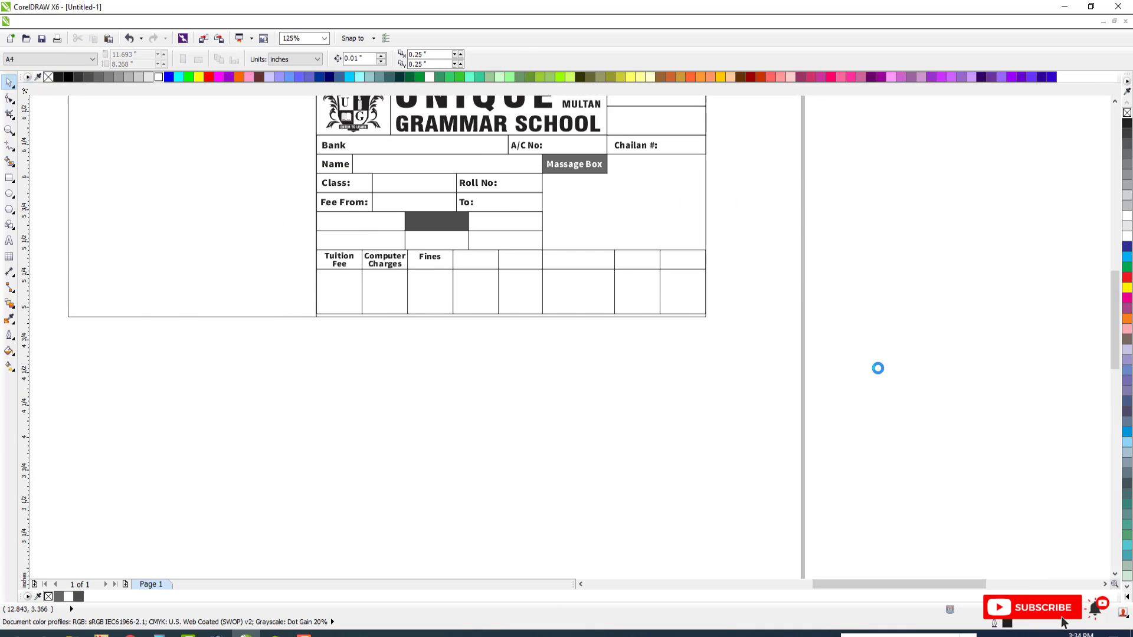
{"action": "left_click_drag", "start_coordinate": [300, 320], "coordinate": [394, 325]}
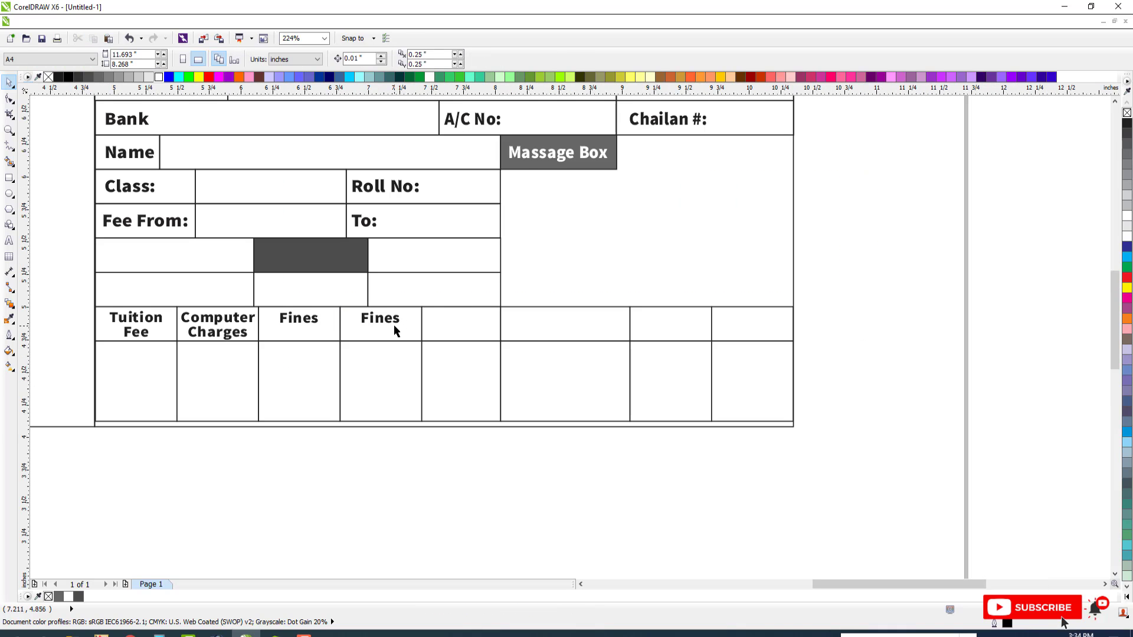
{"action": "double_click", "coordinate": [394, 325]}
{"action": "key", "text": "ctrl+a"}
{"action": "type", "text": "Ot"}
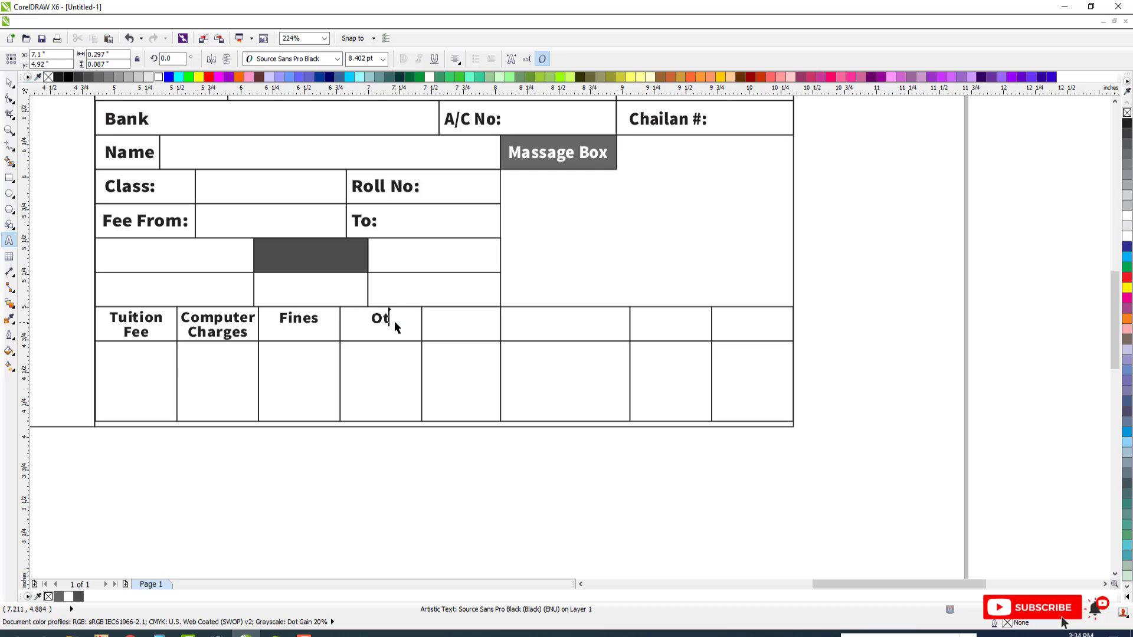
{"action": "type", "text": "hers"}
{"action": "key", "text": "ctrl+space"}
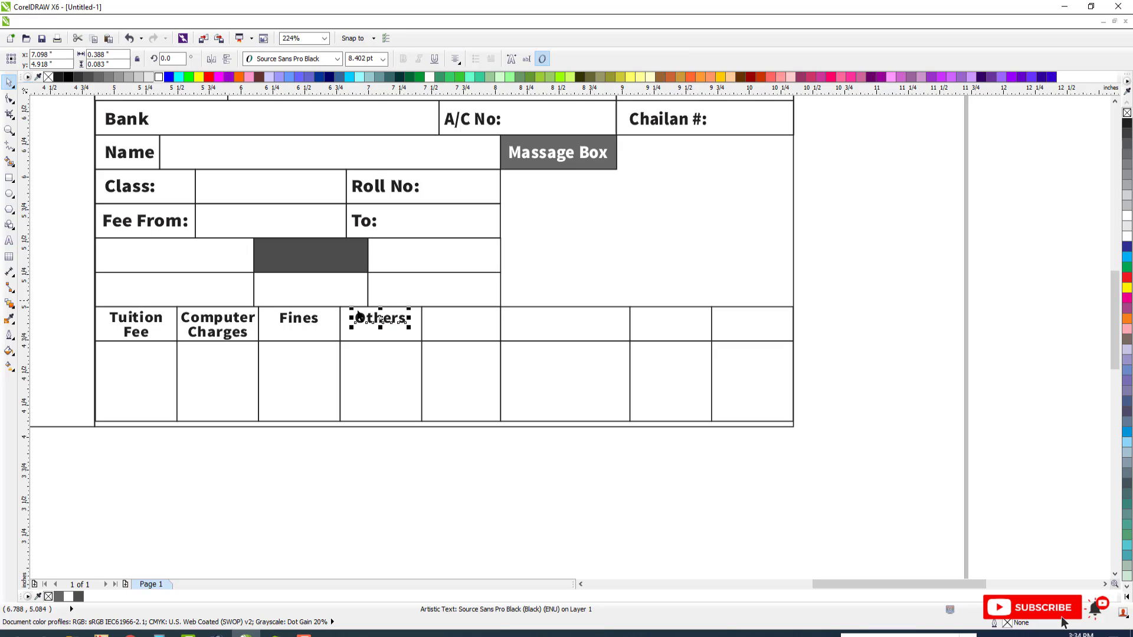
{"action": "key", "text": "Escape"}
Copy "Others" into the wide sixth box of the row and change the copy to "Current Dues"
{"action": "left_click_drag", "start_coordinate": [387, 324], "coordinate": [571, 325]}
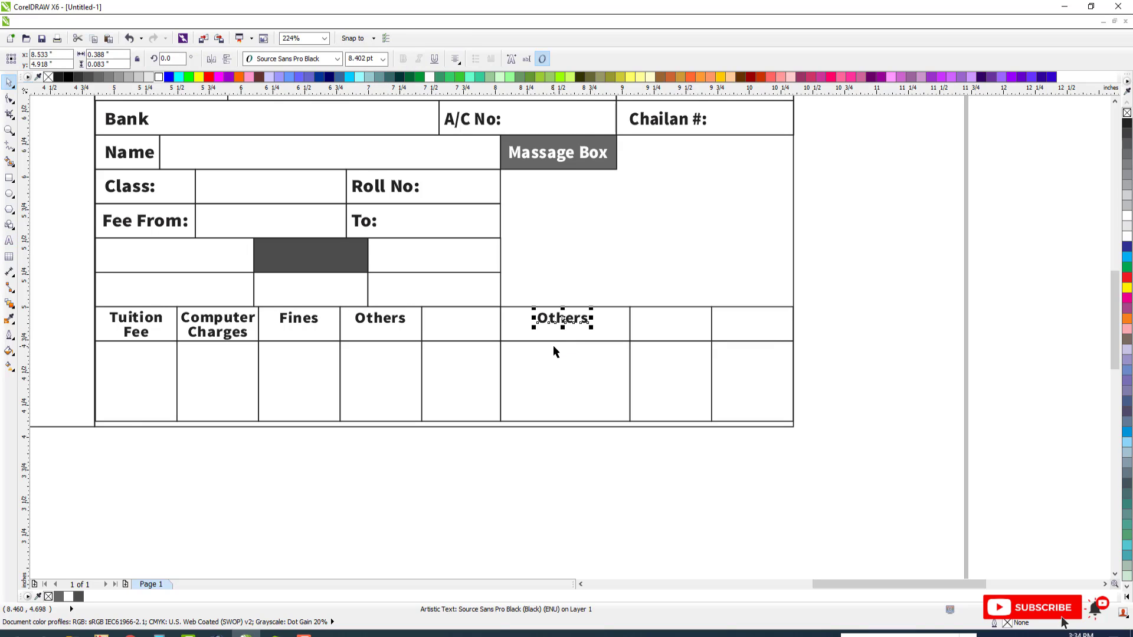
{"action": "key", "text": "F8"}
{"action": "key", "text": "ctrl+a"}
{"action": "type", "text": "C"}
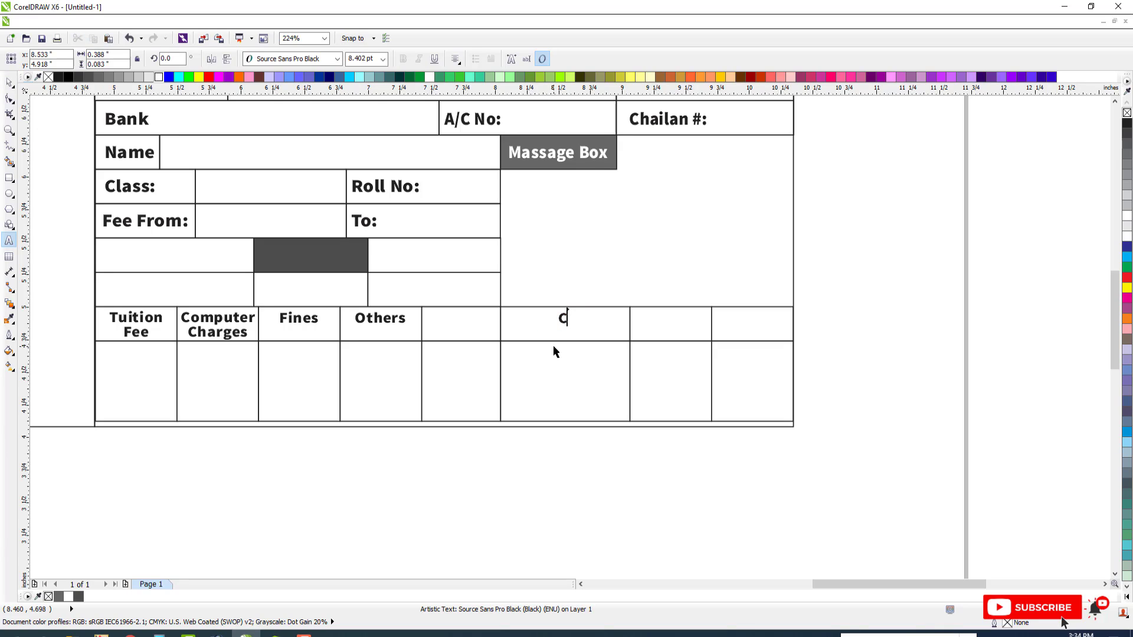
{"action": "type", "text": "urrent Dues"}
{"action": "key", "text": "ctrl+space"}
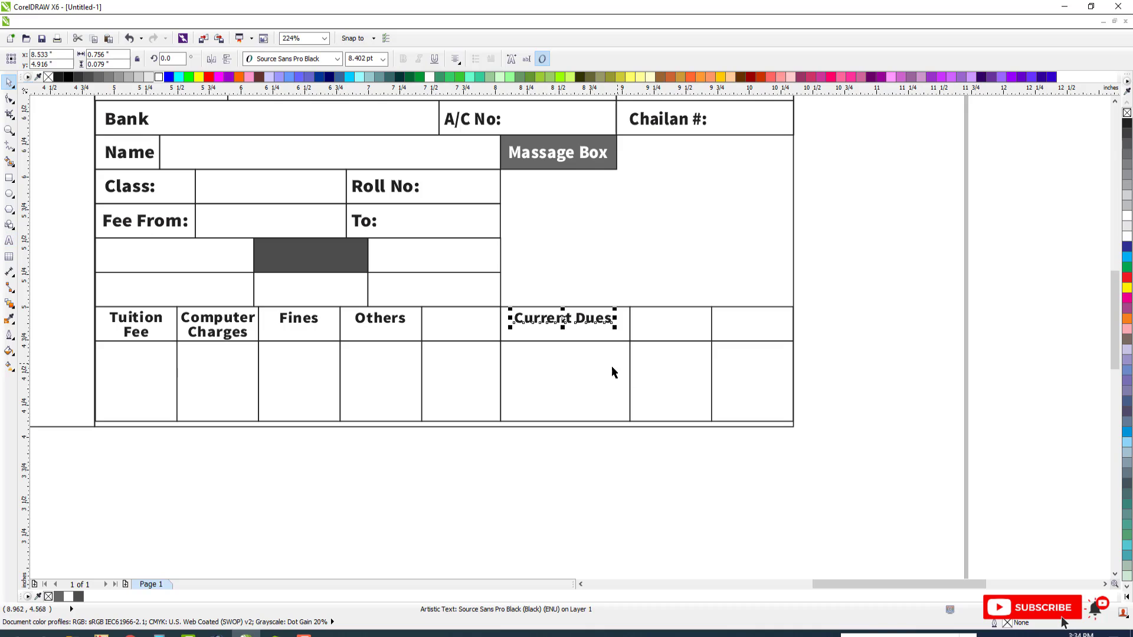
Copy "Current Dues" into the row's seventh box and change the copy to "Arrears"
{"action": "left_click_drag", "start_coordinate": [597, 322], "coordinate": [687, 324]}
{"action": "key", "text": "F8"}
{"action": "type", "text": "Arr"}
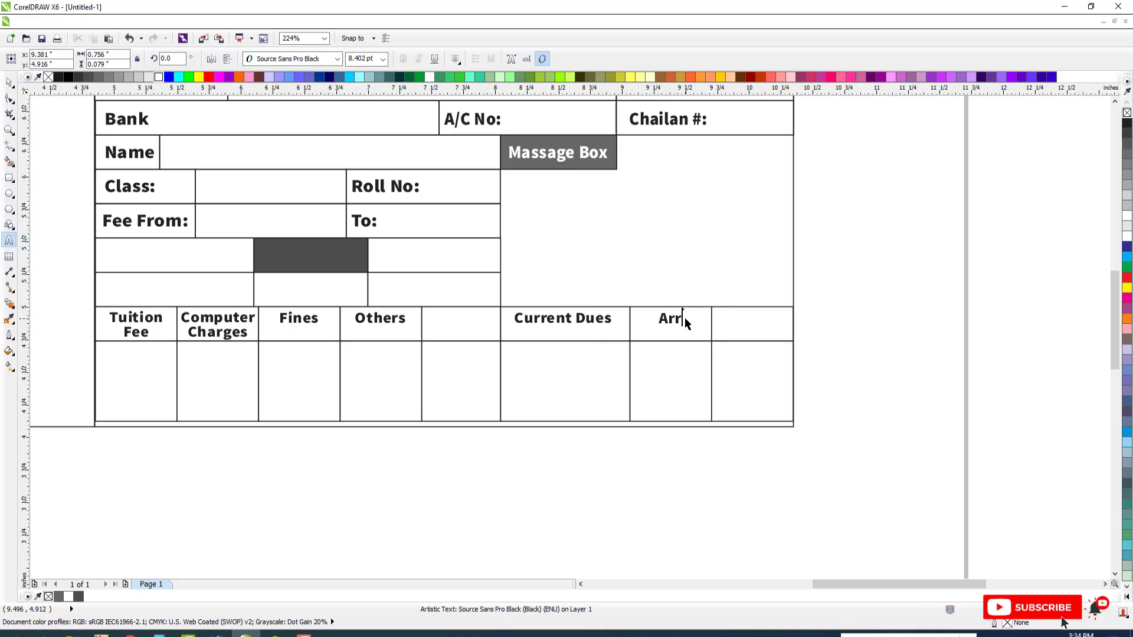
{"action": "type", "text": "ears"}
{"action": "left_click", "coordinate": [10, 82]}
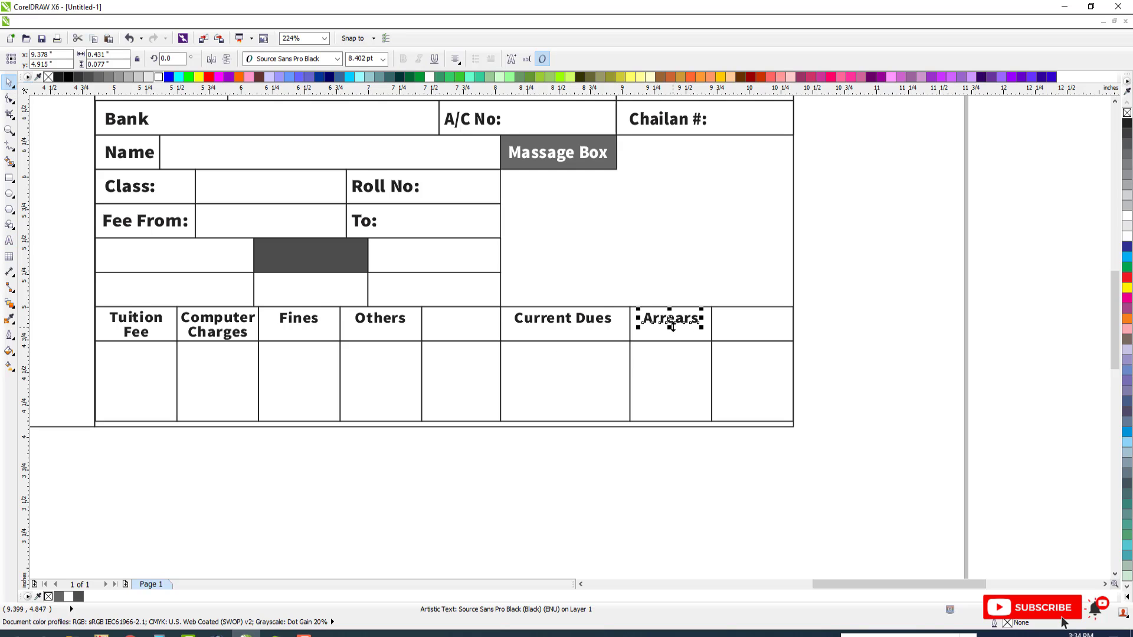
Copy "Arrears" into the row's last box and change the copy to "Total (Rs)"
{"action": "left_click", "coordinate": [669, 336]}
{"action": "left_click", "coordinate": [677, 321]}
{"action": "left_click", "coordinate": [685, 336]}
{"action": "left_click_drag", "start_coordinate": [696, 318], "coordinate": [766, 324]}
{"action": "double_click", "coordinate": [766, 324]}
{"action": "key", "text": "ctrl+a"}
{"action": "type", "text": "T"}
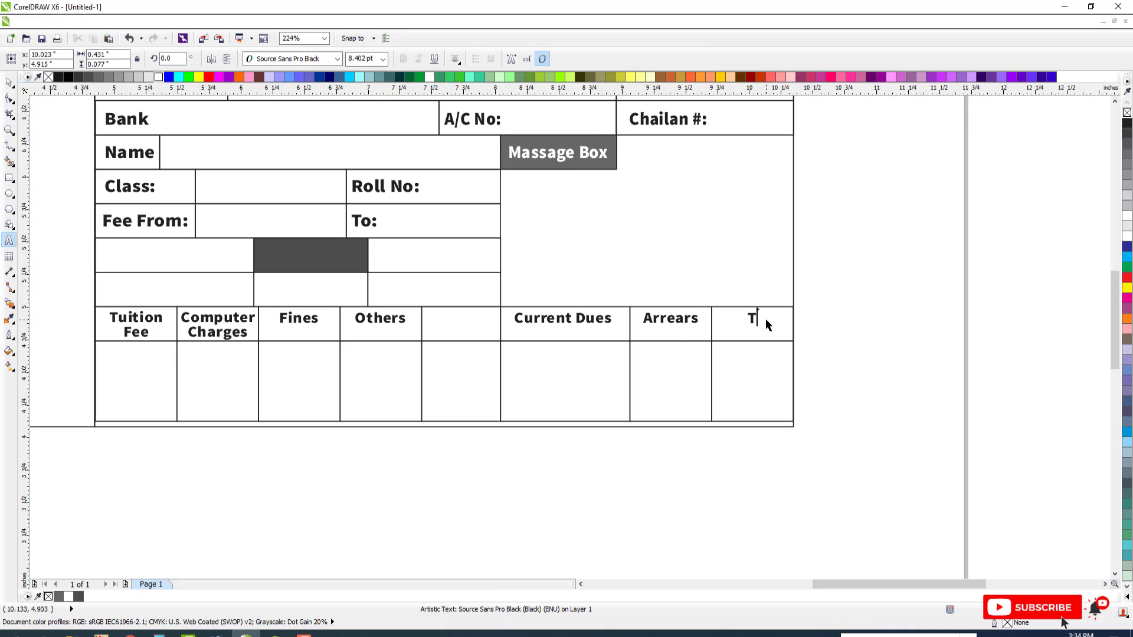
{"action": "type", "text": "otal (Rs)"}
{"action": "left_click", "coordinate": [9, 83]}
{"action": "key", "text": "Escape"}
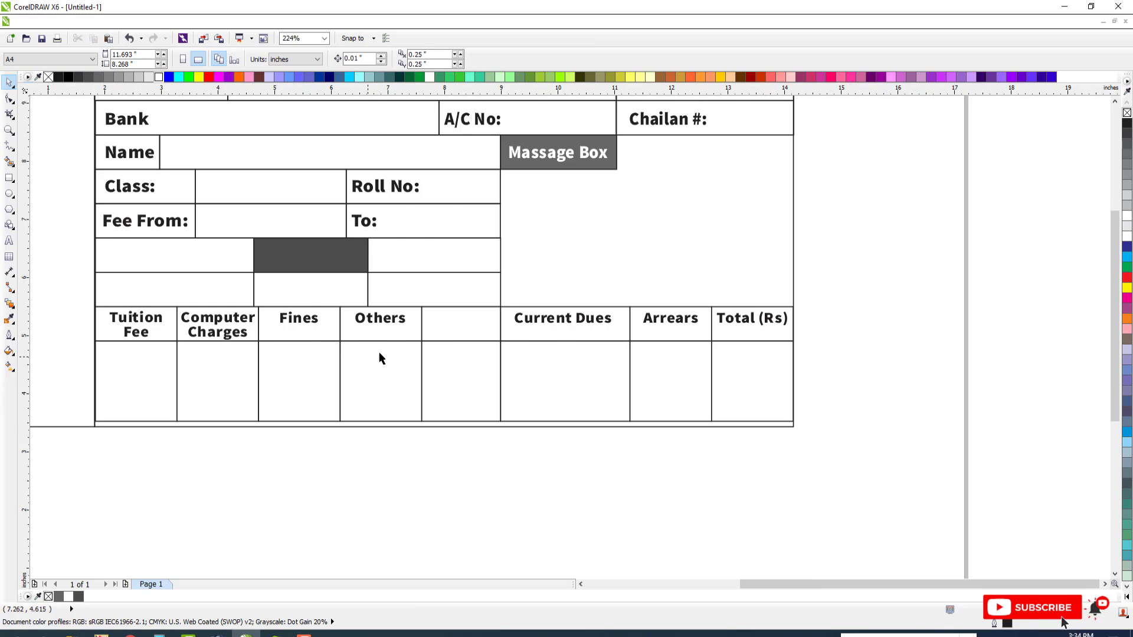
Narrow the counterfoil rectangle to a strip about 0.06 inch wide beside the receipt, filled black with no outline
{"action": "scroll", "coordinate": [399, 353], "scroll_direction": "down", "scroll_amount": 3}
{"action": "key", "text": "F2"}
{"action": "left_click_drag", "start_coordinate": [211, 248], "coordinate": [644, 444]}
{"action": "left_click", "coordinate": [278, 258]}
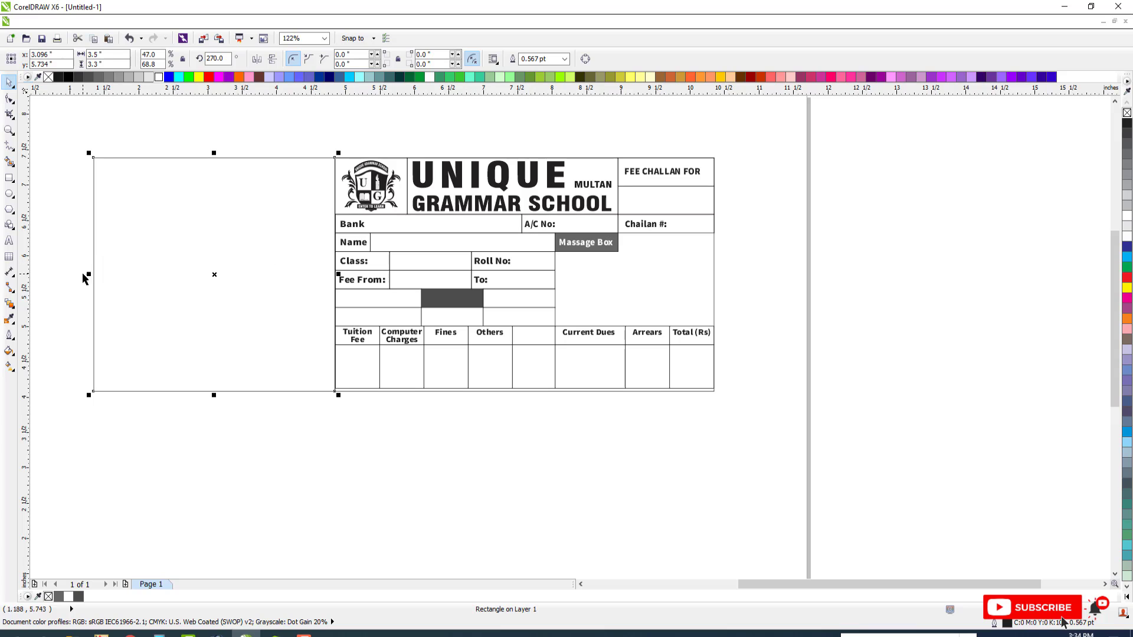
{"action": "left_click_drag", "start_coordinate": [116, 277], "coordinate": [331, 276]}
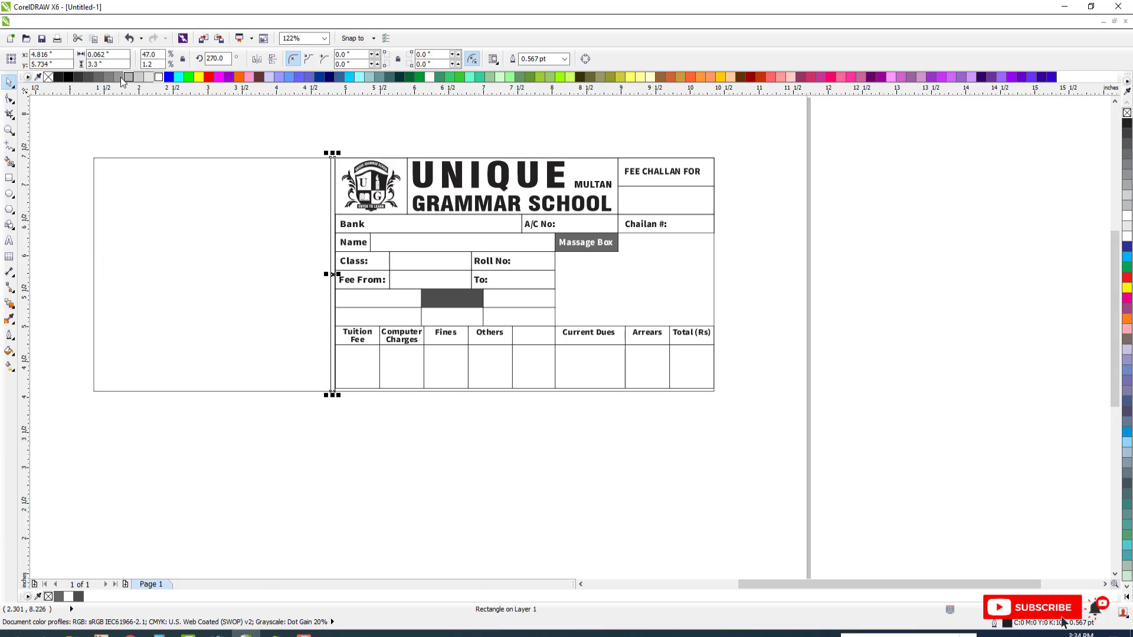
{"action": "left_click", "coordinate": [78, 77]}
{"action": "left_click", "coordinate": [67, 77]}
{"action": "left_click", "coordinate": [58, 77]}
{"action": "left_click", "coordinate": [109, 104]}
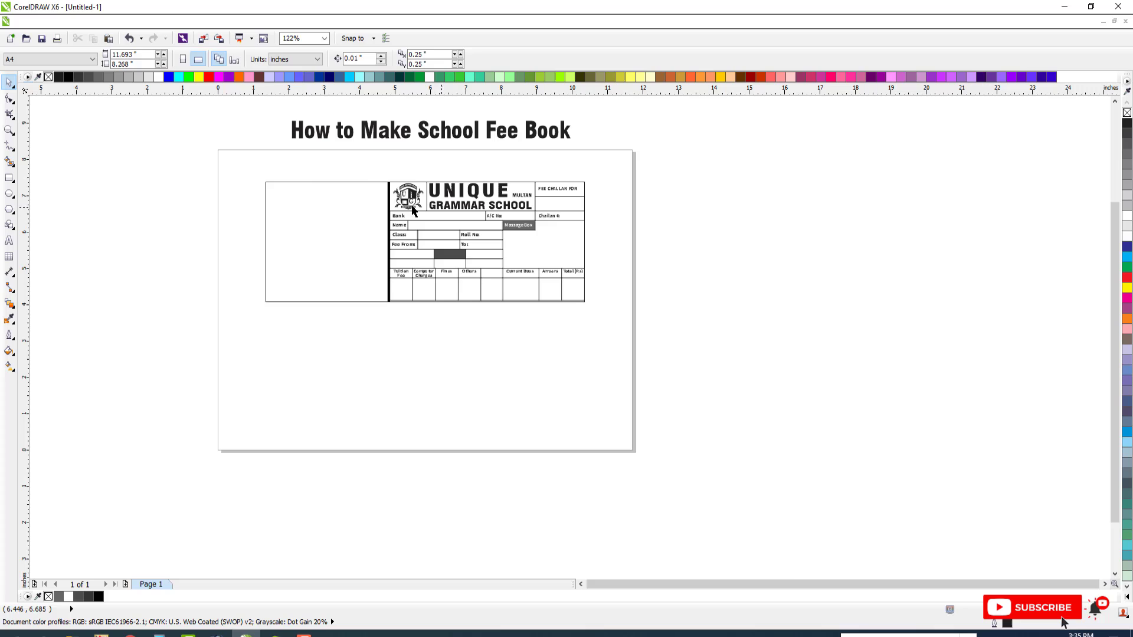
Place a horizontal guideline along the lower edge of the logo and school name header
{"action": "key", "text": "F2"}
{"action": "left_click_drag", "start_coordinate": [242, 169], "coordinate": [799, 356]}
{"action": "key", "text": "F3"}
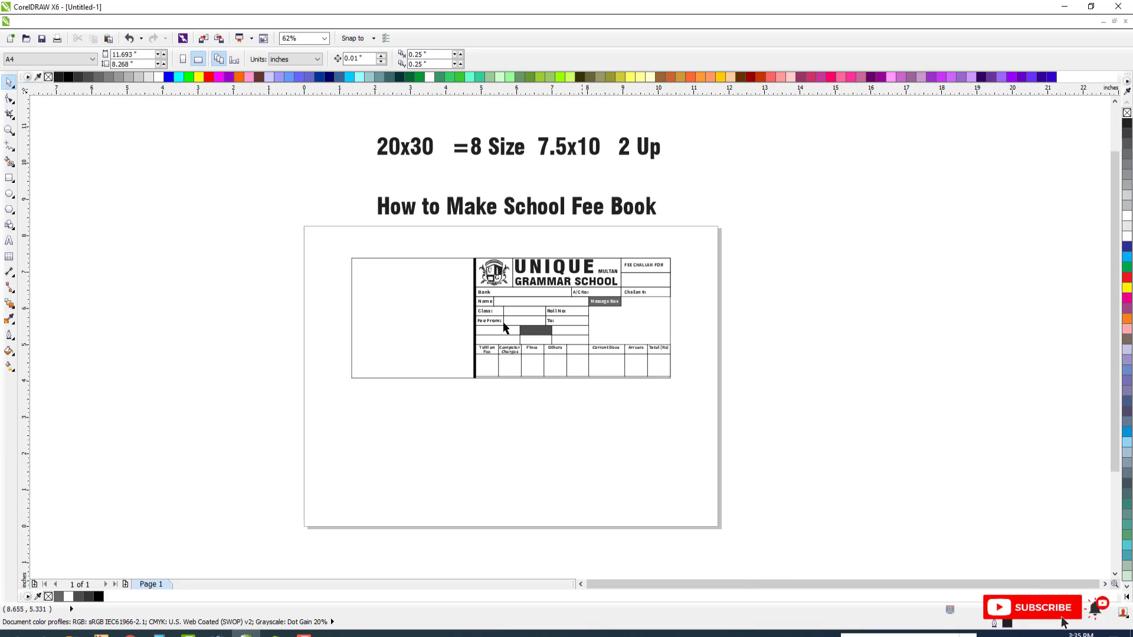
{"action": "key", "text": "F2"}
{"action": "left_click_drag", "start_coordinate": [251, 249], "coordinate": [721, 413]}
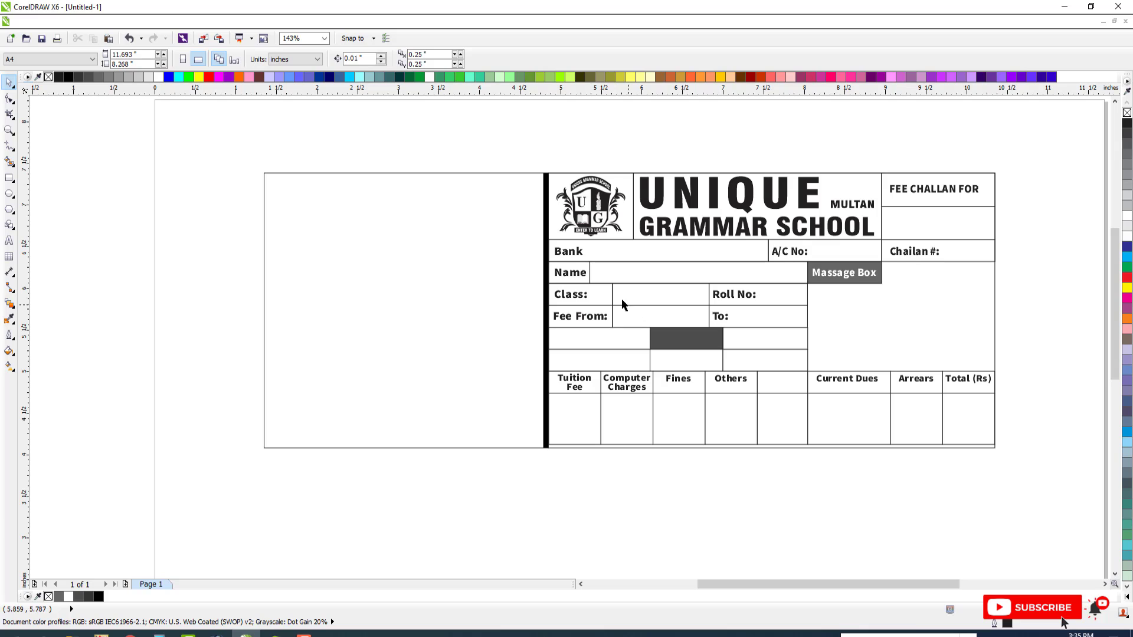
{"action": "left_click", "coordinate": [609, 200]}
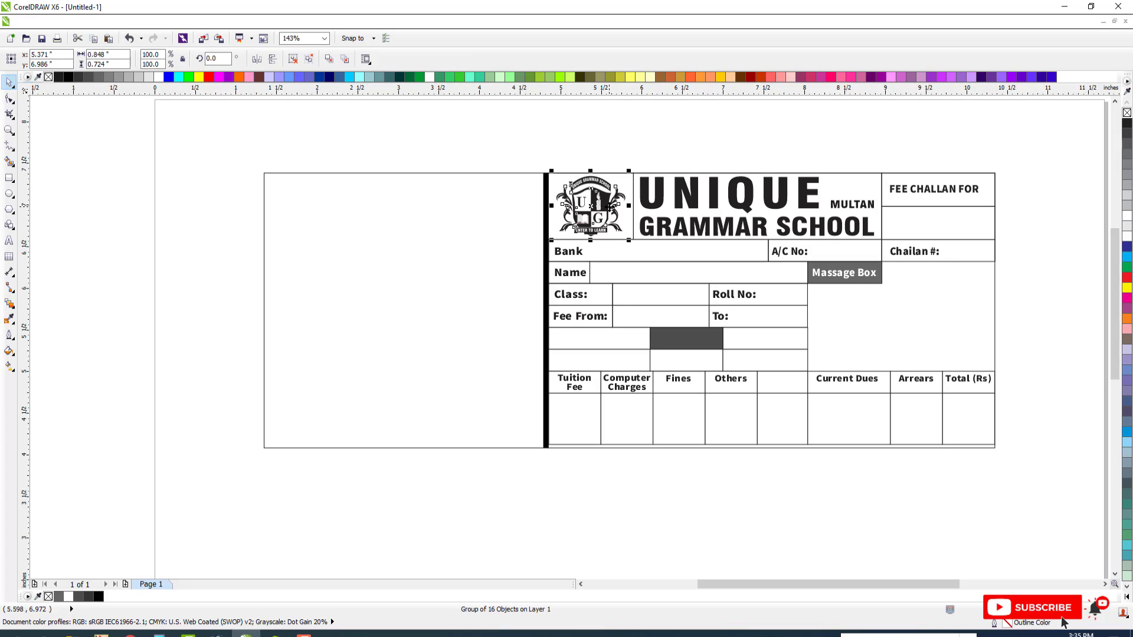
{"action": "left_click_drag", "start_coordinate": [588, 97], "coordinate": [546, 239]}
Copy the grouped logo and school name header boxes onto the counterfoil at the same height
{"action": "left_click_drag", "start_coordinate": [537, 147], "coordinate": [890, 245]}
{"action": "left_click_drag", "start_coordinate": [860, 209], "coordinate": [597, 209]}
{"action": "right_click", "coordinate": [598, 210]}
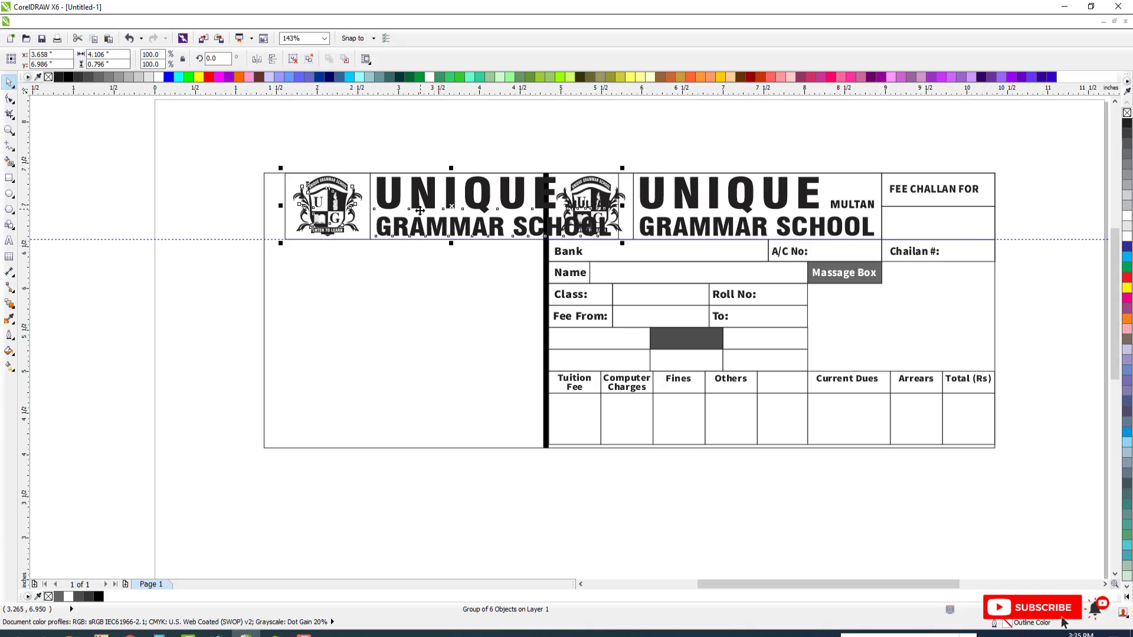
Align the copied header with the counterfoil's left edge and scale it down to about 3.37 inches wide
{"action": "left_click", "coordinate": [410, 281], "text": "shift"}
{"action": "key", "text": "l"}
{"action": "key", "text": "Escape"}
{"action": "left_click", "coordinate": [522, 188]}
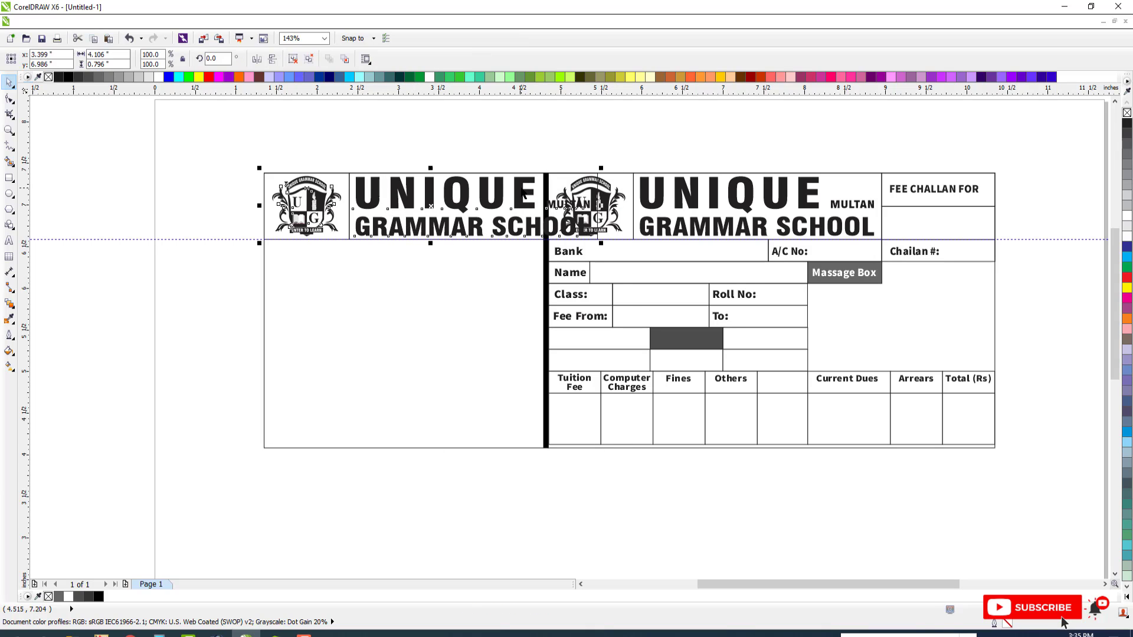
{"action": "left_click_drag", "start_coordinate": [600, 168], "coordinate": [541, 177]}
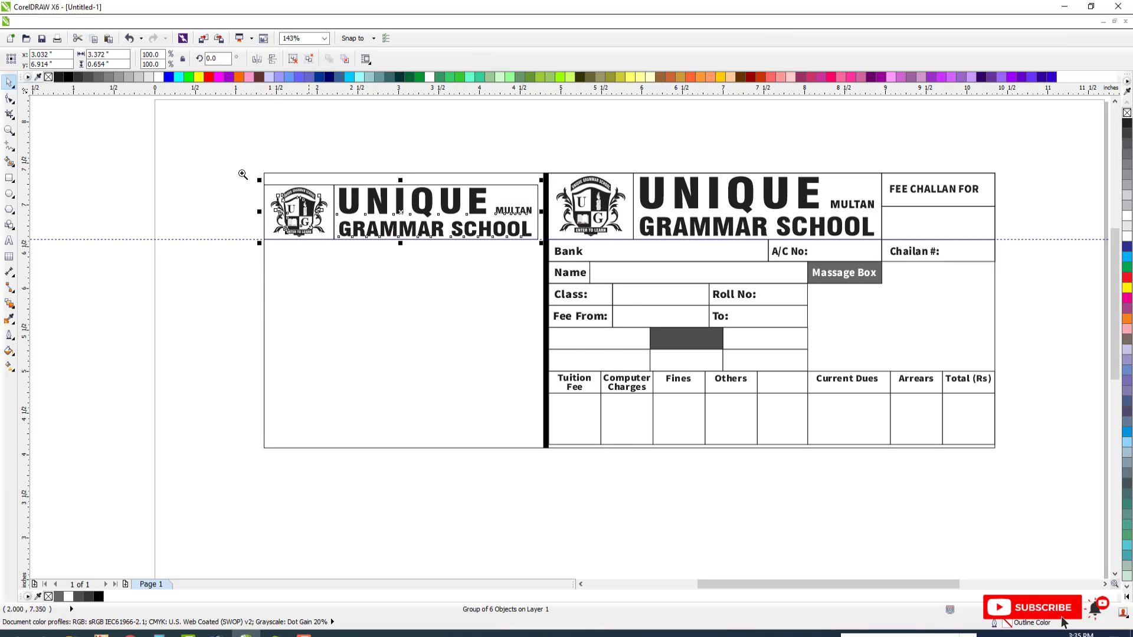
Stretch the two boxes around the counterfoil's logo and school name up to its top edge, about 0.79 inch tall, and group them
{"action": "left_click_drag", "start_coordinate": [198, 162], "coordinate": [737, 264]}
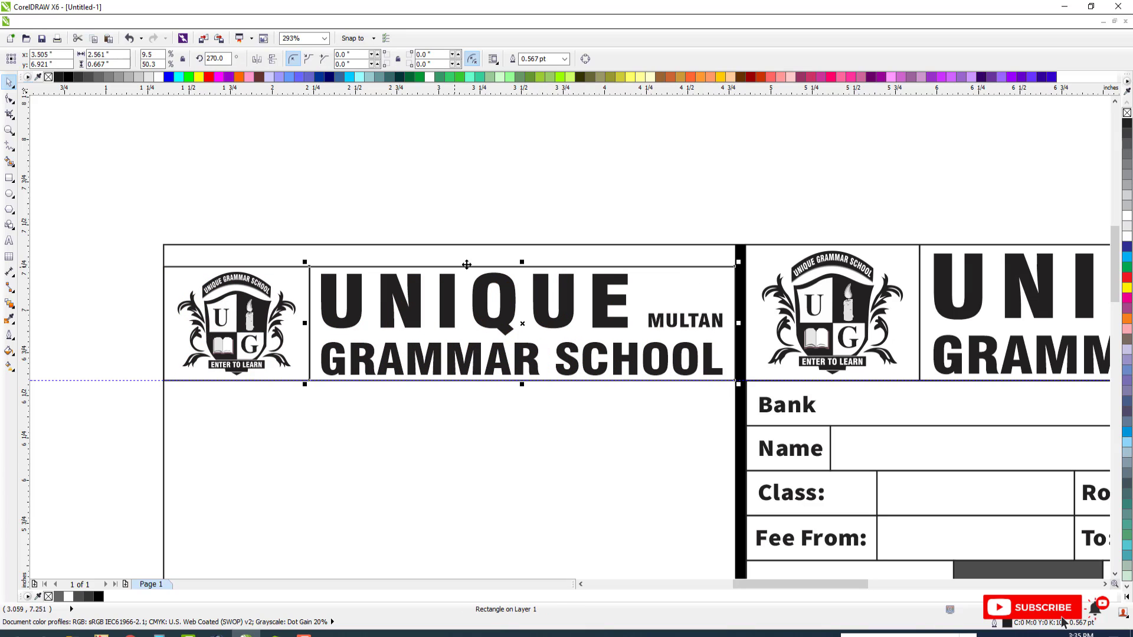
{"action": "left_click", "coordinate": [312, 270]}
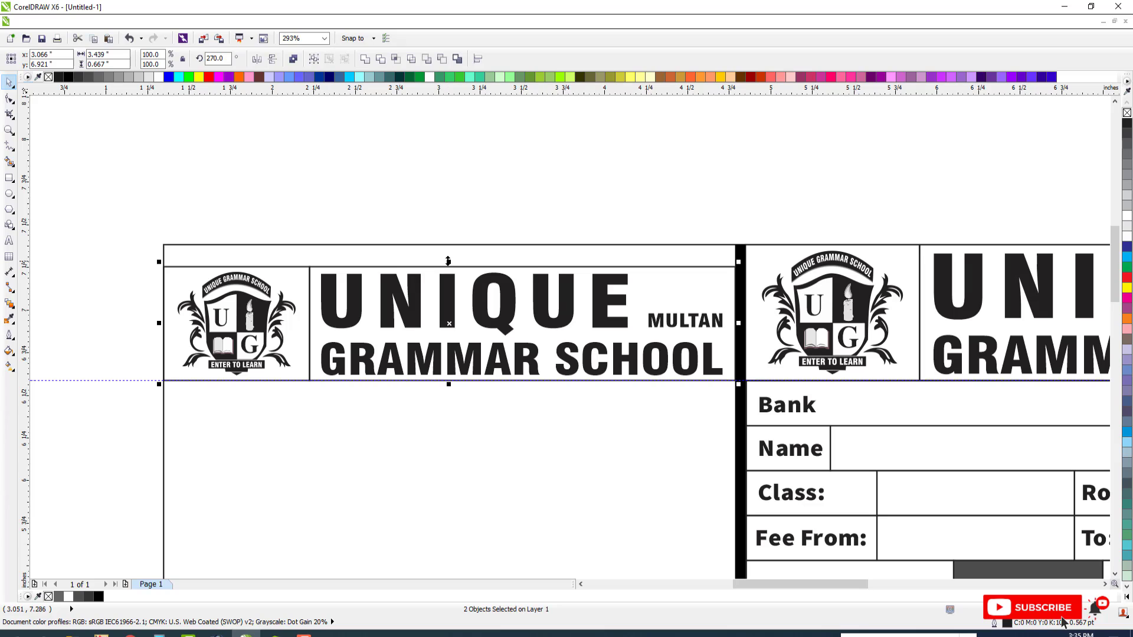
{"action": "left_click", "coordinate": [447, 264]}
{"action": "left_click_drag", "start_coordinate": [449, 262], "coordinate": [455, 240]}
{"action": "scroll", "coordinate": [481, 271], "scroll_direction": "down", "scroll_amount": 2}
{"action": "scroll", "coordinate": [564, 284], "scroll_direction": "up", "scroll_amount": 1}
{"action": "key", "text": "ctrl+g"}
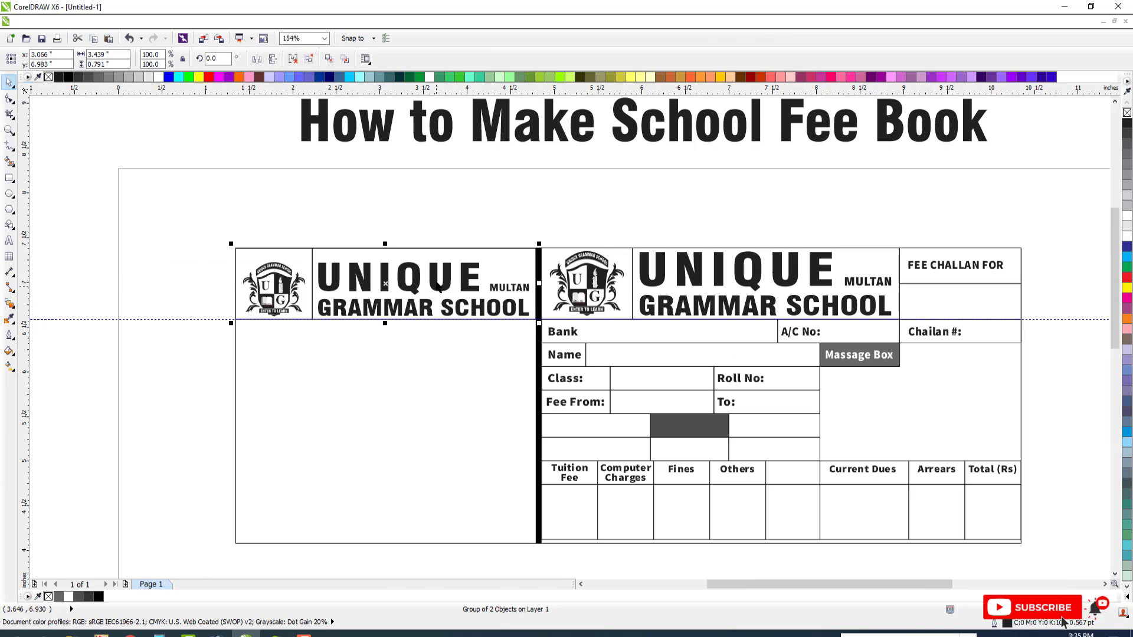
{"action": "left_click", "coordinate": [436, 283]}
{"action": "left_click", "coordinate": [512, 330]}
{"action": "scroll", "coordinate": [515, 331], "scroll_direction": "down", "scroll_amount": 1}
{"action": "key", "text": "F2"}
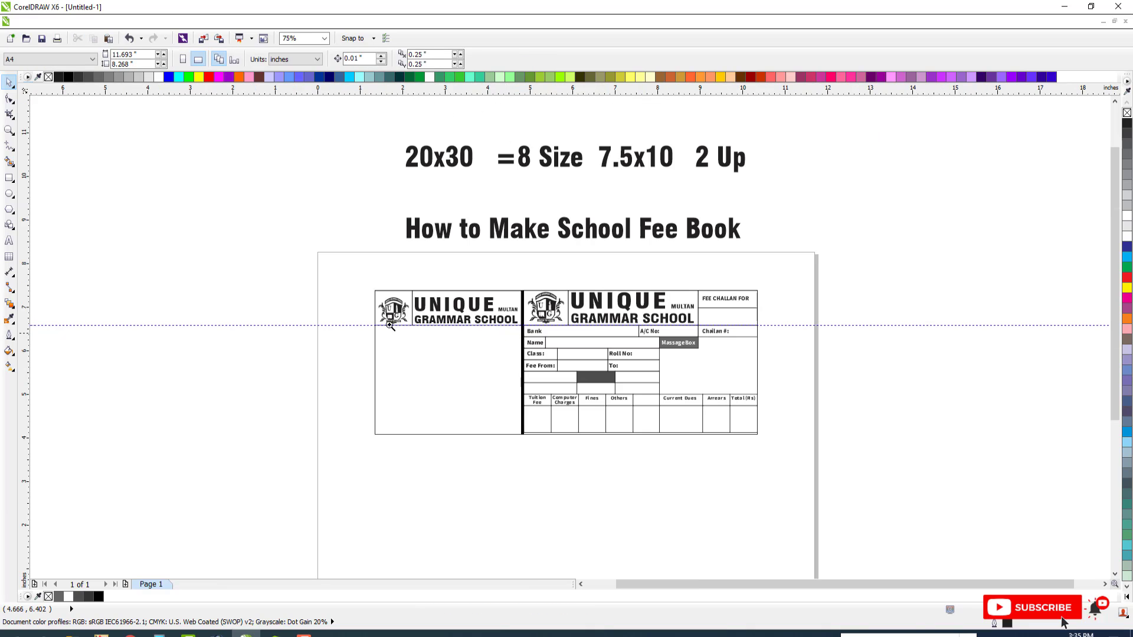
{"action": "left_click_drag", "start_coordinate": [197, 280], "coordinate": [844, 514]}
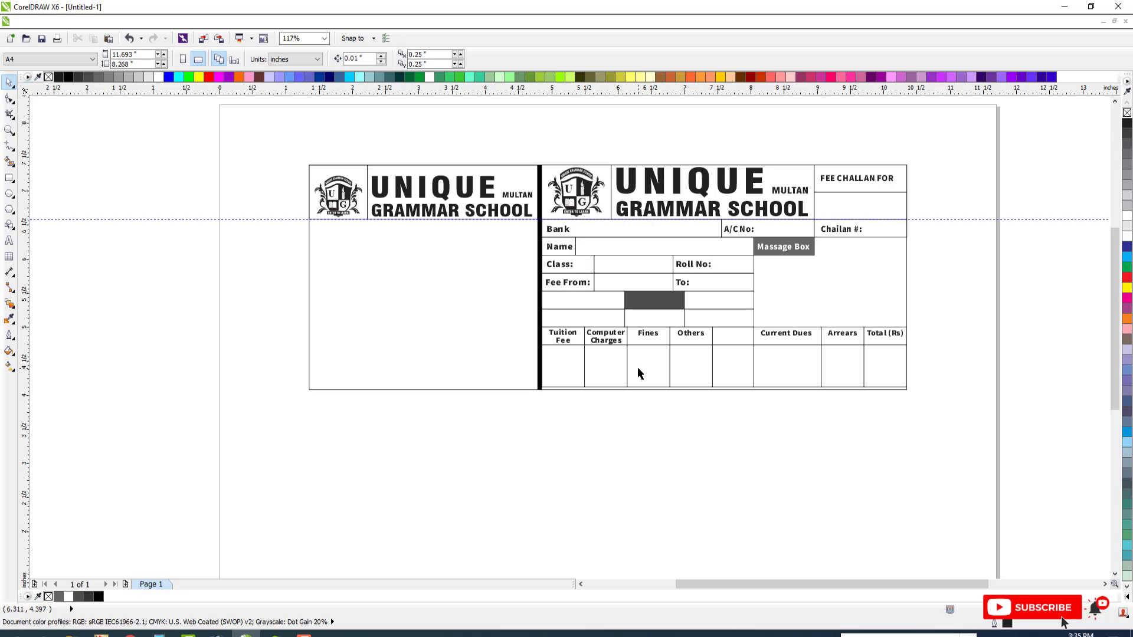
{"action": "scroll", "coordinate": [627, 375], "scroll_direction": "down", "scroll_amount": 2}
{"action": "key", "text": "F2"}
{"action": "left_click_drag", "start_coordinate": [346, 248], "coordinate": [844, 418]}
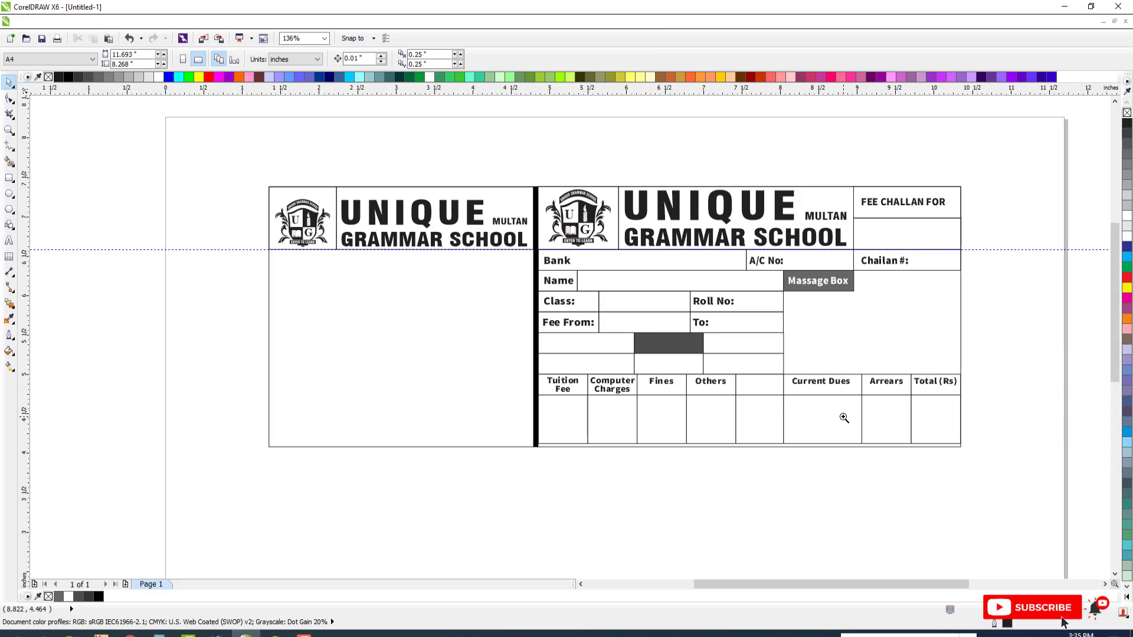
{"action": "left_click", "coordinate": [879, 260]}
{"action": "left_click", "coordinate": [719, 255]}
{"action": "left_click_drag", "start_coordinate": [515, 247], "coordinate": [1032, 476]}
{"action": "key", "text": "ctrl+g"}
{"action": "left_click_drag", "start_coordinate": [822, 283], "coordinate": [608, 282]}
{"action": "right_click", "coordinate": [608, 282]}
{"action": "key", "text": "ctrl+z"}
{"action": "key", "text": "F3"}
{"action": "key", "text": "F2"}
{"action": "left_click_drag", "start_coordinate": [226, 205], "coordinate": [774, 418]}
{"action": "key", "text": "ctrl+u"}
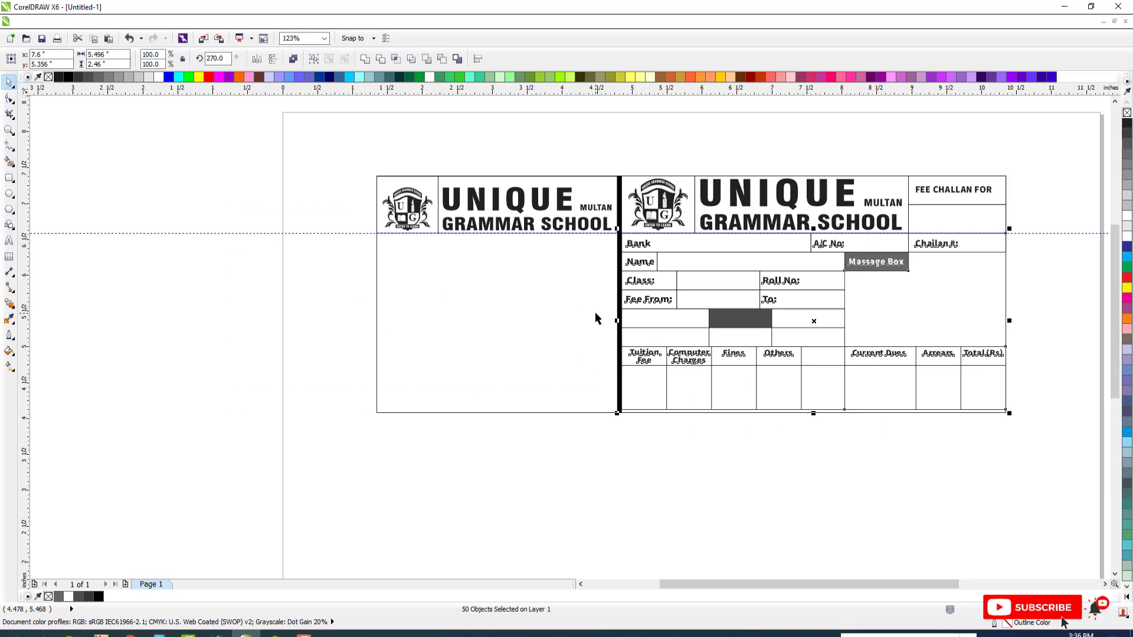
{"action": "left_click", "coordinate": [926, 252]}
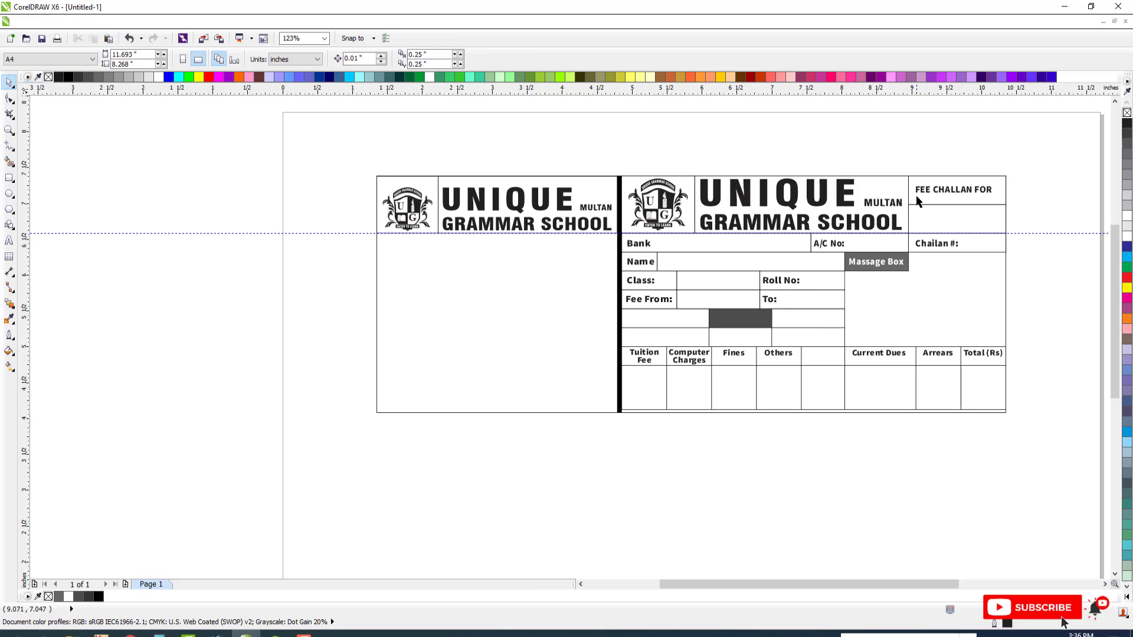
Copy the main receipt's grouped FEE CHALLAN FOR boxes onto the counterfoil below its header and ungroup the copy
{"action": "left_click", "coordinate": [831, 246]}
{"action": "left_click", "coordinate": [898, 171]}
{"action": "left_click_drag", "start_coordinate": [878, 161], "coordinate": [1023, 212]}
{"action": "key", "text": "ctrl+g"}
{"action": "left_click_drag", "start_coordinate": [988, 177], "coordinate": [523, 243]}
{"action": "right_click", "coordinate": [523, 243]}
{"action": "key", "text": "F2"}
{"action": "left_click_drag", "start_coordinate": [338, 200], "coordinate": [768, 342]}
{"action": "key", "text": "ctrl+u"}
Keep a single FEE CHALLAN FOR box about 0.26 inch tall, narrow it to about 1.06 inches and center its label
{"action": "left_click", "coordinate": [384, 356]}
{"action": "left_click", "coordinate": [374, 332]}
{"action": "left_click_drag", "start_coordinate": [415, 335], "coordinate": [415, 324]}
{"action": "left_click", "coordinate": [490, 307]}
{"action": "left_click", "coordinate": [496, 298]}
{"action": "left_click", "coordinate": [537, 297]}
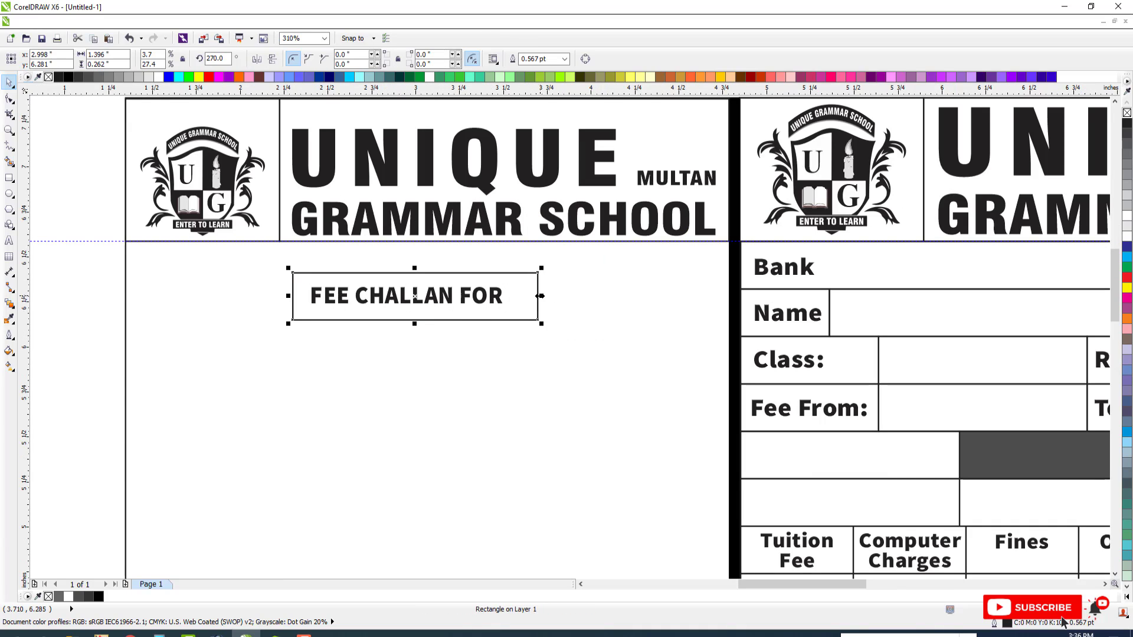
{"action": "left_click_drag", "start_coordinate": [541, 296], "coordinate": [505, 296]}
{"action": "left_click", "coordinate": [498, 299]}
{"action": "left_click", "coordinate": [496, 274], "text": "shift"}
{"action": "key", "text": "c"}
{"action": "key", "text": "e"}
{"action": "left_click", "coordinate": [506, 301]}
{"action": "left_click", "coordinate": [506, 301]}
Add an empty box to the right of FEE CHALLAN FOR, group the row and position it below the counterfoil's school name
{"action": "left_click_drag", "start_coordinate": [303, 262], "coordinate": [580, 357]}
{"action": "left_click_drag", "start_coordinate": [430, 273], "coordinate": [468, 254]}
{"action": "left_click", "coordinate": [425, 263]}
{"action": "left_click", "coordinate": [360, 275]}
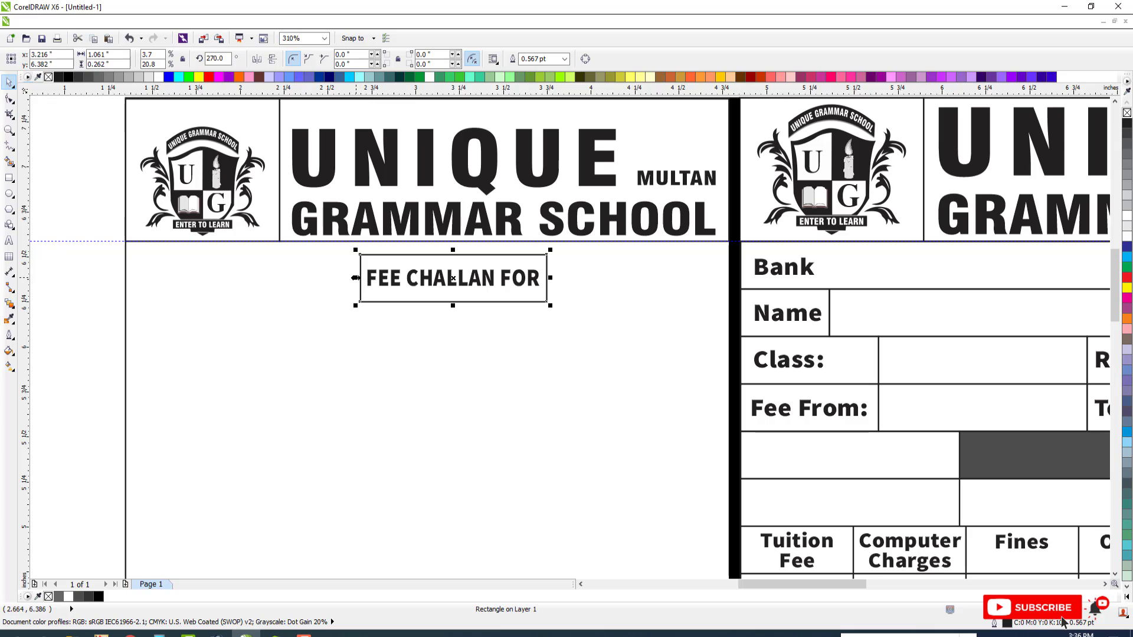
{"action": "left_click_drag", "start_coordinate": [355, 277], "coordinate": [699, 291]}
{"action": "right_click", "coordinate": [698, 291]}
{"action": "key", "text": "Escape"}
{"action": "left_click_drag", "start_coordinate": [342, 247], "coordinate": [712, 332]}
{"action": "key", "text": "ctrl+g"}
{"action": "left_click", "coordinate": [712, 231], "text": "shift"}
{"action": "key", "text": "r"}
{"action": "key", "text": "Escape"}
{"action": "left_click_drag", "start_coordinate": [712, 266], "coordinate": [712, 255]}
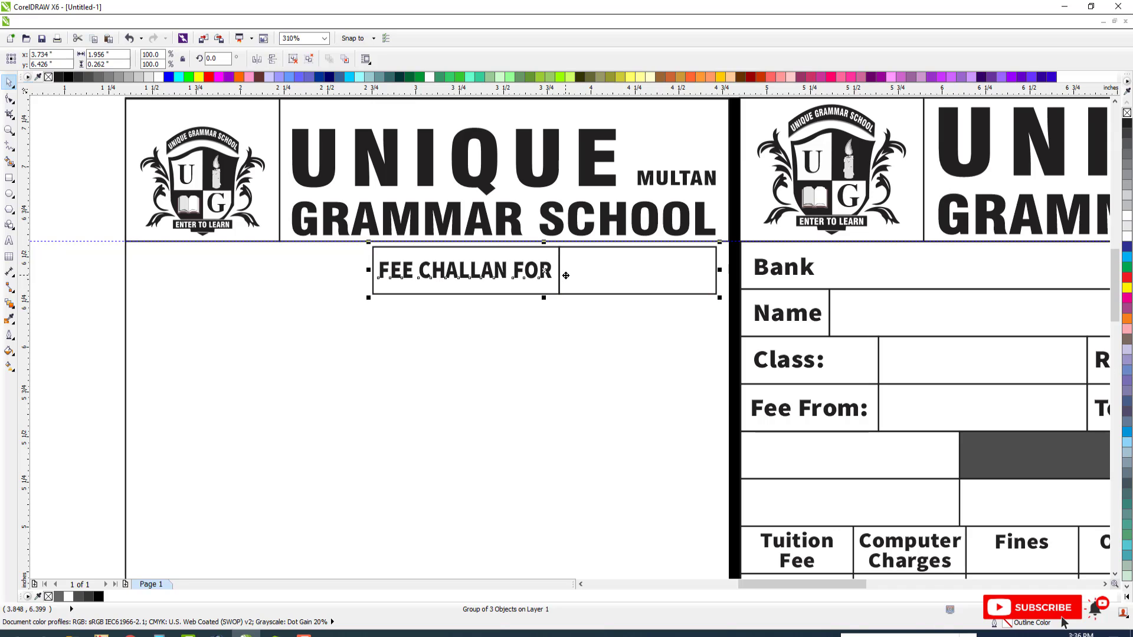
{"action": "scroll", "coordinate": [566, 276], "scroll_direction": "down", "scroll_amount": 5}
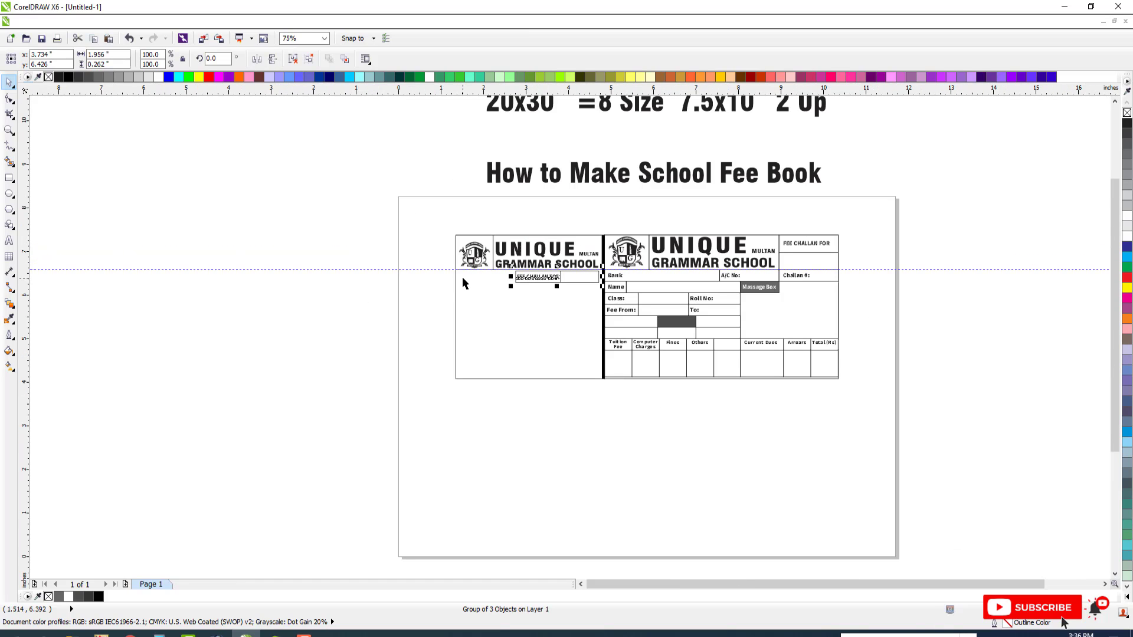
{"action": "key", "text": "F3"}
{"action": "key", "text": "F2"}
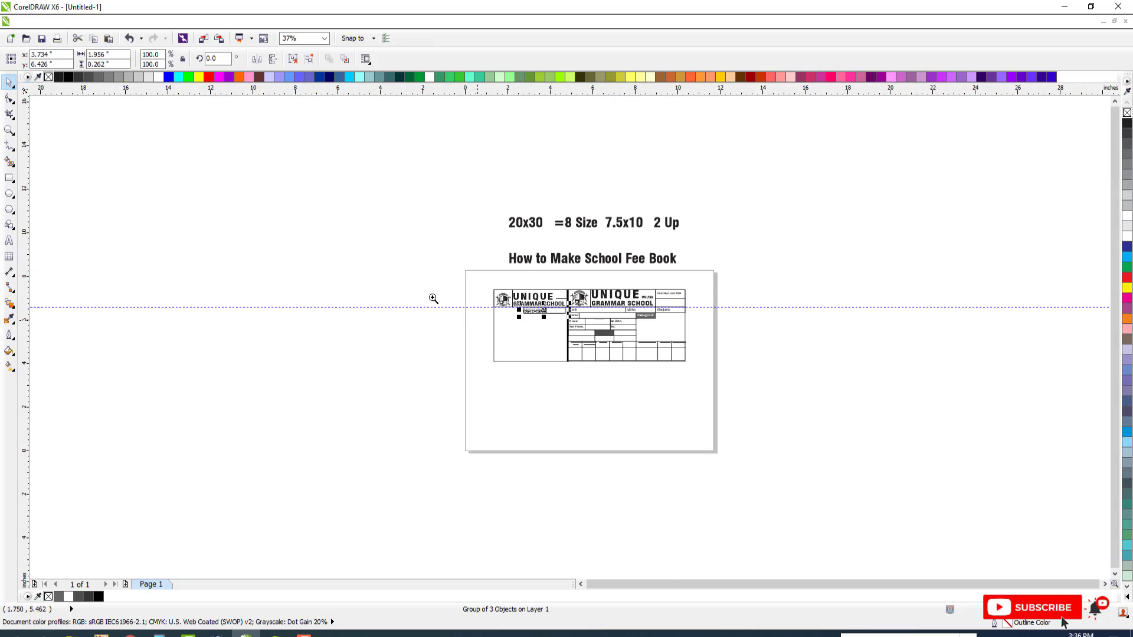
{"action": "left_click_drag", "start_coordinate": [397, 282], "coordinate": [771, 398]}
{"action": "key", "text": "Escape"}
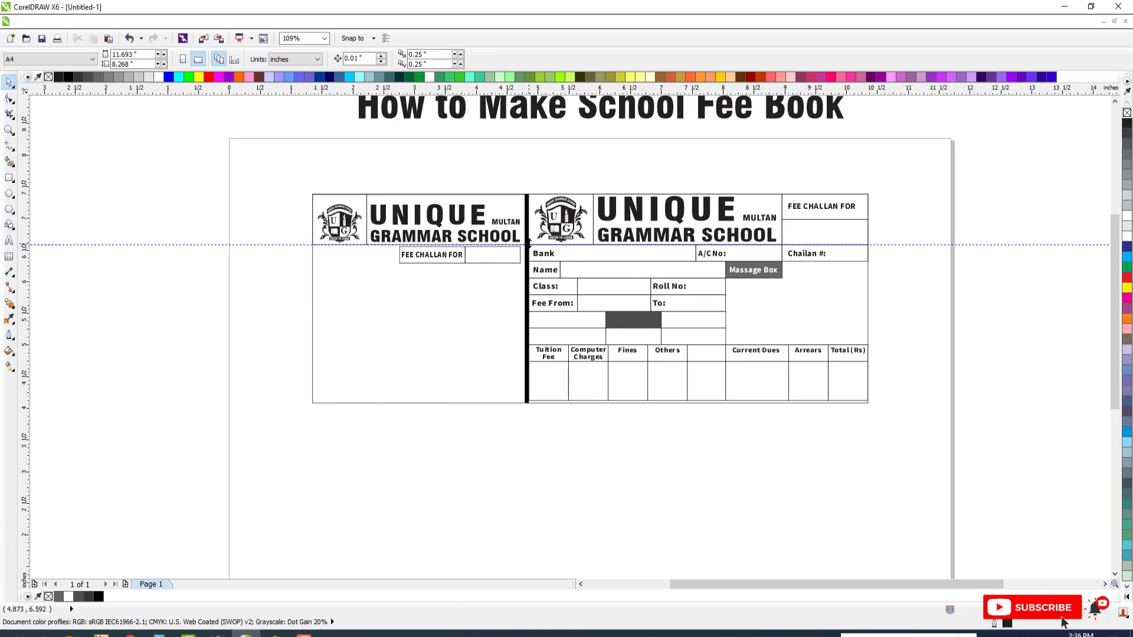
{"action": "left_click_drag", "start_coordinate": [529, 243], "coordinate": [529, 296]}
{"action": "key", "text": "ctrl+g"}
{"action": "right_click", "coordinate": [529, 297]}
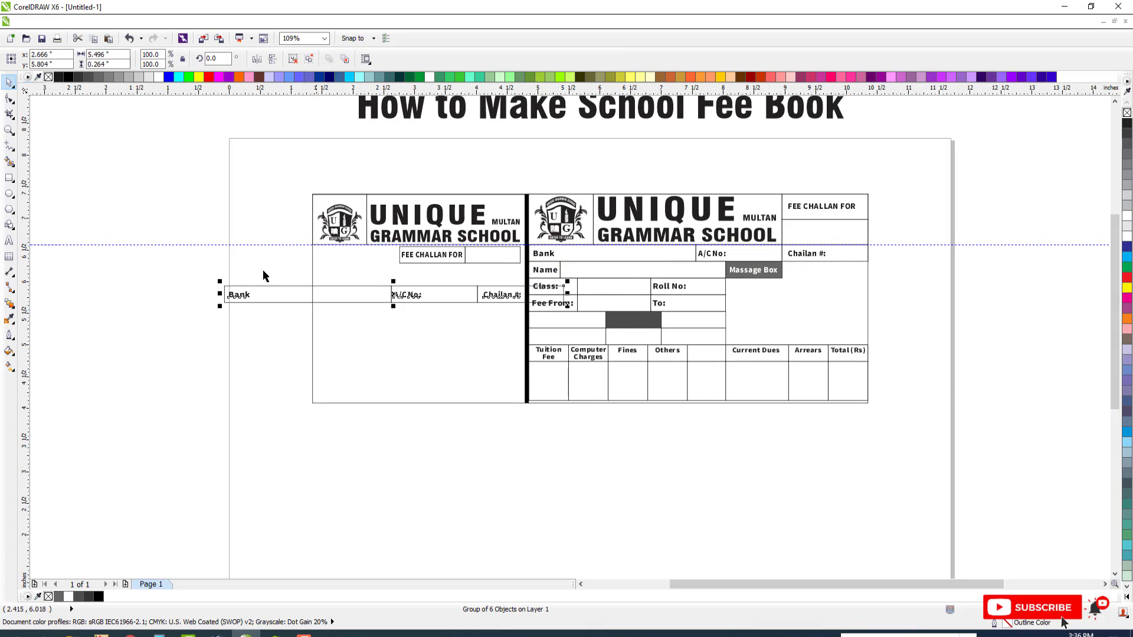
{"action": "scroll", "coordinate": [399, 264], "scroll_direction": "up", "scroll_amount": 2}
{"action": "key", "text": "ctrl+z"}
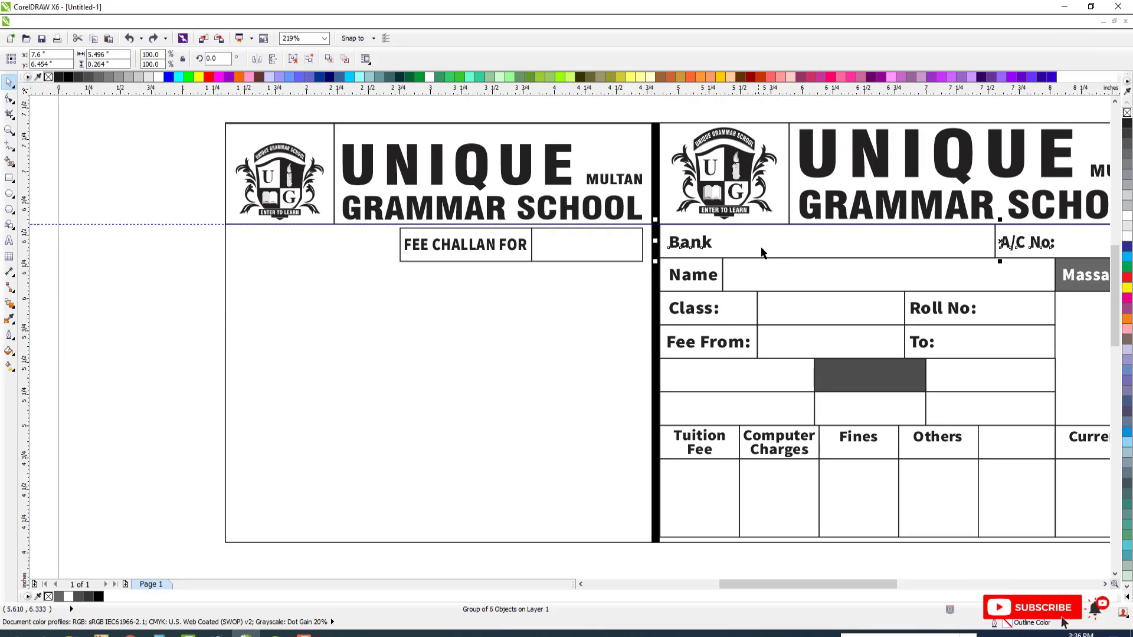
{"action": "key", "text": "ctrl+u"}
{"action": "key", "text": "Escape"}
Build a row of three adjoining boxes below FEE CHALLAN FOR on the counterfoil from copies of the Bank row's box
{"action": "left_click_drag", "start_coordinate": [761, 252], "coordinate": [393, 278]}
{"action": "right_click", "coordinate": [409, 302]}
{"action": "left_click", "coordinate": [327, 258], "text": "shift"}
{"action": "key", "text": "l"}
{"action": "left_click_drag", "start_coordinate": [561, 282], "coordinate": [387, 284]}
{"action": "left_click_drag", "start_coordinate": [222, 280], "coordinate": [527, 301]}
{"action": "left_click_drag", "start_coordinate": [377, 291], "coordinate": [639, 321]}
{"action": "scroll", "coordinate": [546, 291], "scroll_direction": "down", "scroll_amount": 5}
{"action": "scroll", "coordinate": [546, 259], "scroll_direction": "up", "scroll_amount": 3}
Copy the Bank and A/C No: labels into the counterfoil row's first two boxes and align them vertically with each other
{"action": "left_click", "coordinate": [664, 276]}
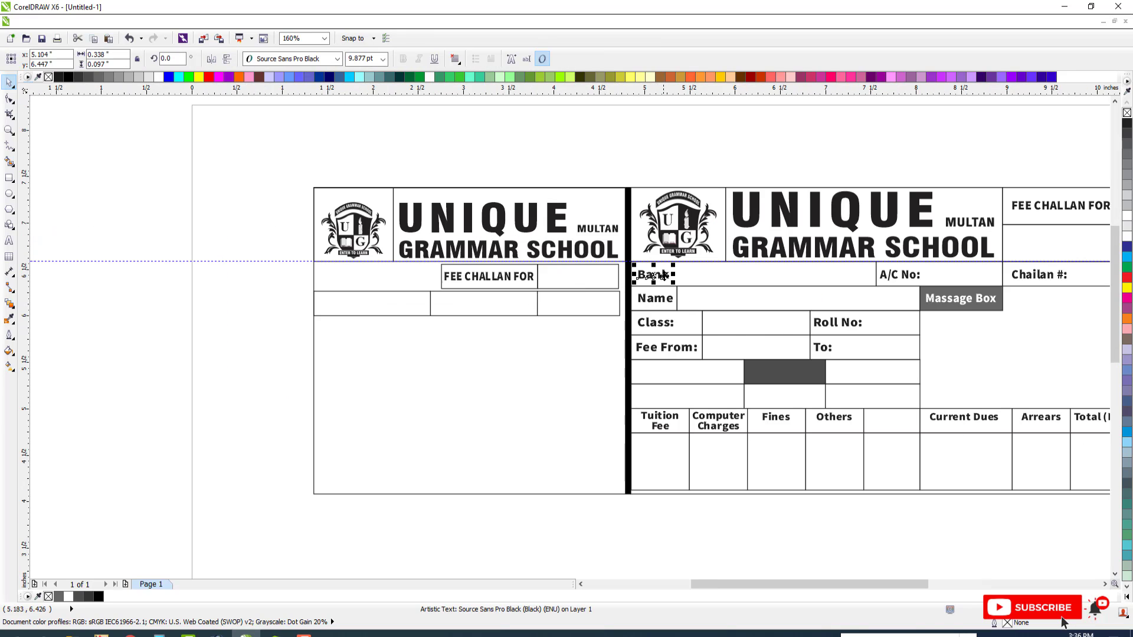
{"action": "left_click_drag", "start_coordinate": [664, 276], "coordinate": [352, 311]}
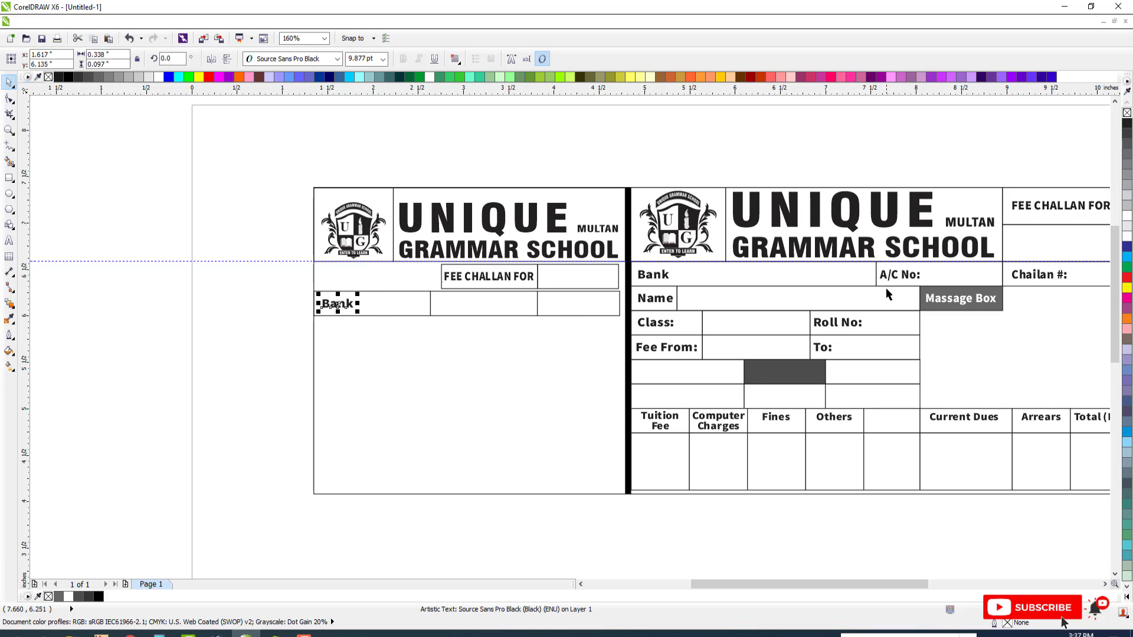
{"action": "left_click_drag", "start_coordinate": [887, 277], "coordinate": [443, 306]}
{"action": "left_click", "coordinate": [512, 306], "text": "shift"}
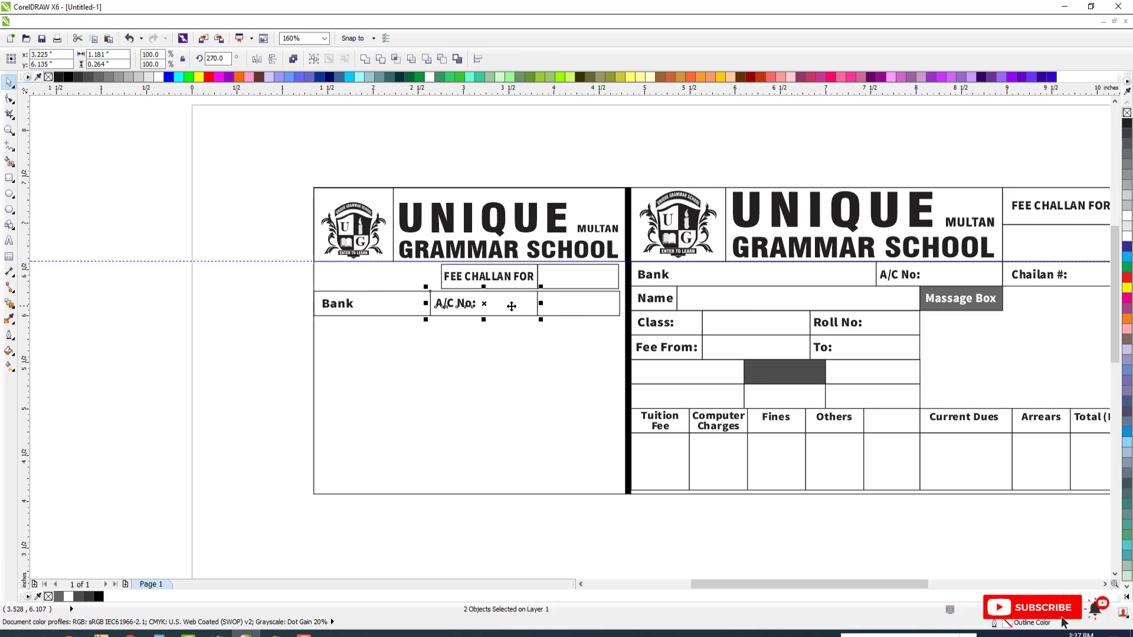
{"action": "scroll", "coordinate": [341, 246], "scroll_direction": "down", "scroll_amount": 3}
{"action": "scroll", "coordinate": [356, 313], "scroll_direction": "up", "scroll_amount": 3}
{"action": "left_click", "coordinate": [381, 319]}
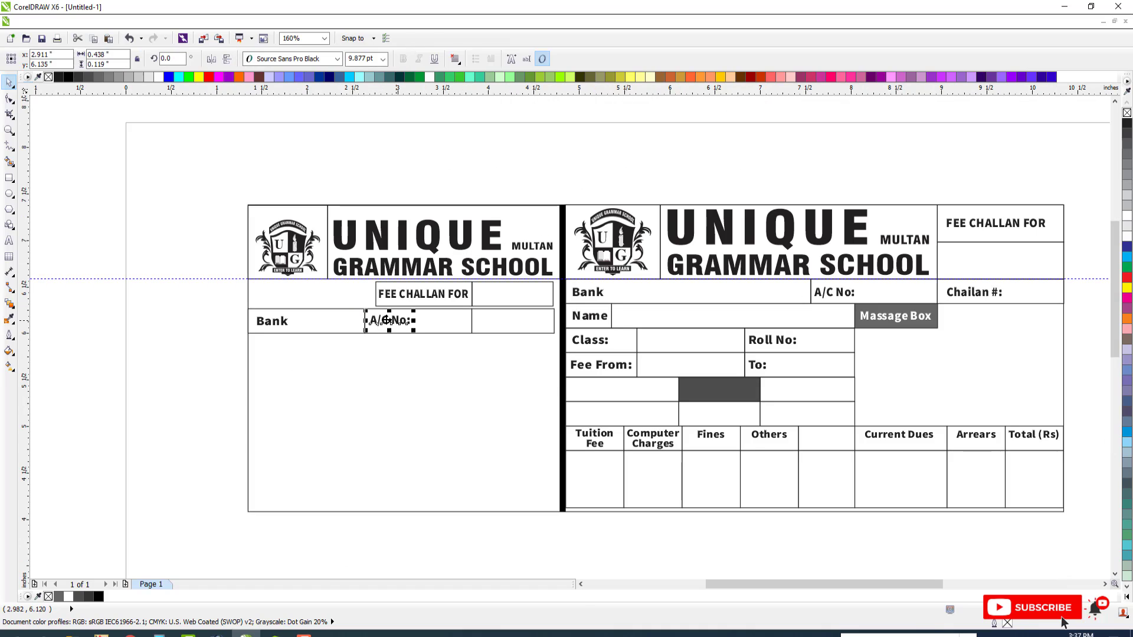
{"action": "left_click", "coordinate": [282, 322], "text": "shift"}
{"action": "key", "text": "e"}
Copy the Chailan #: label into the third box of the counterfoil row and align it with the A/C No: label
{"action": "key", "text": "Escape"}
{"action": "left_click_drag", "start_coordinate": [959, 298], "coordinate": [496, 329]}
{"action": "left_click", "coordinate": [399, 325], "text": "shift"}
{"action": "key", "text": "e"}
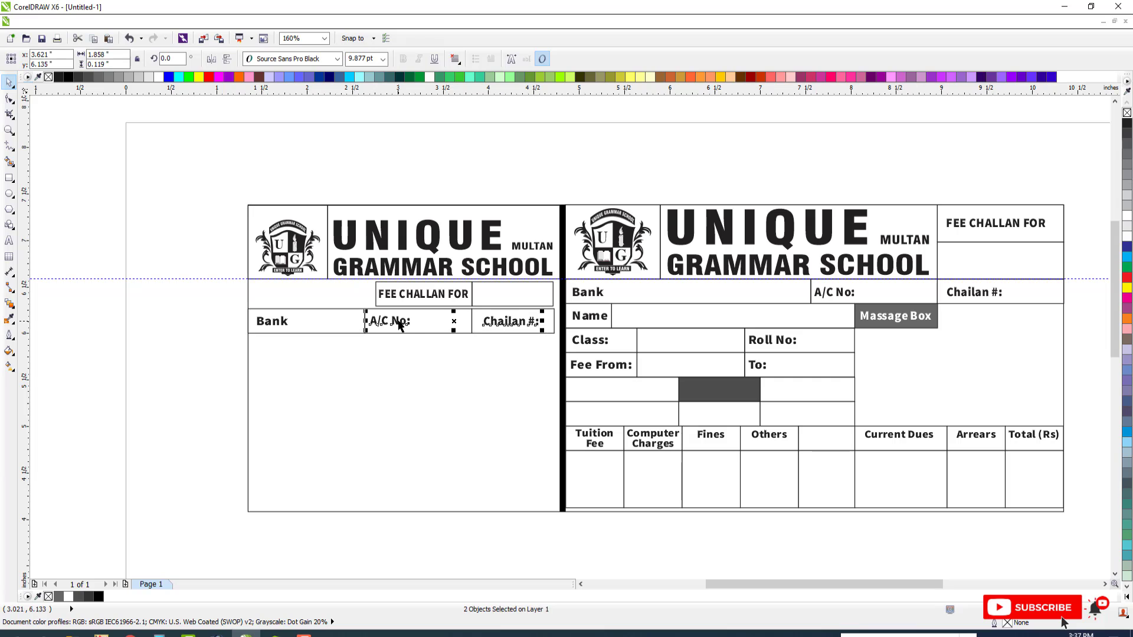
{"action": "key", "text": "Escape"}
{"action": "left_click", "coordinate": [487, 320]}
{"action": "key", "text": "Escape"}
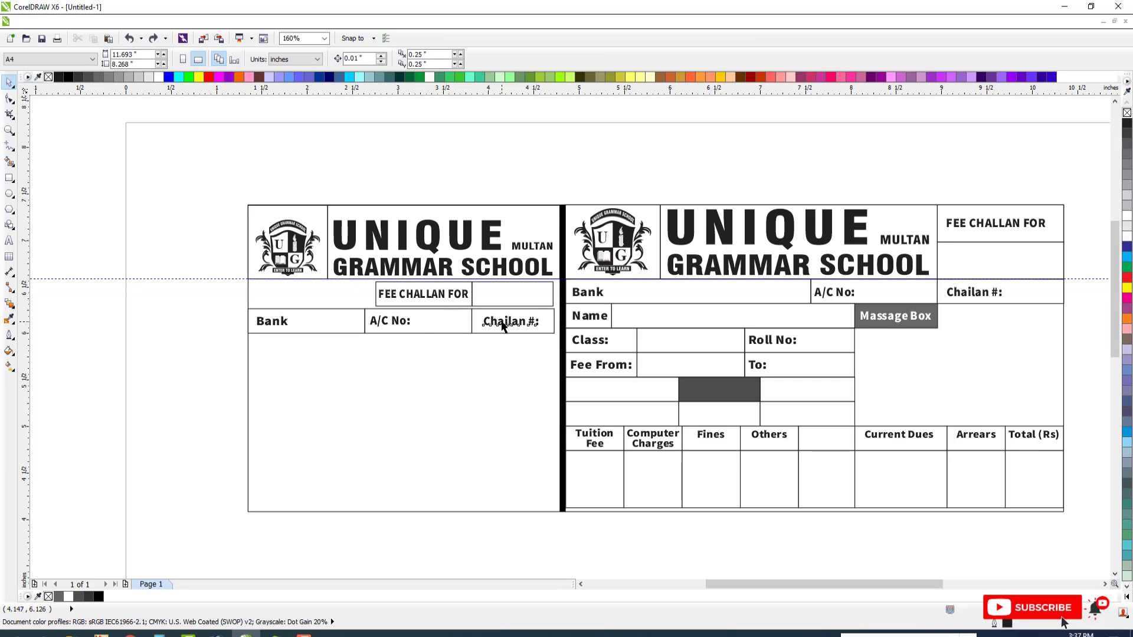
{"action": "left_click_drag", "start_coordinate": [502, 323], "coordinate": [498, 322]}
{"action": "key", "text": "Escape"}
Copy the counterfoil's Bank row boxes below it and rework them into a narrow, a wide and a right-hand box
{"action": "left_click", "coordinate": [304, 321]}
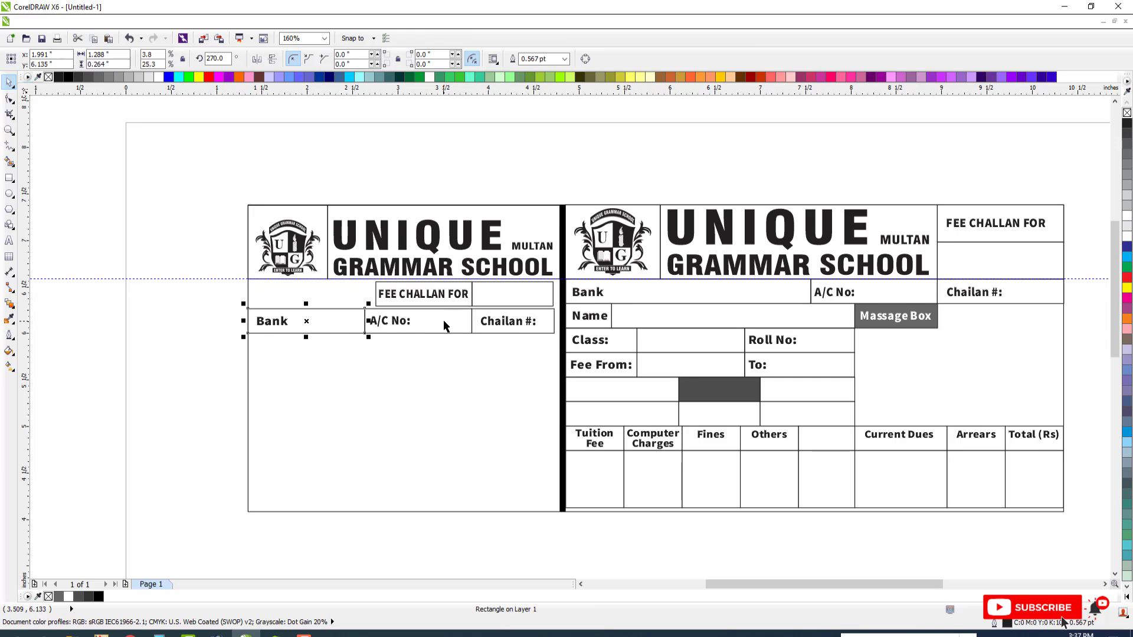
{"action": "left_click", "coordinate": [444, 320], "text": "shift"}
{"action": "left_click", "coordinate": [479, 319], "text": "shift"}
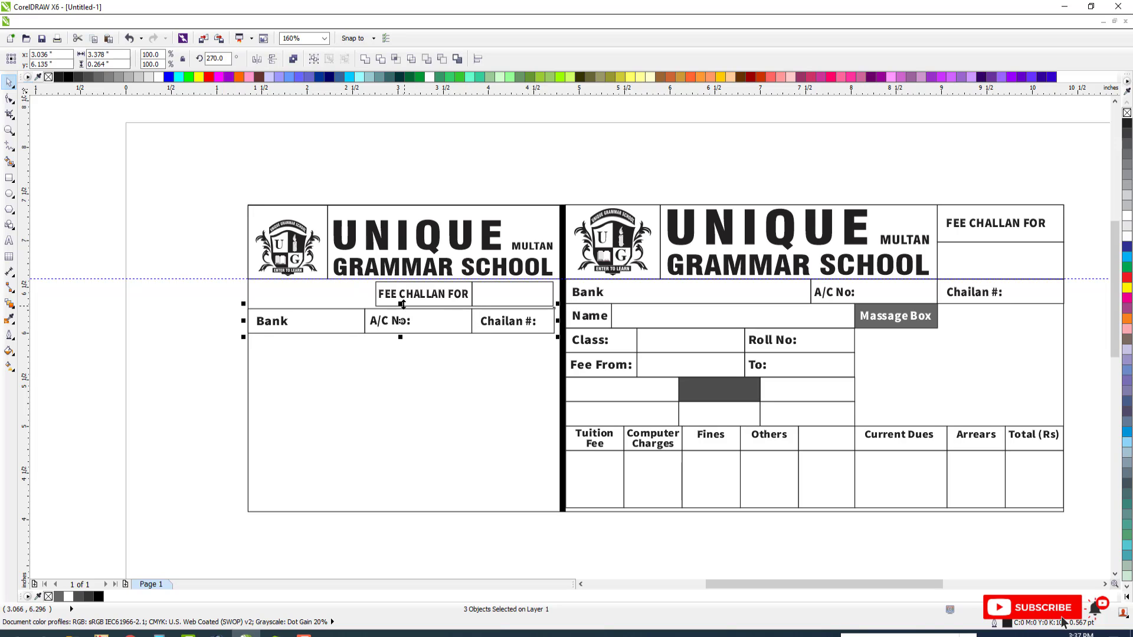
{"action": "left_click_drag", "start_coordinate": [403, 305], "coordinate": [400, 348]}
{"action": "right_click", "coordinate": [400, 347]}
{"action": "key", "text": "Escape"}
{"action": "left_click", "coordinate": [428, 347]}
{"action": "key", "text": "Delete"}
{"action": "left_click", "coordinate": [504, 352]}
{"action": "key", "text": "Delete"}
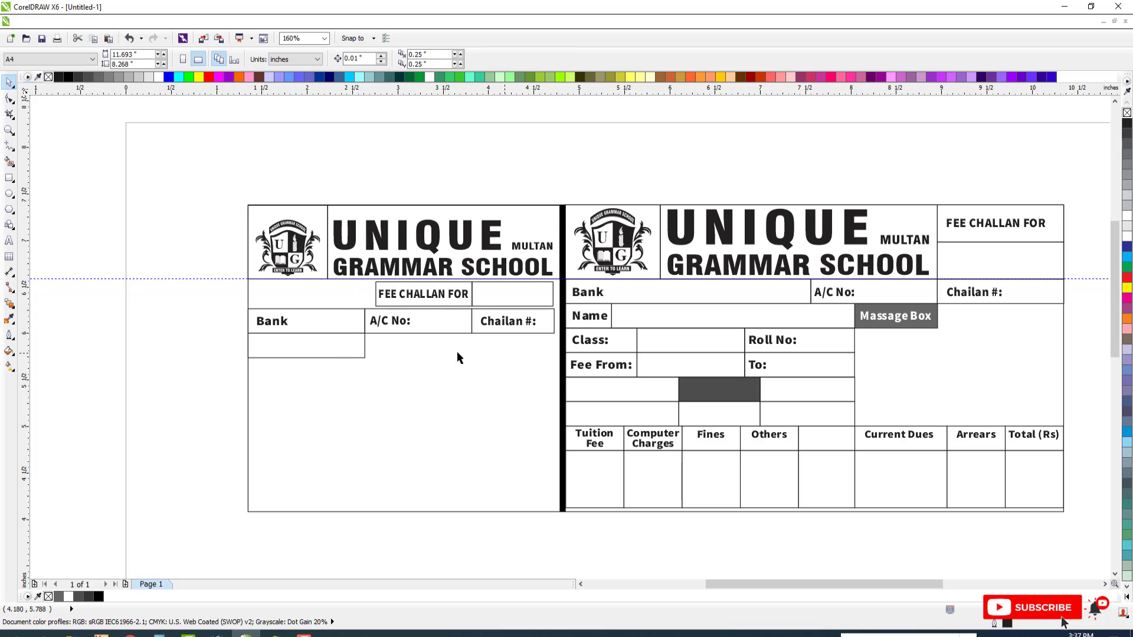
{"action": "left_click", "coordinate": [332, 353]}
{"action": "left_click_drag", "start_coordinate": [365, 345], "coordinate": [466, 366]}
{"action": "left_click_drag", "start_coordinate": [301, 345], "coordinate": [549, 376]}
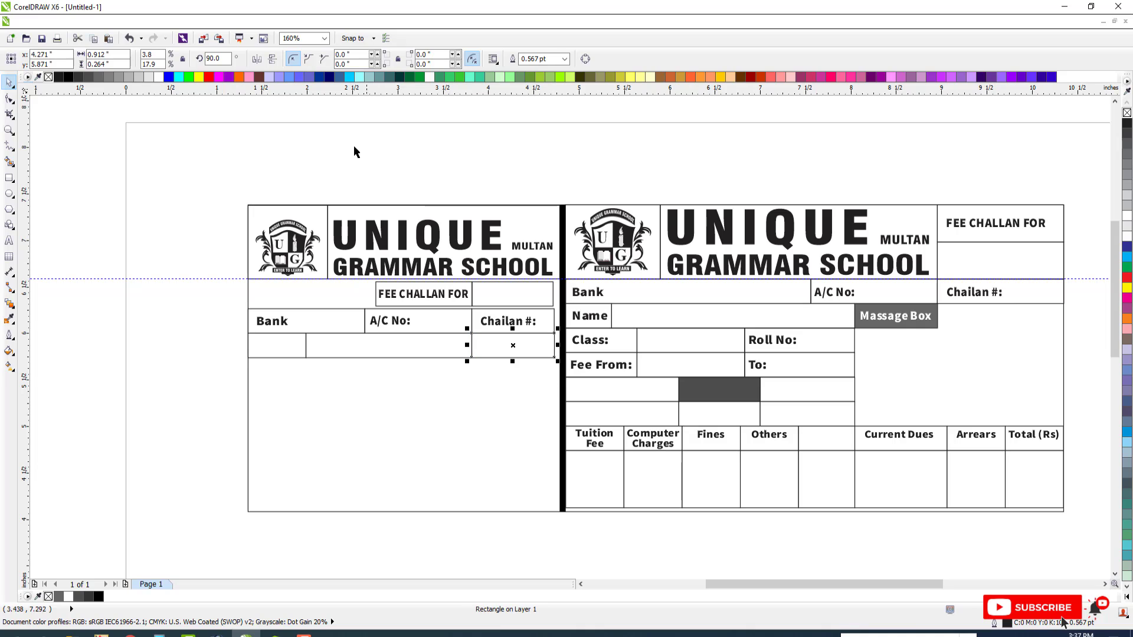
Copy the Massage Box label onto the box under Chailan # and apply the same dark gray fill to the receipt's gray boxes
{"action": "left_click", "coordinate": [83, 77]}
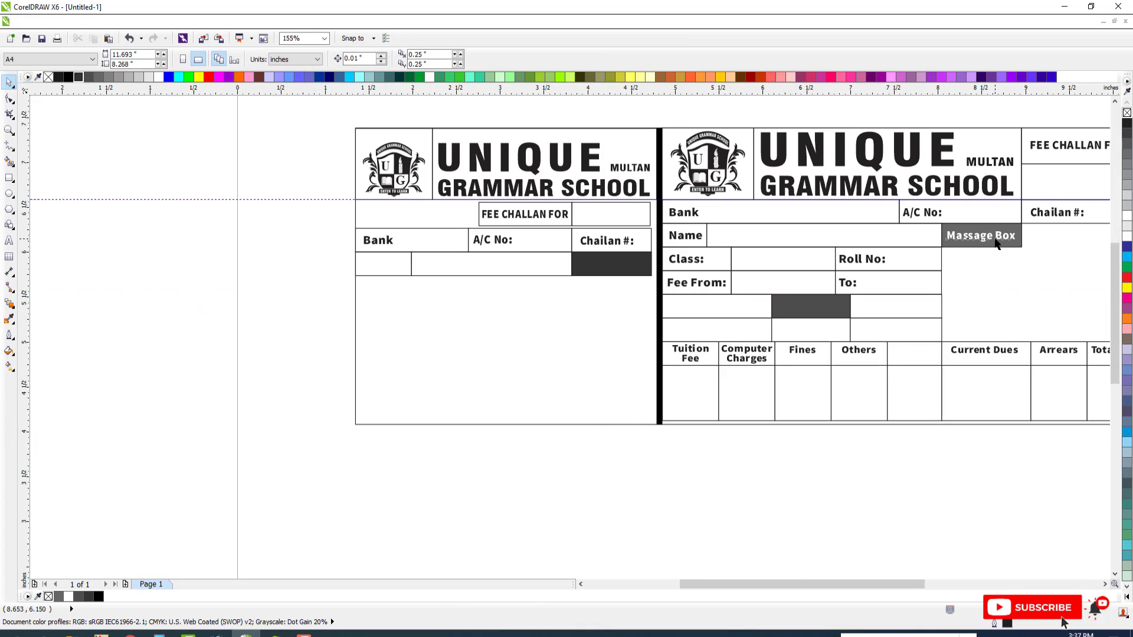
{"action": "left_click_drag", "start_coordinate": [996, 243], "coordinate": [627, 271]}
{"action": "left_click", "coordinate": [798, 306]}
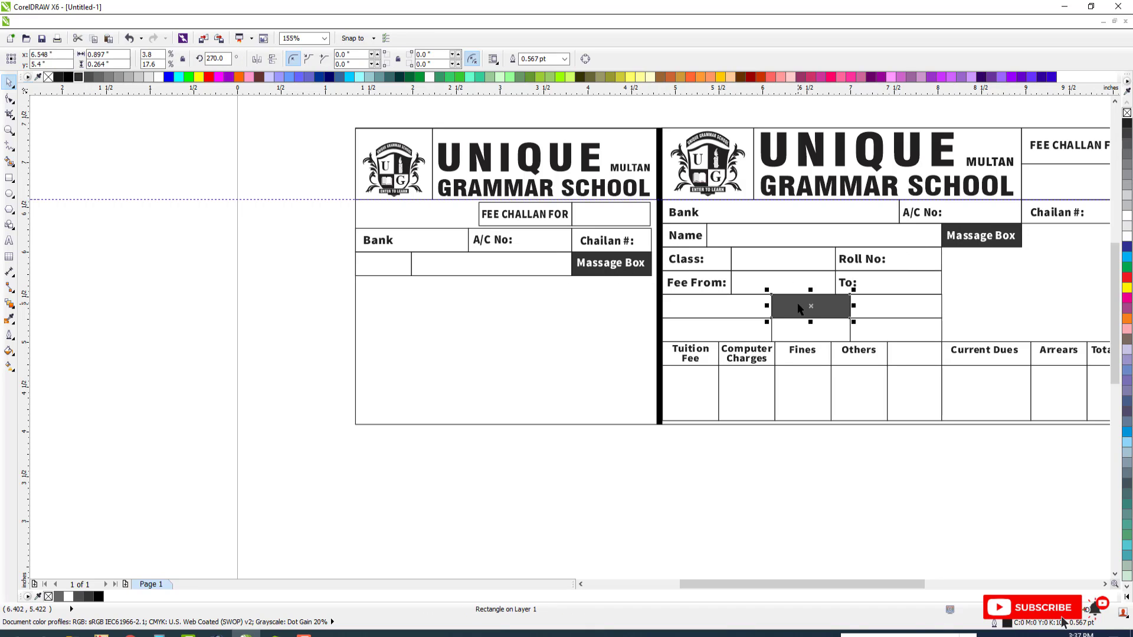
{"action": "key", "text": "Escape"}
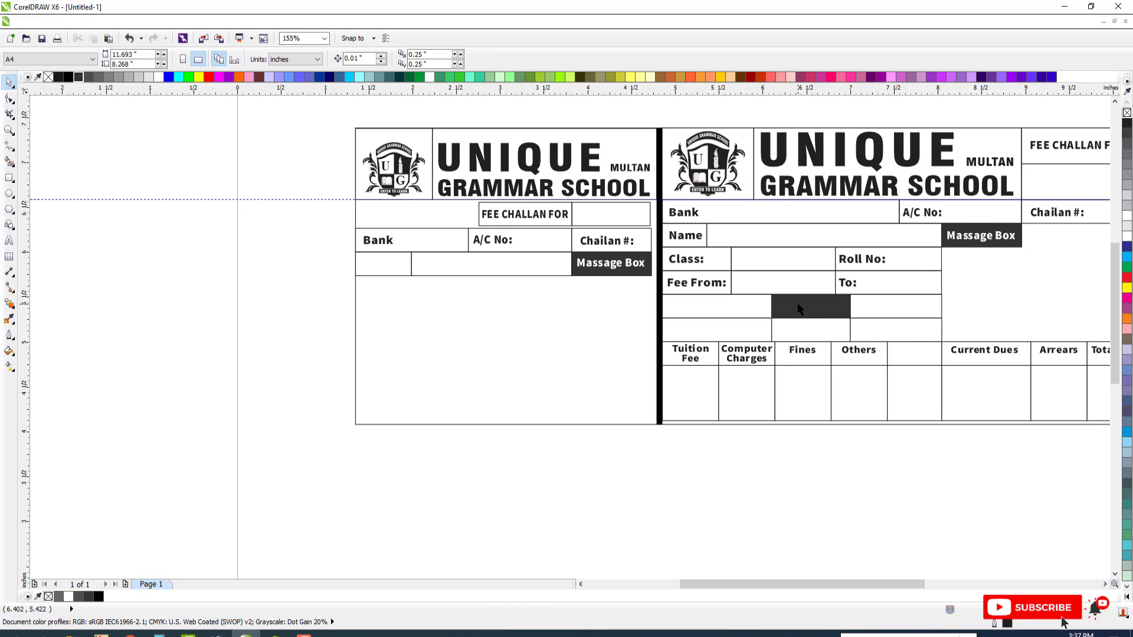
Copy the narrow first box into the row below and repeat it to make three adjoining boxes
{"action": "left_click", "coordinate": [402, 272]}
{"action": "left_click", "coordinate": [457, 269], "text": "shift"}
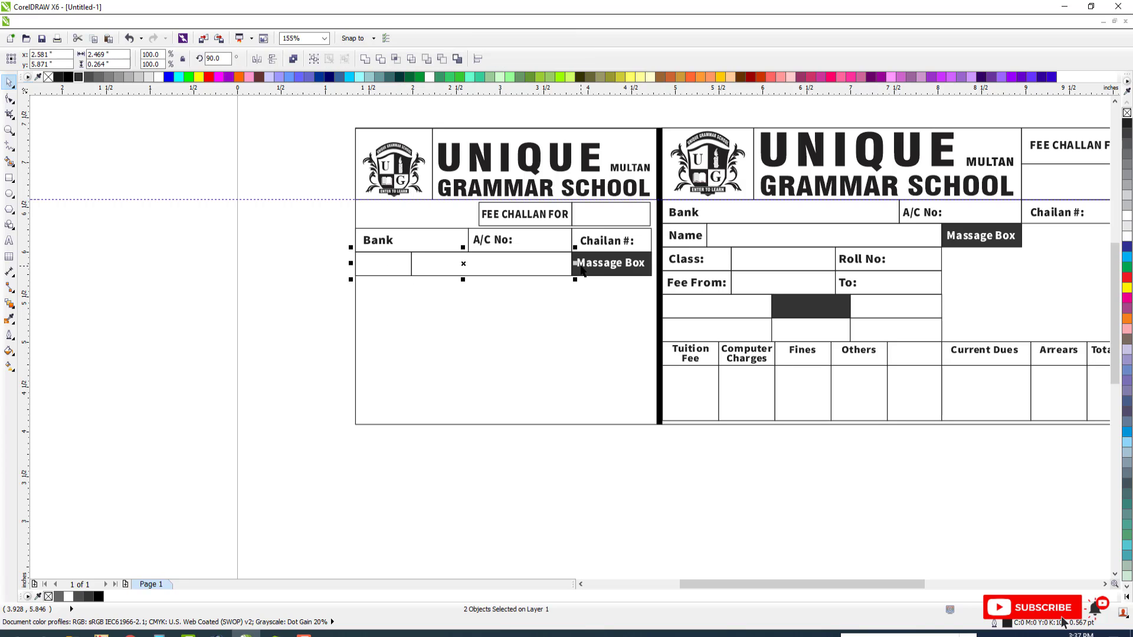
{"action": "left_click", "coordinate": [400, 266]}
{"action": "left_click_drag", "start_coordinate": [385, 258], "coordinate": [442, 299]}
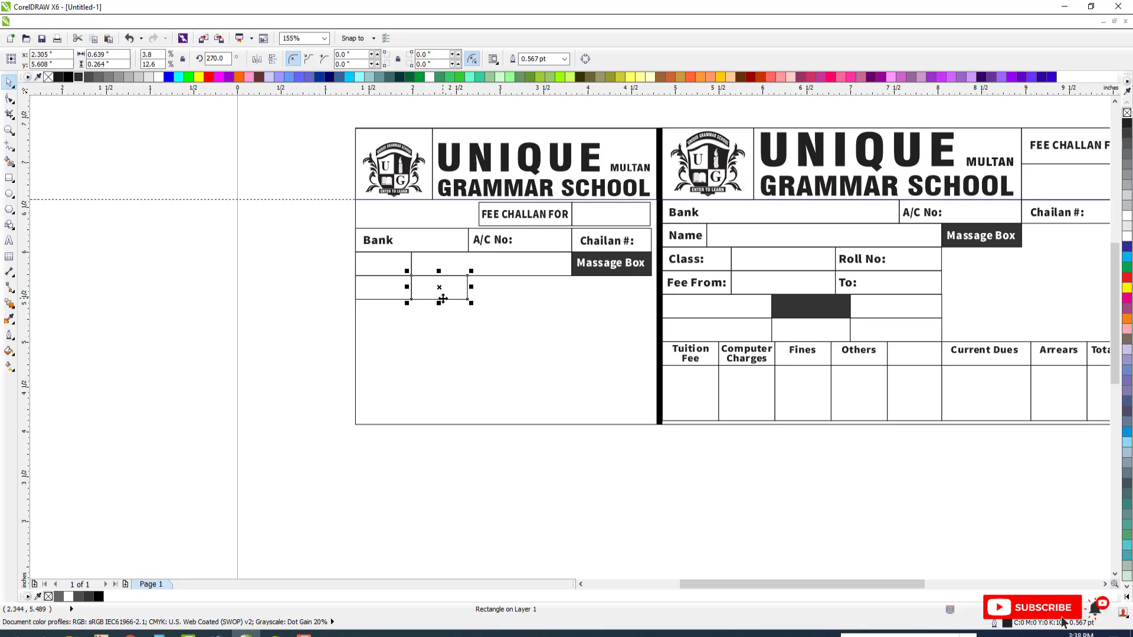
{"action": "key", "text": "ctrl+r"}
{"action": "key", "text": "Escape"}
Widen the second and third boxes of the counterfoil's lowest row to about 0.8 inch each
{"action": "left_click", "coordinate": [399, 288]}
{"action": "left_click", "coordinate": [449, 287], "text": "shift"}
{"action": "left_click", "coordinate": [509, 288], "text": "shift"}
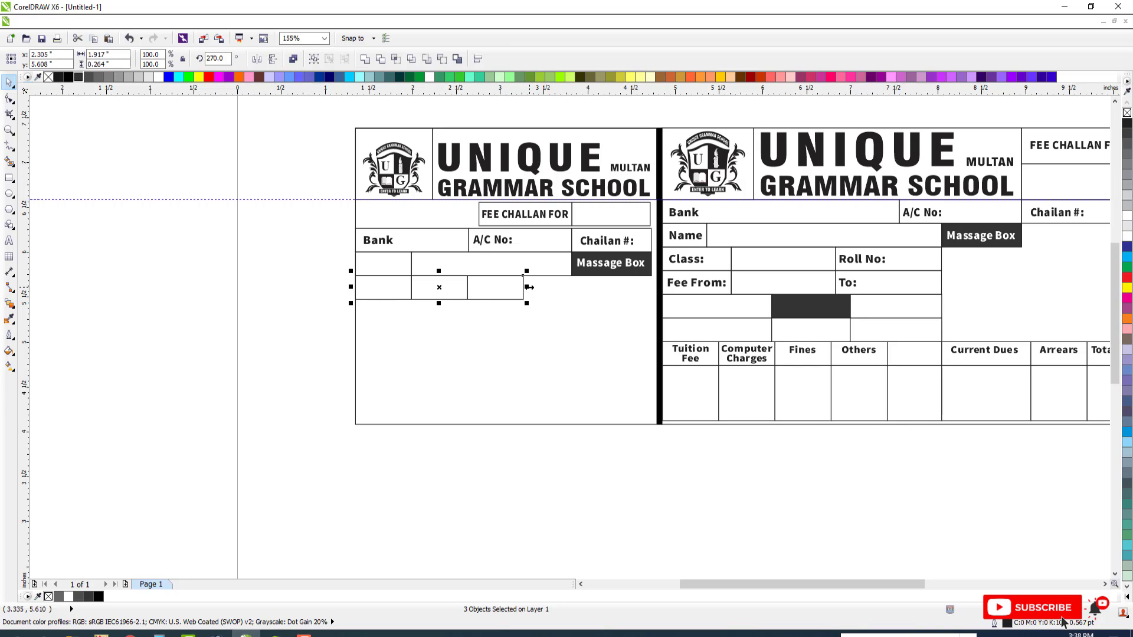
{"action": "left_click", "coordinate": [425, 291]}
{"action": "left_click", "coordinate": [525, 288]}
{"action": "left_click_drag", "start_coordinate": [526, 287], "coordinate": [552, 290]}
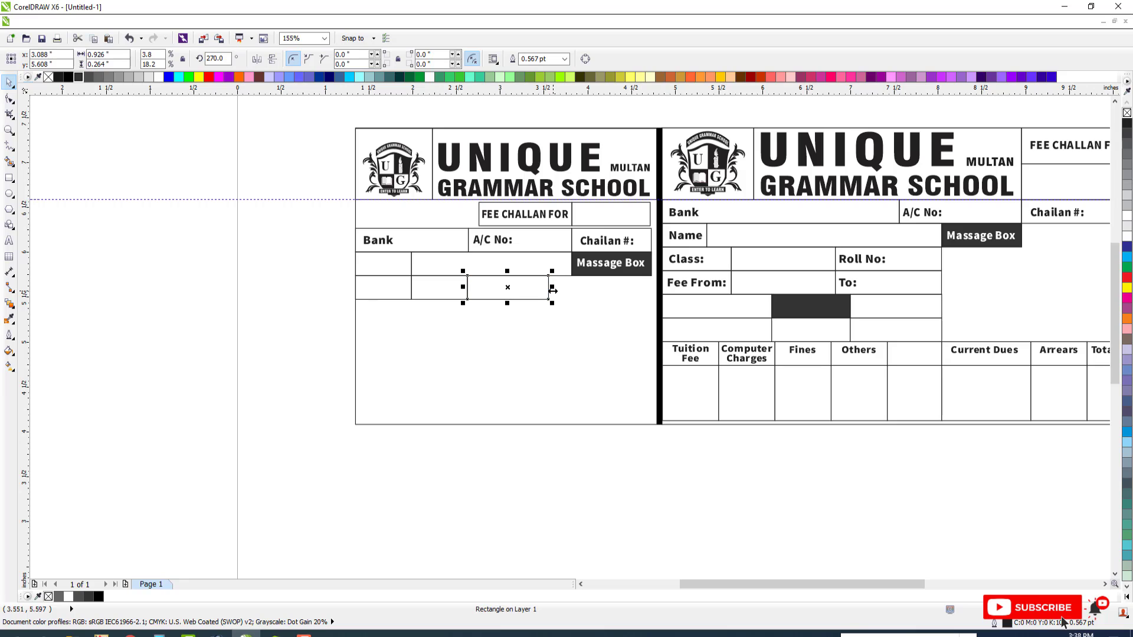
{"action": "left_click", "coordinate": [451, 285], "text": "shift"}
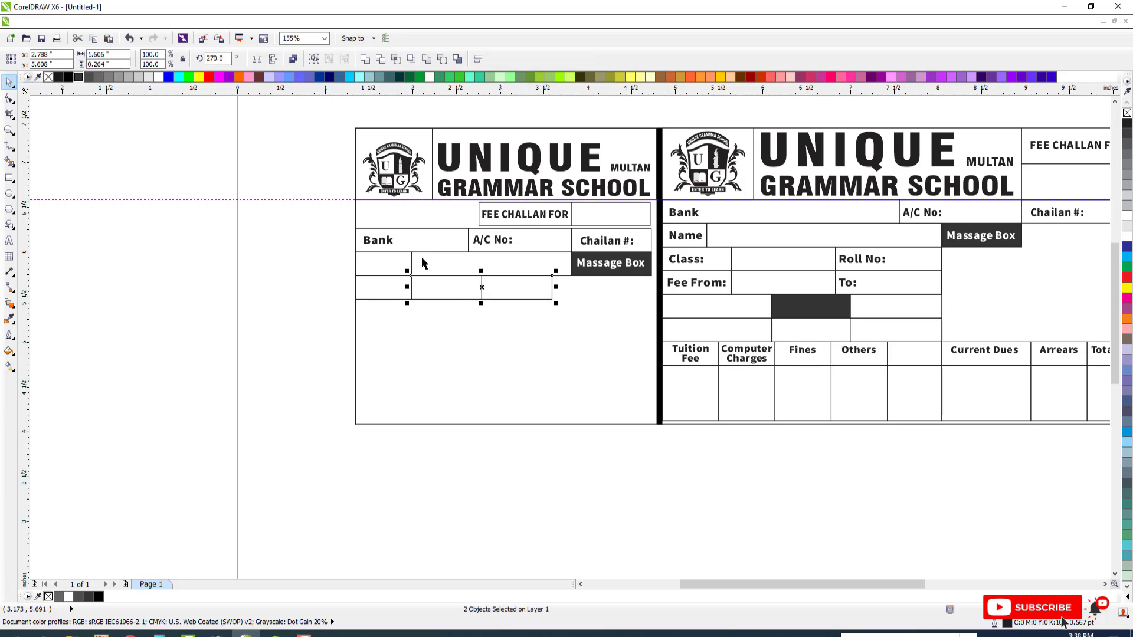
{"action": "key", "text": "Escape"}
Copy the Bank label into the narrow box below it, center it vertically and change its text to Name
{"action": "left_click_drag", "start_coordinate": [372, 243], "coordinate": [372, 247]}
{"action": "right_click", "coordinate": [372, 247]}
{"action": "left_click", "coordinate": [372, 264], "text": "shift"}
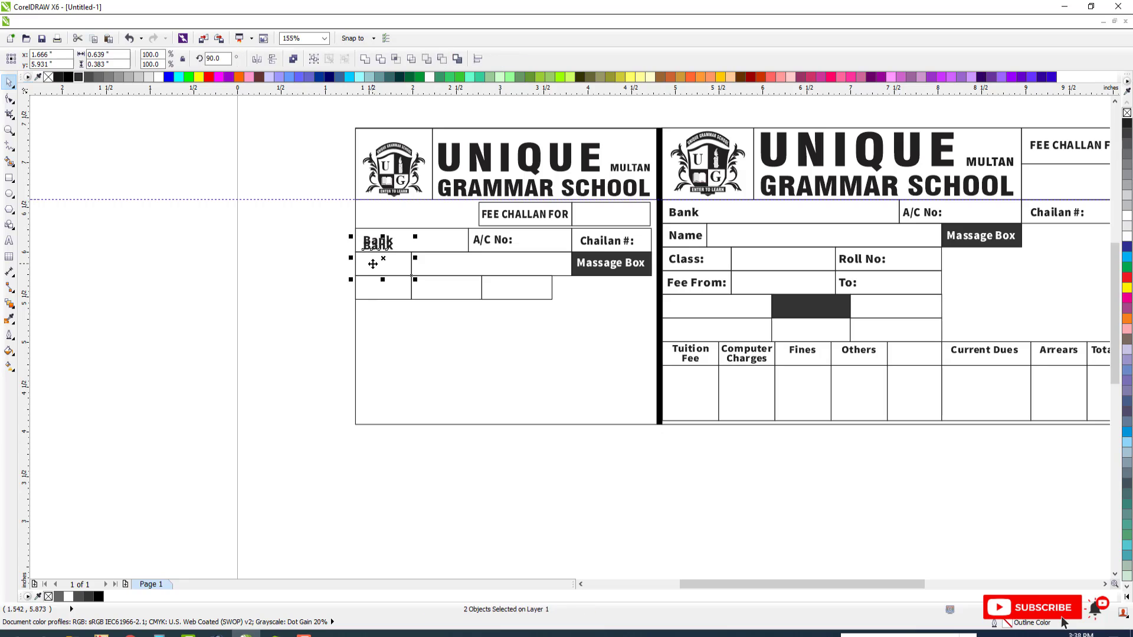
{"action": "key", "text": "e"}
{"action": "key", "text": "Escape"}
{"action": "left_click", "coordinate": [376, 268]}
{"action": "key", "text": "F8"}
{"action": "key", "text": "ctrl+a"}
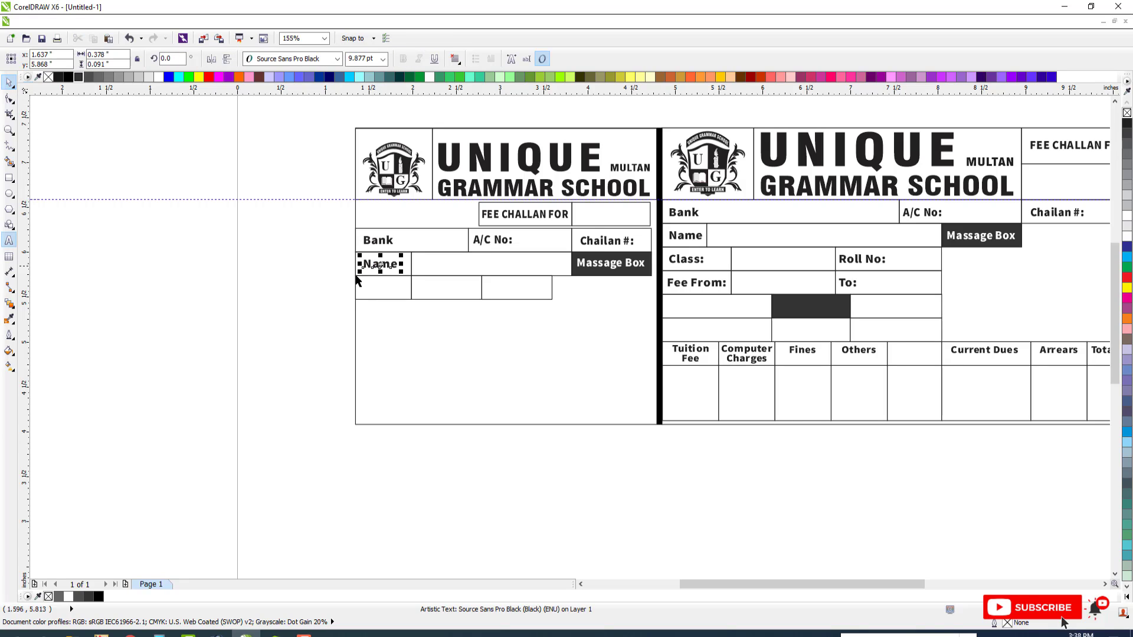
{"action": "key", "text": "ctrl+space"}
Copy the Class: label into the first box below Name, centered vertically and left-aligned with the Name label
{"action": "left_click_drag", "start_coordinate": [695, 263], "coordinate": [479, 273]}
{"action": "right_click", "coordinate": [480, 273]}
{"action": "left_click", "coordinate": [401, 284], "text": "shift"}
{"action": "key", "text": "e"}
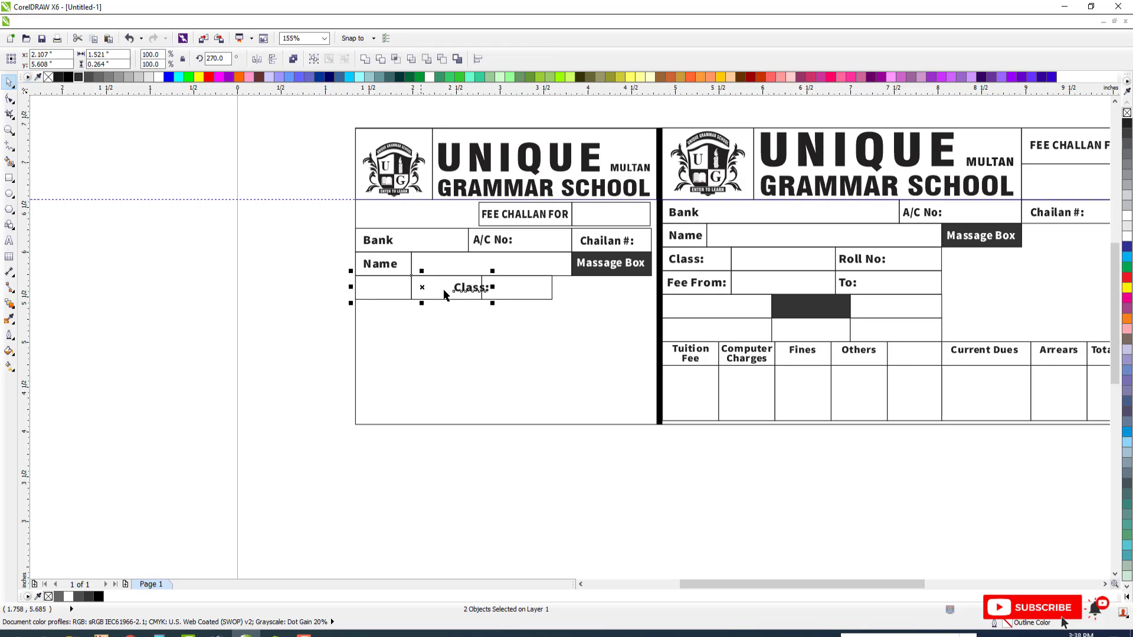
{"action": "key", "text": "Escape"}
{"action": "left_click", "coordinate": [464, 289]}
{"action": "left_click", "coordinate": [378, 263], "text": "shift"}
{"action": "key", "text": "l"}
{"action": "key", "text": "Escape"}
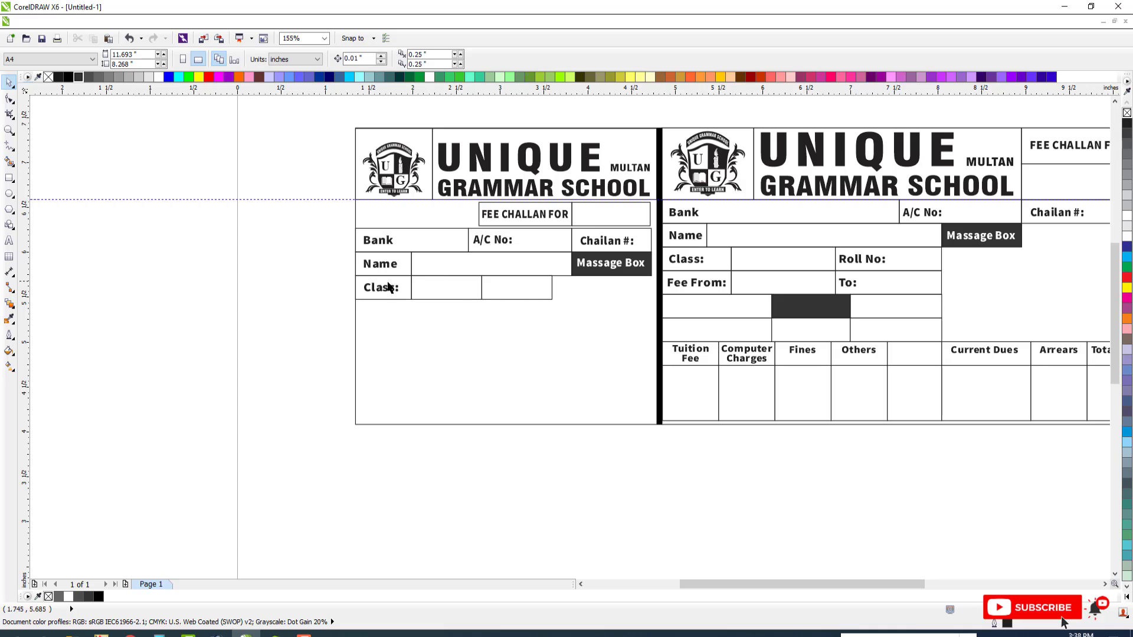
Copy the Roll No: label into the third box of the counterfoil's Class row, level with the Class: label
{"action": "left_click_drag", "start_coordinate": [861, 264], "coordinate": [563, 281]}
{"action": "right_click", "coordinate": [563, 281]}
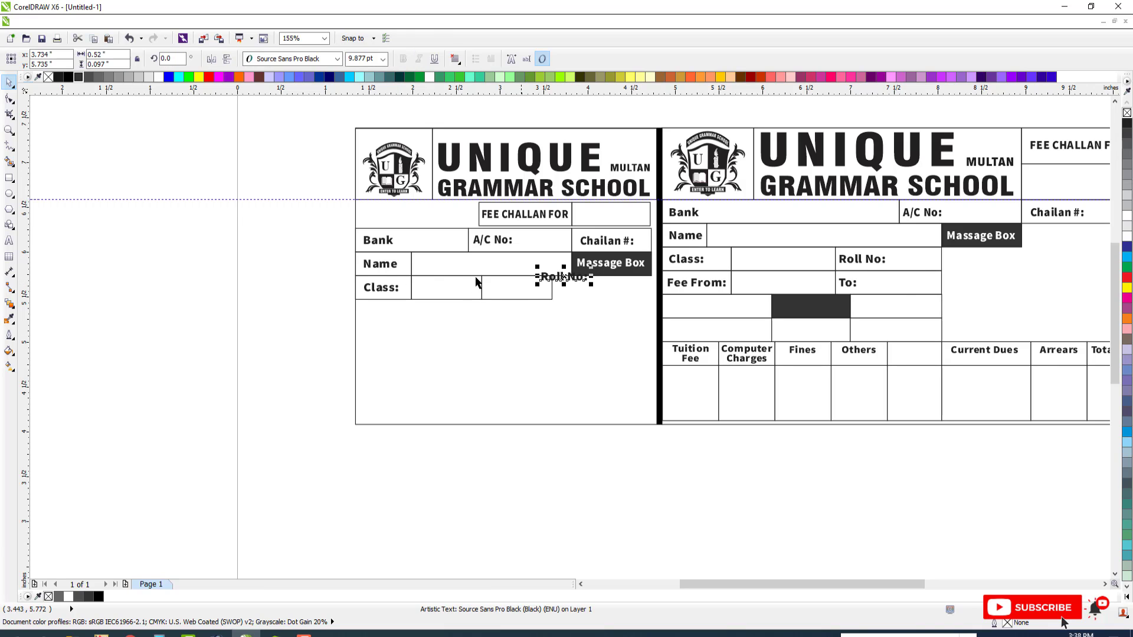
{"action": "left_click", "coordinate": [385, 285], "text": "shift"}
{"action": "key", "text": "e"}
{"action": "key", "text": "Escape"}
{"action": "left_click", "coordinate": [525, 286]}
{"action": "key", "text": "Escape"}
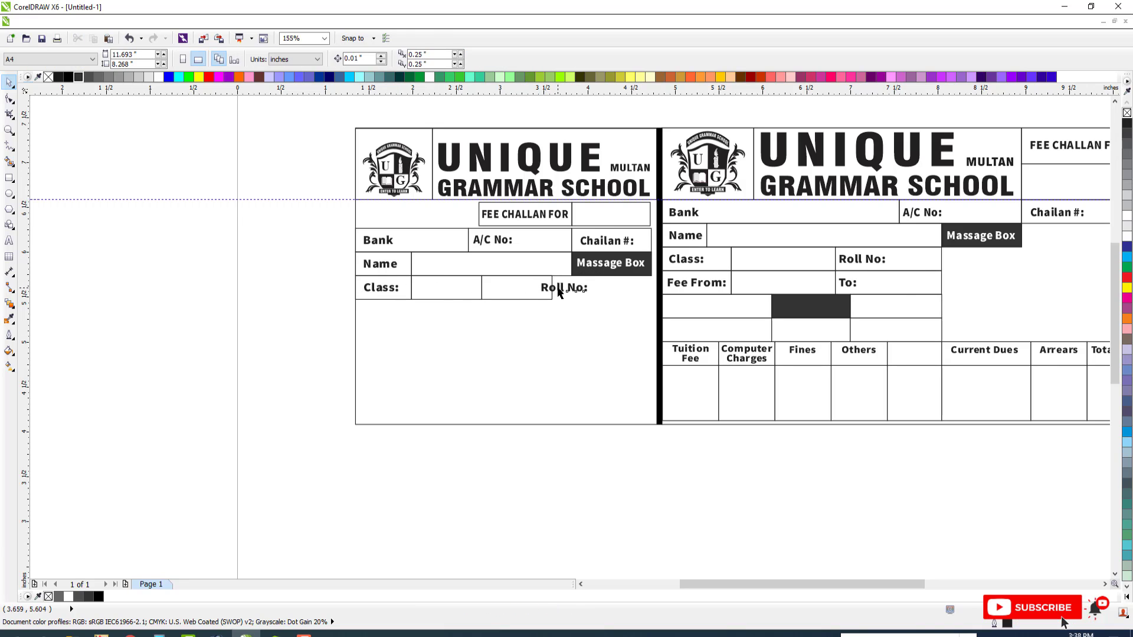
{"action": "left_click_drag", "start_coordinate": [558, 292], "coordinate": [511, 290]}
{"action": "key", "text": "Escape"}
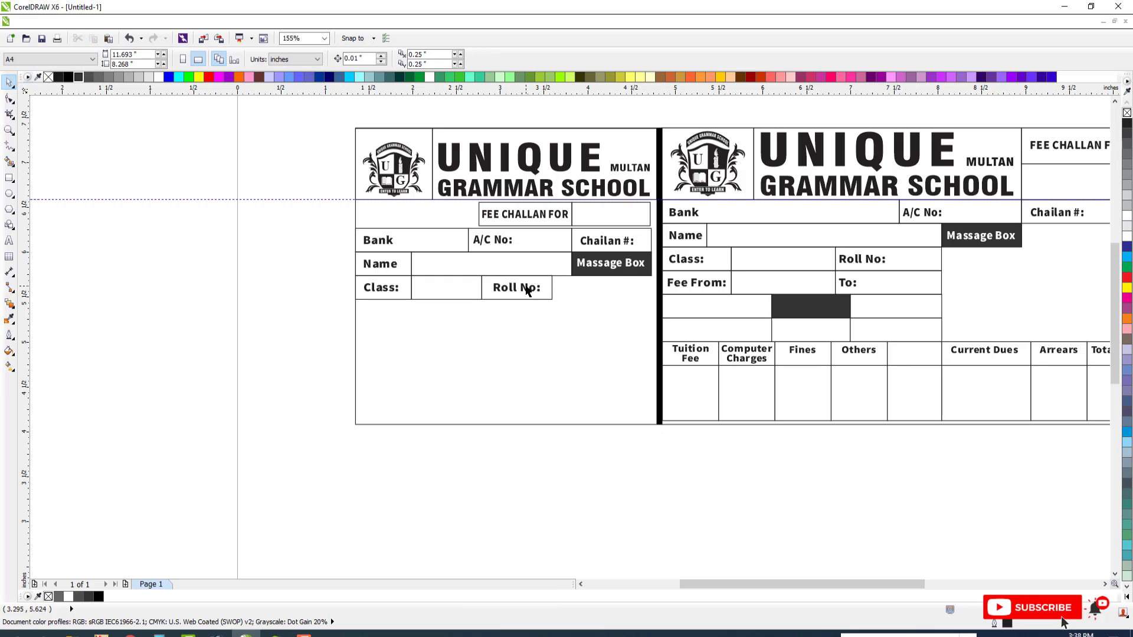
Duplicate the counterfoil's three Class-row boxes directly below and copy the Fee From: label into the first new box, centered vertically
{"action": "left_click", "coordinate": [413, 288]}
{"action": "left_click_drag", "start_coordinate": [459, 276], "coordinate": [451, 323]}
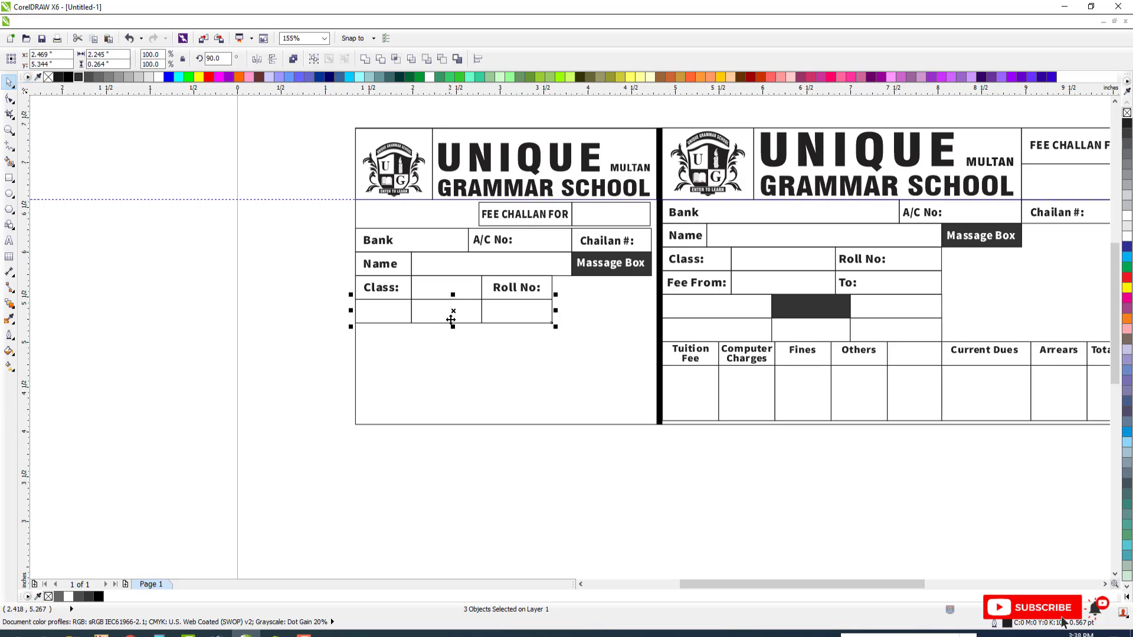
{"action": "left_click_drag", "start_coordinate": [707, 290], "coordinate": [411, 312]}
{"action": "left_click", "coordinate": [374, 320], "text": "shift"}
{"action": "key", "text": "e"}
{"action": "key", "text": "Escape"}
Left-align the counterfoil's Fee From:, Class:, Name and Bank labels and shift them slightly left together
{"action": "left_click", "coordinate": [387, 289], "text": "shift"}
{"action": "left_click", "coordinate": [387, 268], "text": "shift"}
{"action": "left_click", "coordinate": [389, 244], "text": "shift"}
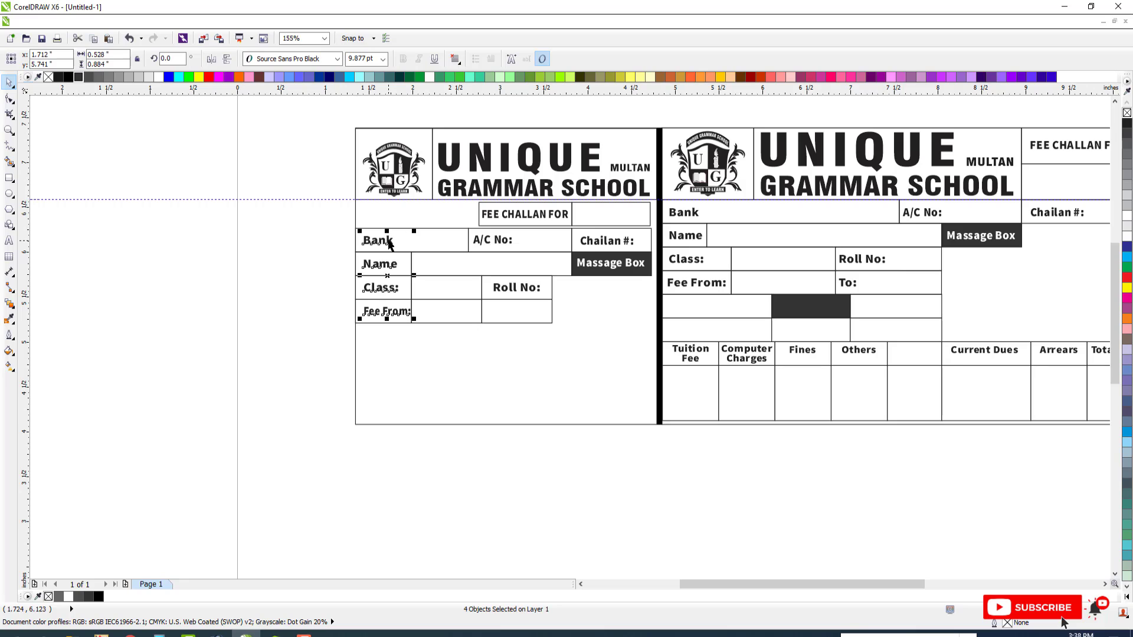
{"action": "left_click_drag", "start_coordinate": [391, 241], "coordinate": [386, 241]}
{"action": "left_click", "coordinate": [433, 310]}
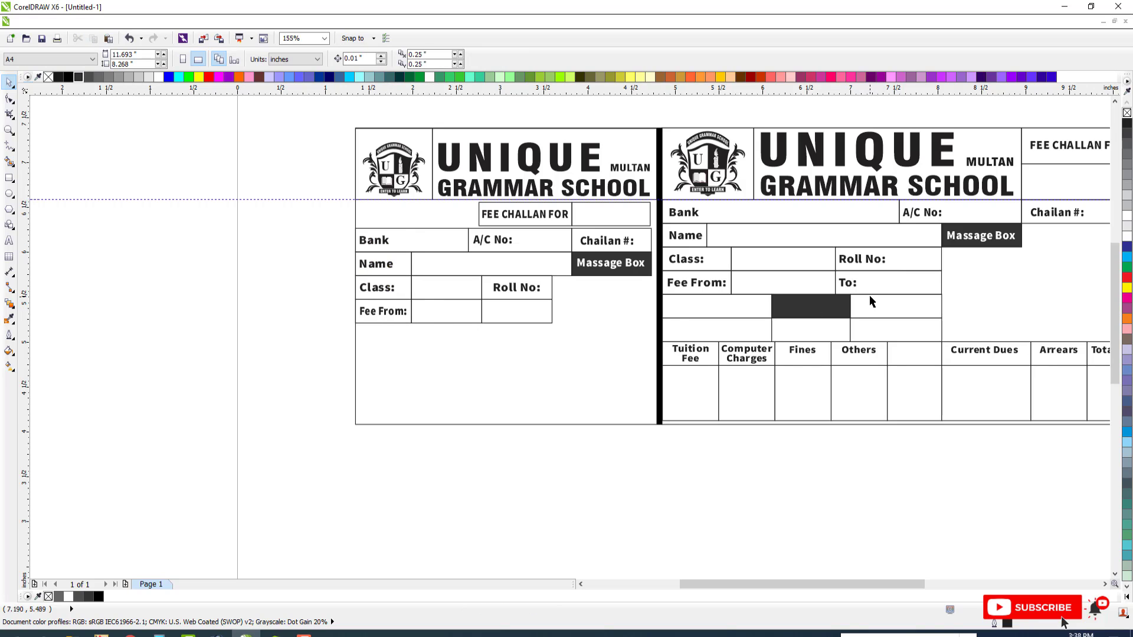
Copy the To: label into the third box of the counterfoil's Fee From row, level with Fee From: and left-aligned with Roll No:
{"action": "left_click_drag", "start_coordinate": [848, 284], "coordinate": [524, 284]}
{"action": "left_click_drag", "start_coordinate": [518, 329], "coordinate": [518, 329]}
{"action": "right_click", "coordinate": [518, 329]}
{"action": "left_click", "coordinate": [400, 311], "text": "shift"}
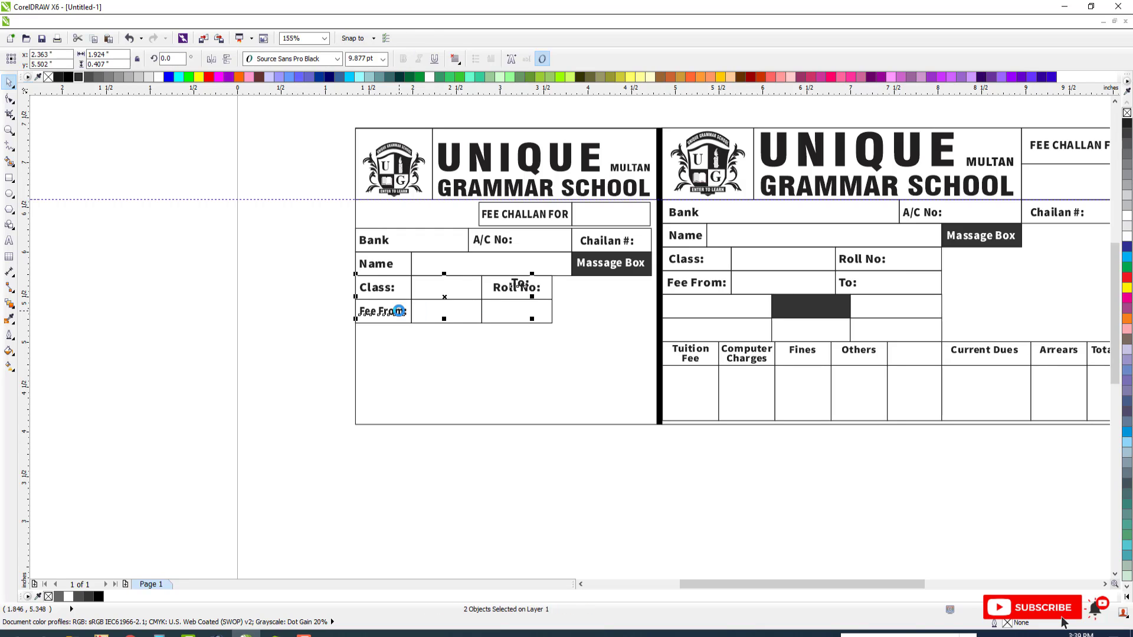
{"action": "key", "text": "e"}
{"action": "left_click", "coordinate": [508, 314]}
{"action": "left_click", "coordinate": [519, 316]}
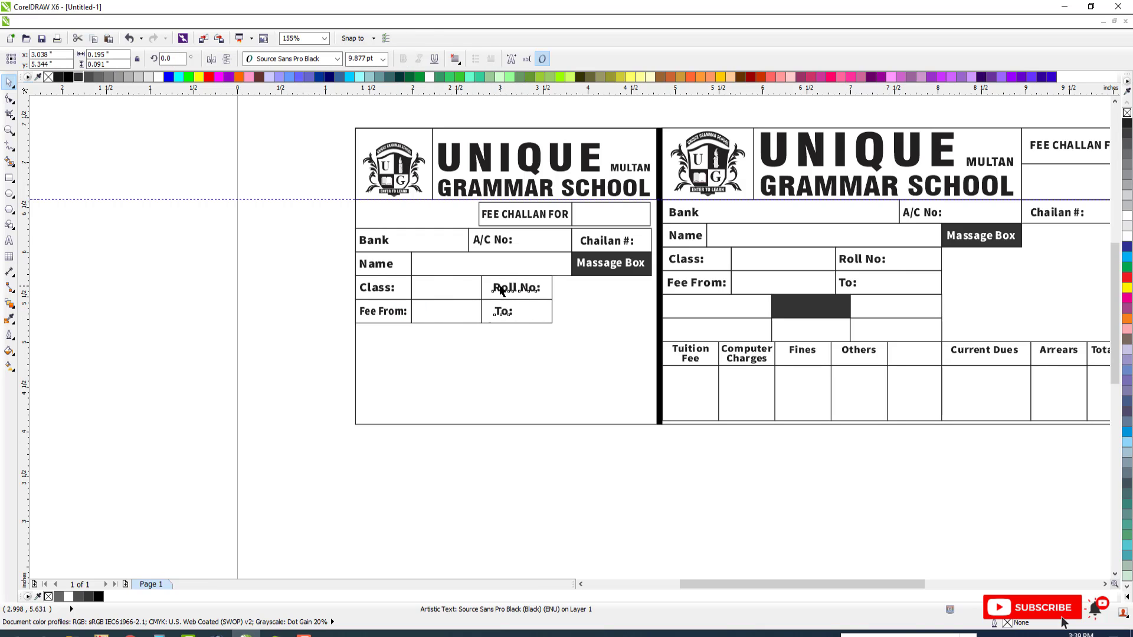
{"action": "left_click", "coordinate": [501, 291], "text": "shift"}
{"action": "key", "text": "Escape"}
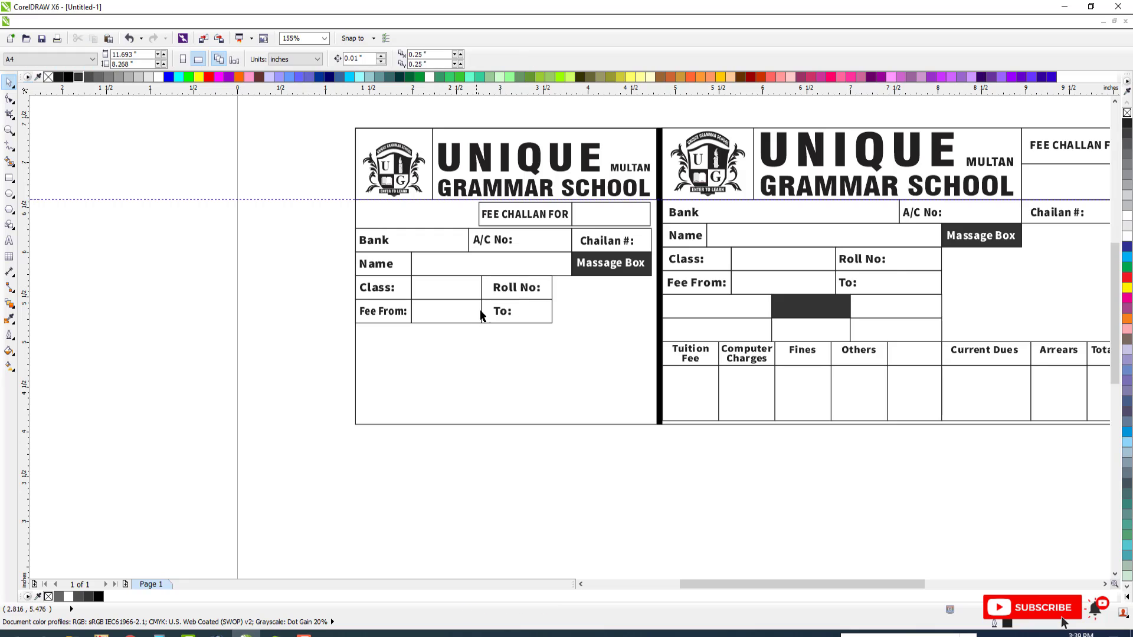
Duplicate the three boxes of the counterfoil's Fee From row directly below to form another row
{"action": "left_click", "coordinate": [411, 311]}
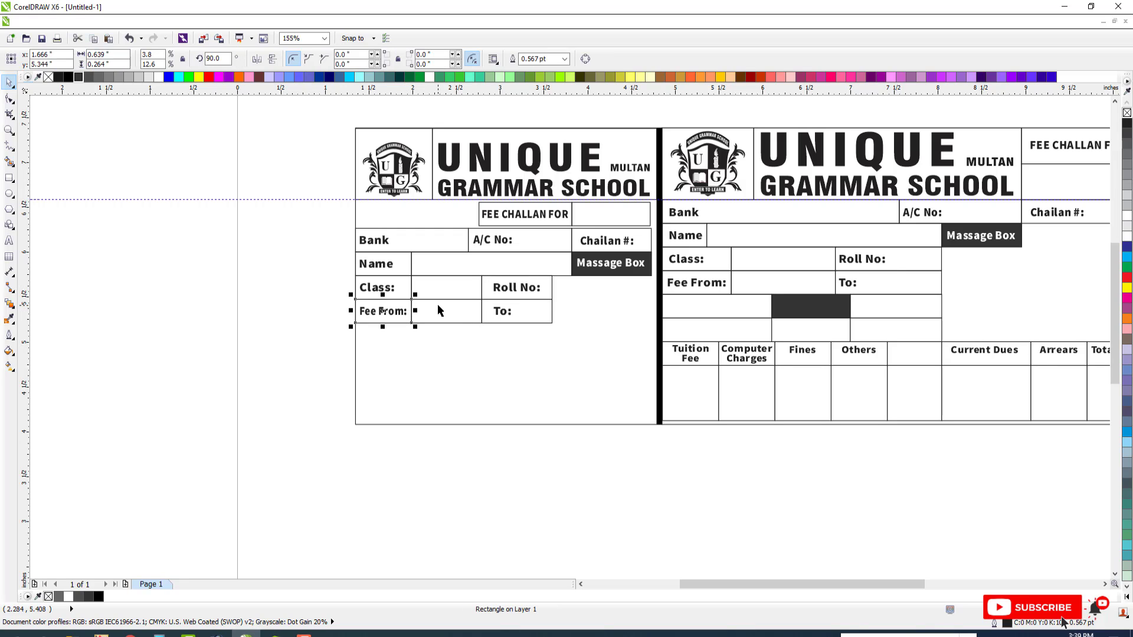
{"action": "left_click", "coordinate": [487, 309], "text": "shift"}
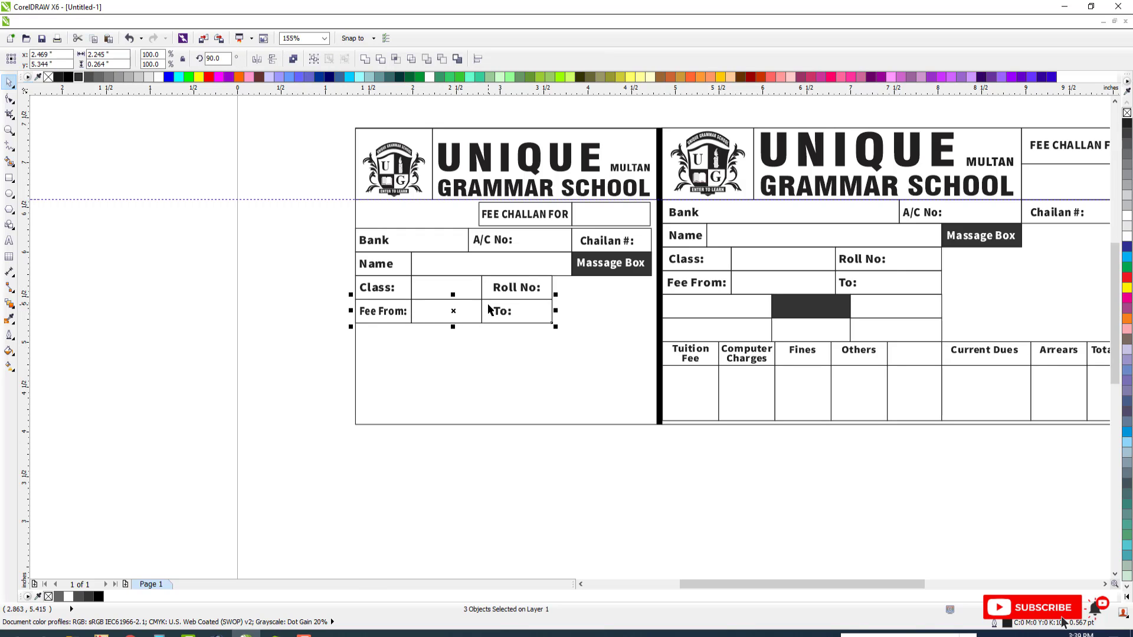
{"action": "left_click_drag", "start_coordinate": [454, 311], "coordinate": [454, 335]}
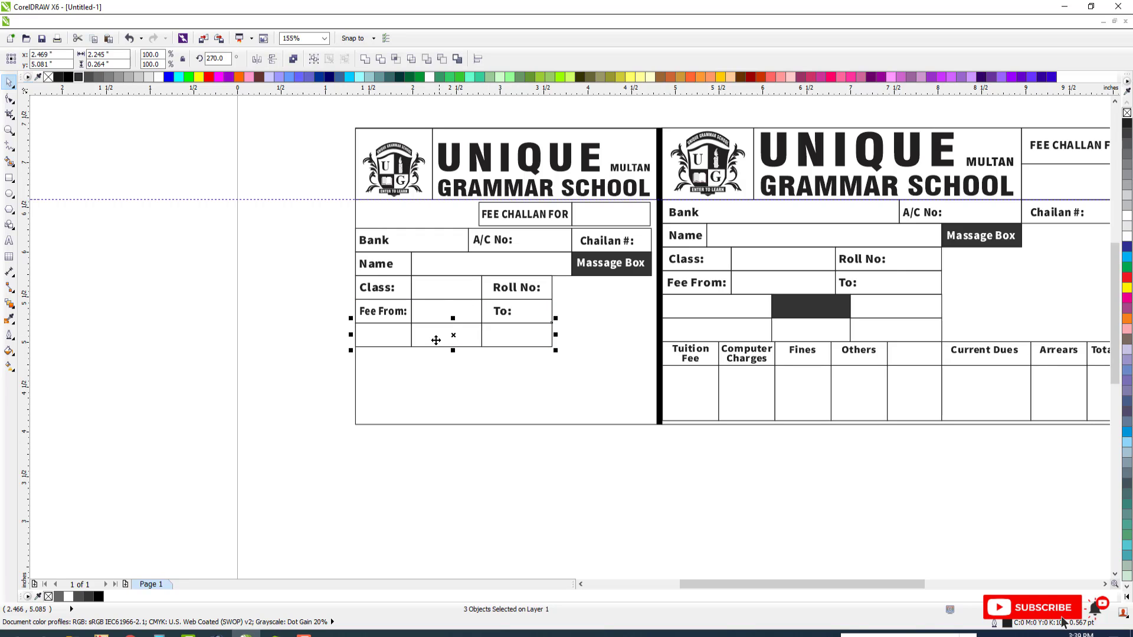
Resize the three boxes of the counterfoil's lowest row to equal widths of about 0.75 inch, filling the row's full width
{"action": "left_click", "coordinate": [412, 335]}
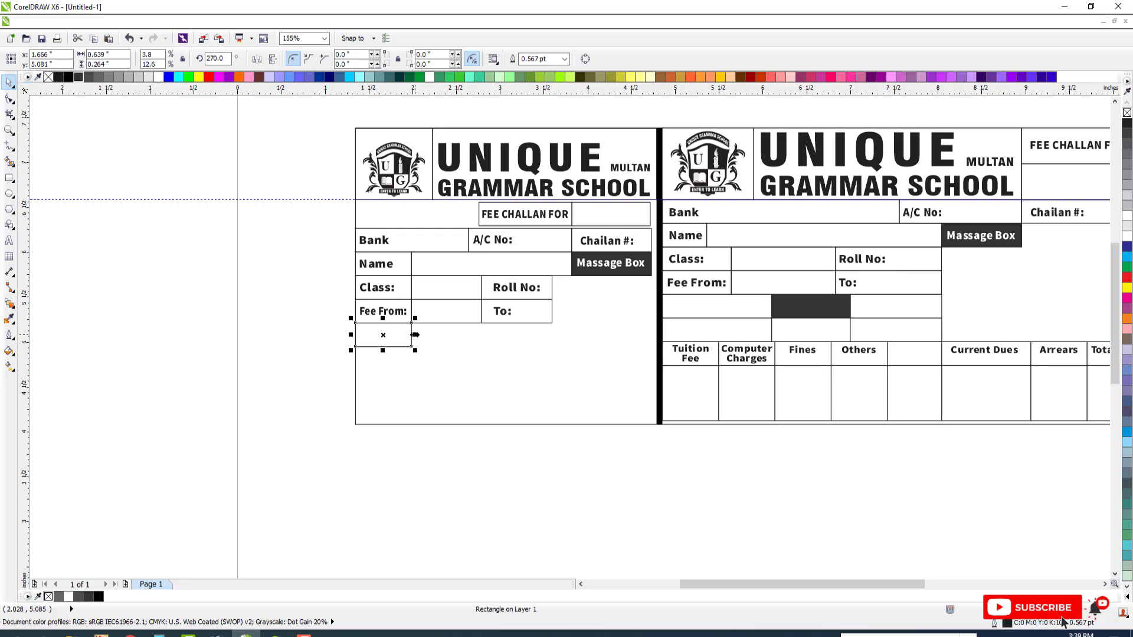
{"action": "left_click_drag", "start_coordinate": [415, 334], "coordinate": [427, 335]}
{"action": "left_click_drag", "start_coordinate": [350, 335], "coordinate": [496, 343]}
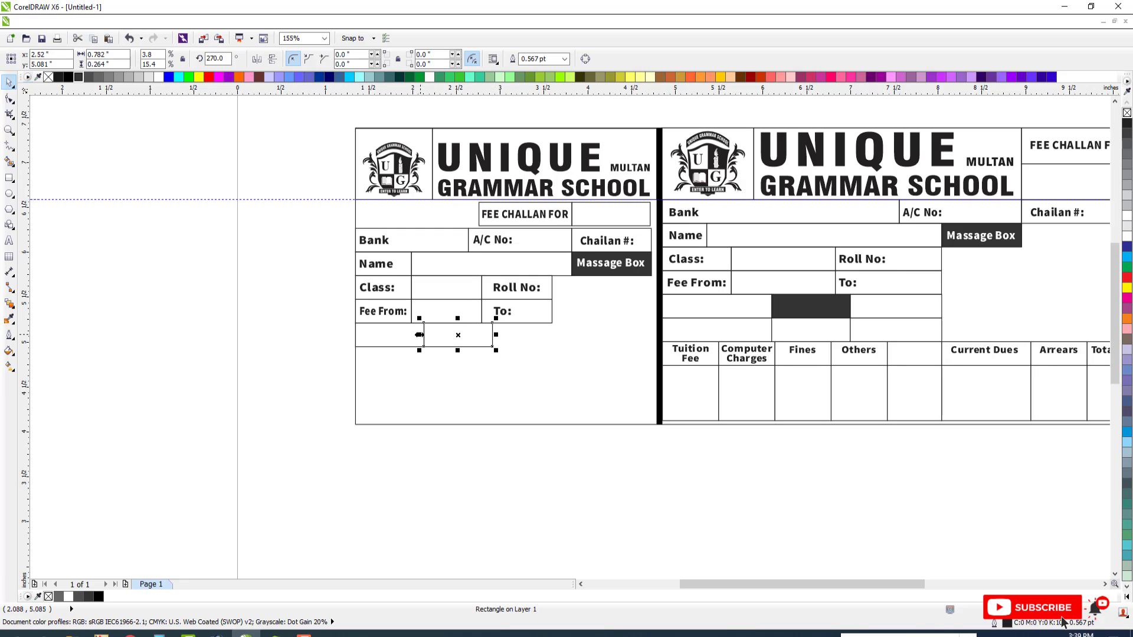
{"action": "left_click_drag", "start_coordinate": [420, 335], "coordinate": [556, 336]}
{"action": "left_click", "coordinate": [456, 335], "text": "shift"}
{"action": "left_click", "coordinate": [408, 335], "text": "shift"}
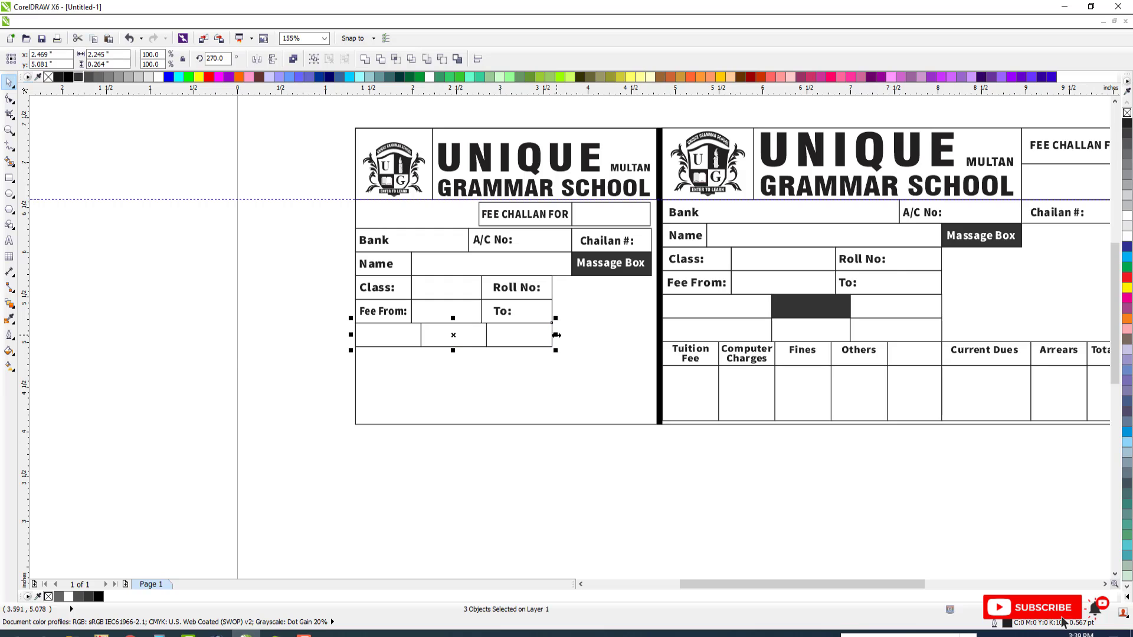
Fill the middle box of the counterfoil's lowest row with dark gray
{"action": "left_click", "coordinate": [459, 336]}
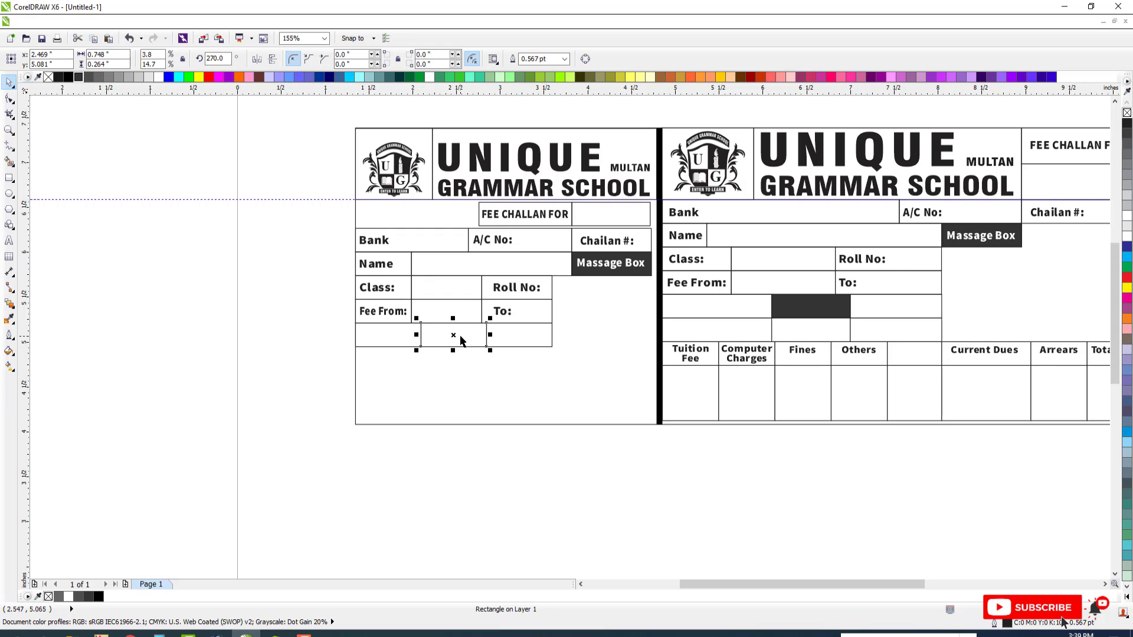
{"action": "left_click", "coordinate": [79, 77]}
{"action": "left_click", "coordinate": [327, 248]}
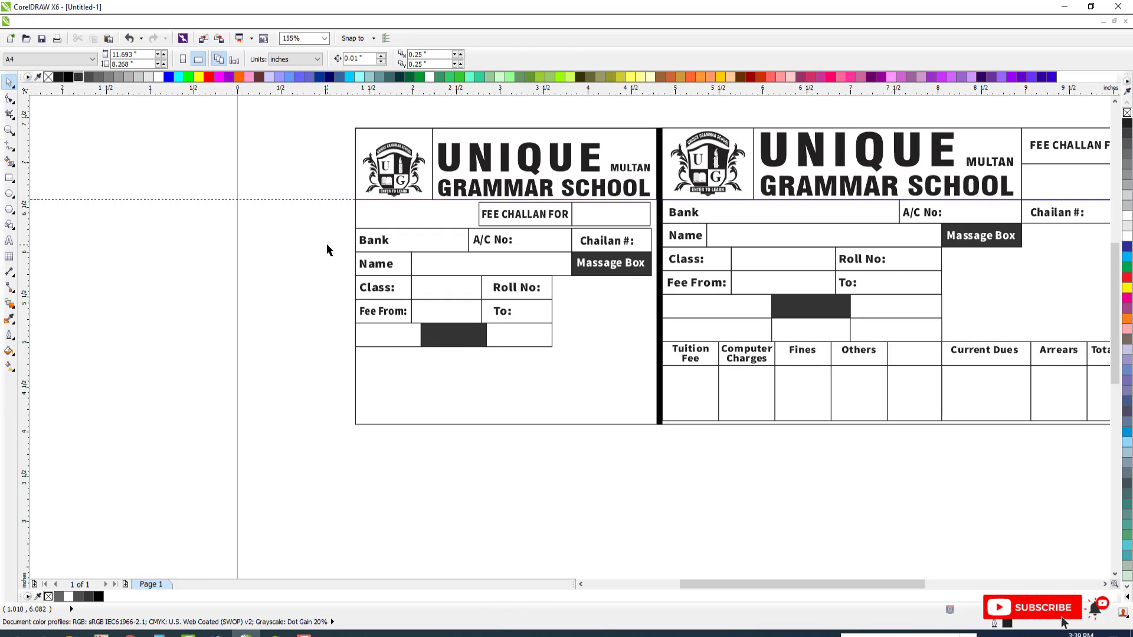
Copy the Fee From: label into the first box of the row below and center it vertically
{"action": "left_click_drag", "start_coordinate": [398, 311], "coordinate": [397, 324]}
{"action": "right_click", "coordinate": [397, 324]}
{"action": "left_click", "coordinate": [397, 339], "text": "shift"}
{"action": "key", "text": "e"}
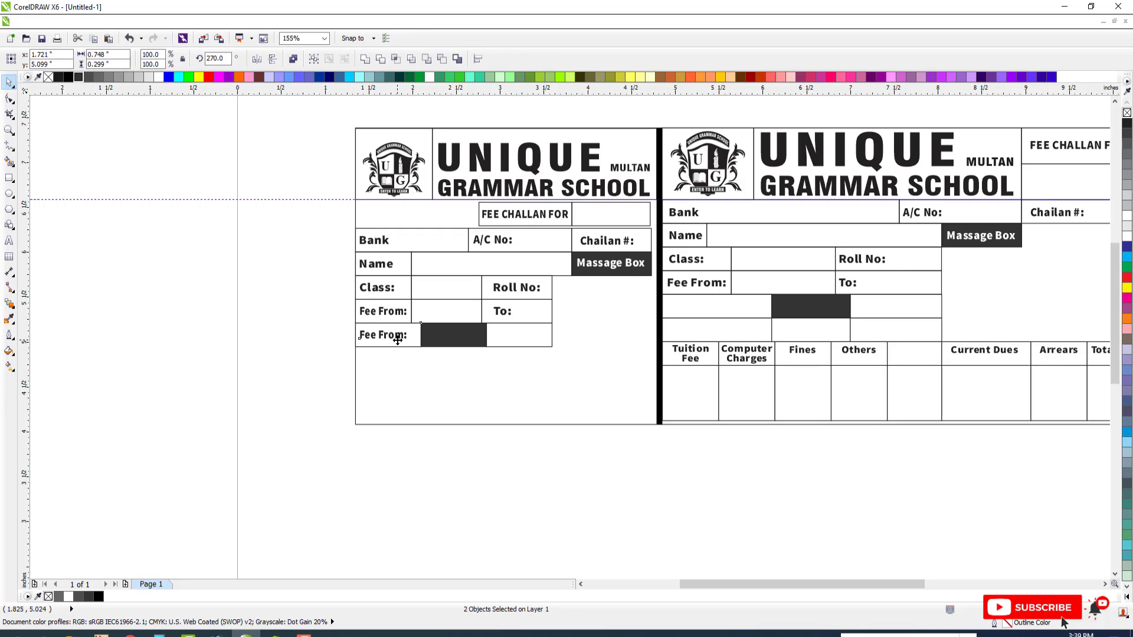
{"action": "key", "text": "Escape"}
Change the copied label in the lowest row's first box to Issue Date
{"action": "double_click", "coordinate": [399, 337]}
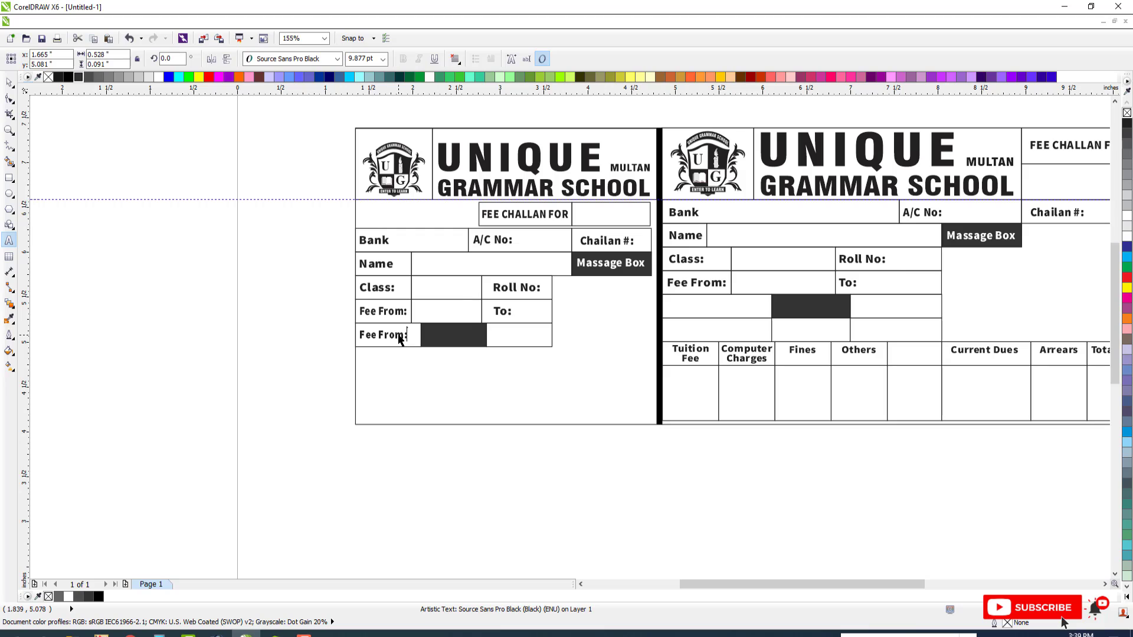
{"action": "key", "text": "ctrl+a"}
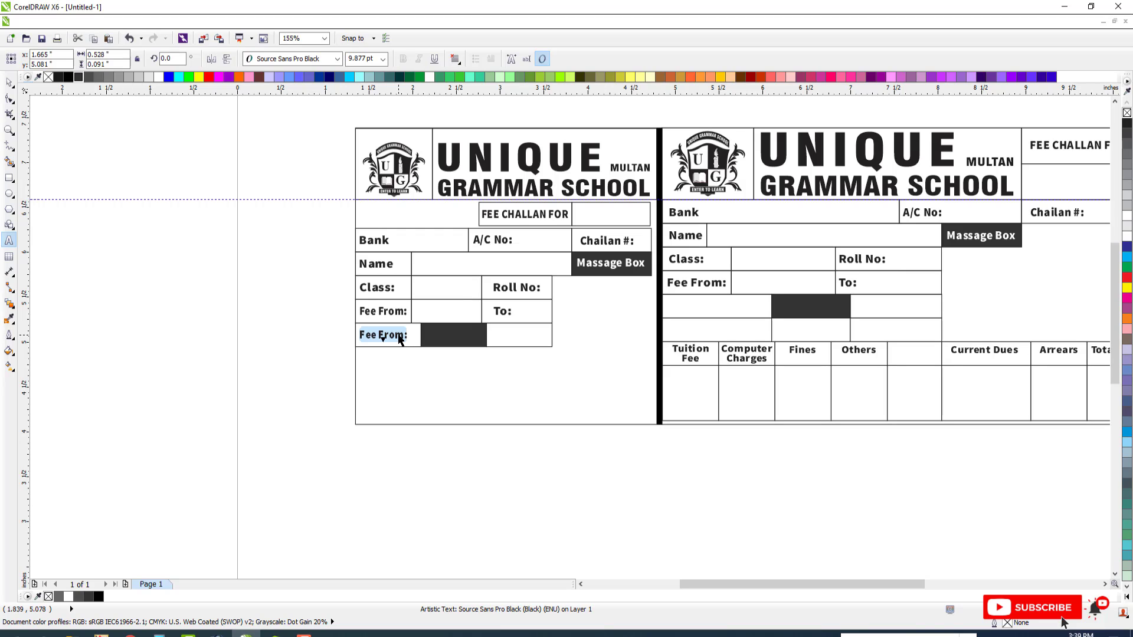
{"action": "type", "text": "Iss"}
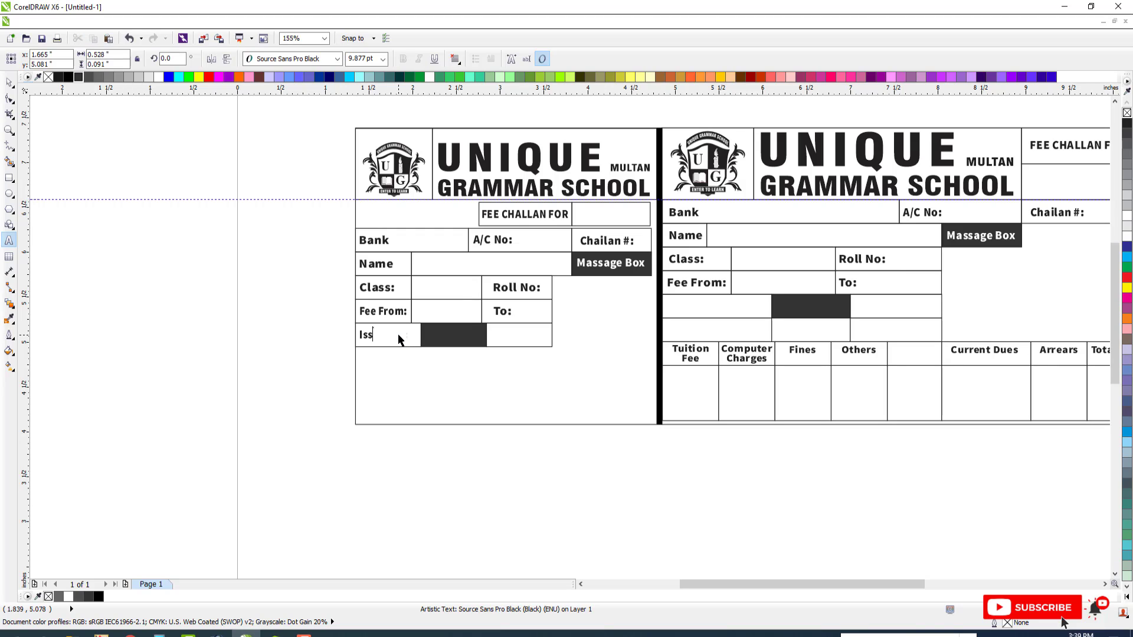
{"action": "type", "text": "ue Date"}
{"action": "left_click", "coordinate": [9, 83]}
Copy the Issue Date label into the third box of the same row and replace its text, starting with Vai
{"action": "left_click_drag", "start_coordinate": [393, 337], "coordinate": [418, 337]}
{"action": "right_click", "coordinate": [418, 337]}
{"action": "left_click", "coordinate": [530, 342], "text": "shift"}
{"action": "double_click", "coordinate": [531, 339]}
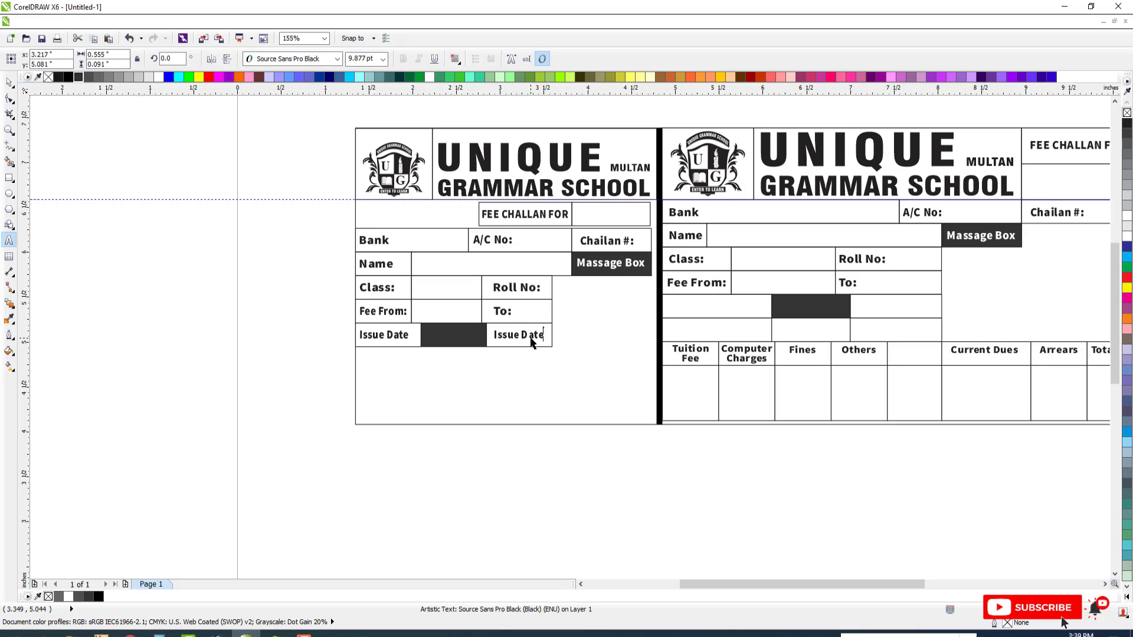
{"action": "key", "text": "ctrl+a"}
{"action": "type", "text": "V"}
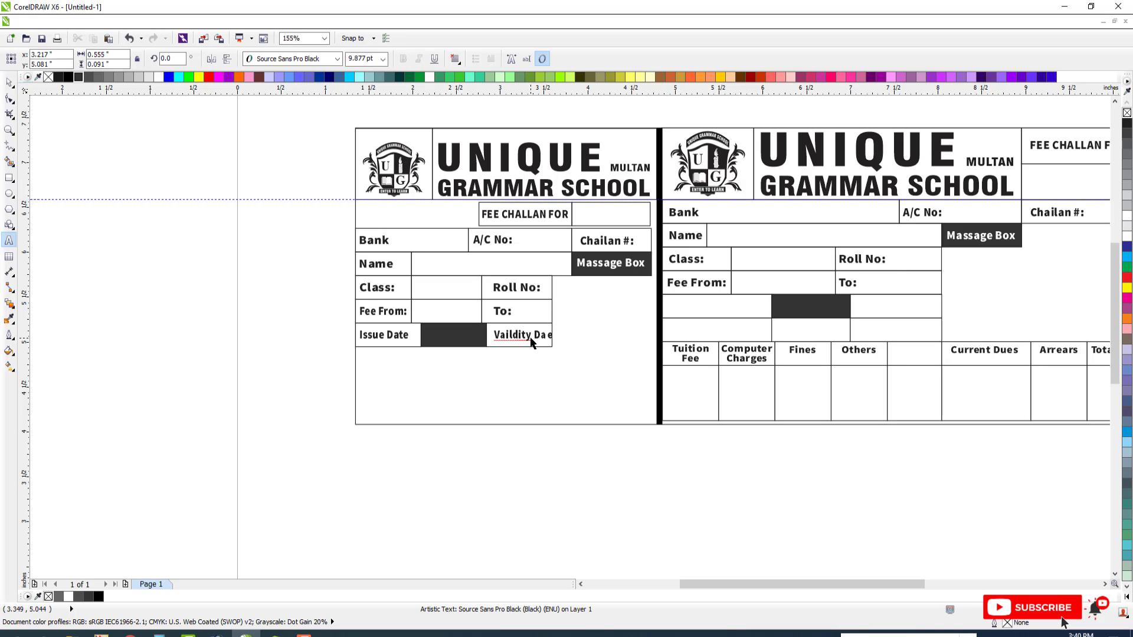
Correct the third box's misspelled label to Validity Date and center it horizontally in its box
{"action": "right_click", "coordinate": [499, 331]}
{"action": "left_click", "coordinate": [566, 363]}
{"action": "left_click", "coordinate": [8, 81]}
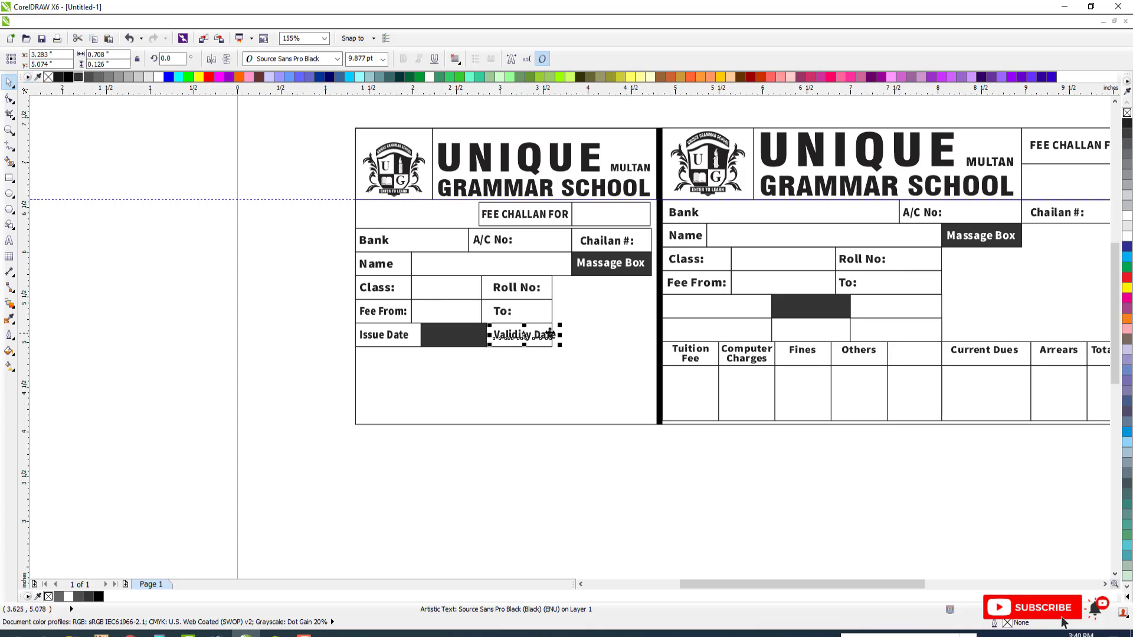
{"action": "left_click", "coordinate": [551, 338], "text": "shift"}
{"action": "key", "text": "c"}
{"action": "key", "text": "Escape"}
Copy the Validity Date label into the dark middle box of the same row and center it horizontally
{"action": "left_click", "coordinate": [457, 338]}
{"action": "left_click", "coordinate": [520, 338]}
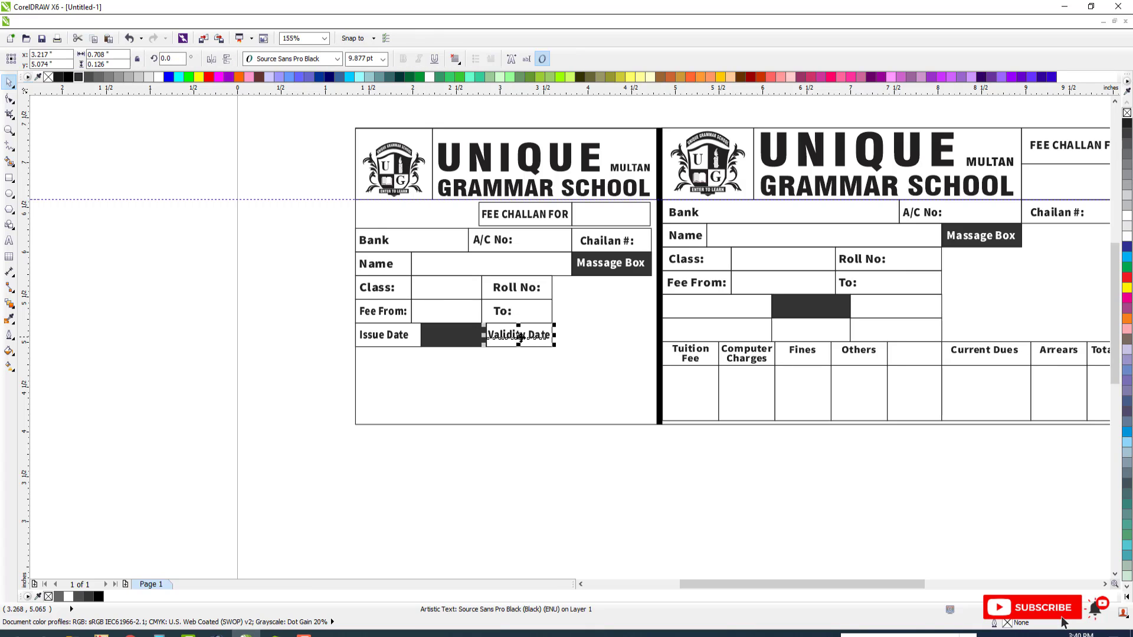
{"action": "left_click_drag", "start_coordinate": [519, 338], "coordinate": [461, 338]}
{"action": "left_click", "coordinate": [435, 341], "text": "shift"}
{"action": "key", "text": "c"}
{"action": "key", "text": "Escape"}
{"action": "left_click", "coordinate": [451, 340]}
Change the copied label to Due Date, center it in the dark box and color it white
{"action": "key", "text": "F8"}
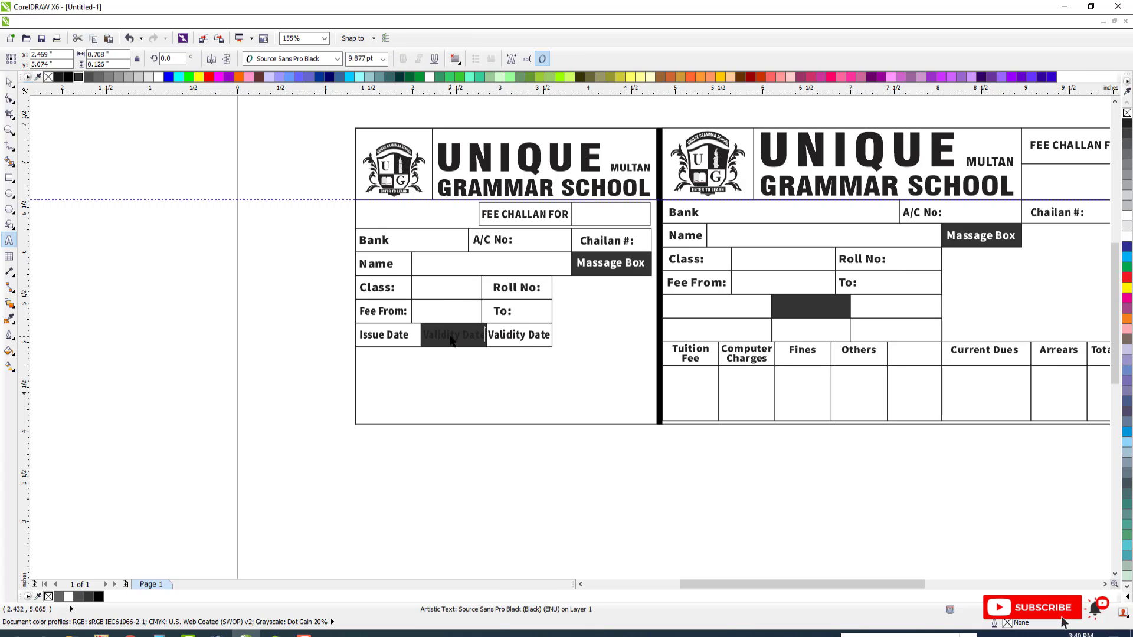
{"action": "key", "text": "ctrl+a"}
{"action": "type", "text": "D"}
{"action": "left_click", "coordinate": [9, 83]}
{"action": "left_click", "coordinate": [465, 326], "text": "shift"}
{"action": "key", "text": "e"}
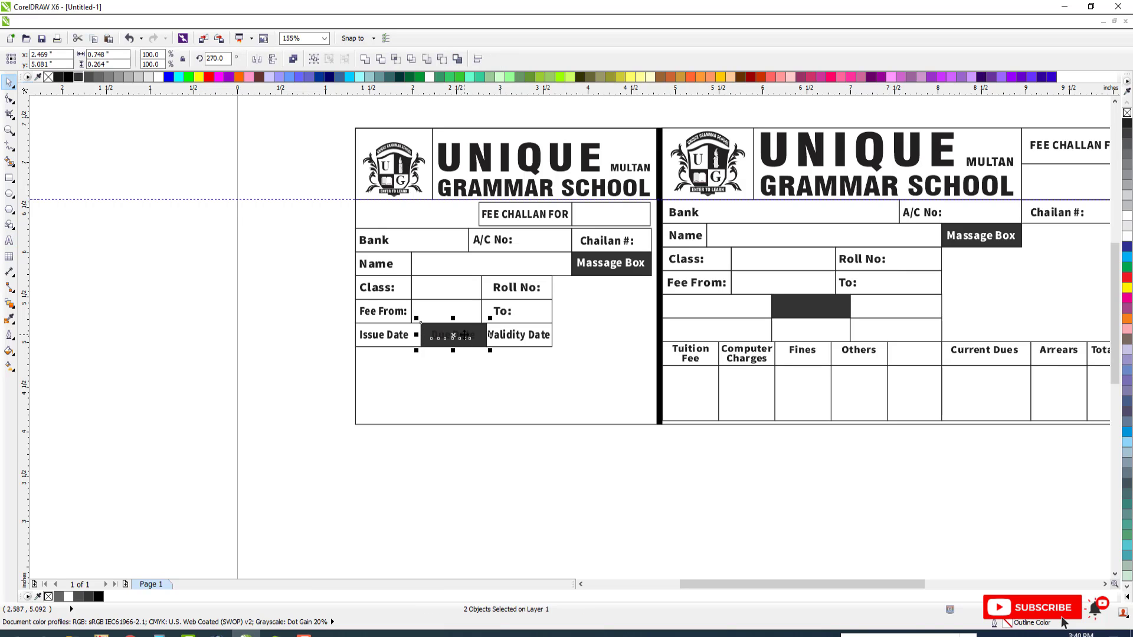
{"action": "left_click", "coordinate": [465, 326], "text": "shift"}
{"action": "left_click", "coordinate": [159, 79]}
{"action": "key", "text": "Escape"}
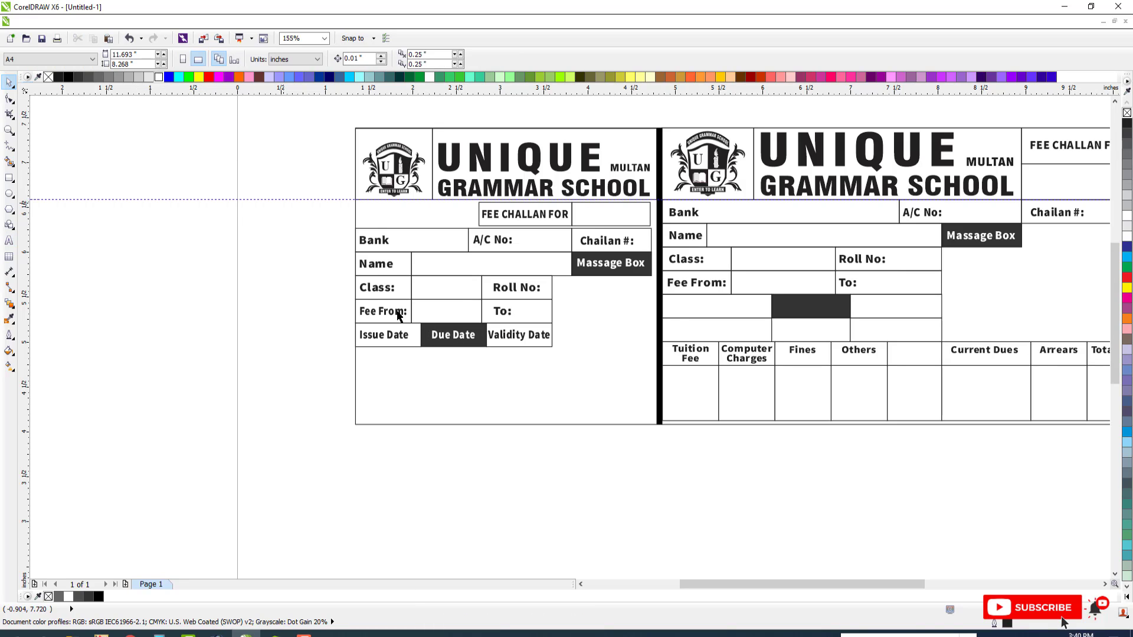
Group the main receipt's fee table and copy it onto the counterfoil, aligned with the counterfoil's left edge
{"action": "scroll", "coordinate": [429, 343], "scroll_direction": "down", "scroll_amount": 1}
{"action": "key", "text": "F2"}
{"action": "left_click_drag", "start_coordinate": [305, 303], "coordinate": [748, 414]}
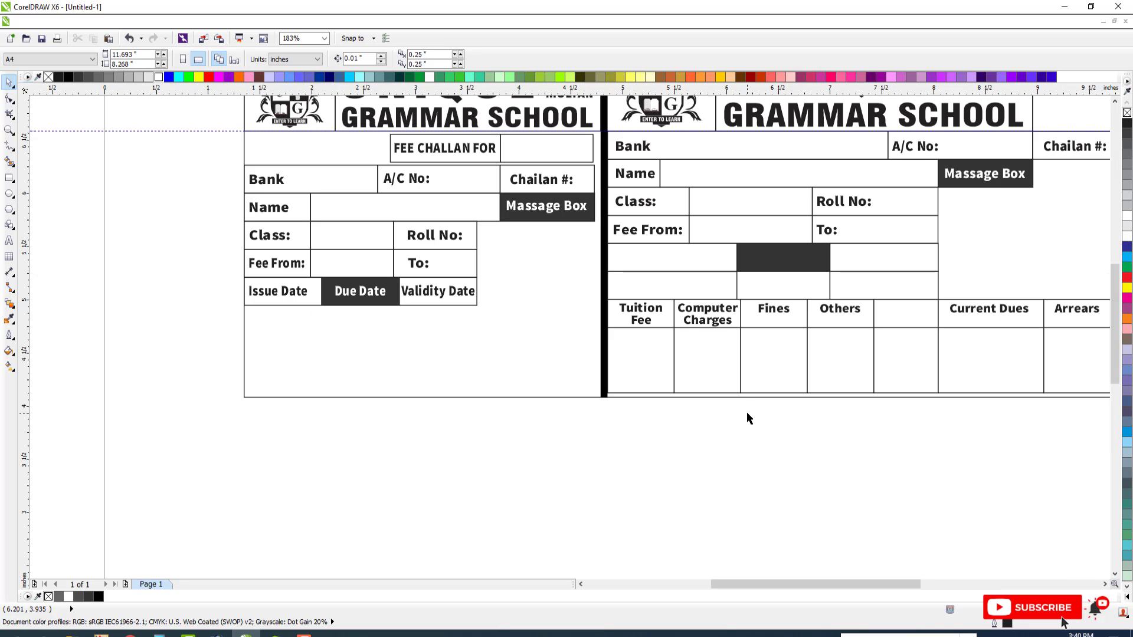
{"action": "scroll", "coordinate": [569, 390], "scroll_direction": "down", "scroll_amount": 1}
{"action": "key", "text": "F2"}
{"action": "left_click_drag", "start_coordinate": [287, 299], "coordinate": [951, 450]}
{"action": "left_click_drag", "start_coordinate": [487, 274], "coordinate": [1026, 407]}
{"action": "key", "text": "ctrl+g"}
{"action": "left_click_drag", "start_coordinate": [953, 346], "coordinate": [292, 299]}
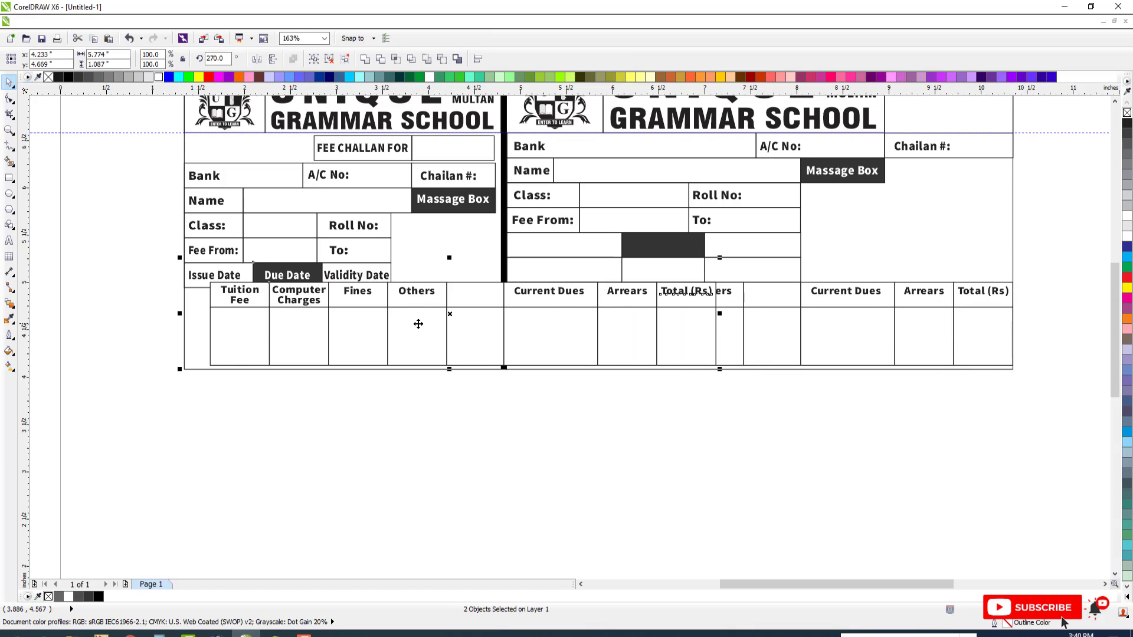
{"action": "left_click_drag", "start_coordinate": [417, 321], "coordinate": [391, 321]}
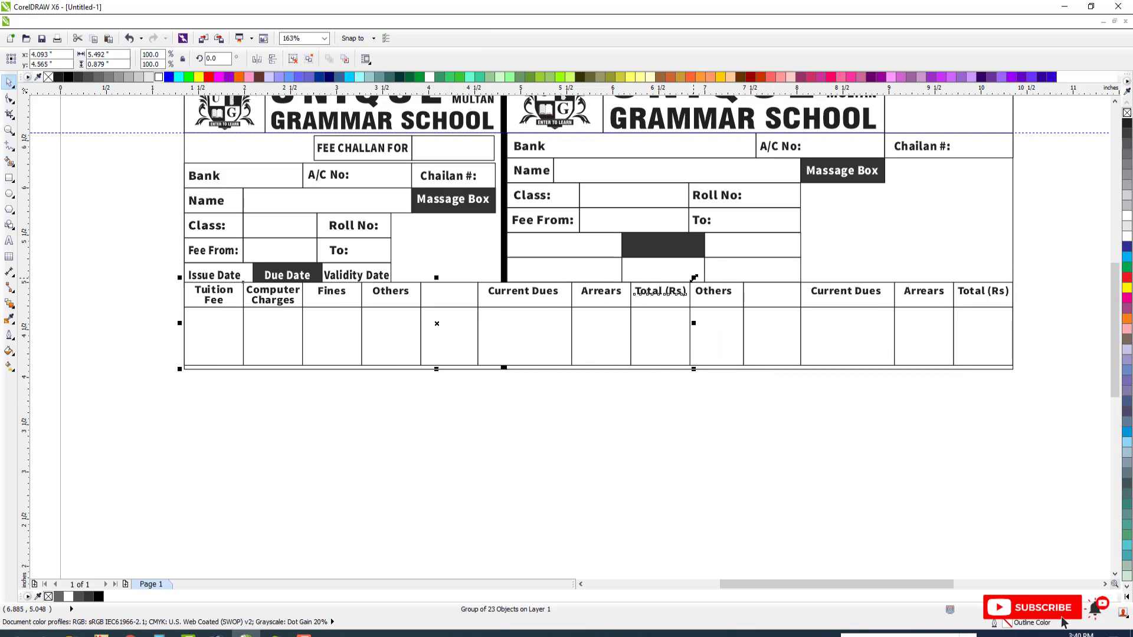
Scale the copied fee table down to about 3.44 x 0.55 inches to fit the counterfoil's width
{"action": "left_click_drag", "start_coordinate": [694, 277], "coordinate": [505, 301]}
{"action": "key", "text": "F3"}
{"action": "key", "text": "F2"}
{"action": "left_click_drag", "start_coordinate": [268, 278], "coordinate": [572, 348]}
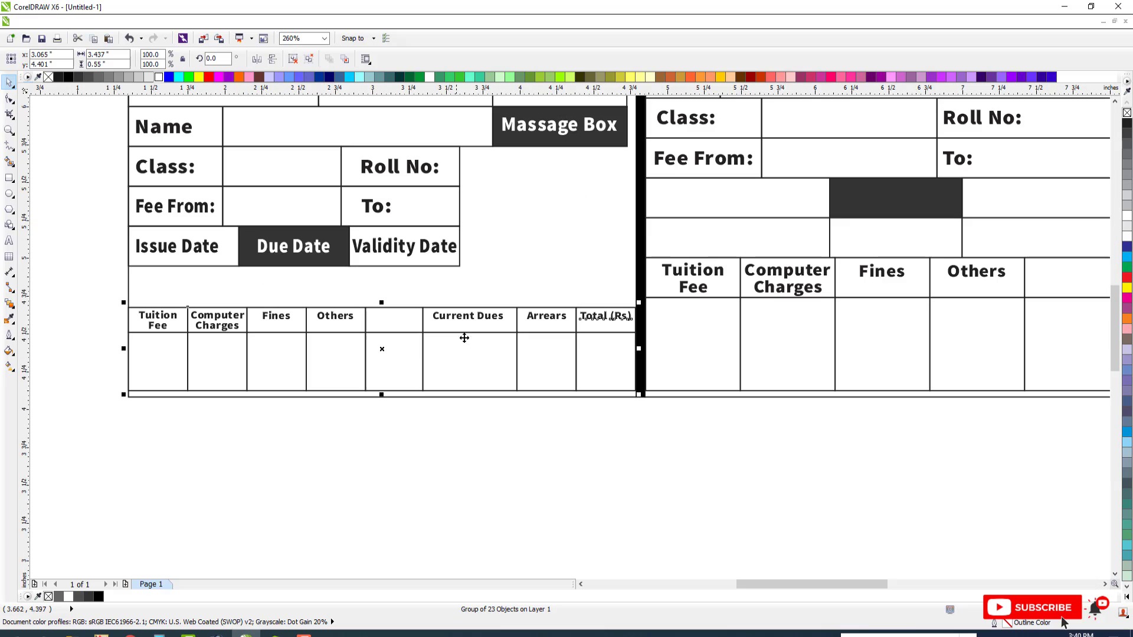
Group the three boxes of the Issue Date row and copy them directly below, above the counterfoil's fee table
{"action": "left_click", "coordinate": [227, 249]}
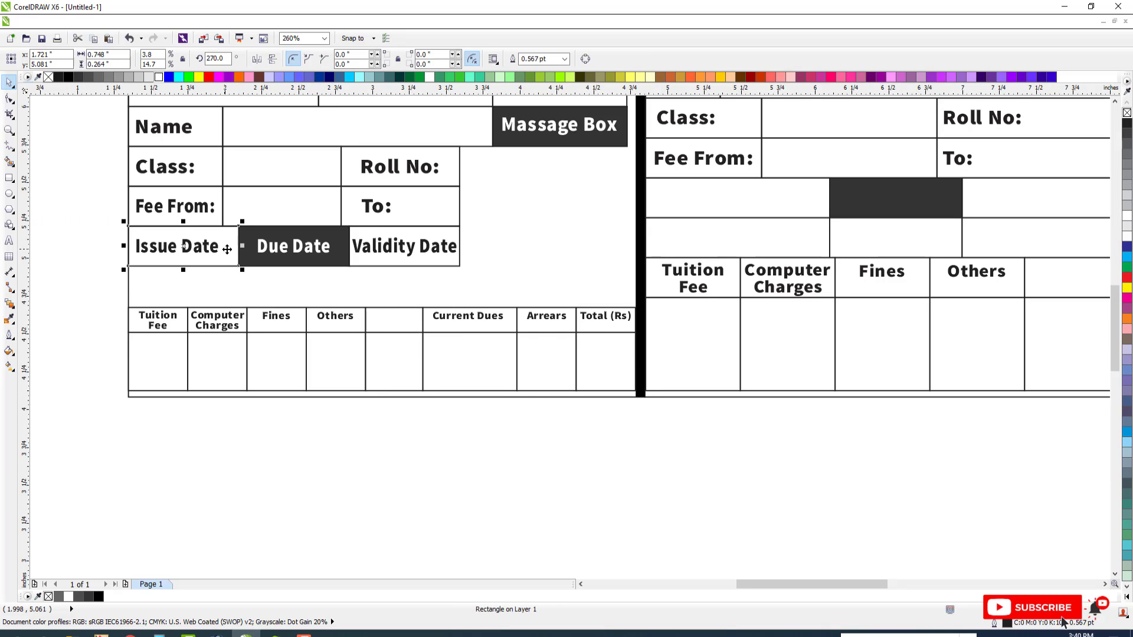
{"action": "left_click", "coordinate": [332, 233], "text": "shift"}
{"action": "left_click", "coordinate": [366, 229], "text": "shift"}
{"action": "key", "text": "ctrl+g"}
{"action": "left_click_drag", "start_coordinate": [293, 223], "coordinate": [293, 280]}
{"action": "right_click", "coordinate": [294, 279]}
Ungroup the copied row of boxes and fill its first and middle boxes with white
{"action": "key", "text": "ctrl+u"}
{"action": "left_click", "coordinate": [331, 297]}
{"action": "left_click", "coordinate": [210, 290], "text": "shift"}
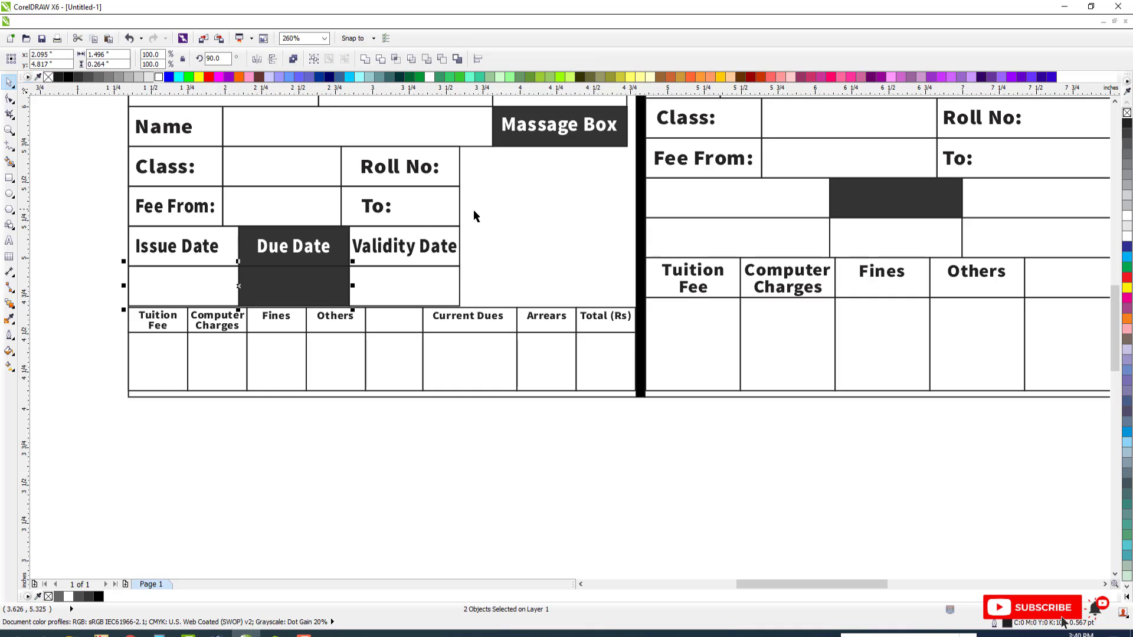
{"action": "left_click", "coordinate": [161, 77]}
{"action": "key", "text": "Escape"}
Try removing the counterfoil's outer frame rectangle and undo the deletion
{"action": "scroll", "coordinate": [453, 323], "scroll_direction": "down", "scroll_amount": 2}
{"action": "key", "text": "F2"}
{"action": "left_click_drag", "start_coordinate": [298, 189], "coordinate": [803, 392]}
{"action": "left_click", "coordinate": [416, 445]}
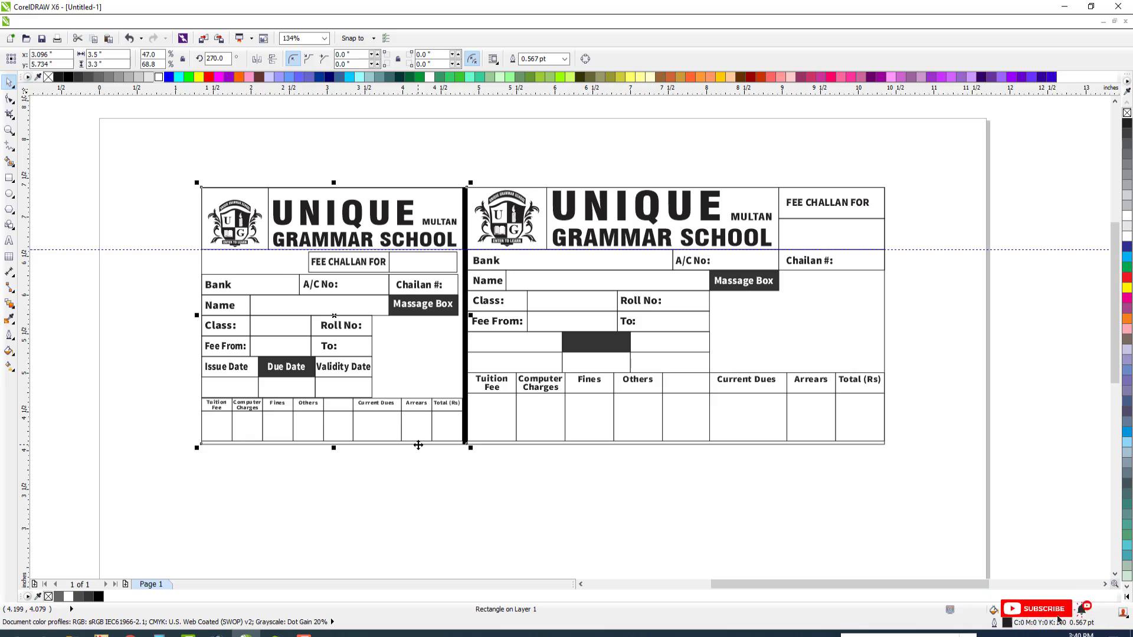
{"action": "key", "text": "Delete"}
{"action": "left_click", "coordinate": [475, 444]}
{"action": "key", "text": "Escape"}
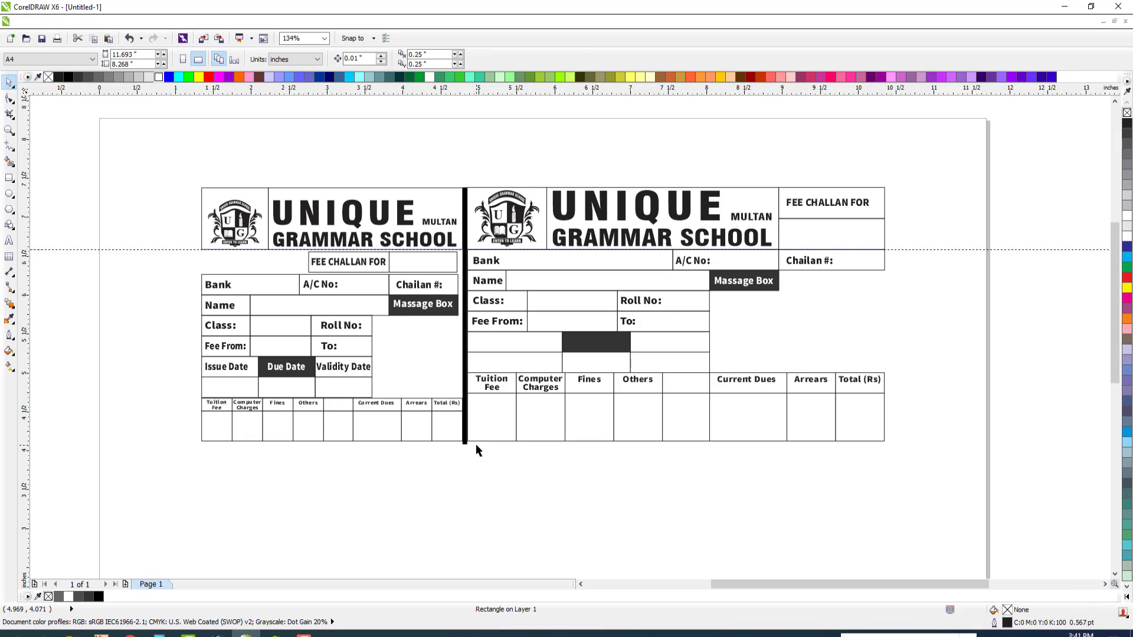
{"action": "left_click", "coordinate": [464, 446]}
{"action": "key", "text": "ctrl+z"}
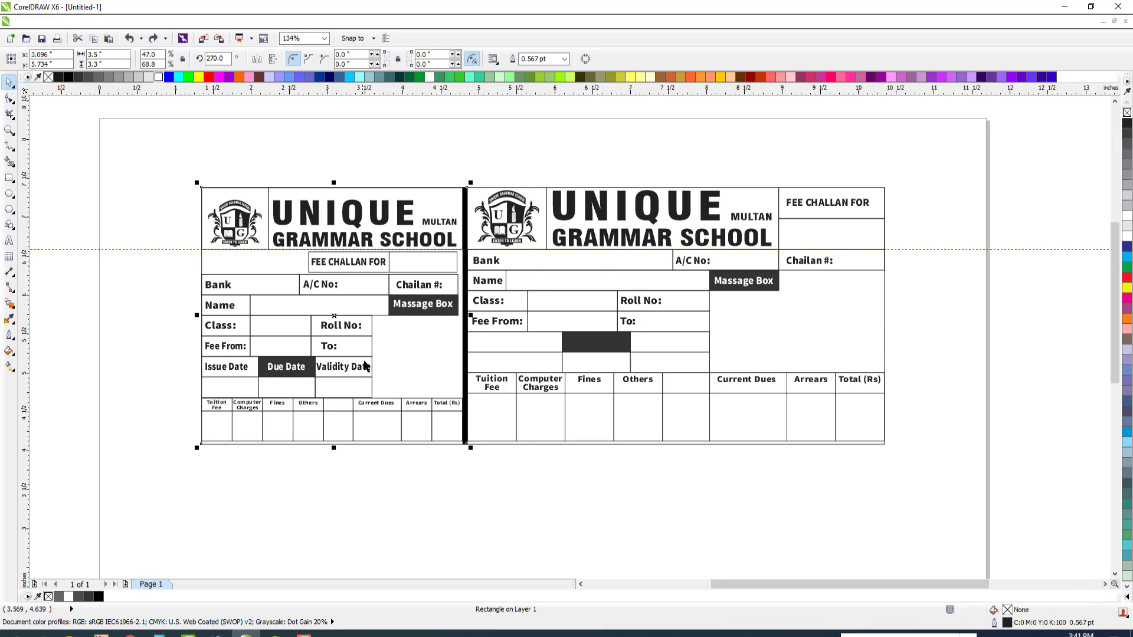
{"action": "scroll", "coordinate": [364, 361], "scroll_direction": "down", "scroll_amount": 2}
{"action": "key", "text": "F2"}
{"action": "left_click_drag", "start_coordinate": [225, 251], "coordinate": [621, 452]}
{"action": "key", "text": "Escape"}
{"action": "left_click", "coordinate": [538, 437]}
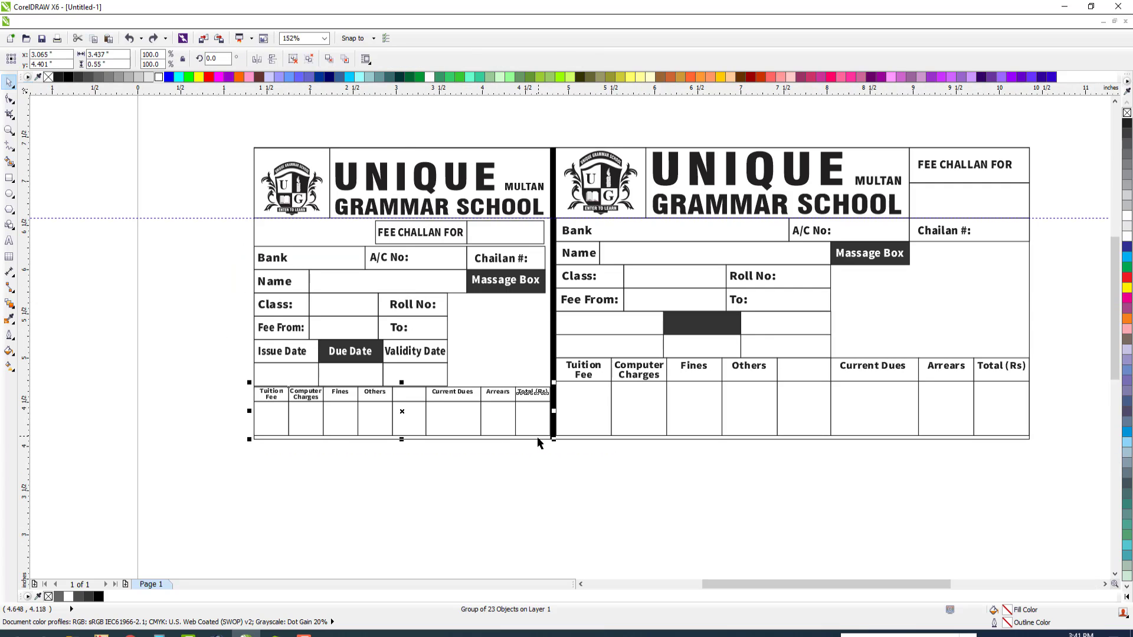
{"action": "left_click", "coordinate": [537, 439]}
{"action": "scroll", "coordinate": [421, 251], "scroll_direction": "down", "scroll_amount": 2}
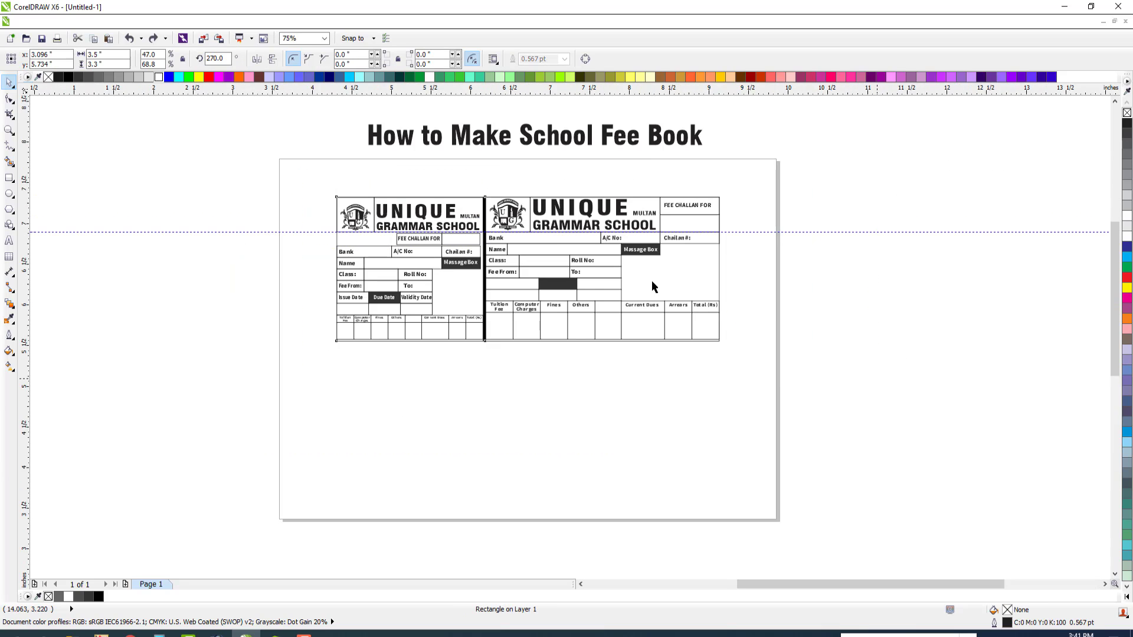
Delete the horizontal guideline crossing the receipt beneath the school name
{"action": "scroll", "coordinate": [590, 264], "scroll_direction": "down", "scroll_amount": 2}
{"action": "key", "text": "F2"}
{"action": "left_click_drag", "start_coordinate": [359, 230], "coordinate": [783, 382]}
{"action": "key", "text": "Escape"}
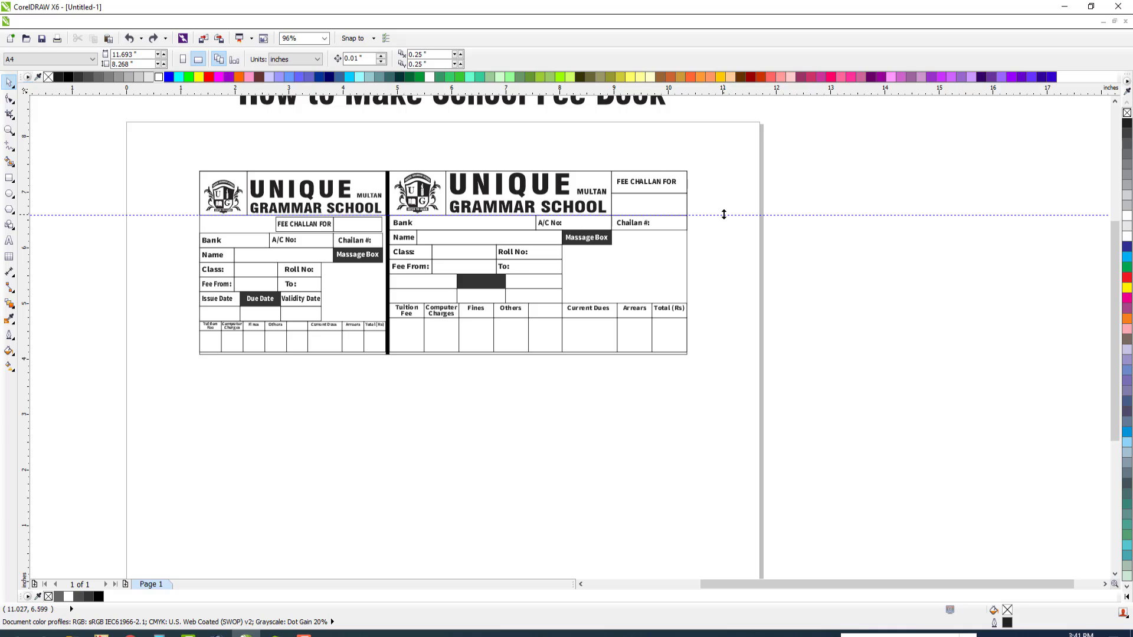
{"action": "left_click", "coordinate": [724, 215]}
{"action": "key", "text": "Delete"}
Group the whole receipt and place a duplicate directly below it, leaving a small gap between the two
{"action": "left_click_drag", "start_coordinate": [184, 144], "coordinate": [825, 410]}
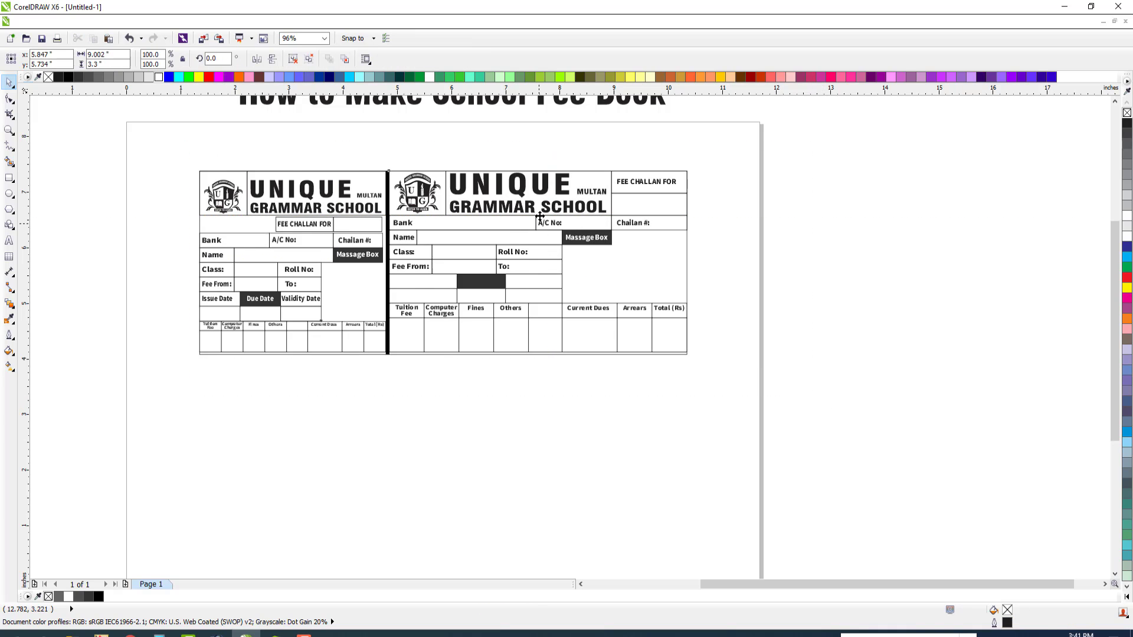
{"action": "left_click_drag", "start_coordinate": [540, 215], "coordinate": [537, 366]}
{"action": "right_click", "coordinate": [537, 366]}
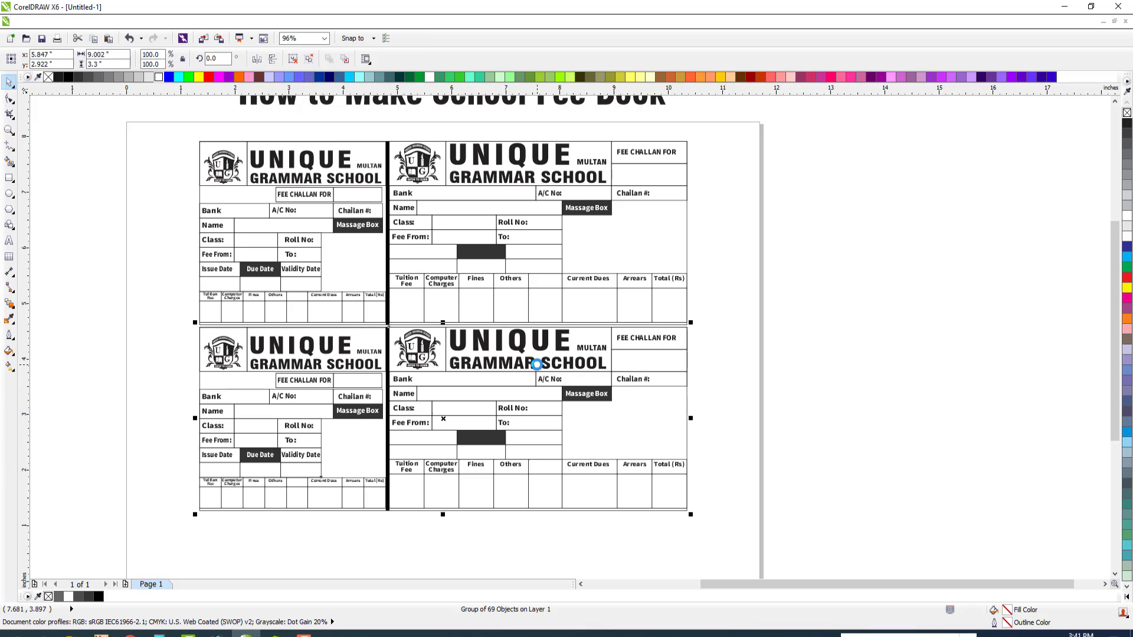
{"action": "key", "text": "Down"}
{"action": "key", "text": "Down"}
{"action": "key", "text": "Down"}
{"action": "key", "text": "Down"}
{"action": "key", "text": "Down"}
{"action": "key", "text": "Down"}
{"action": "key", "text": "Down"}
{"action": "key", "text": "Down"}
{"action": "key", "text": "Down"}
{"action": "key", "text": "Down"}
{"action": "key", "text": "Down"}
{"action": "key", "text": "Down"}
{"action": "key", "text": "Down"}
{"action": "left_click", "coordinate": [540, 319]}
{"action": "key", "text": "F3"}
{"action": "key", "text": "F2"}
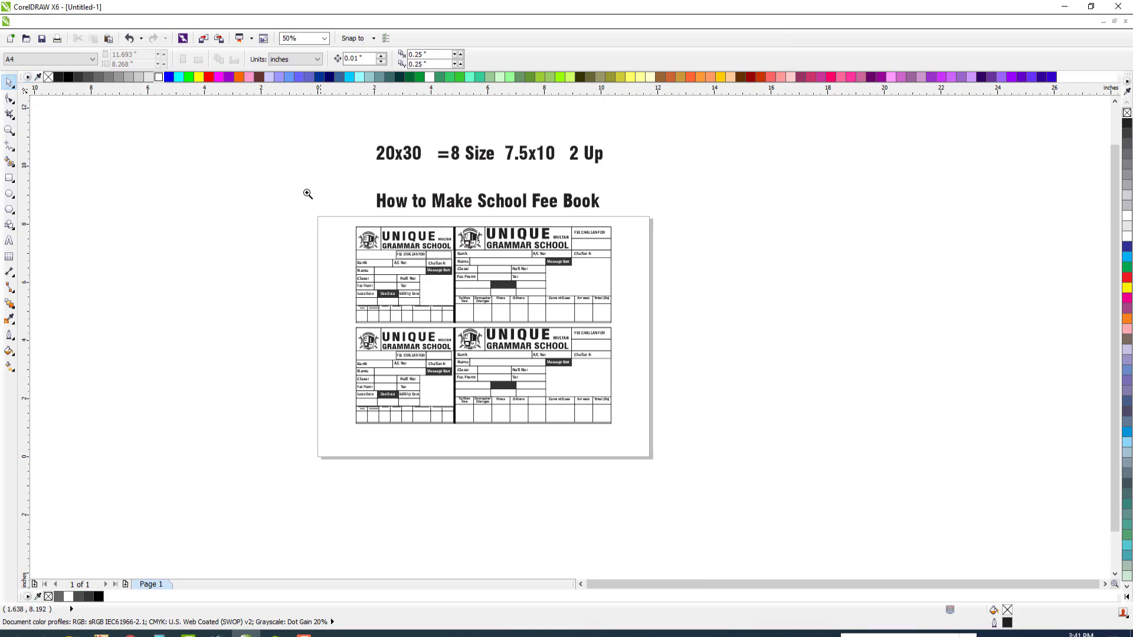
{"action": "left_click_drag", "start_coordinate": [275, 131], "coordinate": [708, 464]}
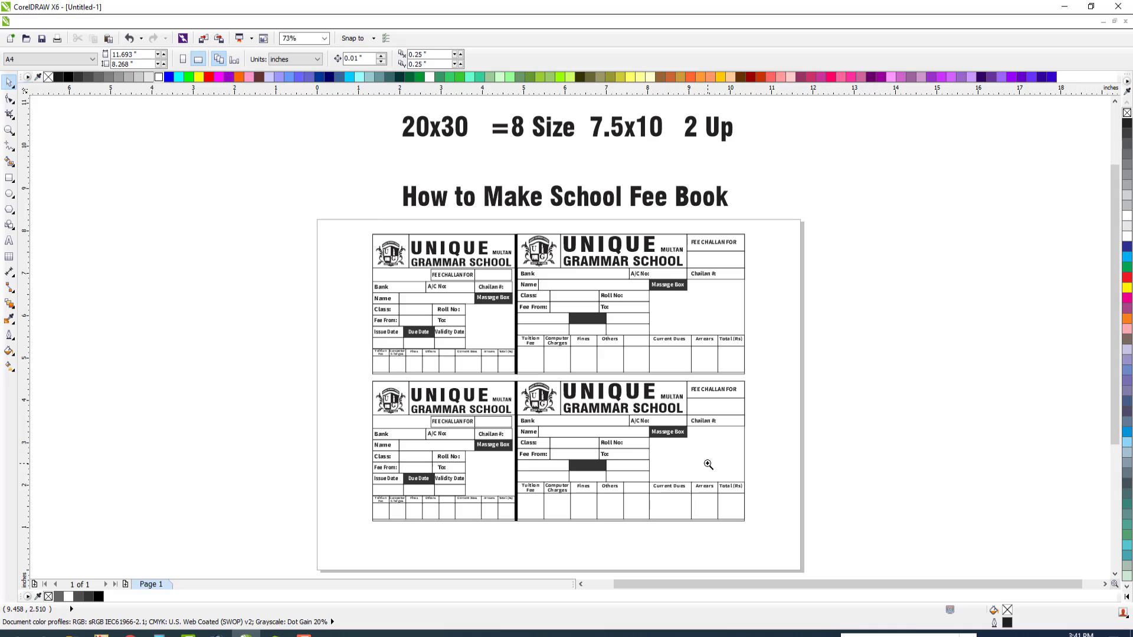
{"action": "left_click_drag", "start_coordinate": [375, 235], "coordinate": [779, 527]}
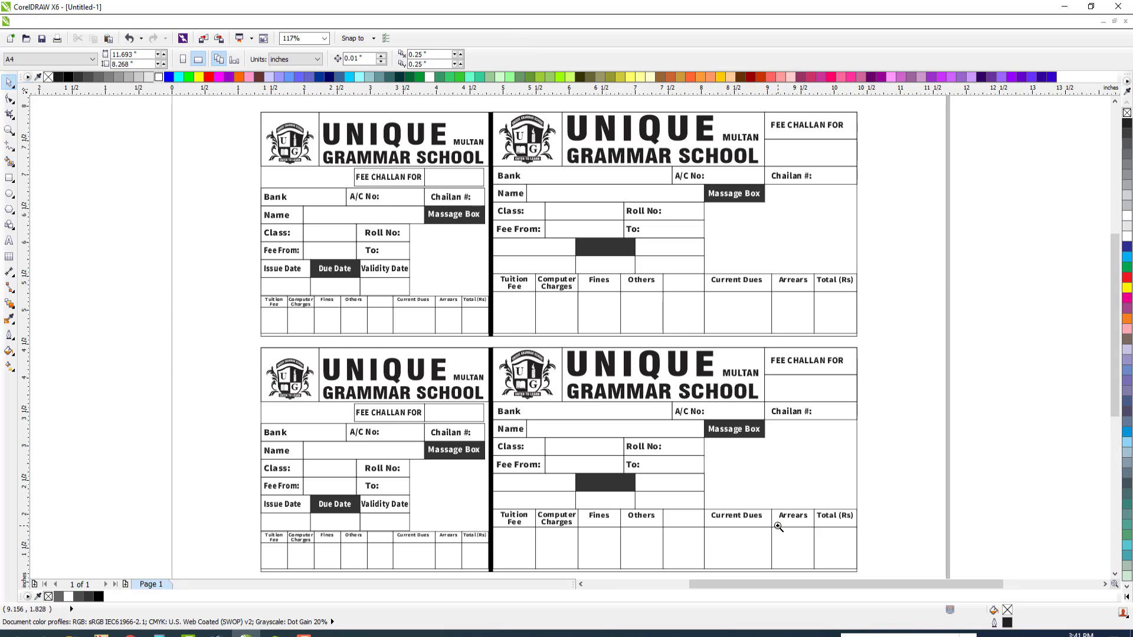